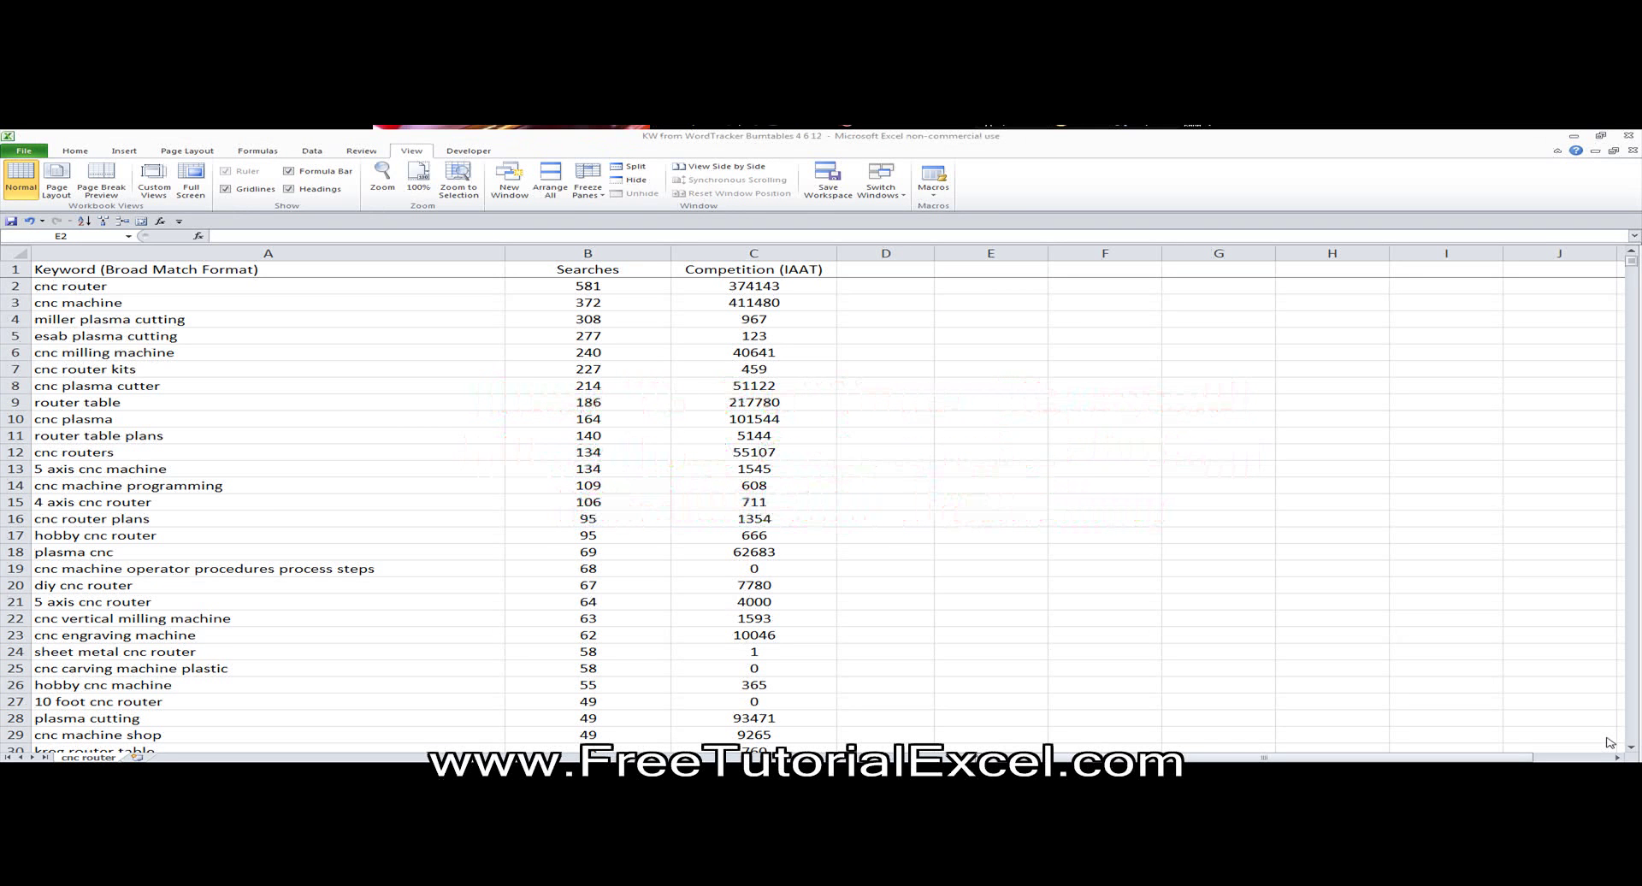
# Narrow the Keyword column A slightly and look over the cnc entries in the keyword list.
pyautogui.click(137, 367)
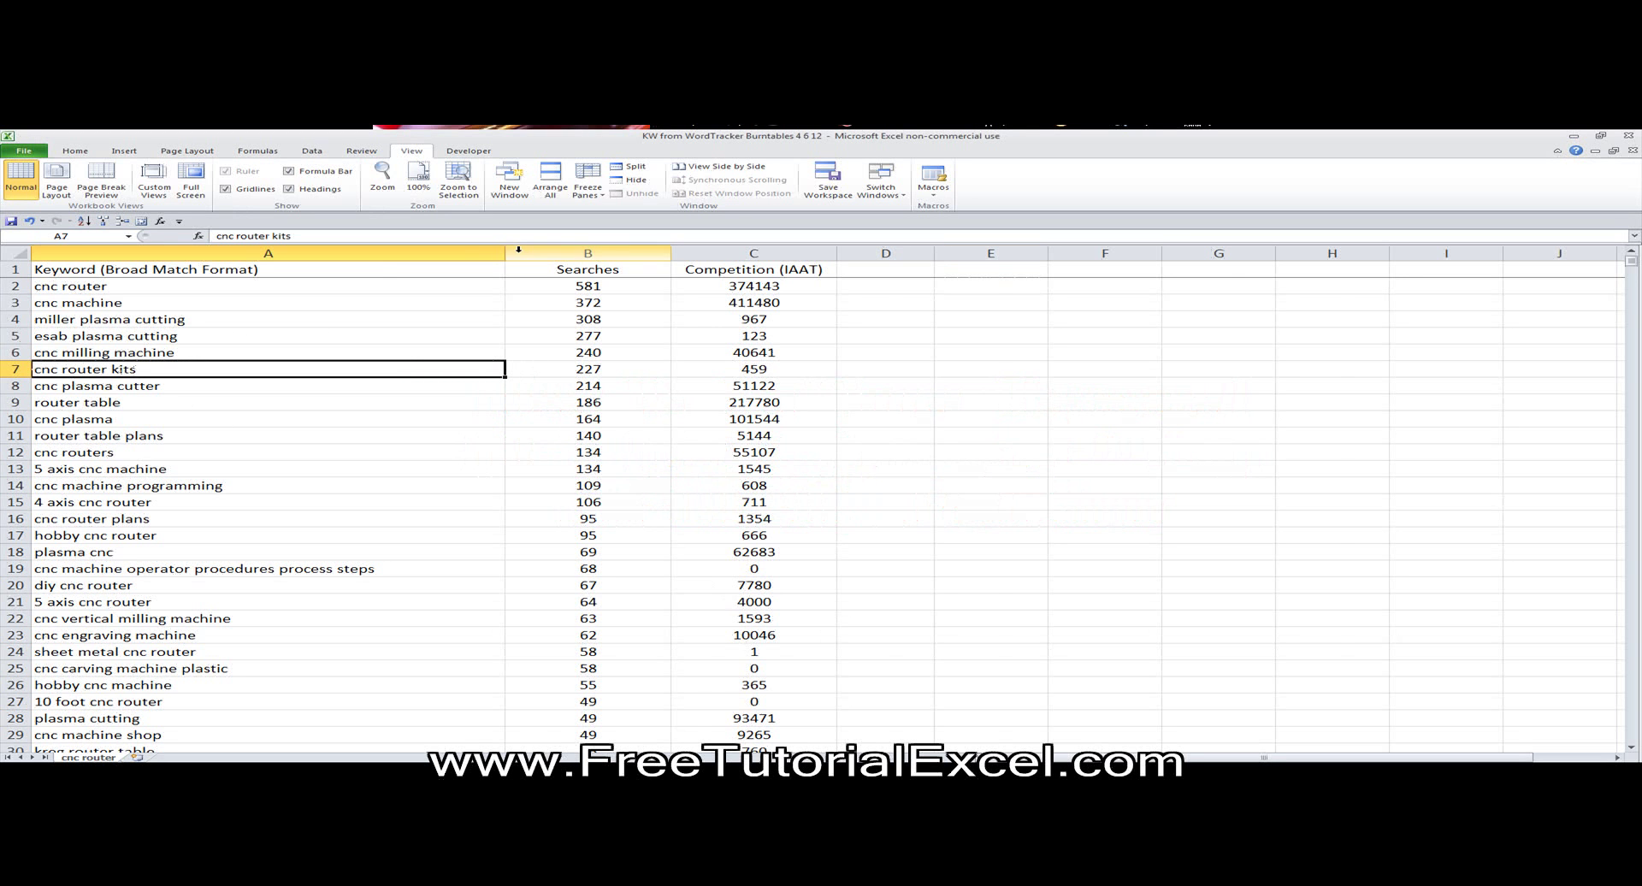
pyautogui.moveTo(507, 253); pyautogui.dragTo(454, 253)
pyautogui.moveTo(94, 285); pyautogui.dragTo(100, 637)
pyautogui.click(50, 369)
pyautogui.click(109, 435)
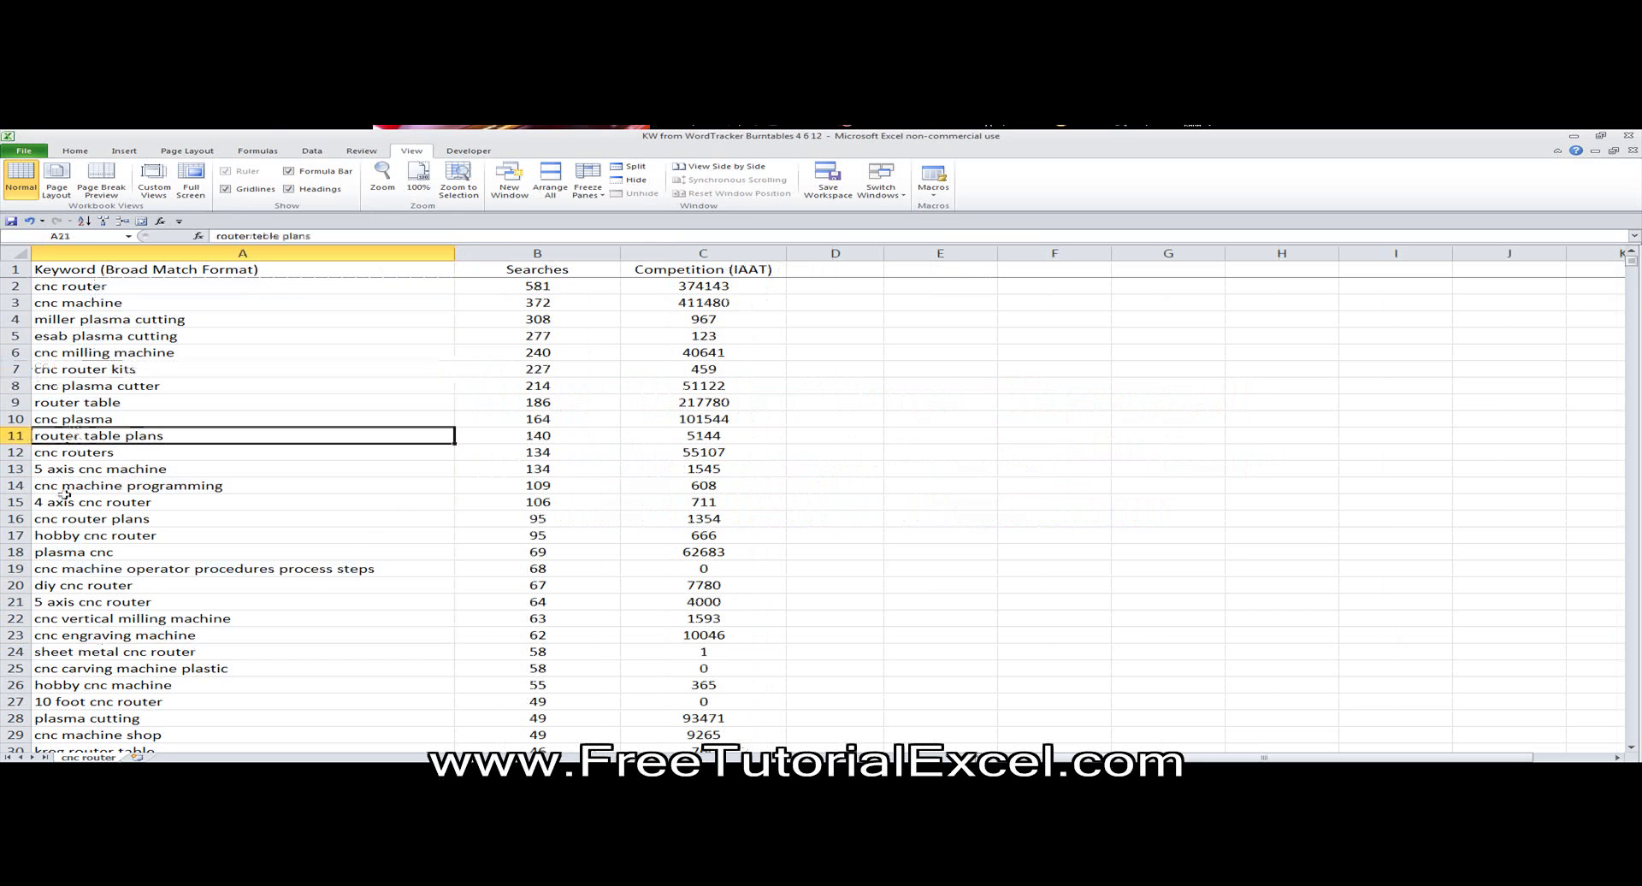
# Fill the keyword cells containing cnc in A2, A3, A6, A7, A8 and A10 with orange.
pyautogui.click(88, 287)
pyautogui.keyDown('ctrl'); pyautogui.click(88, 307); pyautogui.keyUp('ctrl')
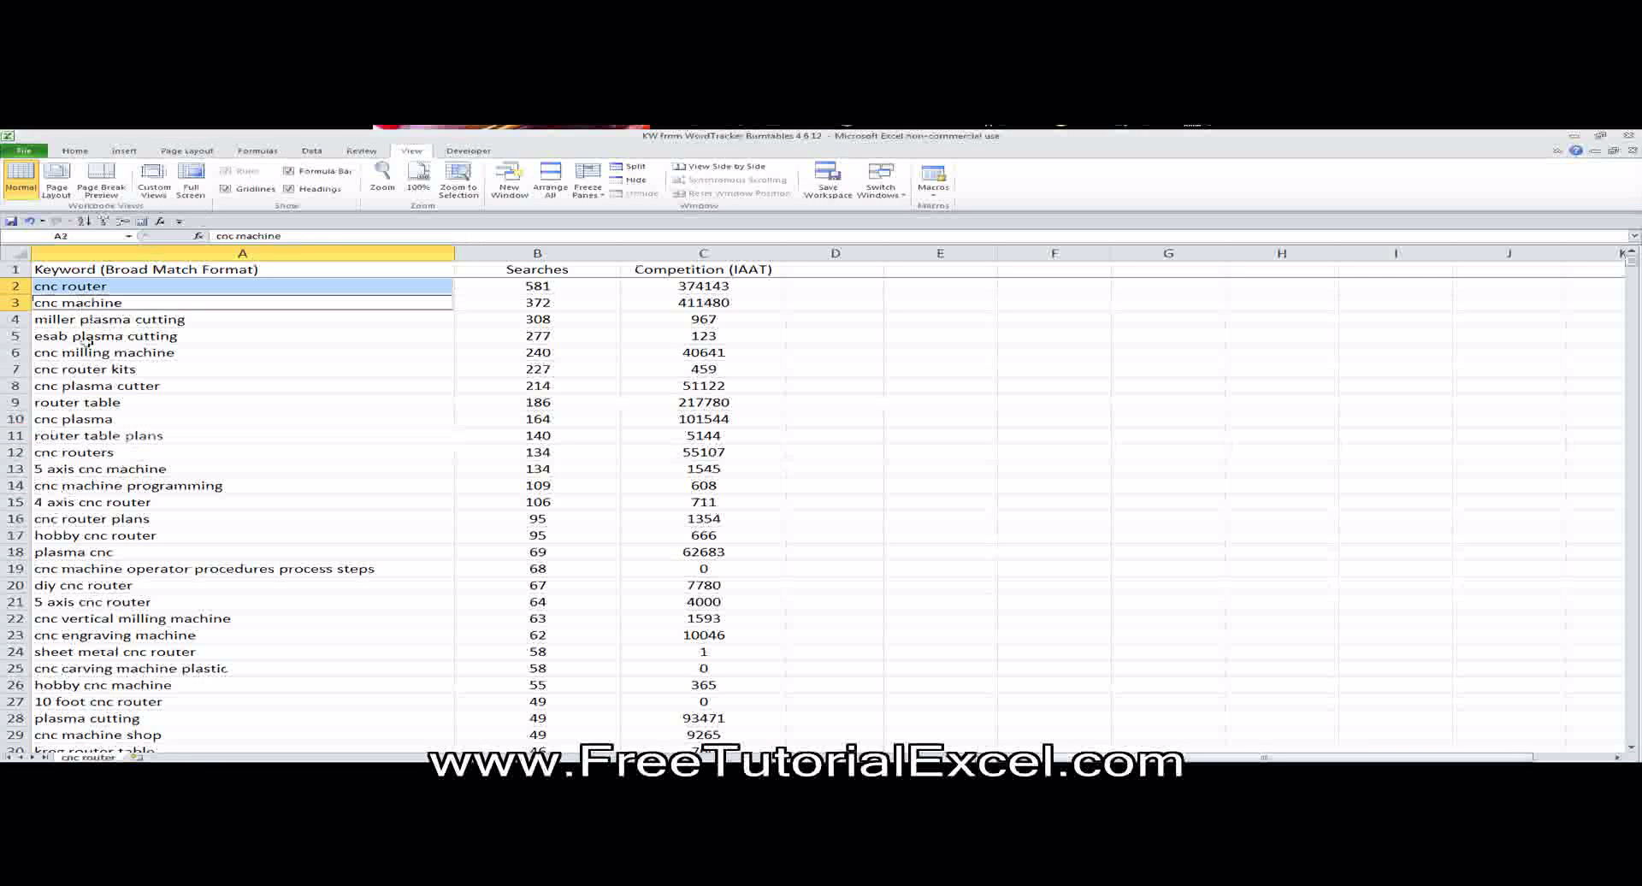
pyautogui.keyDown('ctrl'); pyautogui.click(63, 354); pyautogui.keyUp('ctrl')
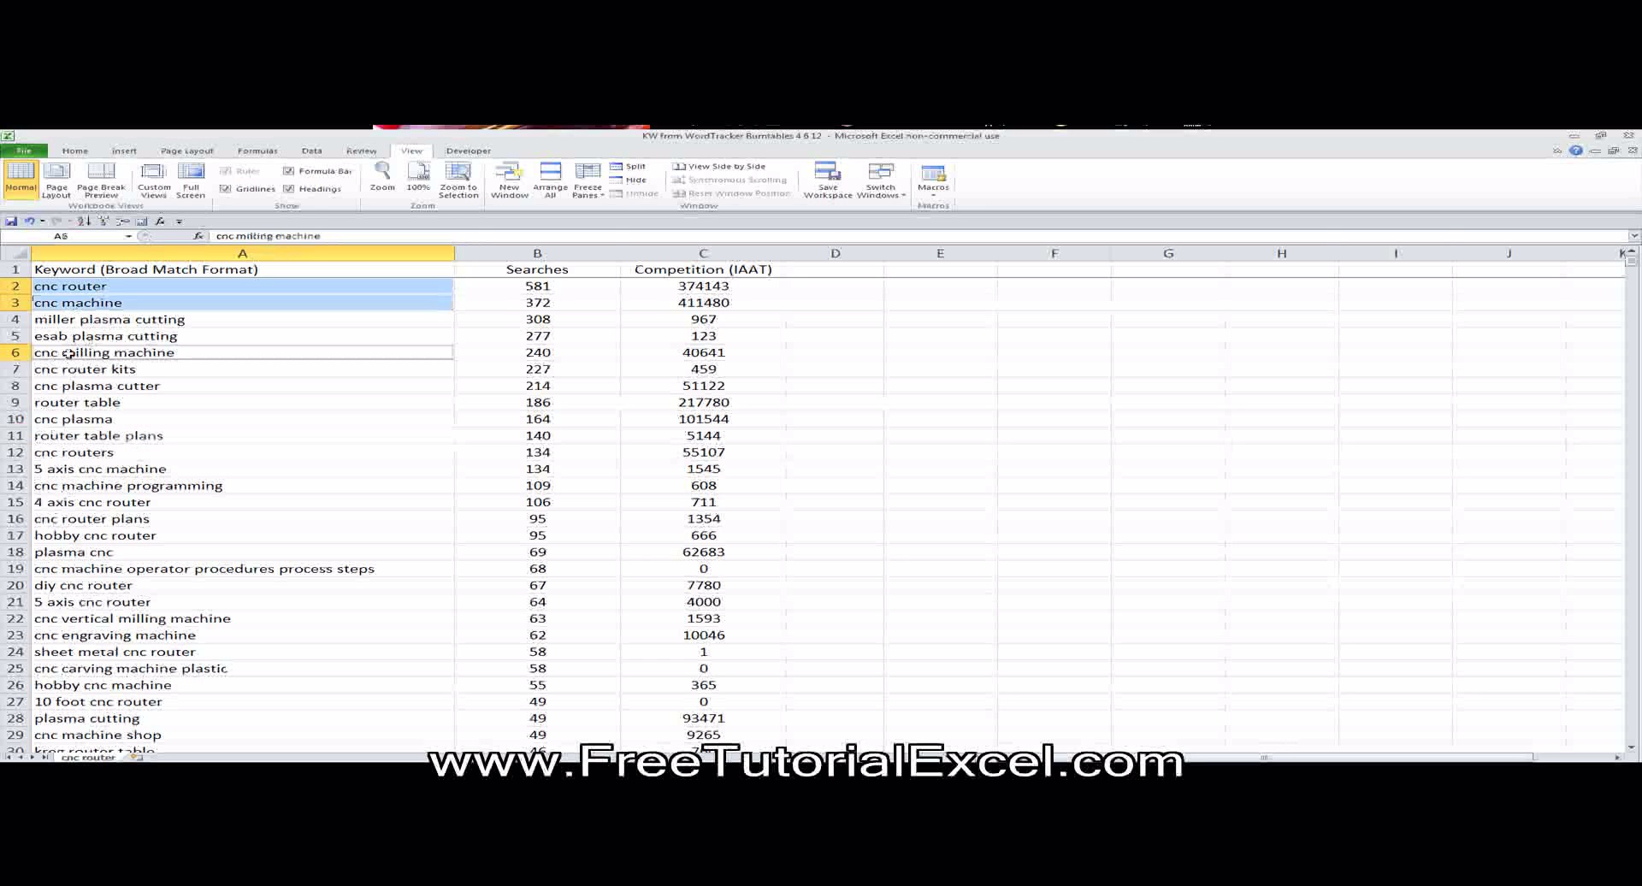
pyautogui.keyDown('ctrl'); pyautogui.click(65, 371); pyautogui.keyUp('ctrl')
pyautogui.keyDown('ctrl'); pyautogui.click(67, 386); pyautogui.keyUp('ctrl')
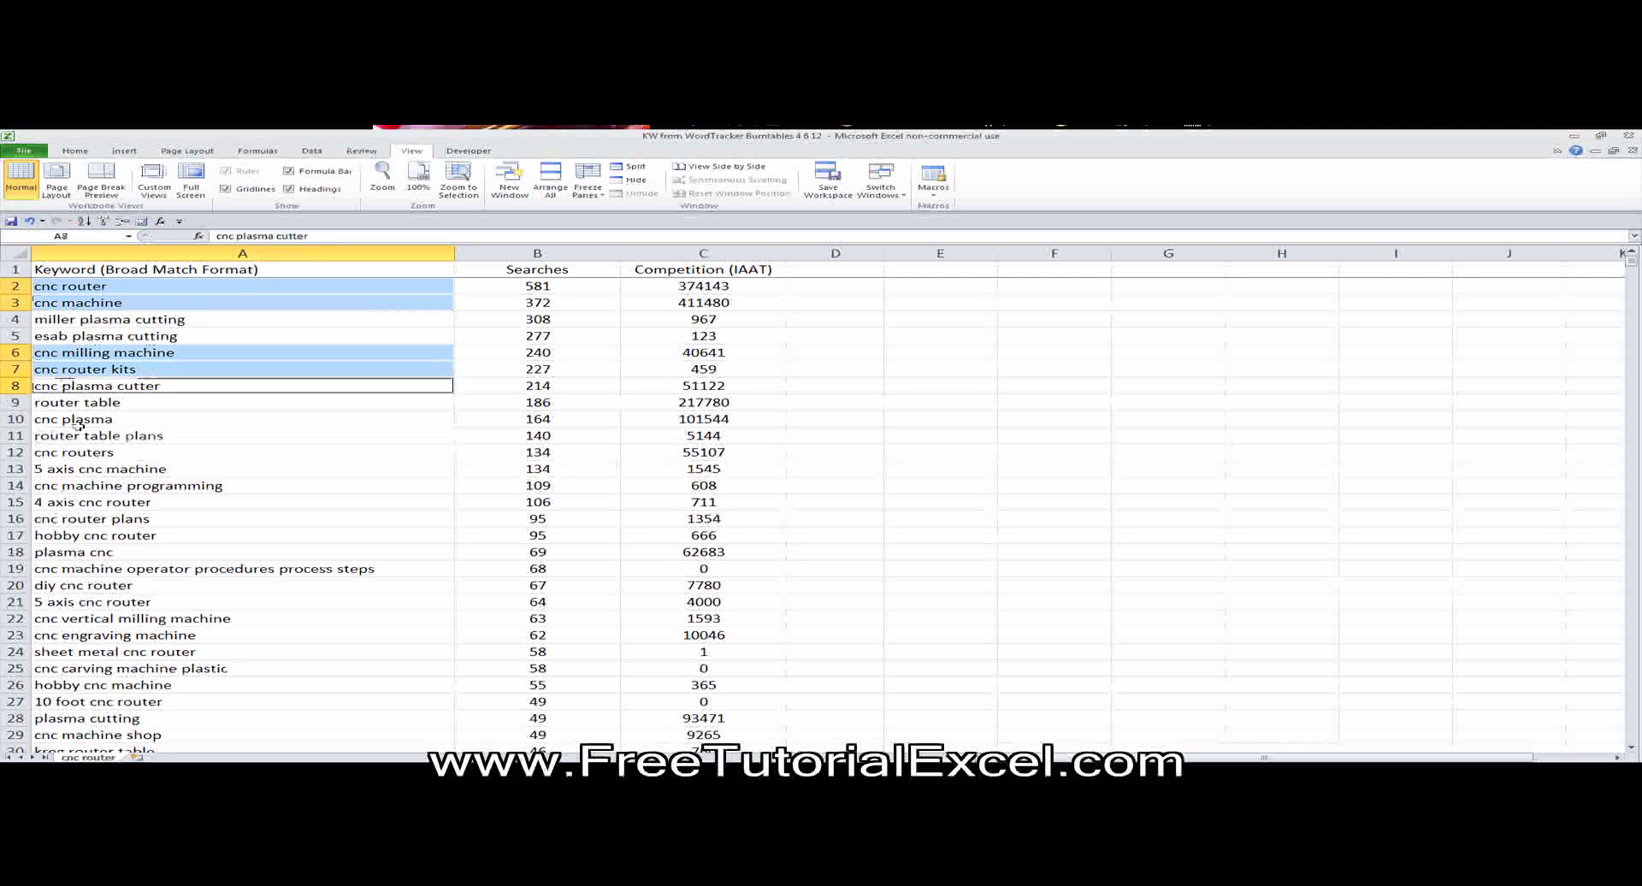
pyautogui.keyDown('ctrl'); pyautogui.click(75, 419); pyautogui.keyUp('ctrl')
pyautogui.click(75, 150)
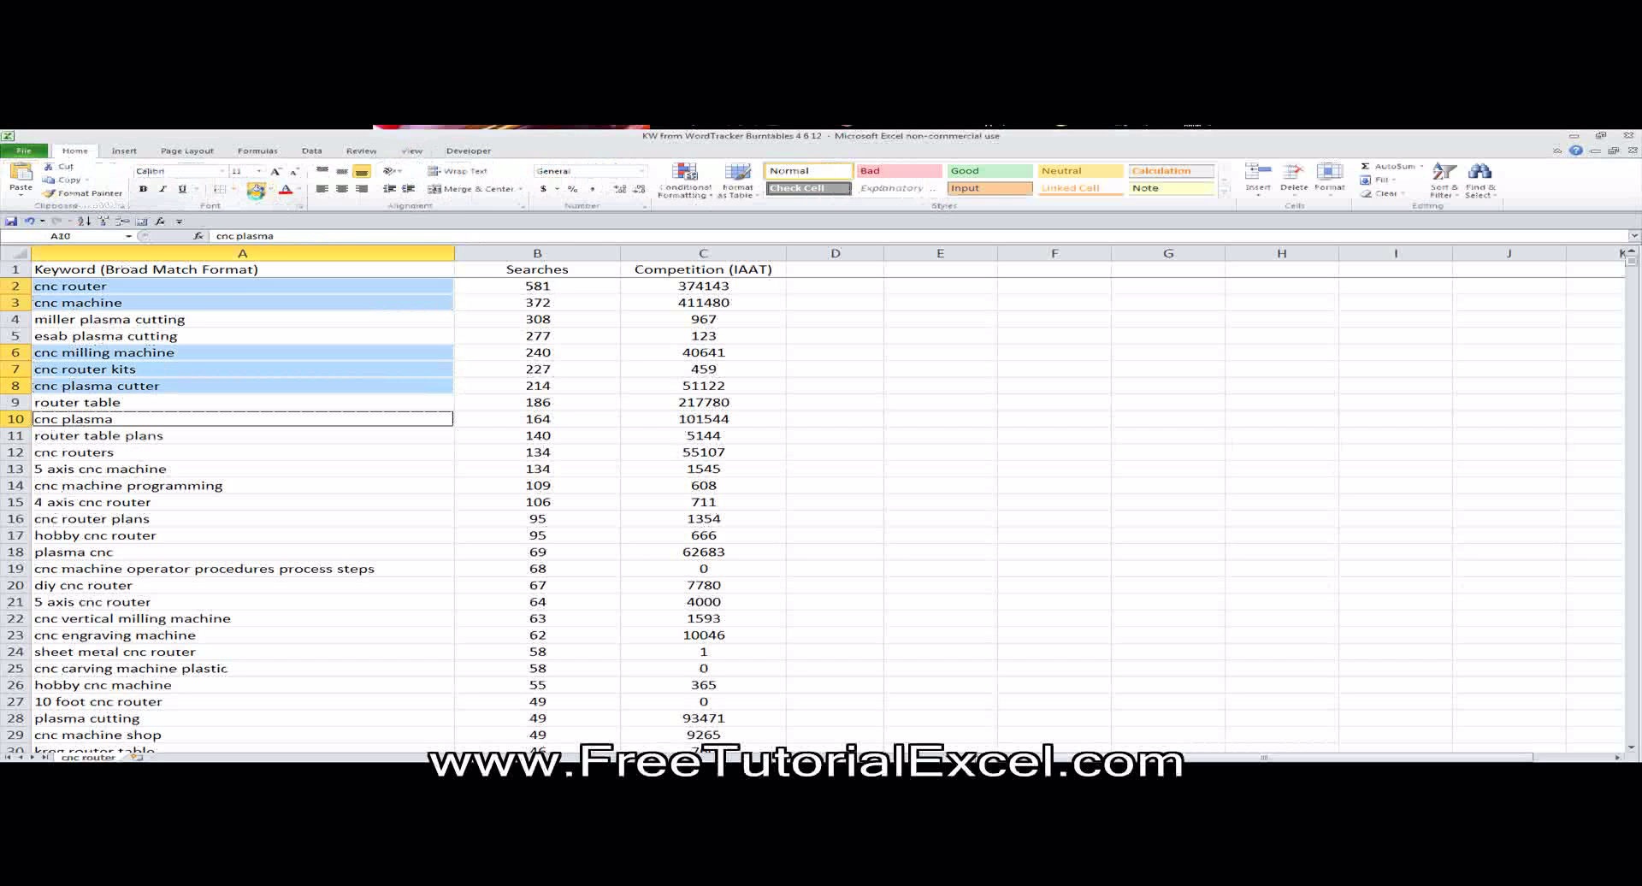
pyautogui.click(256, 189)
pyautogui.click(87, 403)
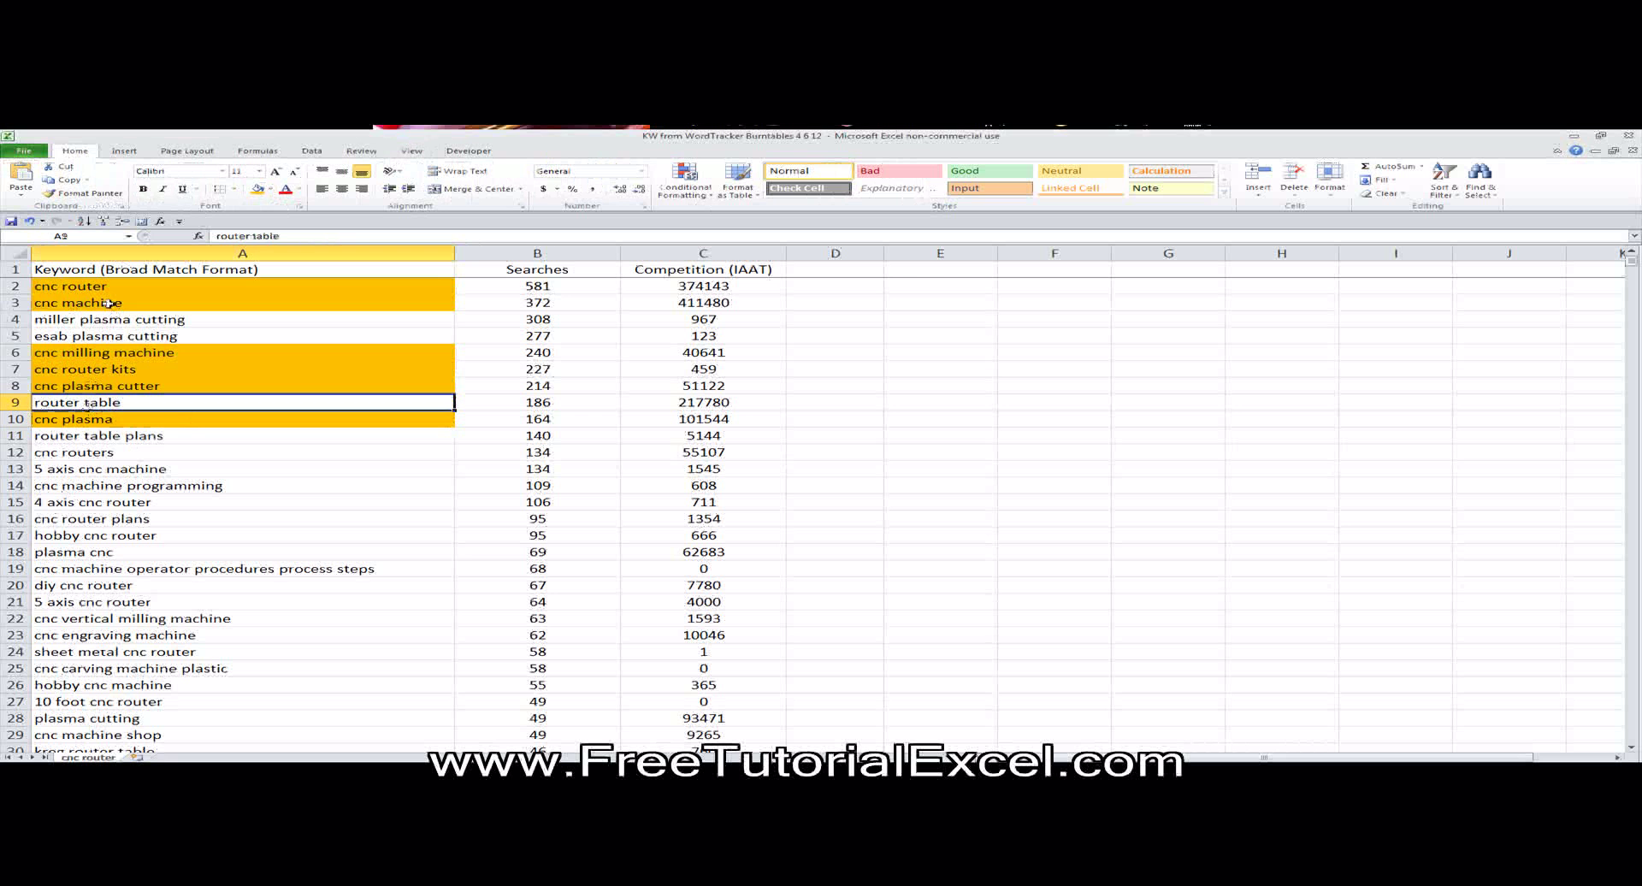
# Remove the orange fill from the keyword cells in A2:A10.
pyautogui.click(113, 287)
pyautogui.moveTo(114, 287); pyautogui.dragTo(102, 419)
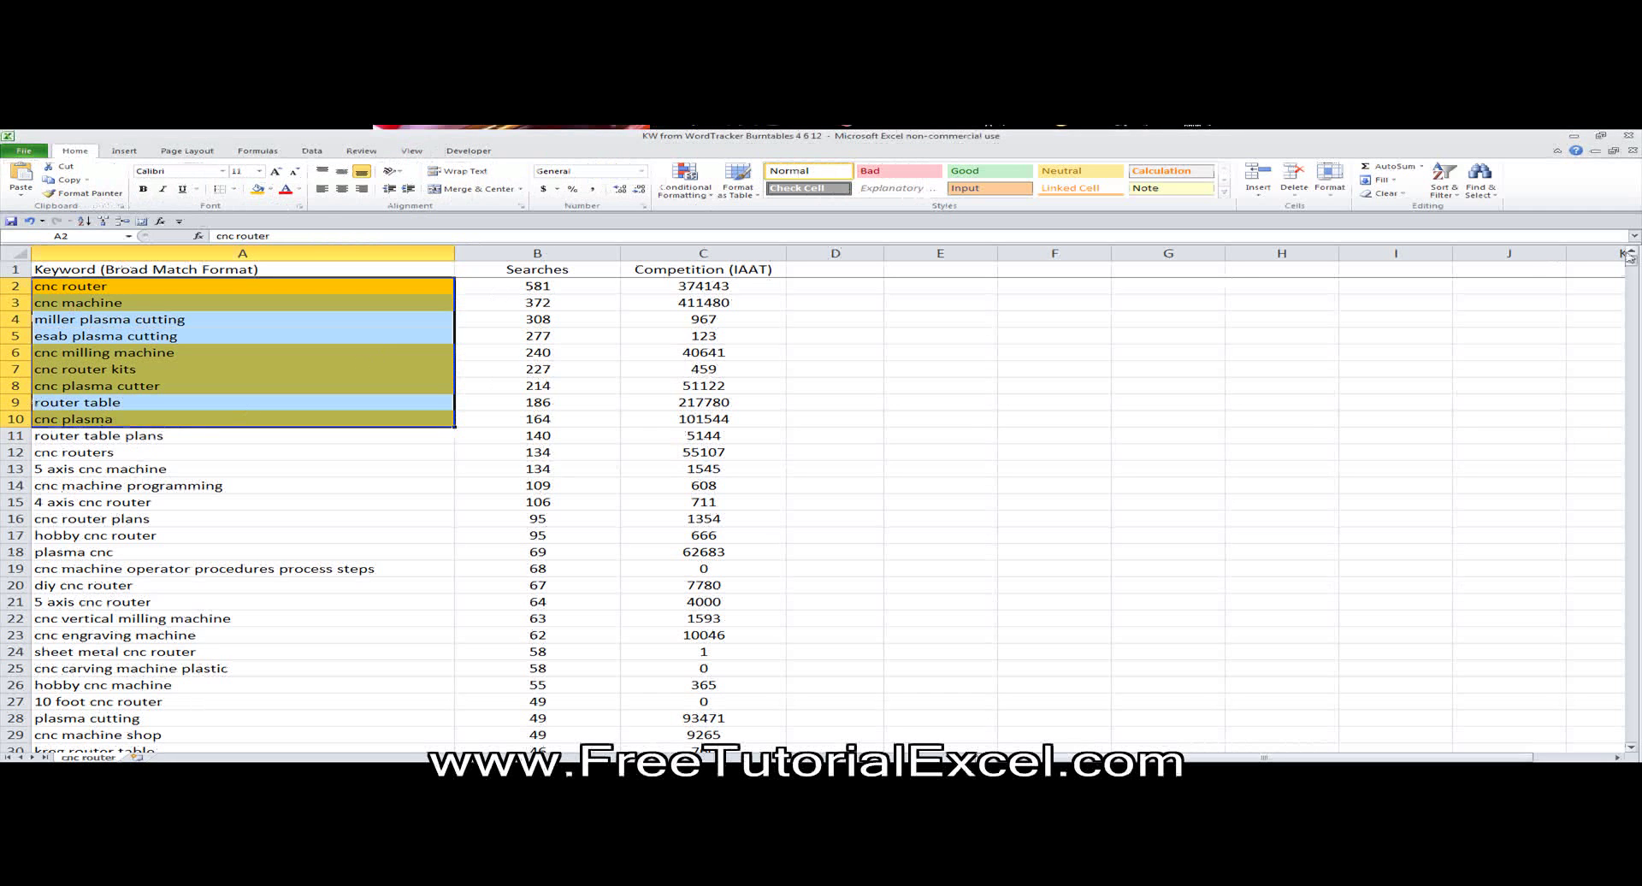
pyautogui.moveTo(1632, 259); pyautogui.dragTo(1631, 714)
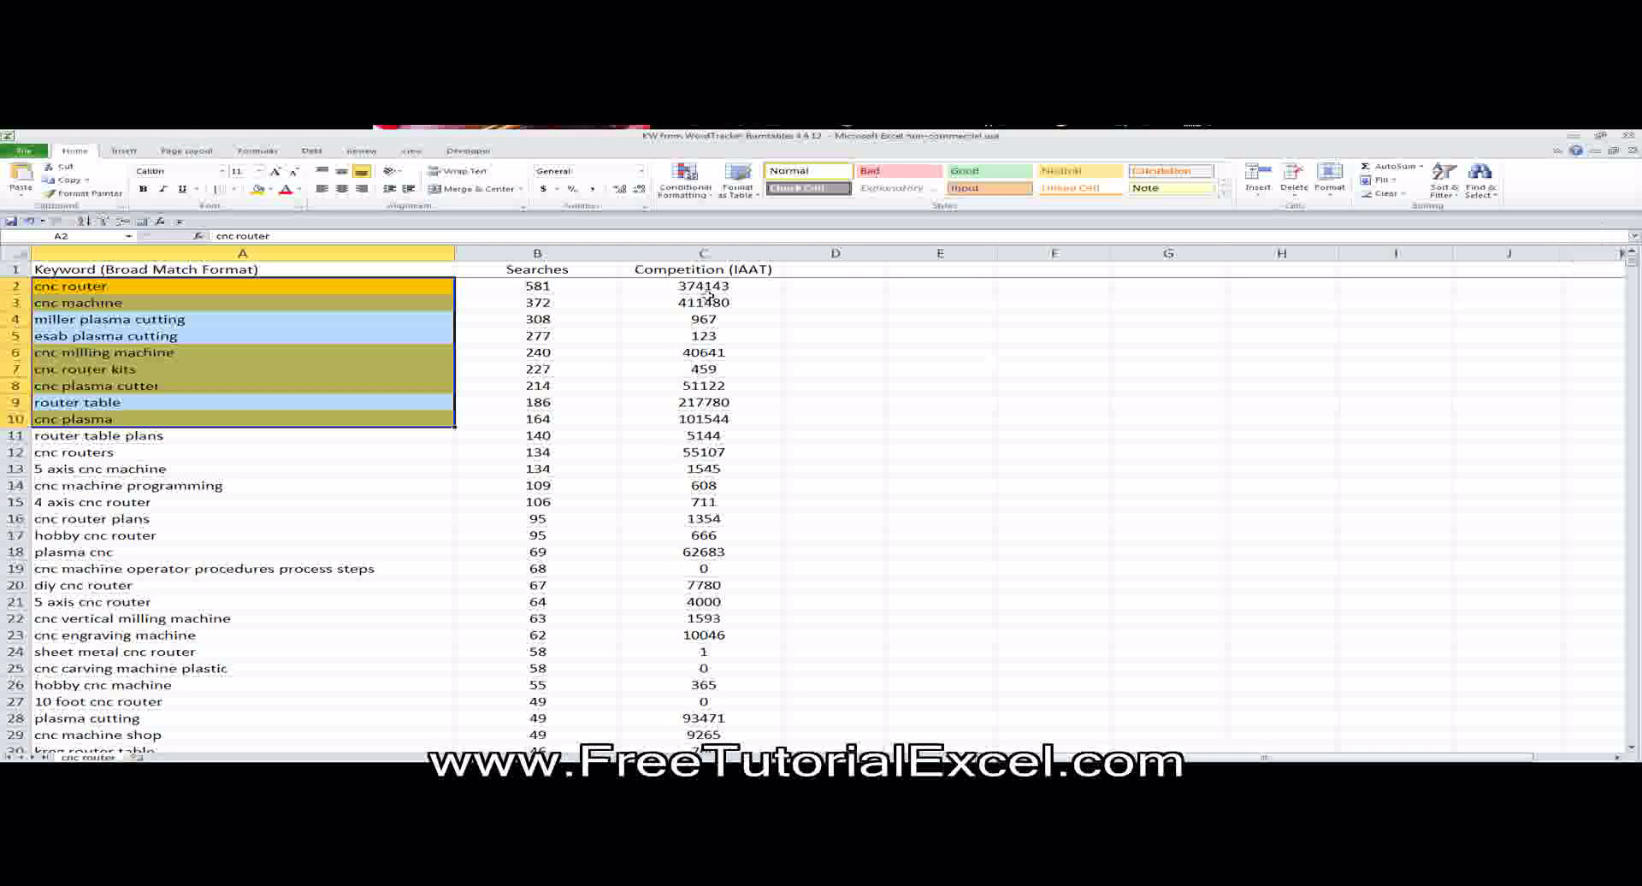
pyautogui.click(423, 333)
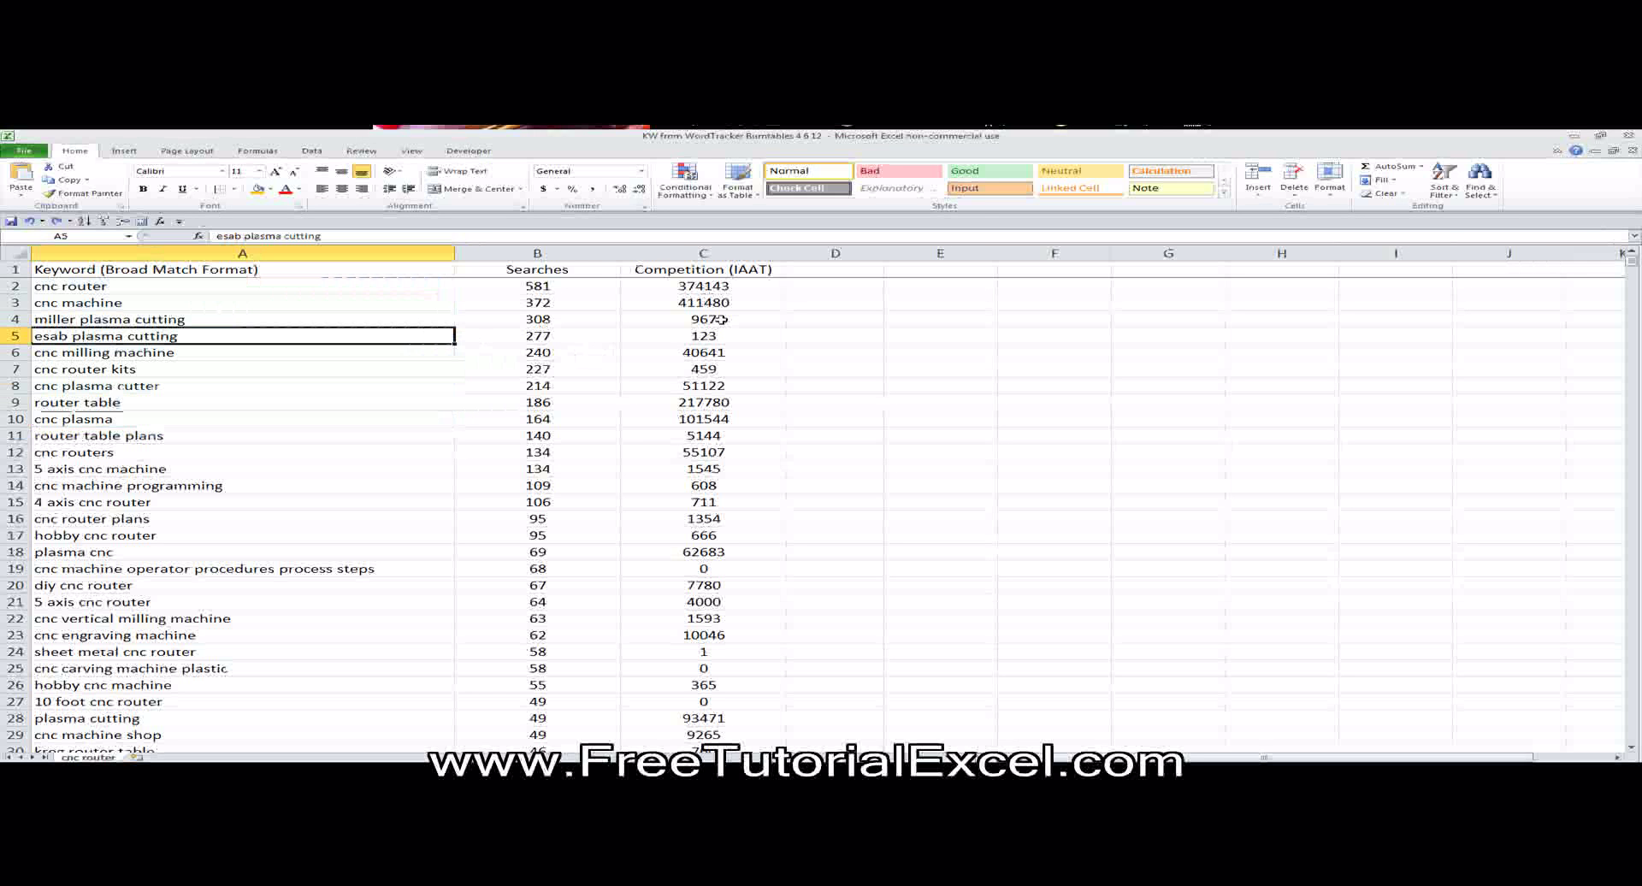
# Enter the formula =IF(ISNUMBER(SEARCH(E1,$A2)),E1, "") in E2.
pyautogui.click(915, 288)
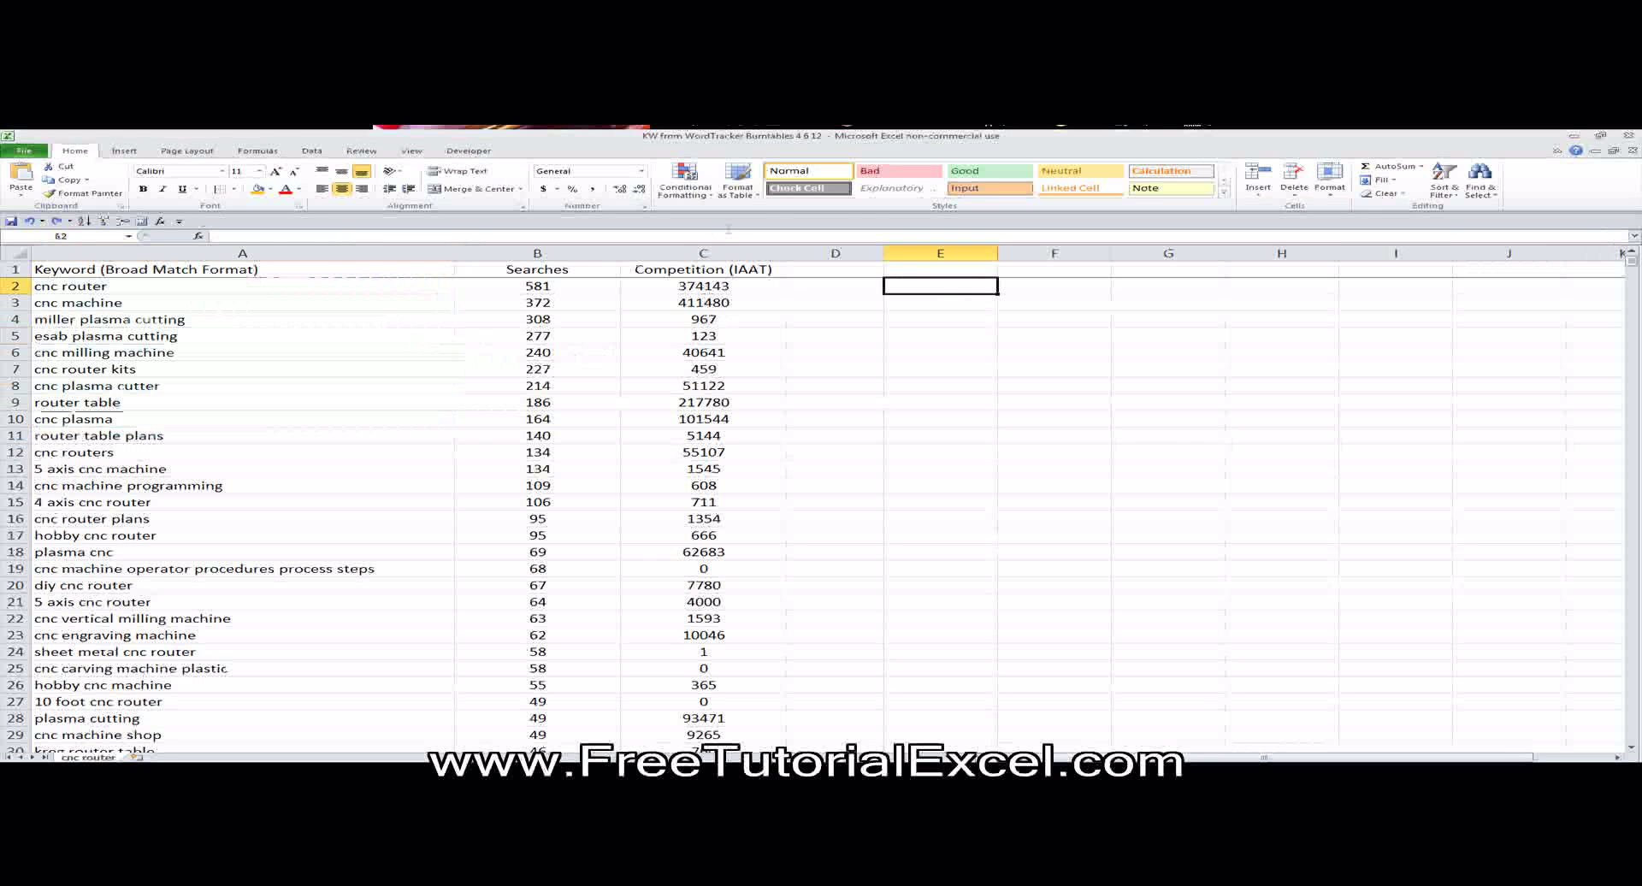
pyautogui.write('=IF(ISNUMBER(SEARCH(E1,$A2)),E1, "")')
pyautogui.press('Return')
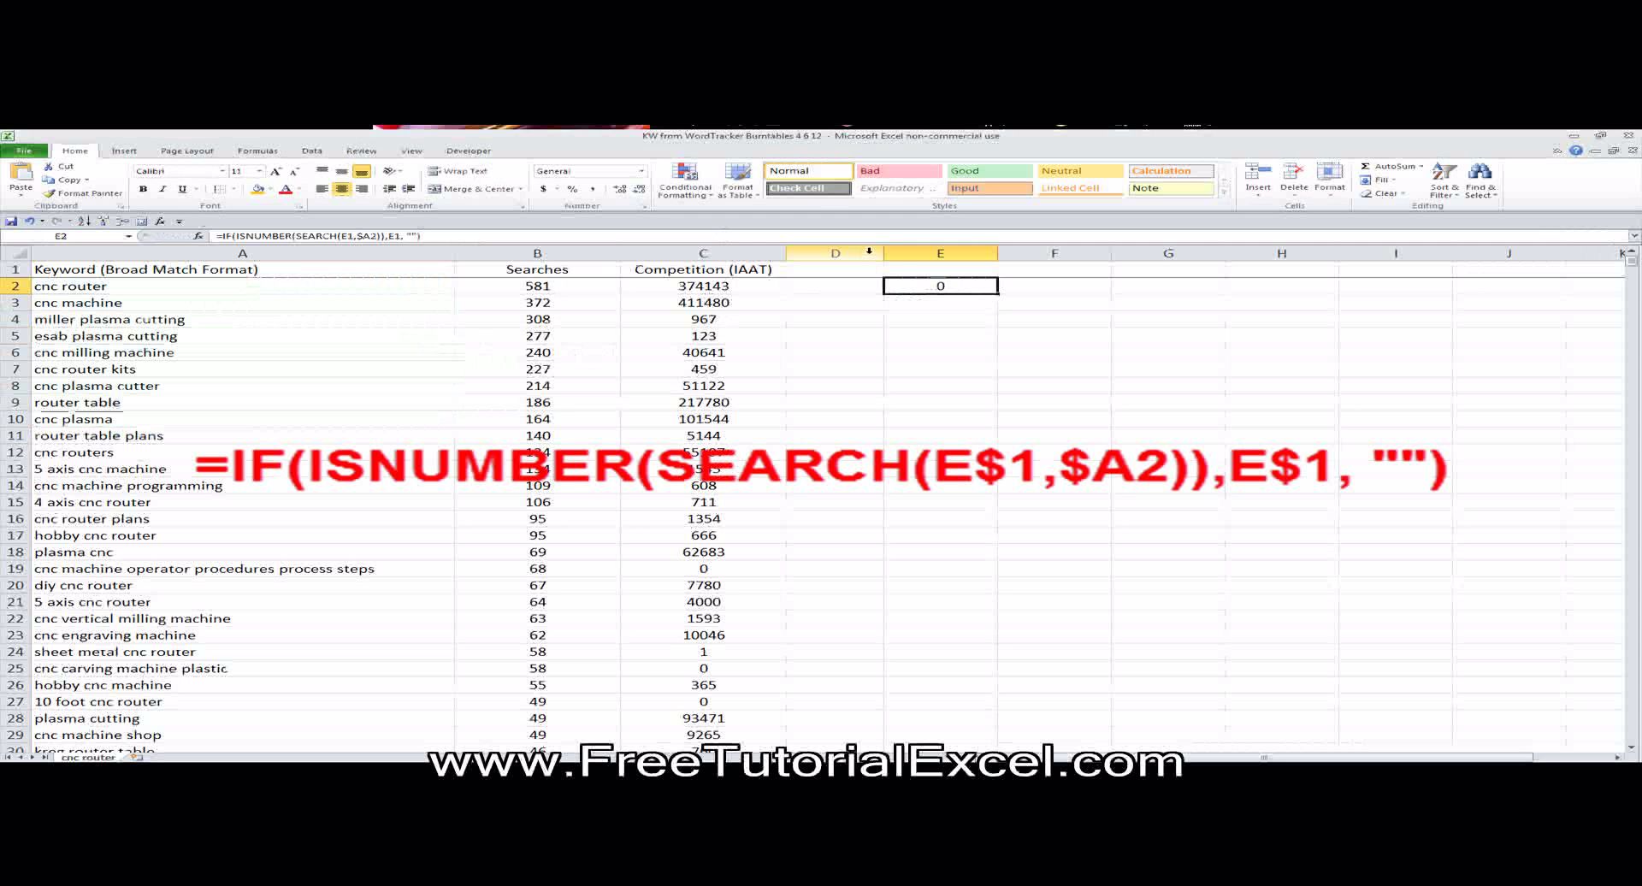
# Enter cnc as the search word in E1 above the formula.
pyautogui.click(956, 270)
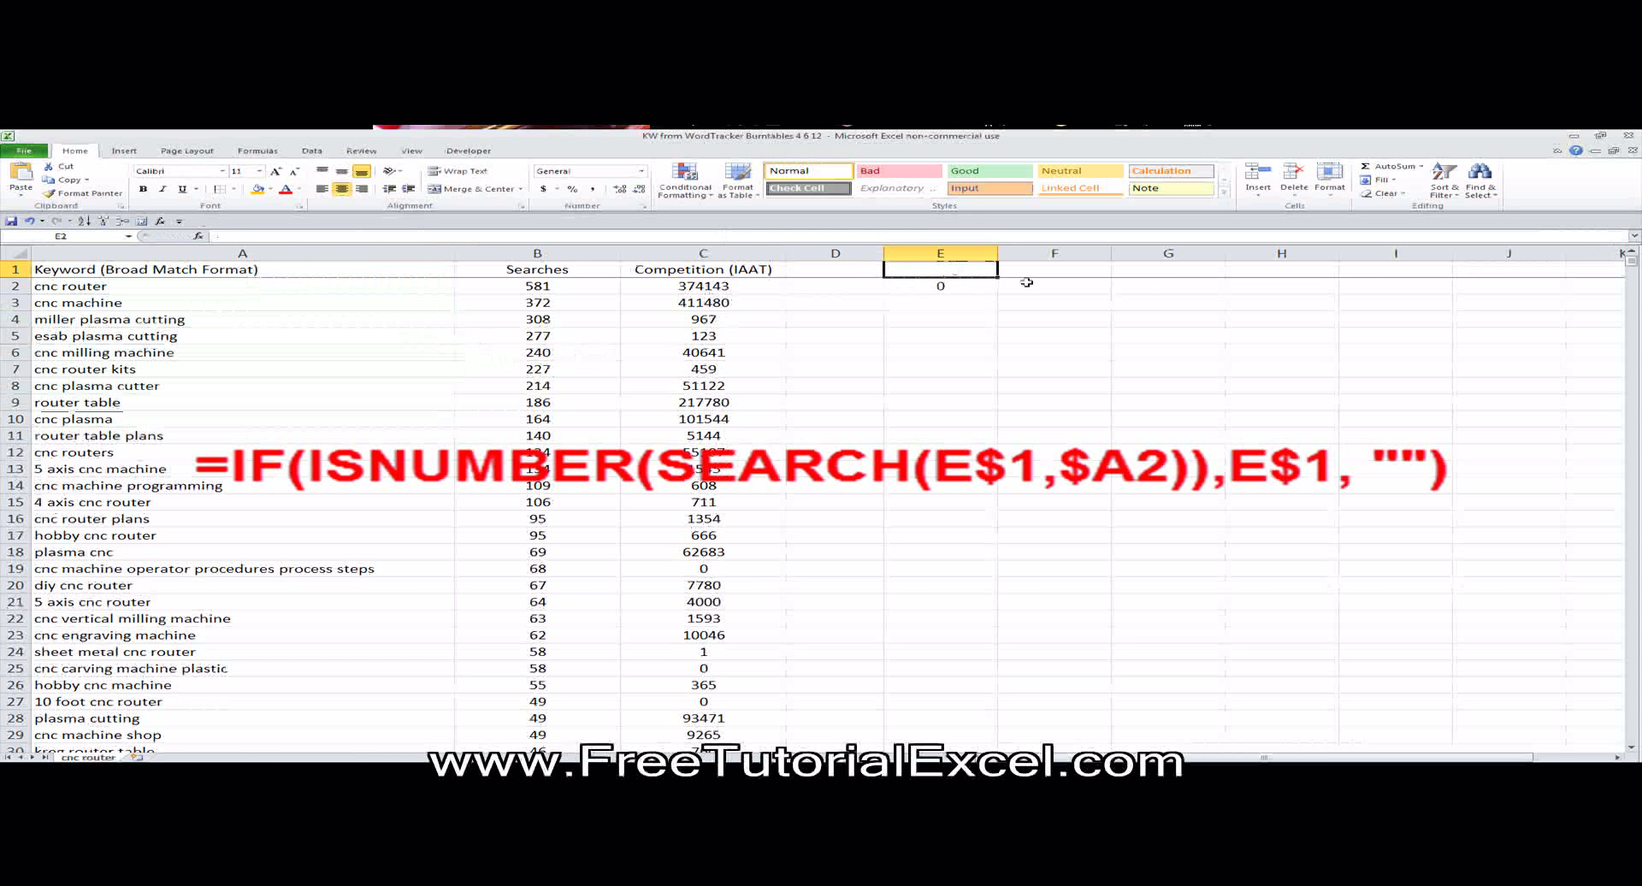
pyautogui.write('cnc')
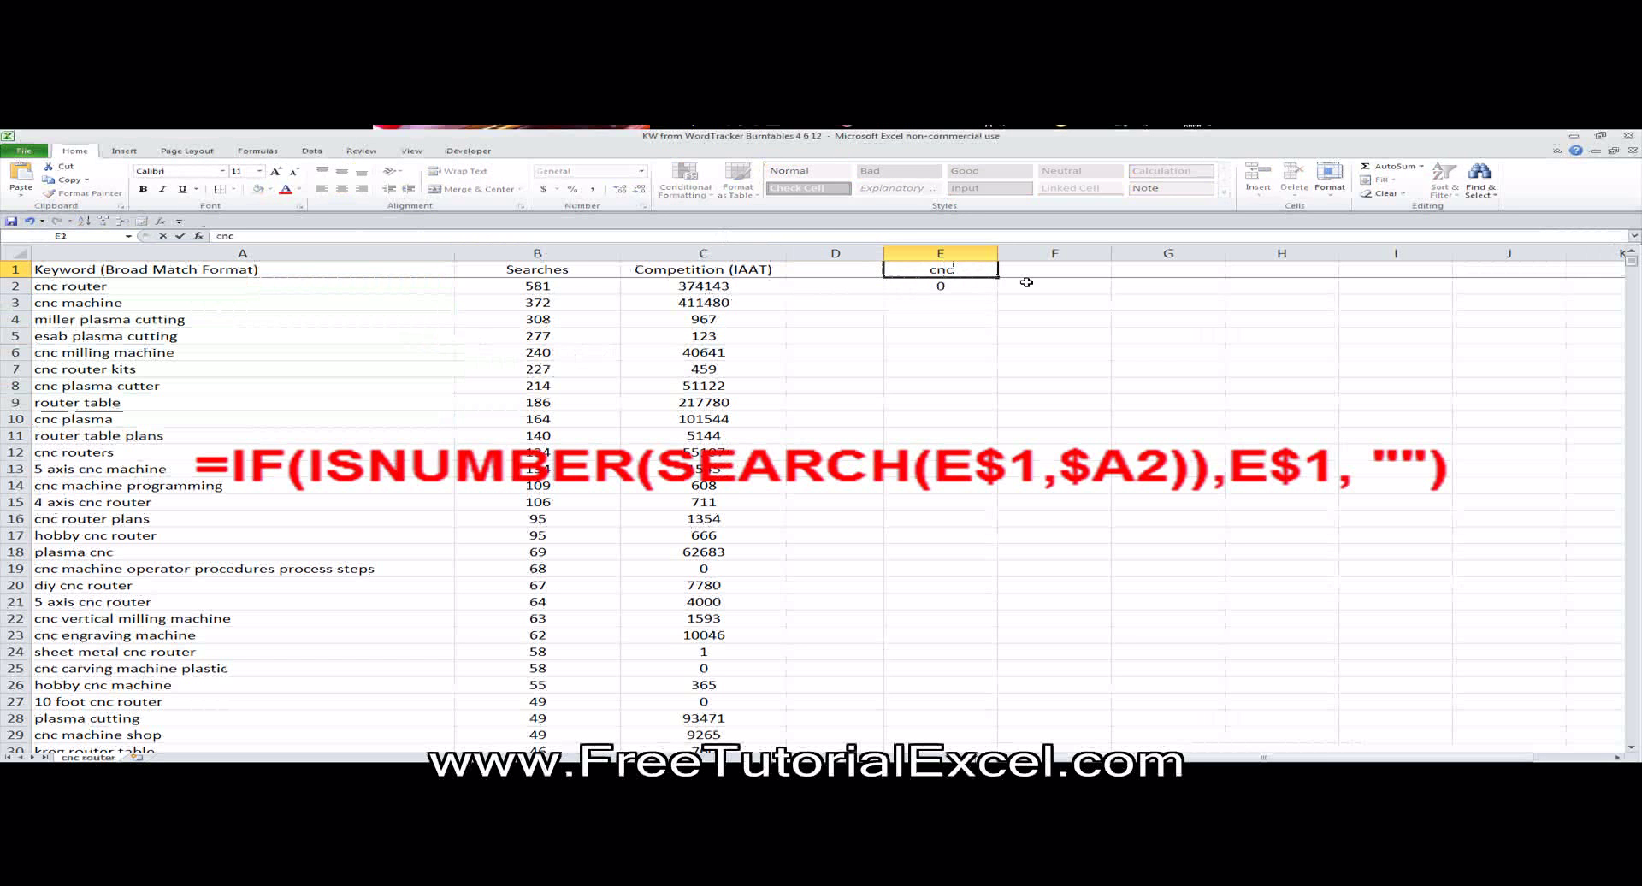
pyautogui.press('Return')
# Copy the search word and formula in E1:E2 across through column J.
pyautogui.click(945, 269)
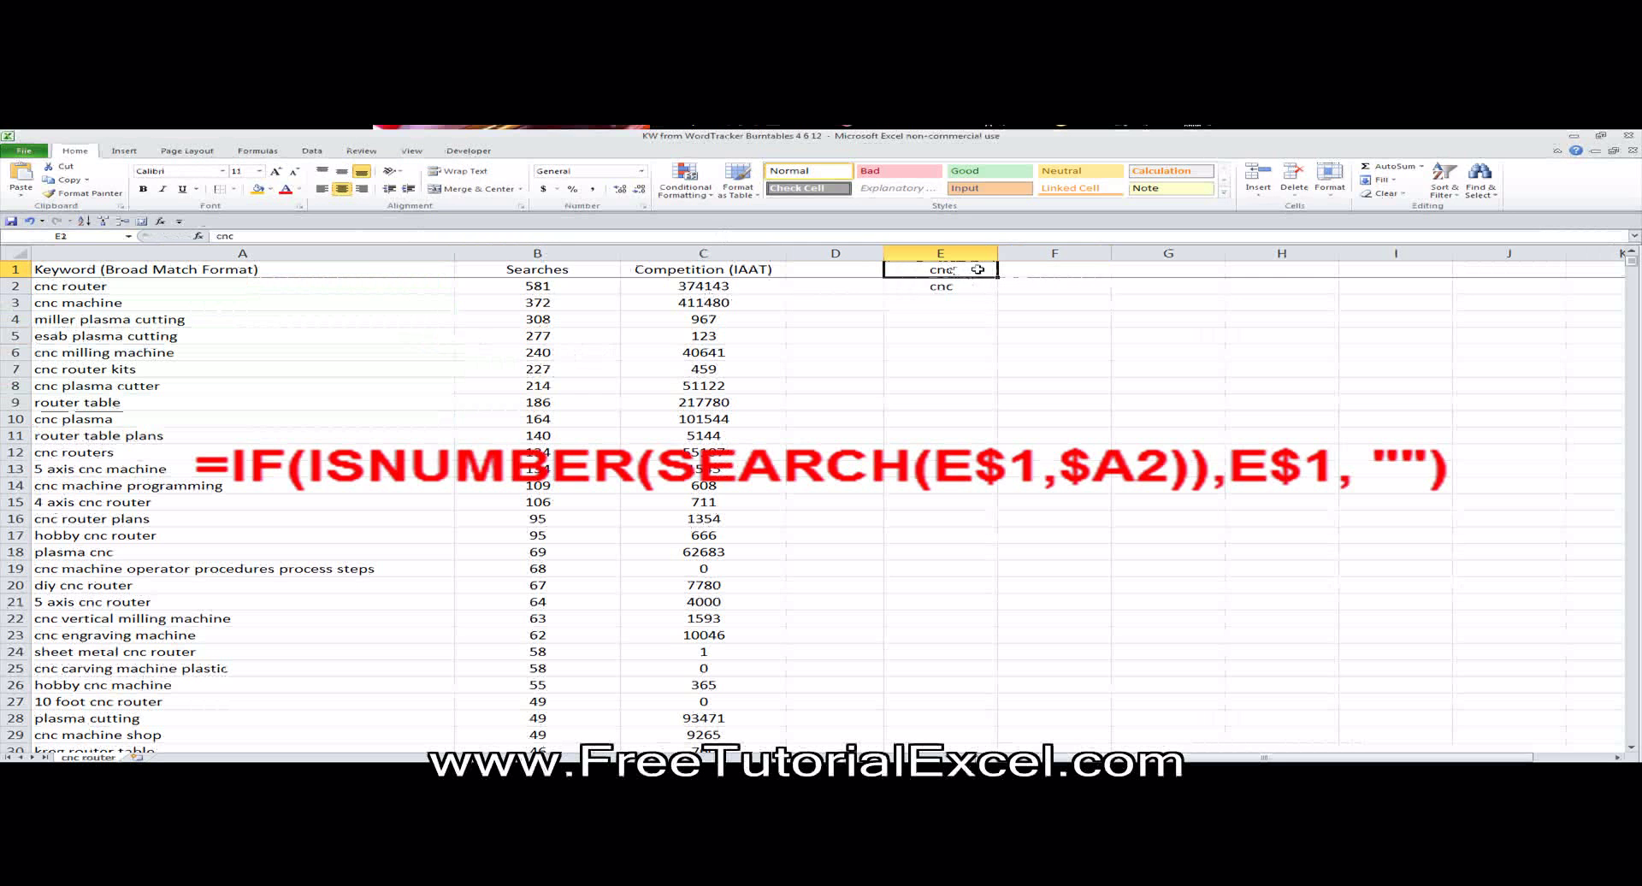
pyautogui.moveTo(977, 269)
pyautogui.mouseDown()
pyautogui.moveTo(994, 289)
pyautogui.moveTo(1505, 301)
pyautogui.mouseUp()
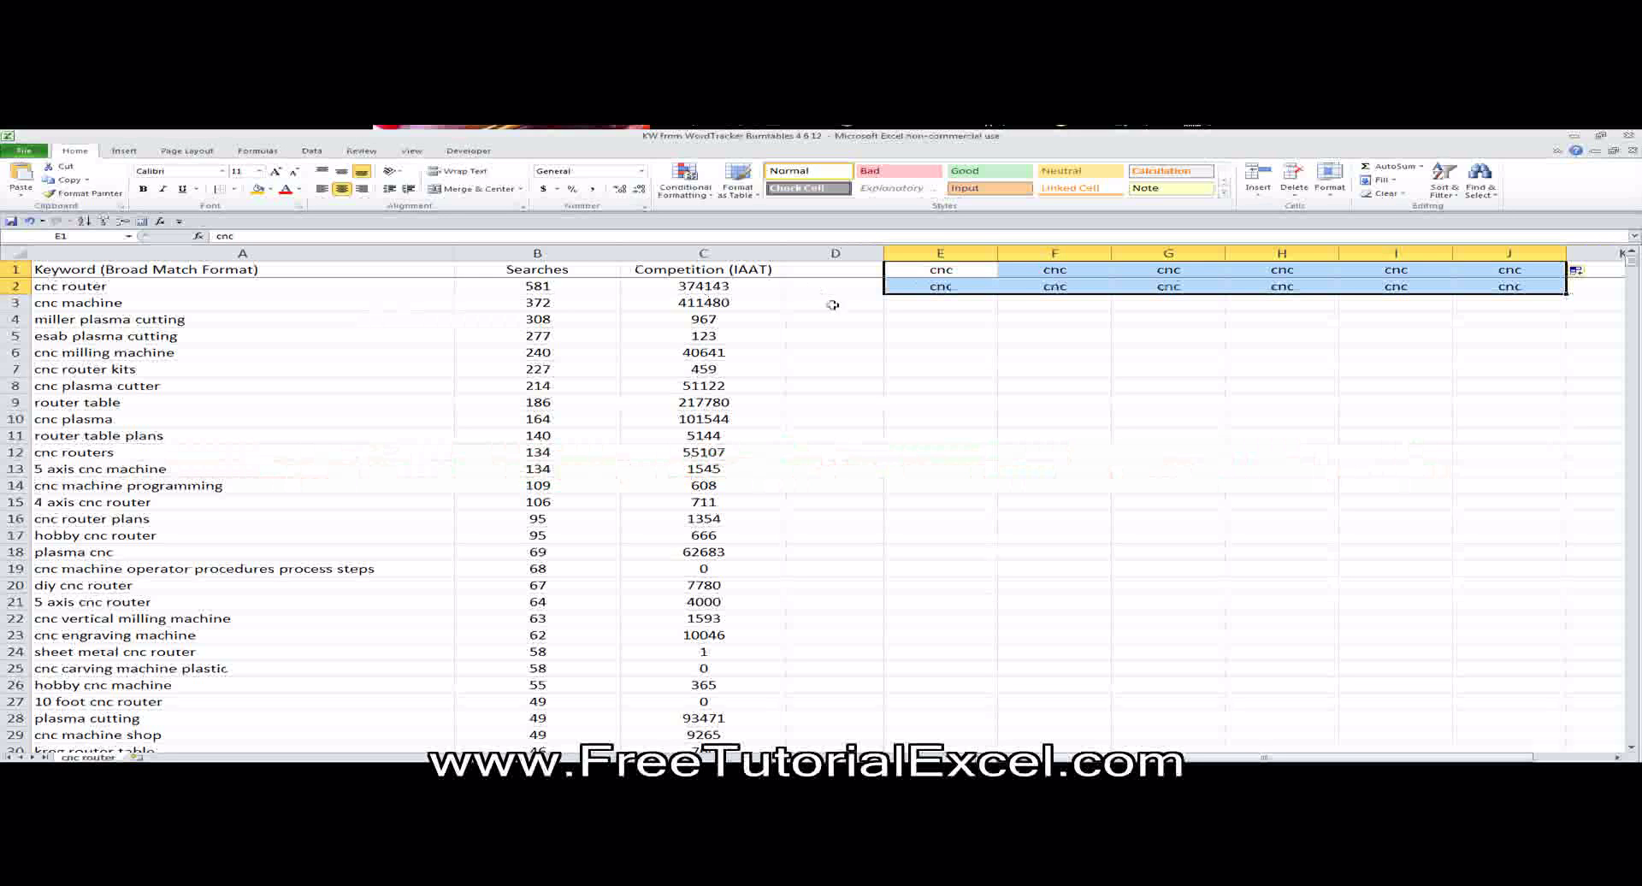
pyautogui.click(1039, 275)
pyautogui.click(163, 435)
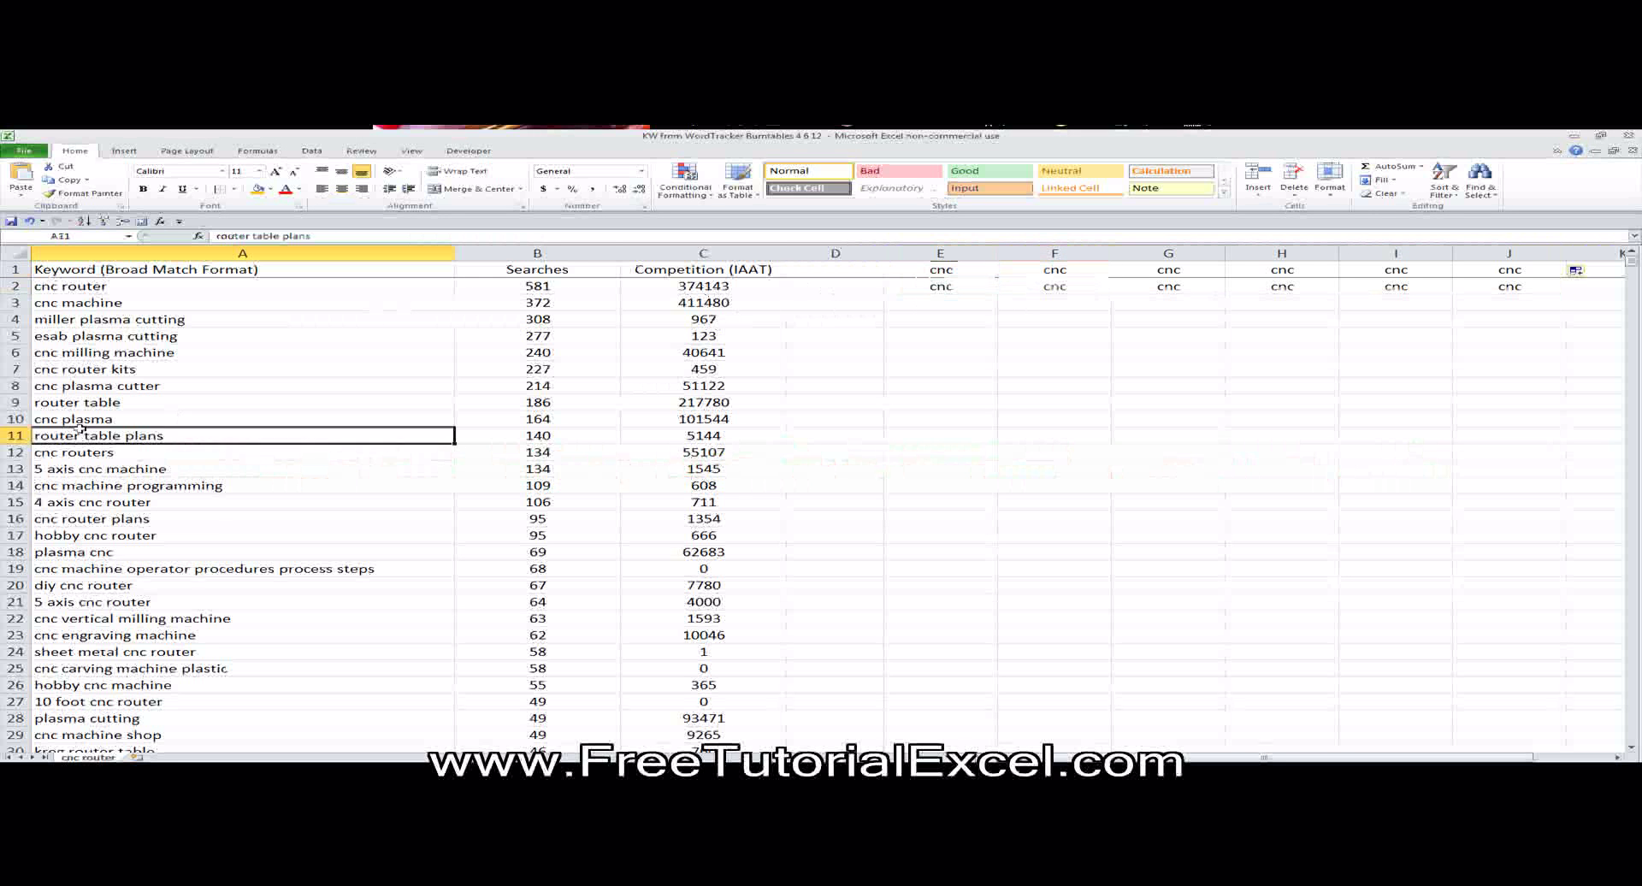
pyautogui.click(86, 550)
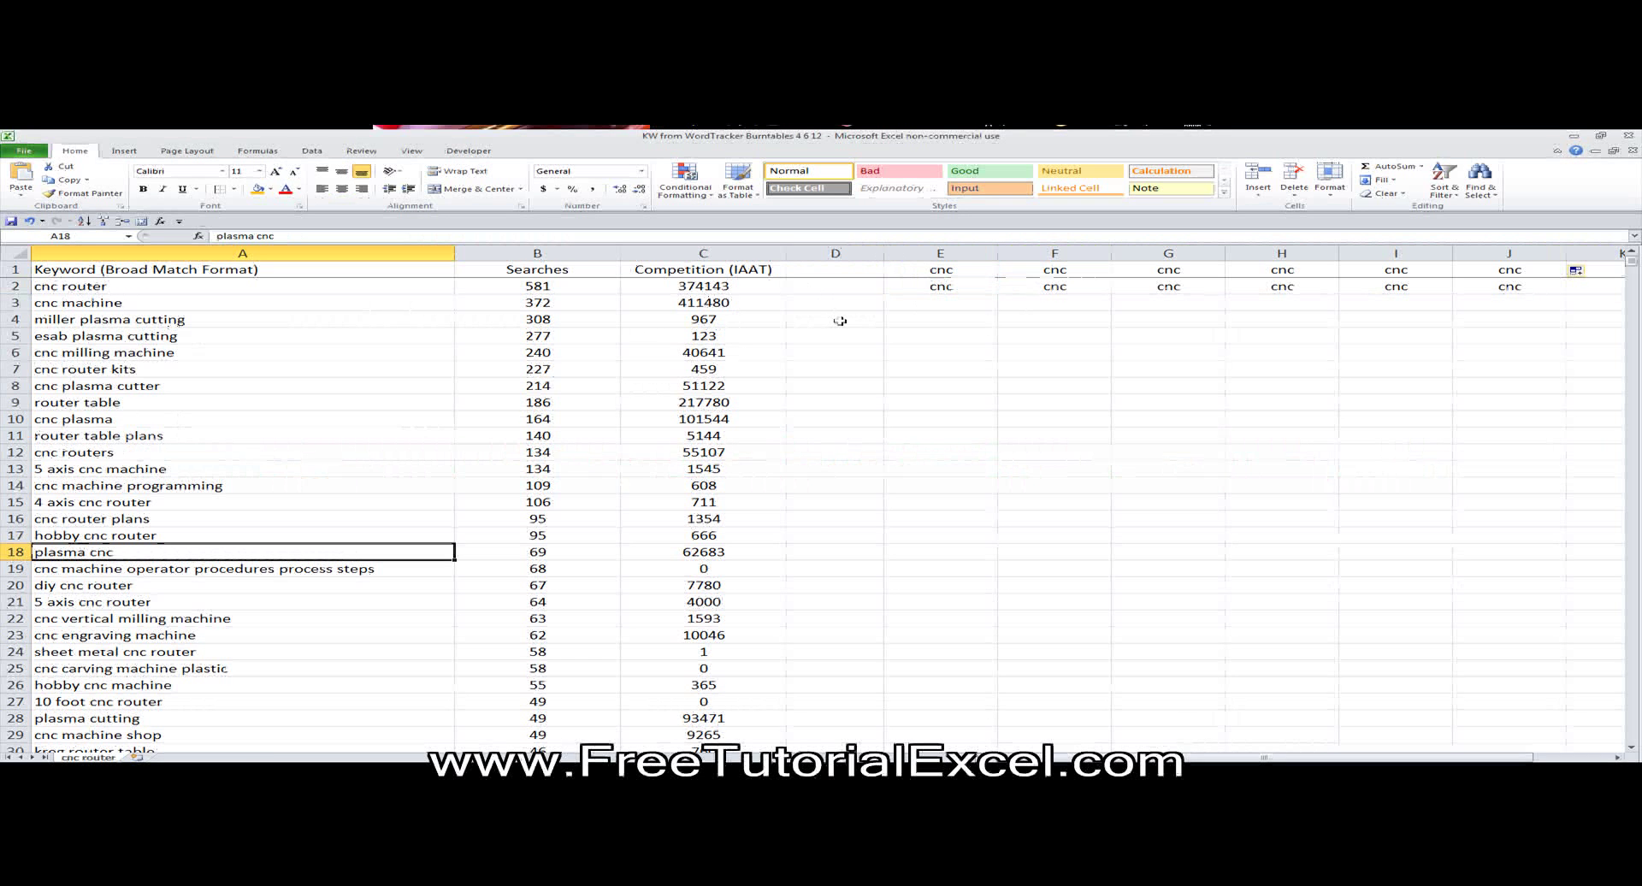
pyautogui.moveTo(961, 273); pyautogui.dragTo(1532, 304)
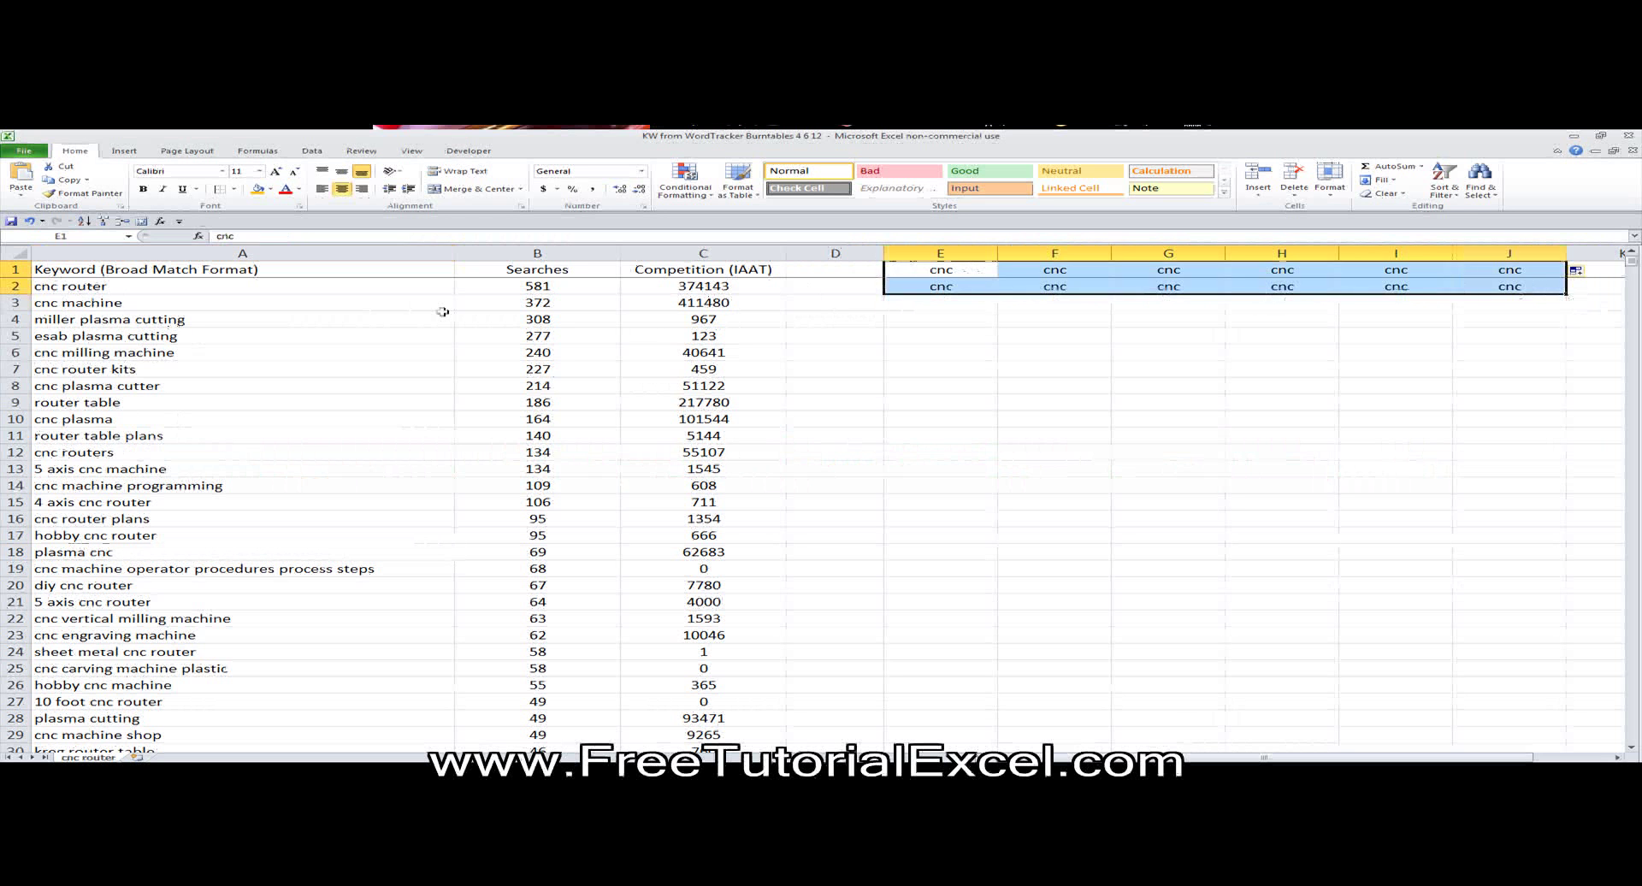
pyautogui.click(256, 297)
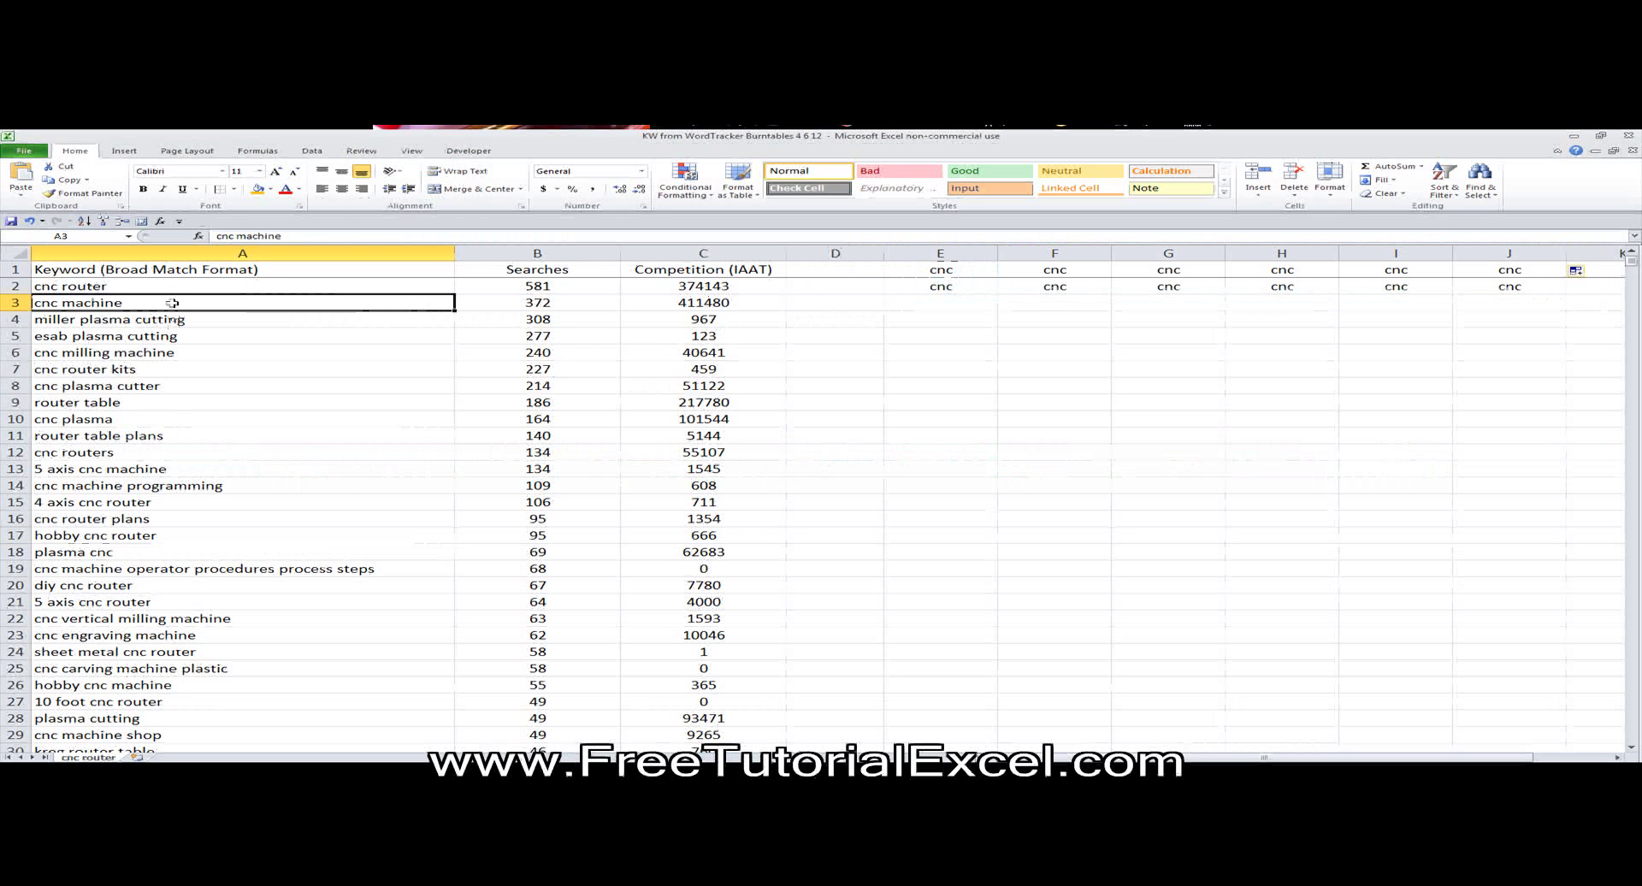
# Change the search word in F1 to cutting.
pyautogui.click(132, 324)
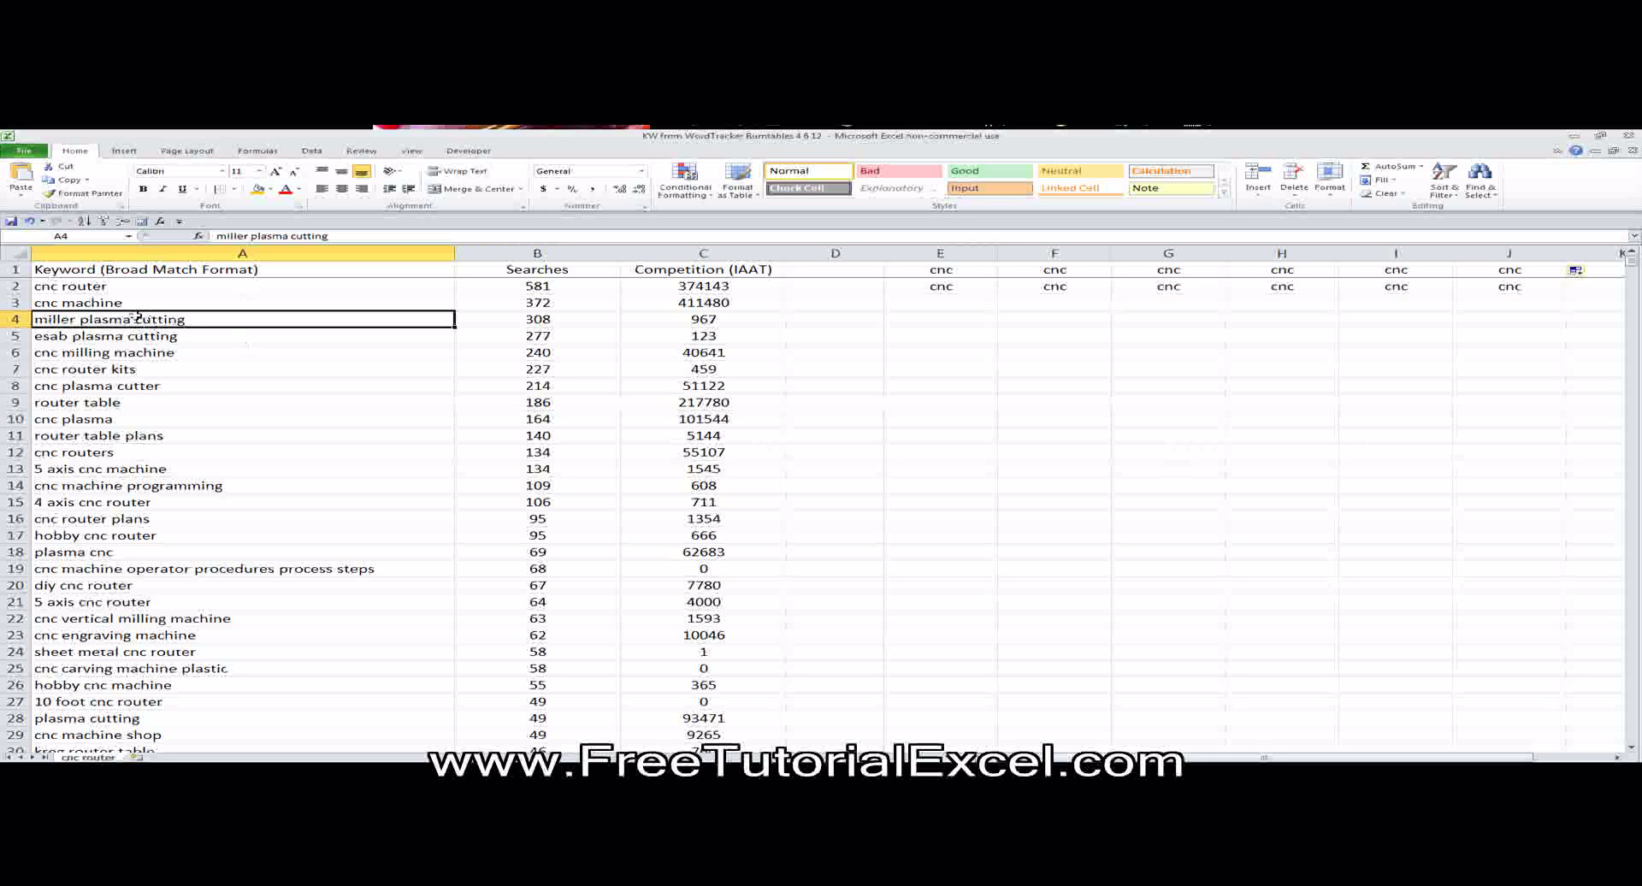
pyautogui.click(1054, 271)
pyautogui.write('cutting')
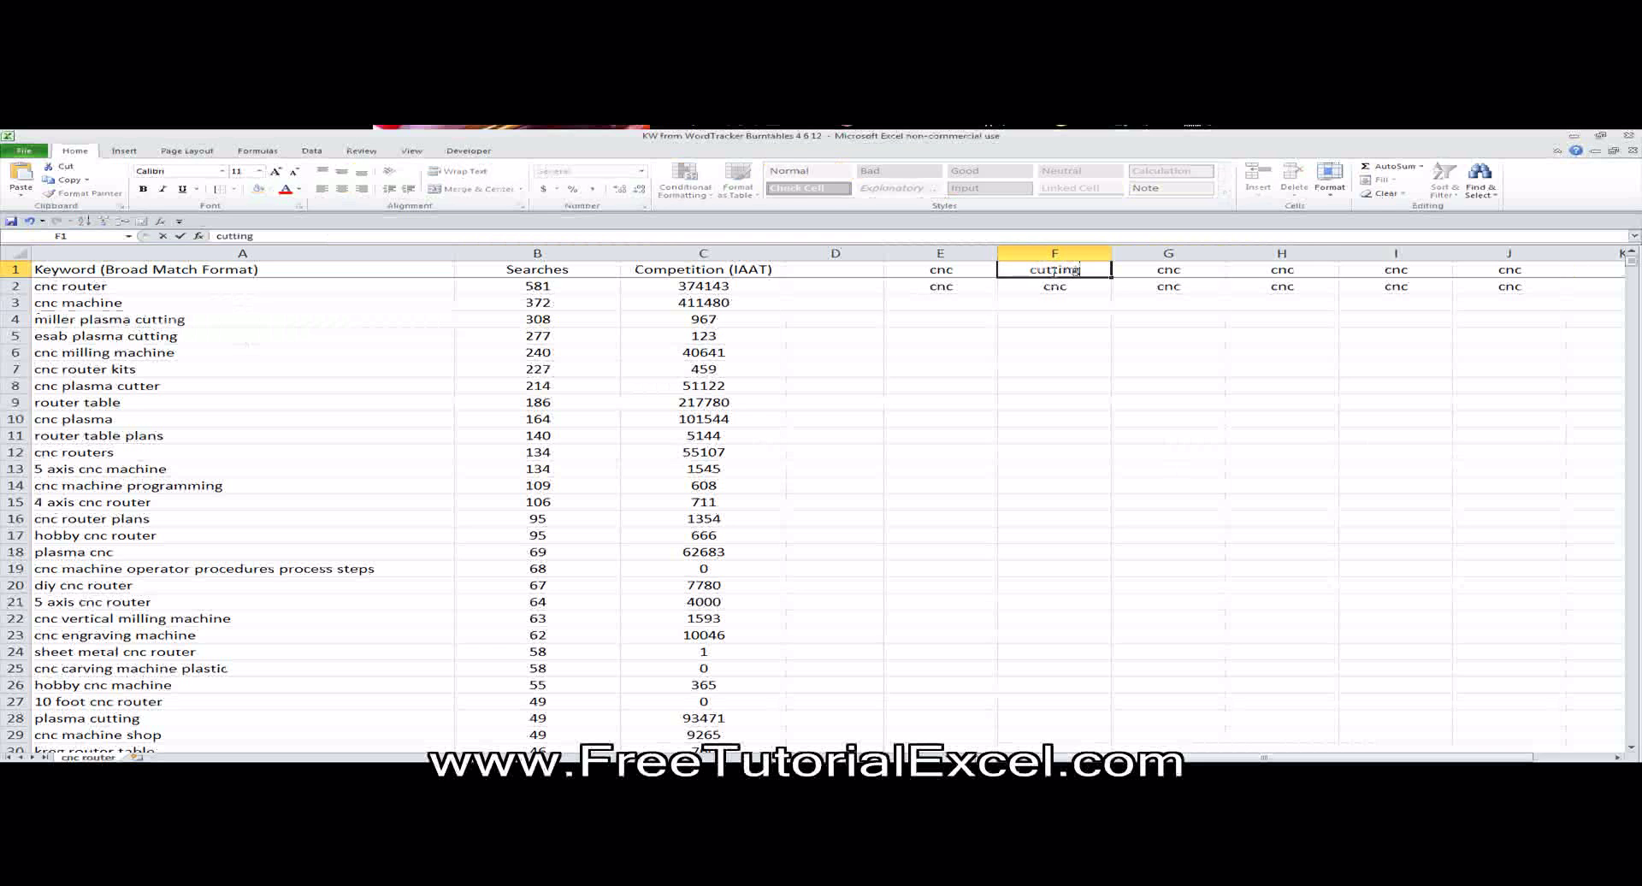
pyautogui.press('Tab')
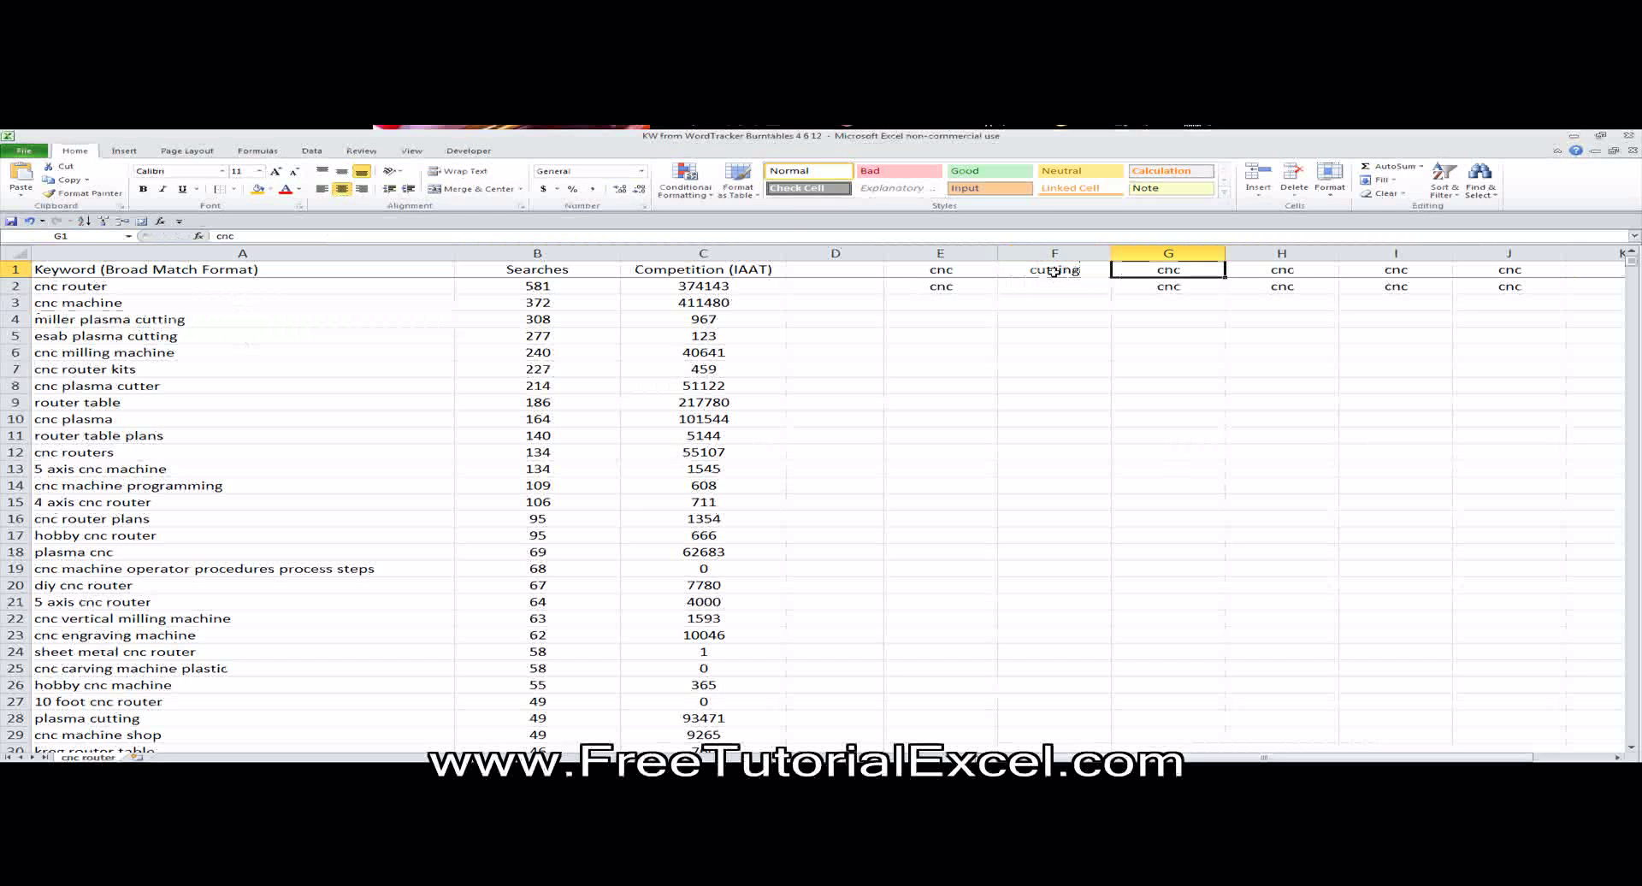
# Change the search word in G1 to router and check the row 2 formulas against the keyword in A2.
pyautogui.moveTo(983, 270); pyautogui.dragTo(1501, 286)
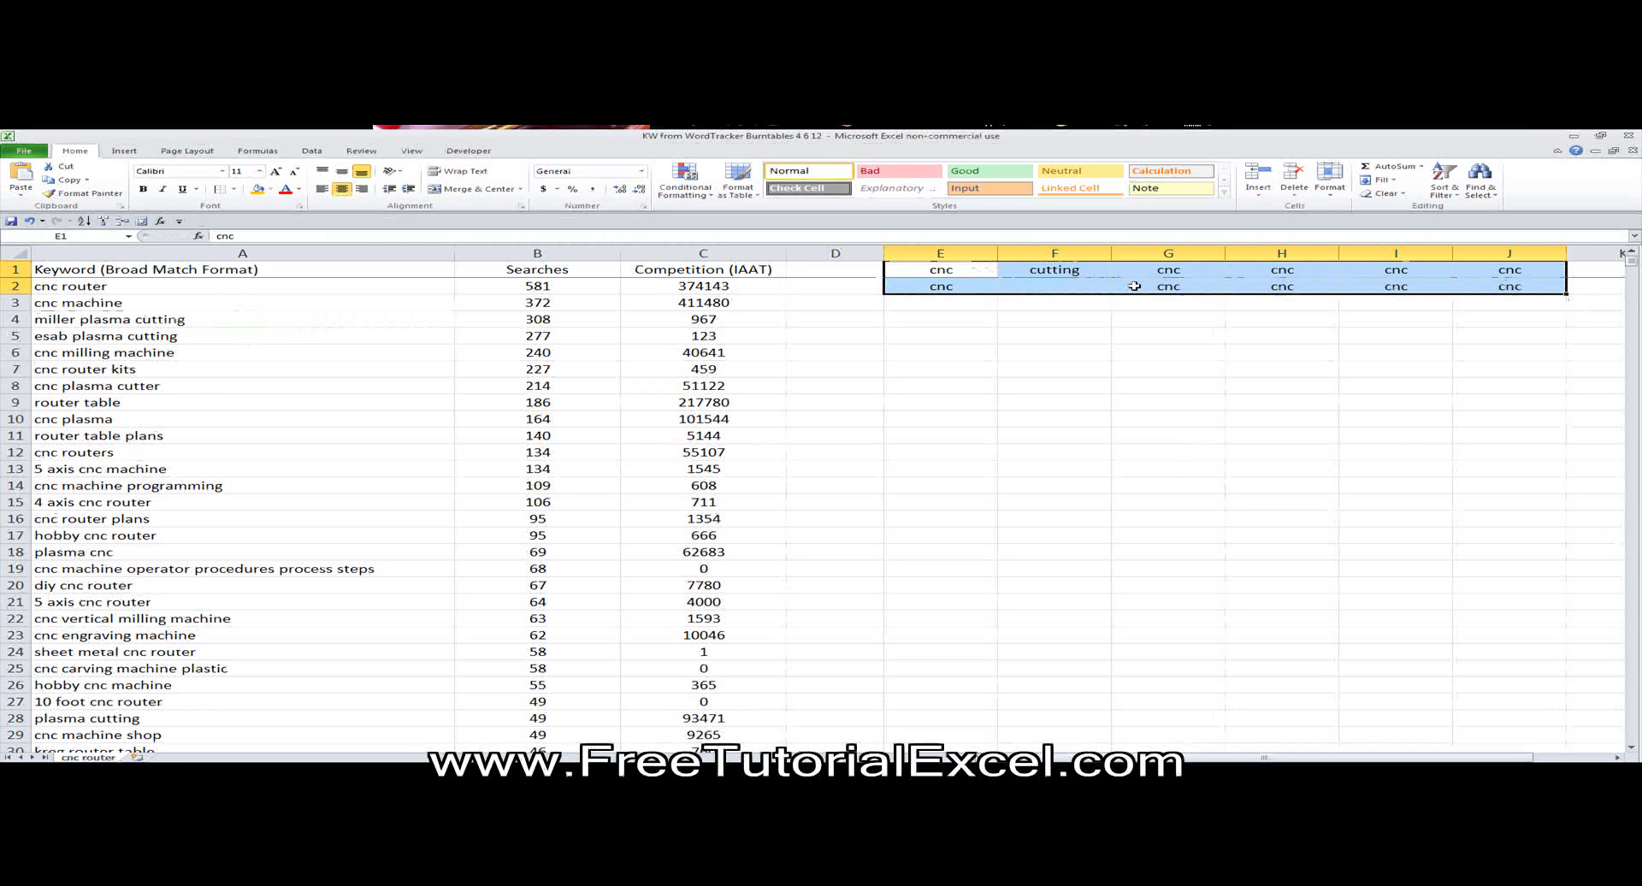
pyautogui.click(164, 438)
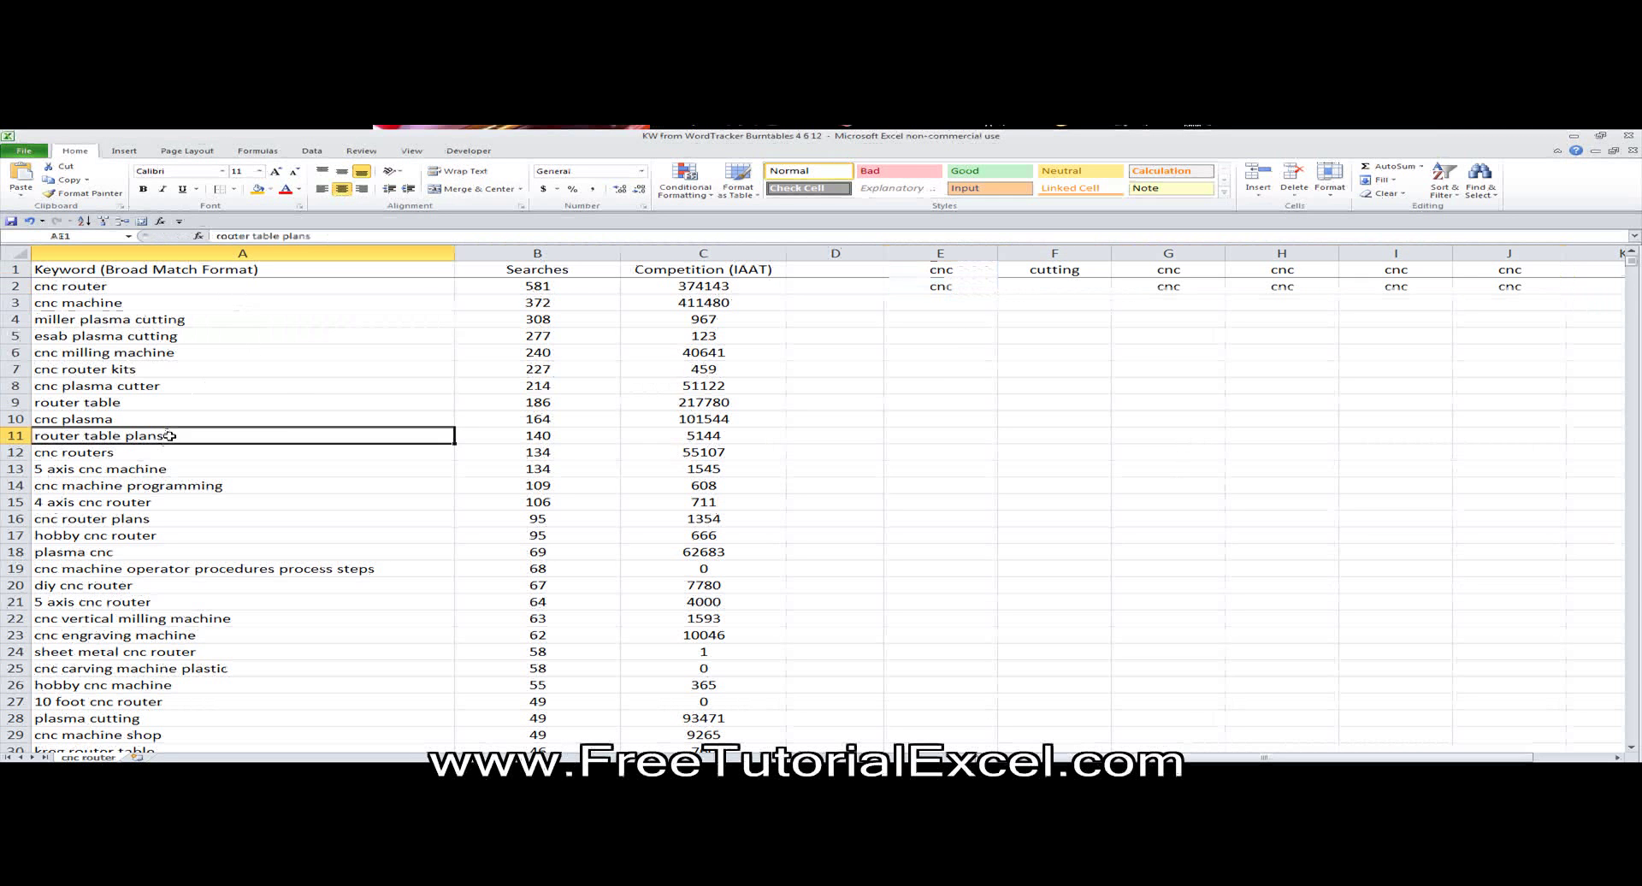
pyautogui.click(1148, 277)
pyautogui.write('router')
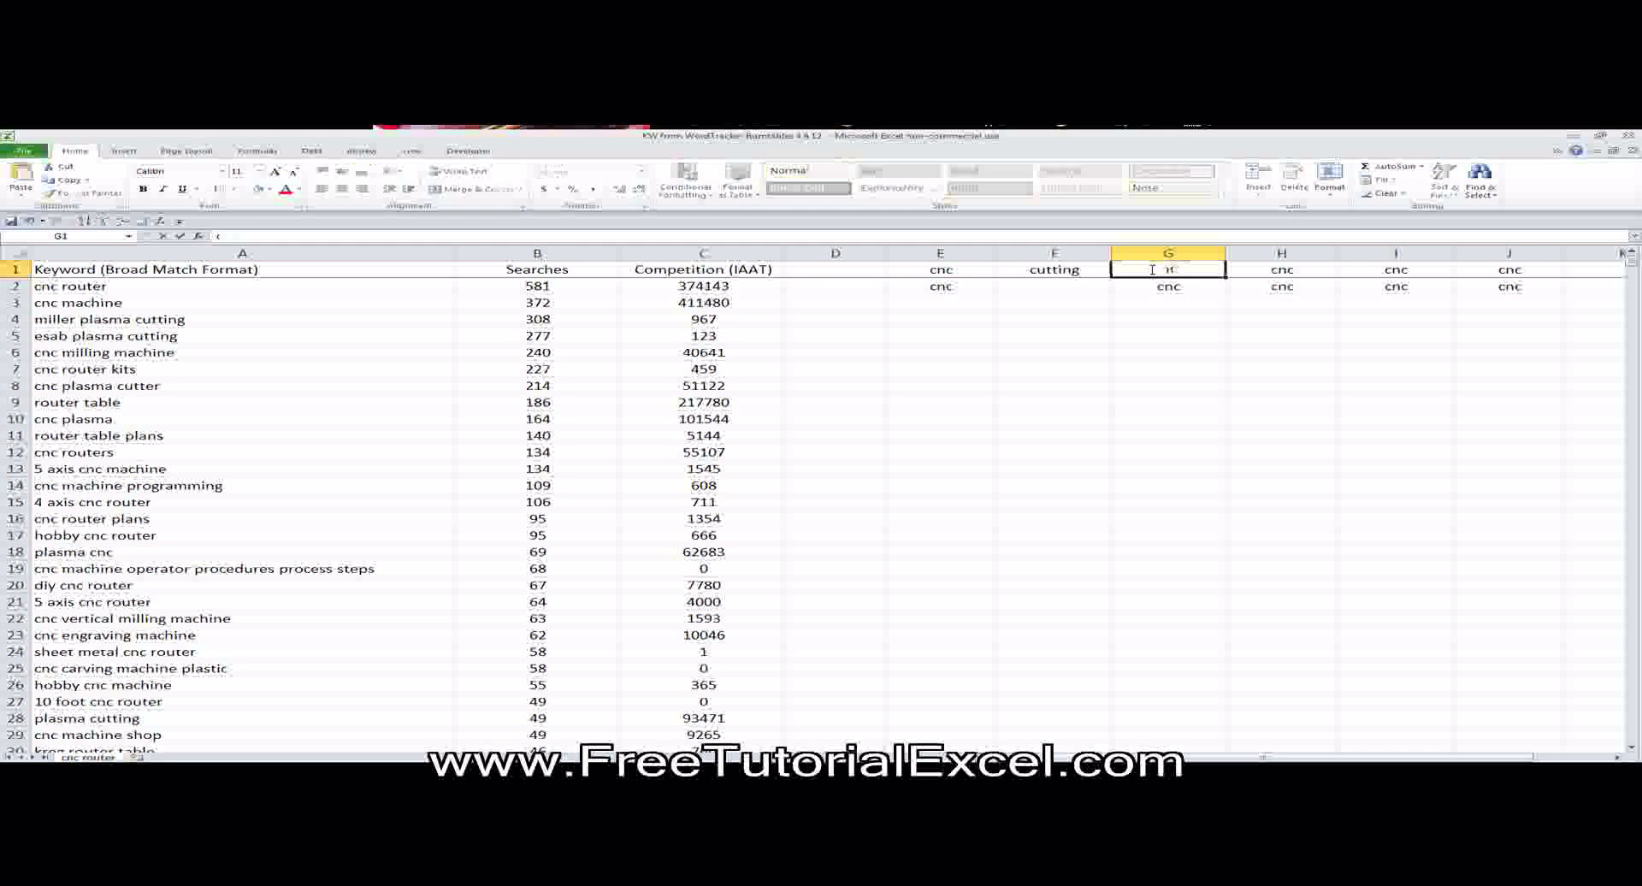
pyautogui.press('Return')
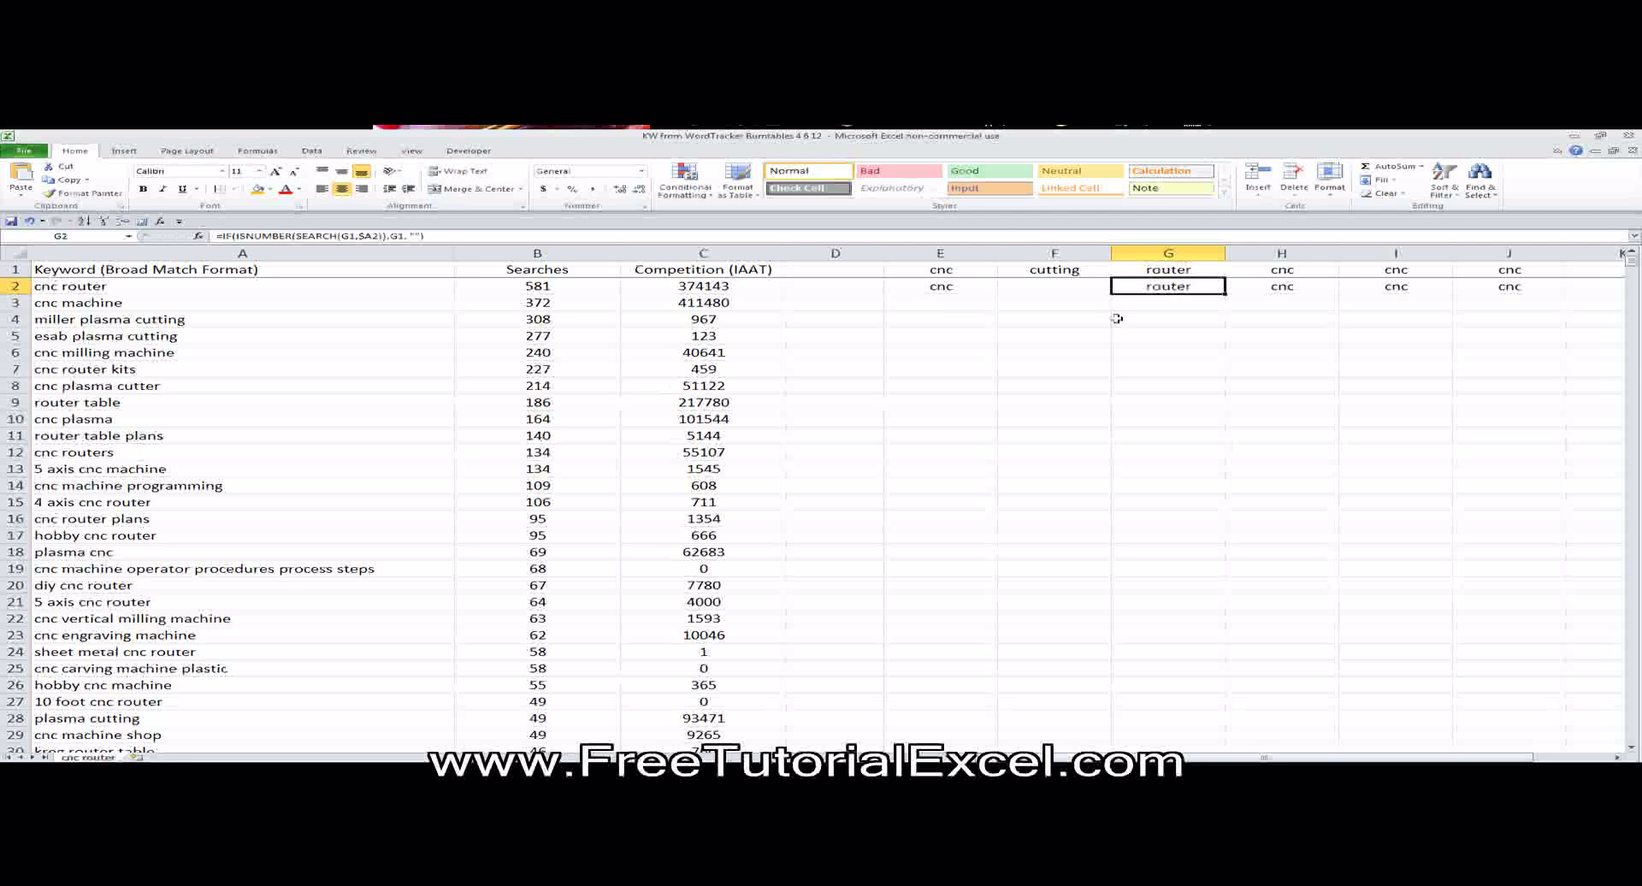
pyautogui.click(57, 285)
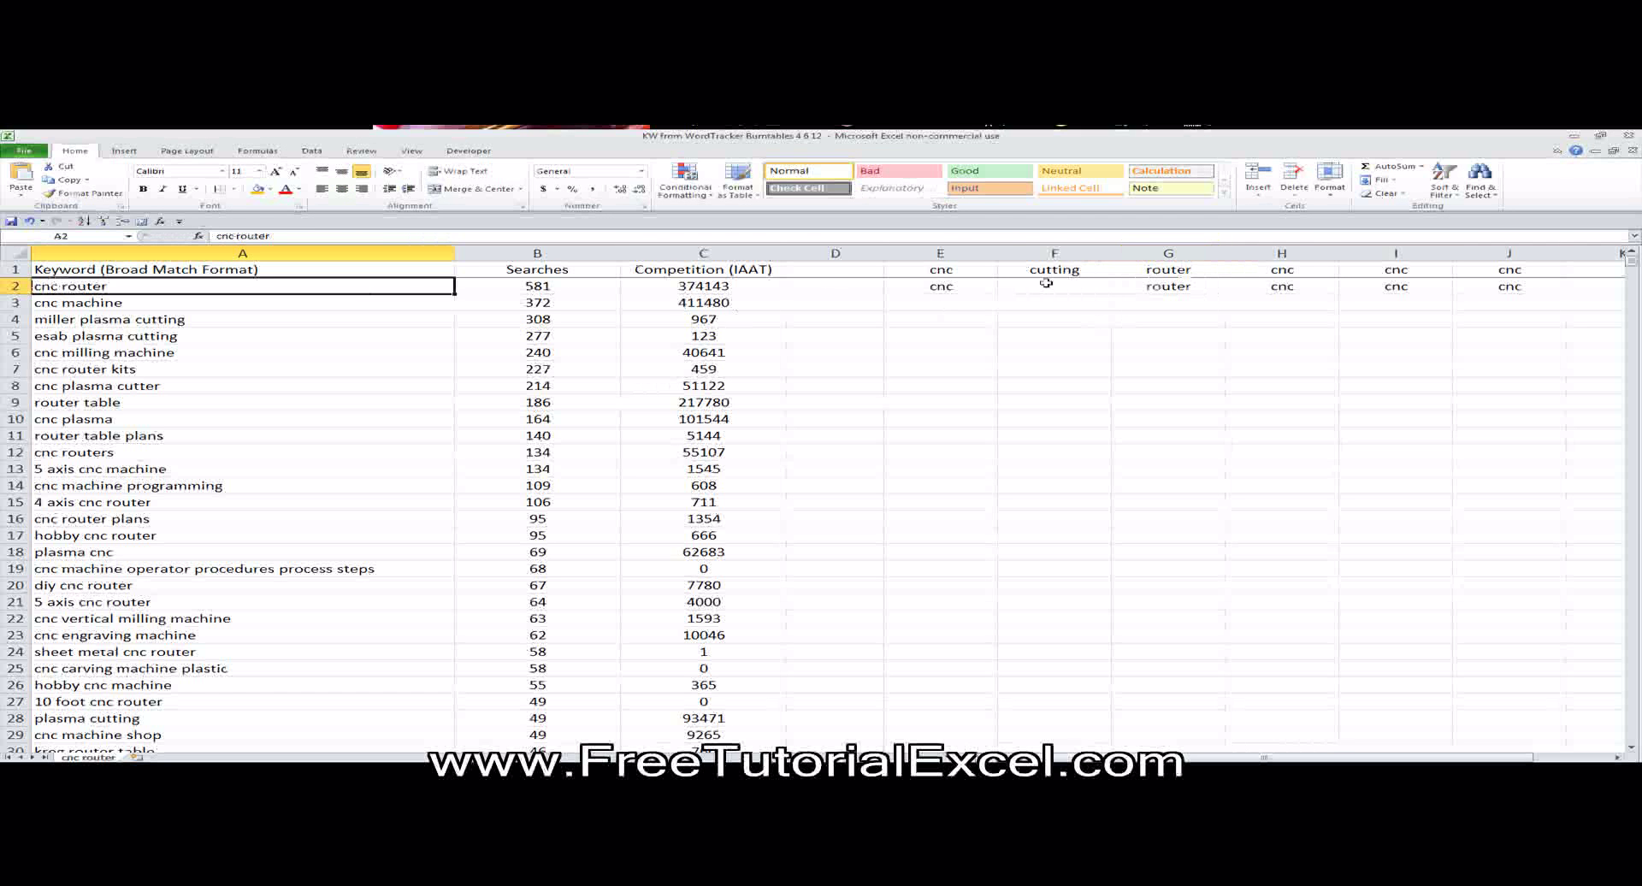
pyautogui.hotkey('ctrl', 'c')
pyautogui.click(940, 285)
pyautogui.click(1168, 286)
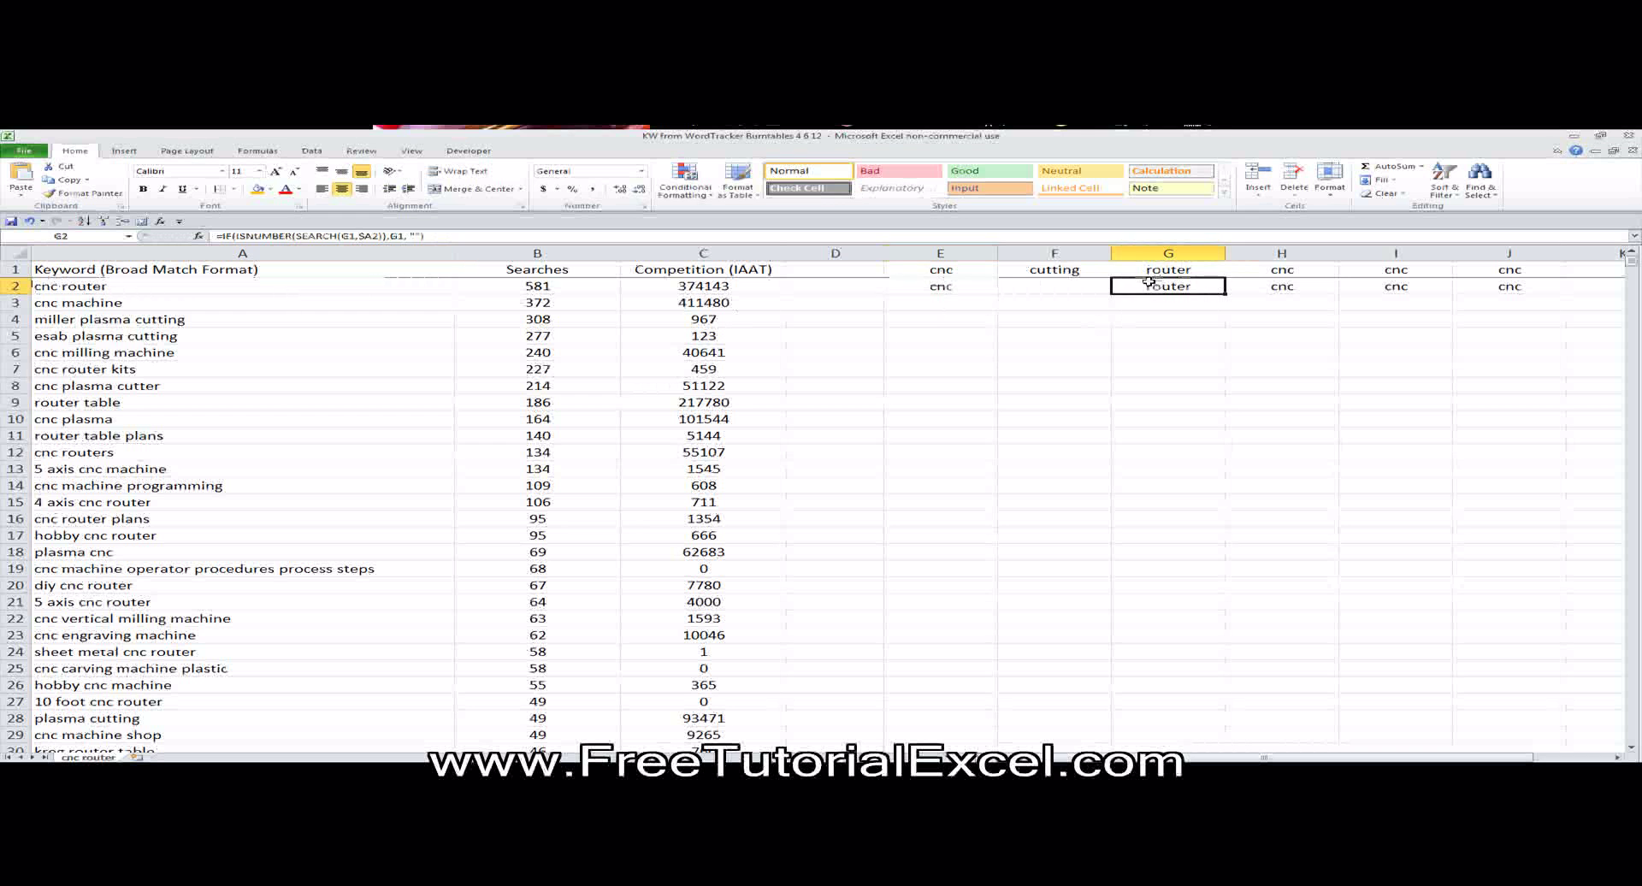
# Change the search words in H1 to engraving and in I1 to plasma.
pyautogui.click(1268, 286)
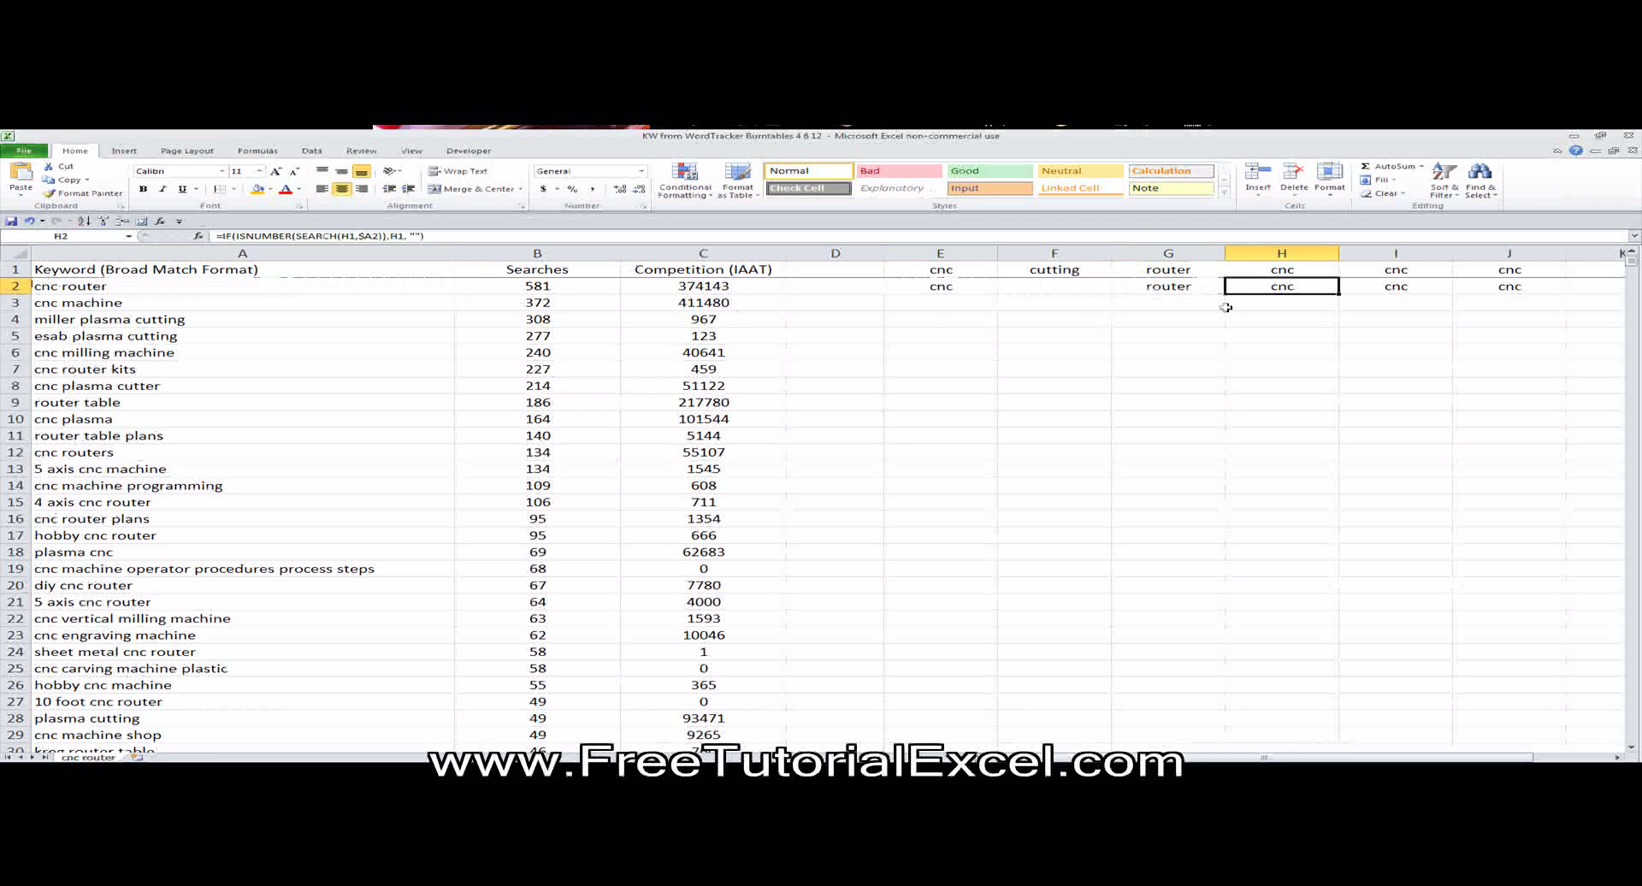
pyautogui.press('Up')
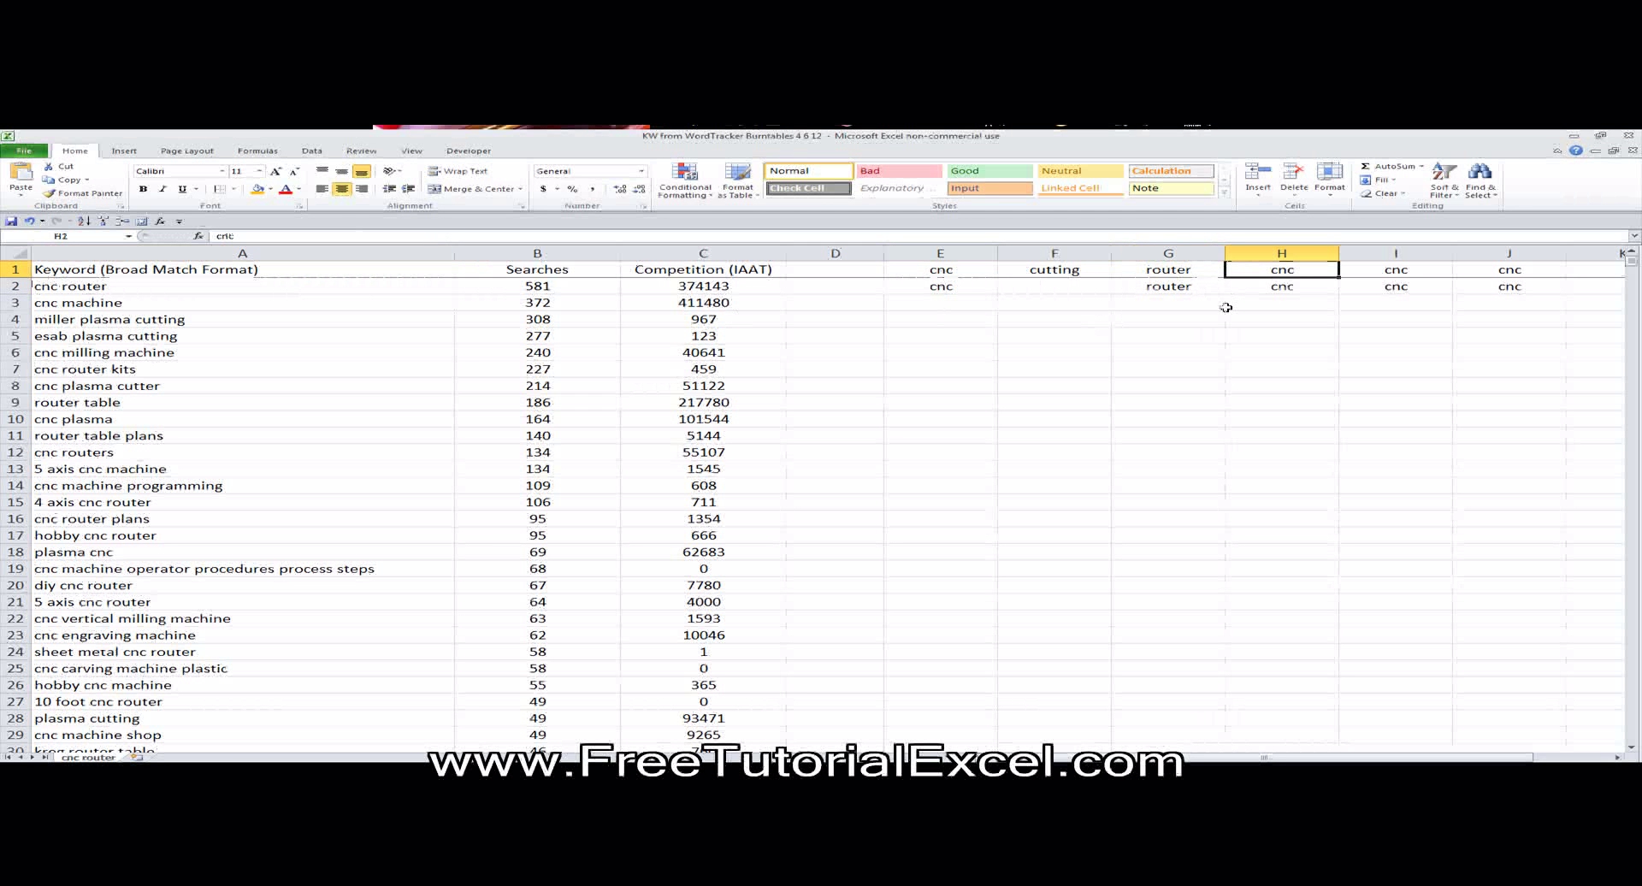
pyautogui.write('engraving')
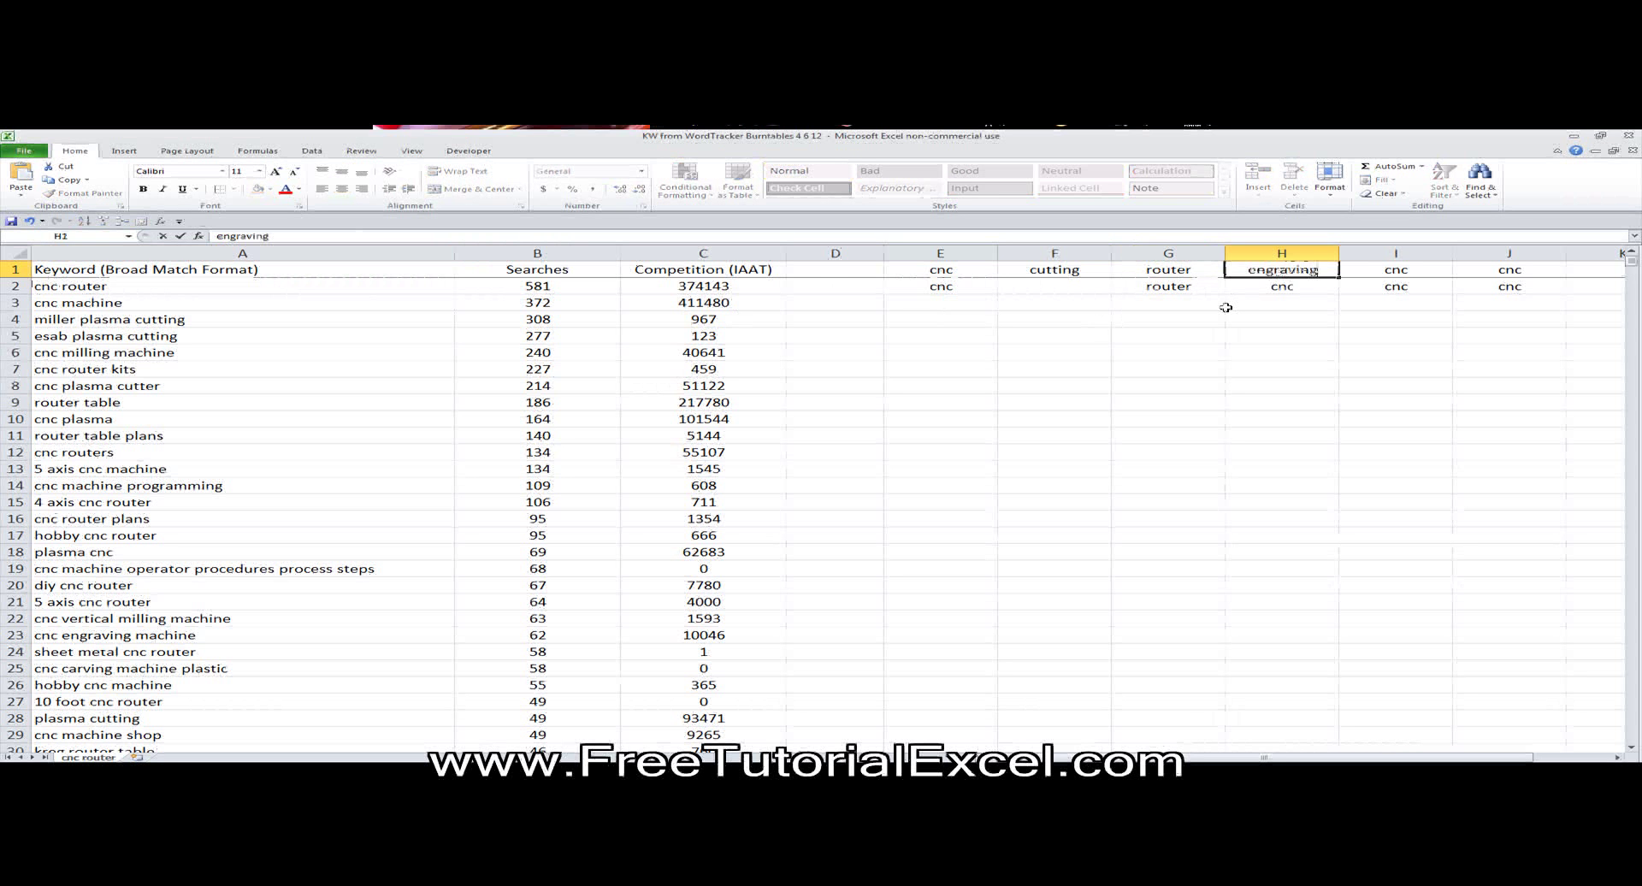
pyautogui.press('Tab')
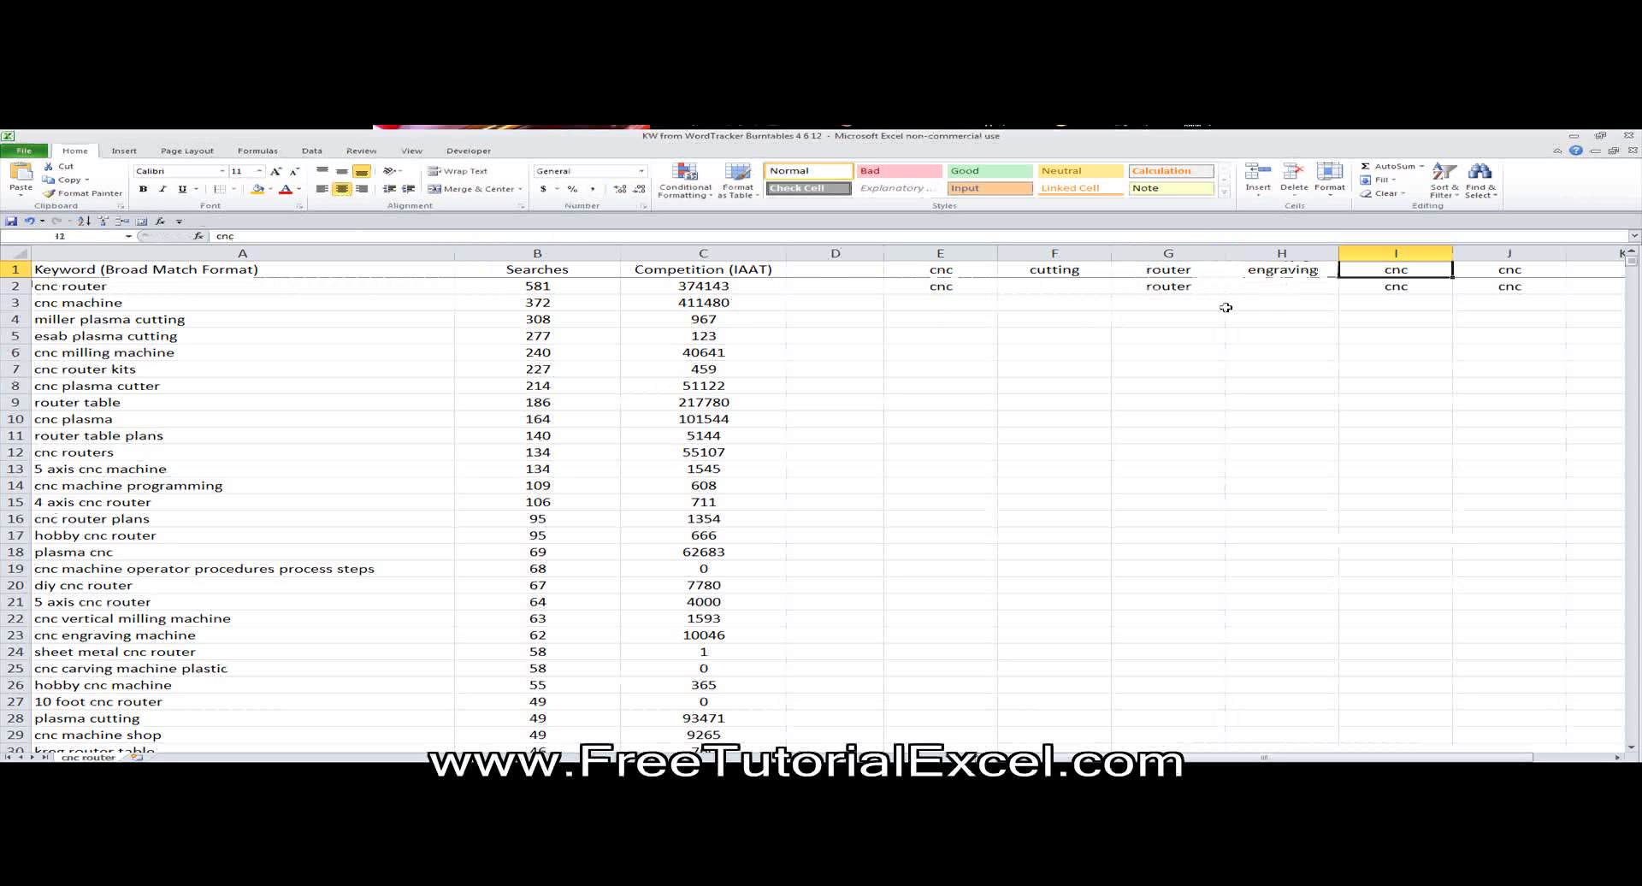
pyautogui.write('plasma')
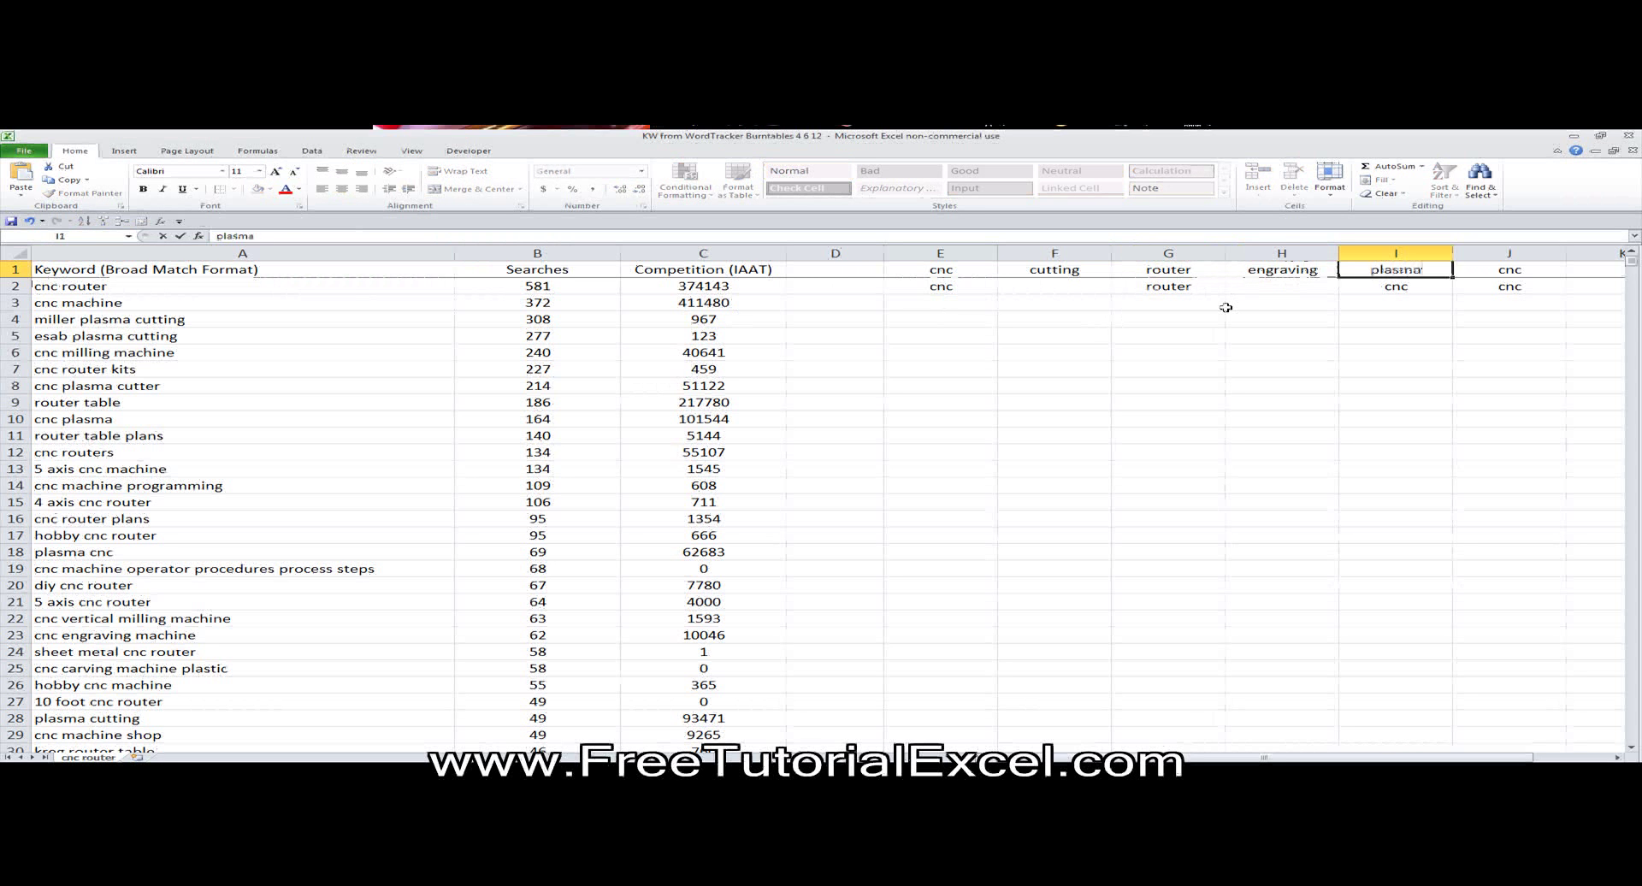
pyautogui.press('Return')
pyautogui.scroll(-7, 897, 490)
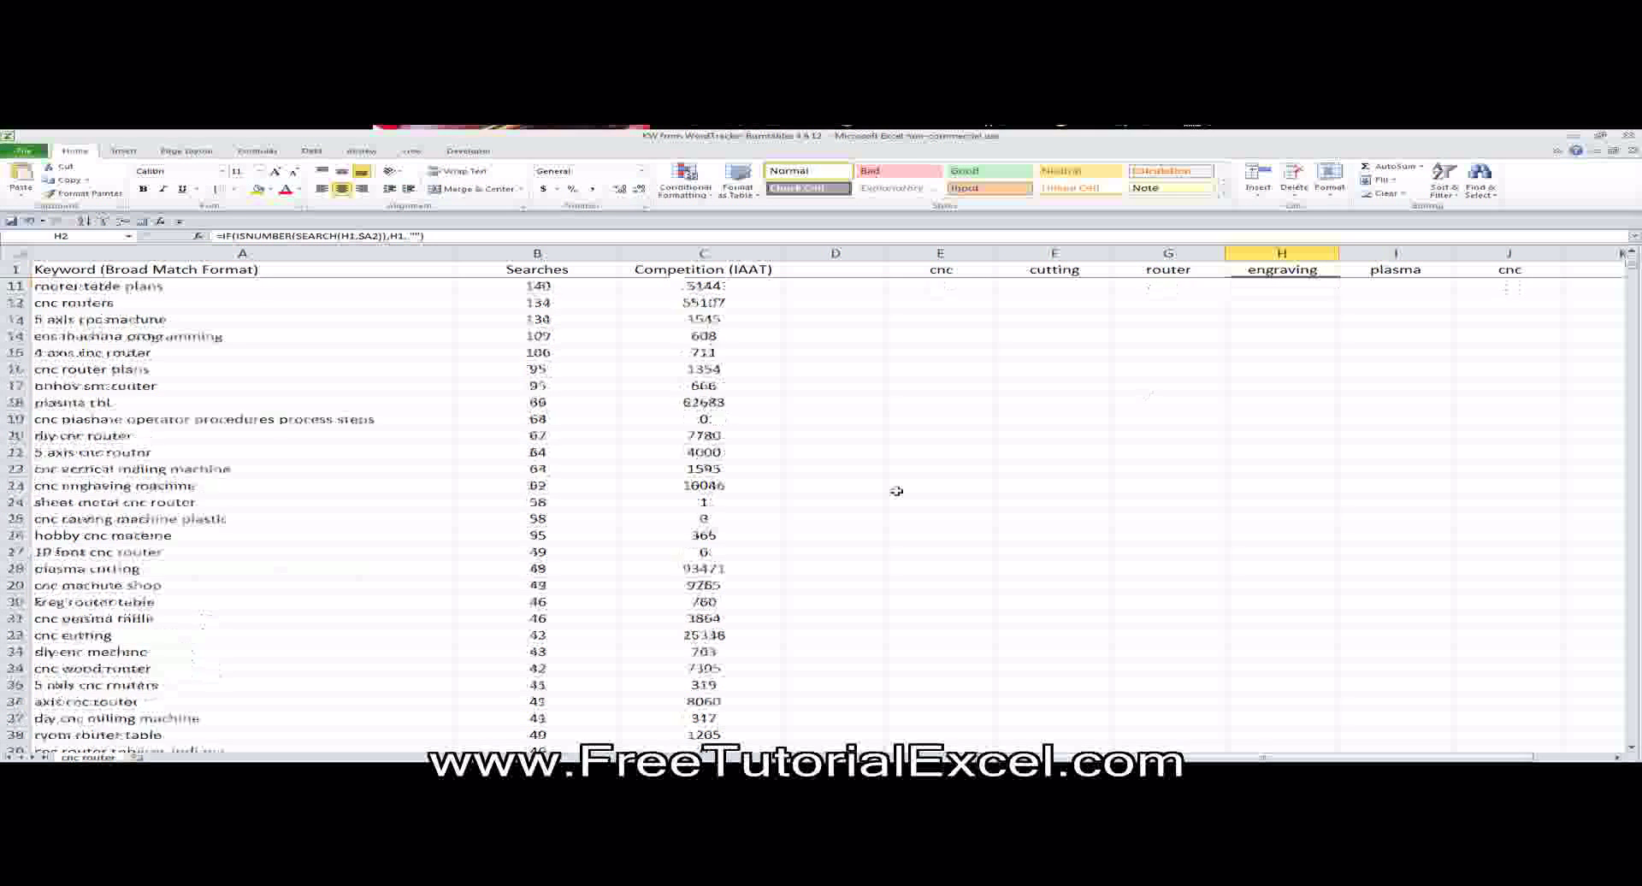
# Change the search word in J1 to table.
pyautogui.scroll(7, 896, 491)
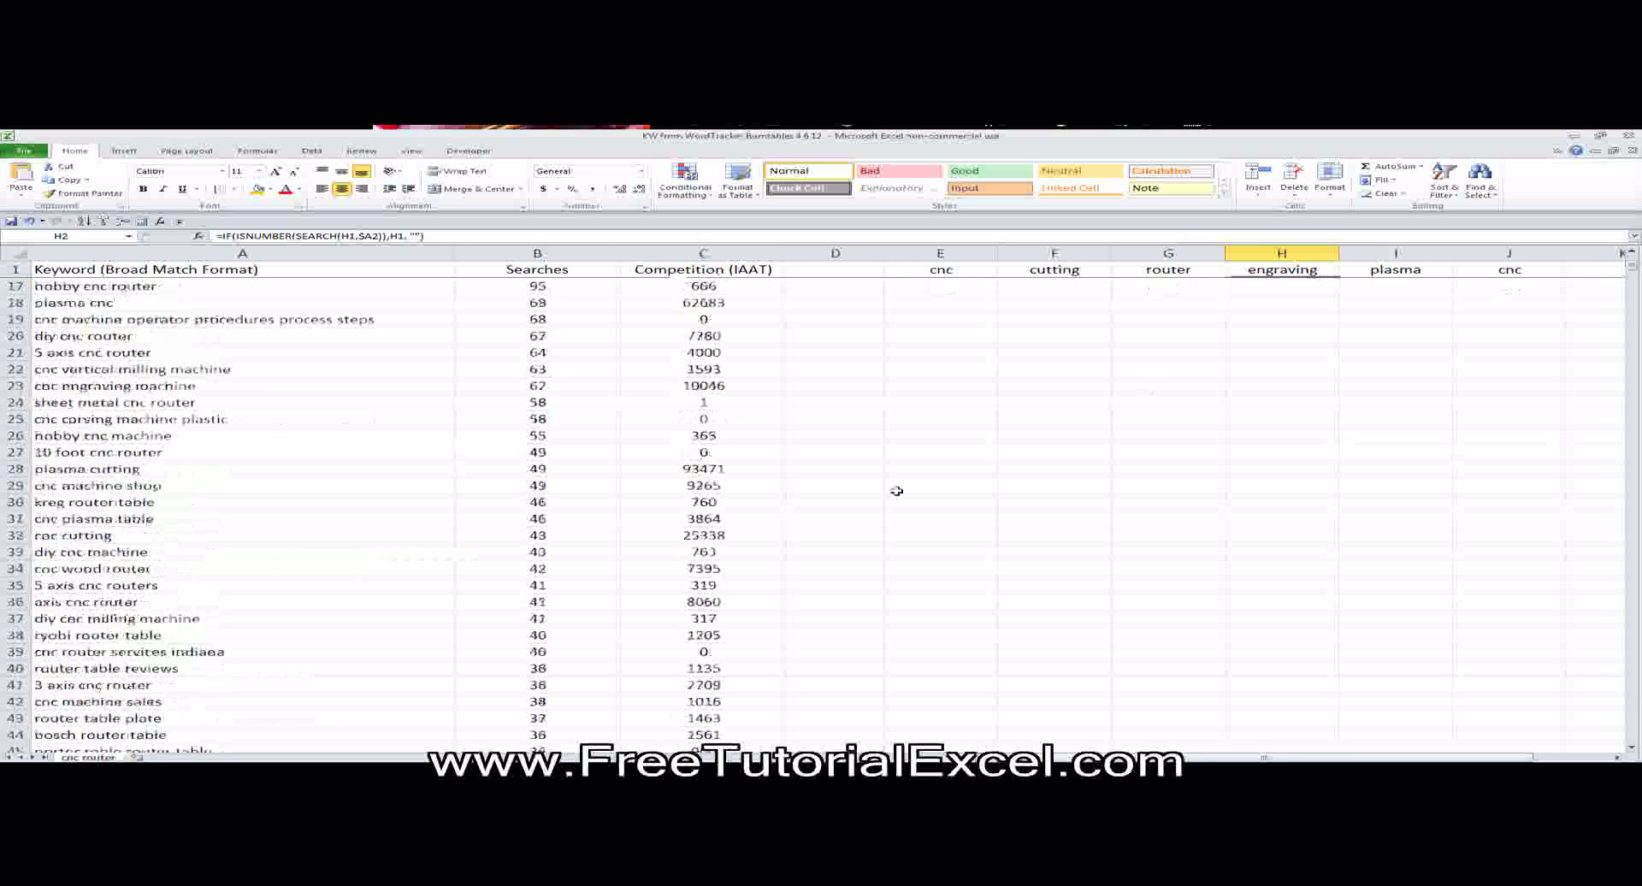
pyautogui.scroll(-4, 1040, 395)
pyautogui.scroll(-9, 1040, 395)
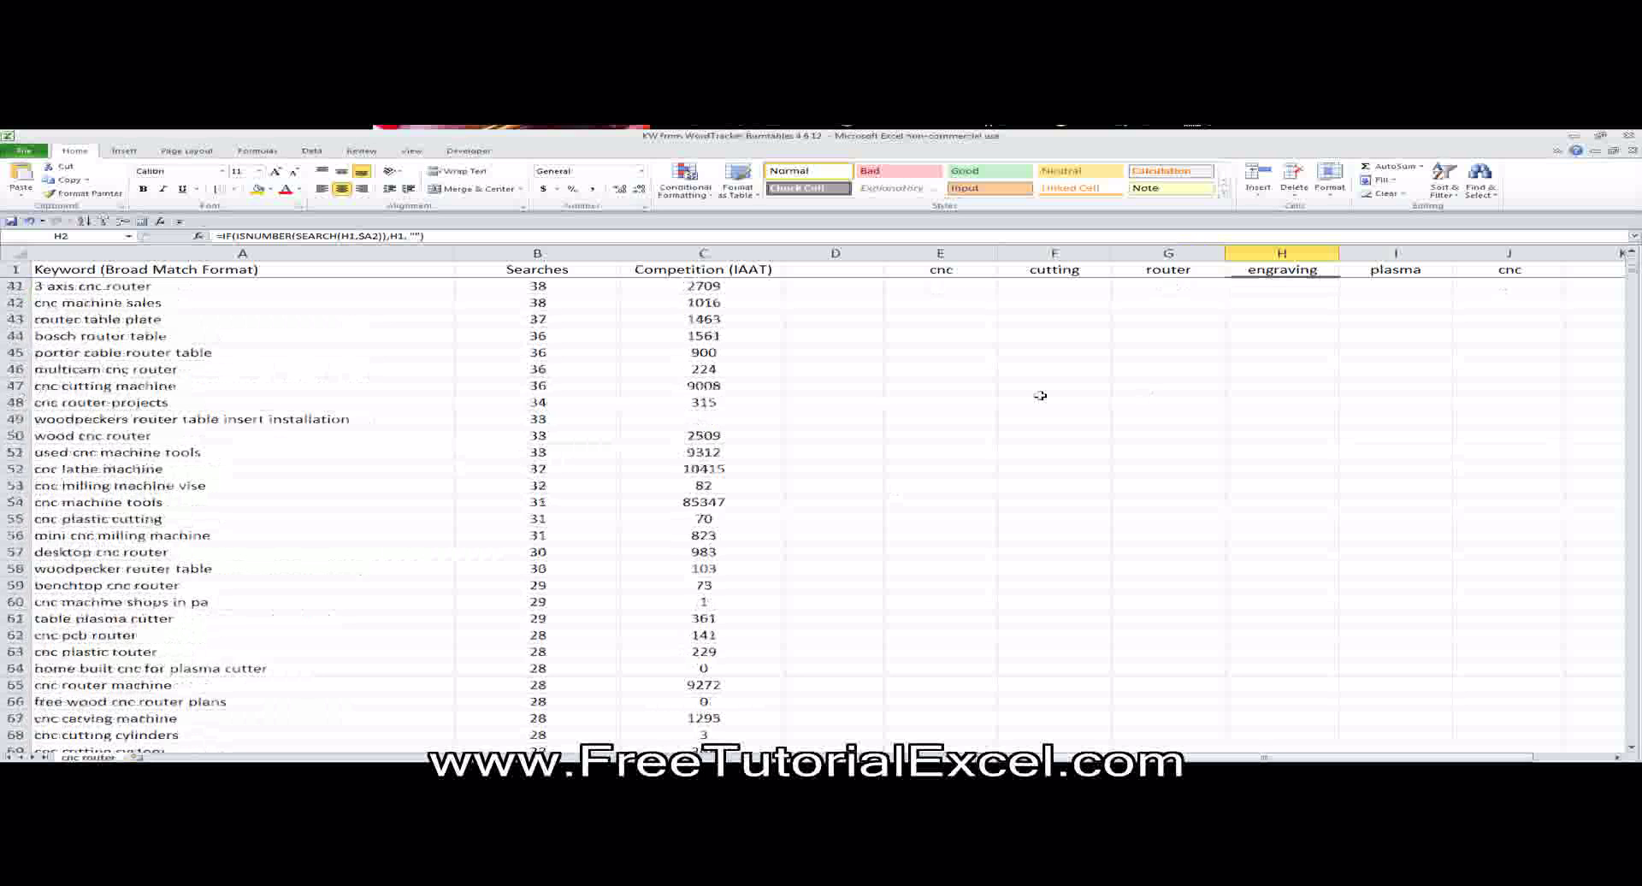
pyautogui.scroll(-9, 1040, 395)
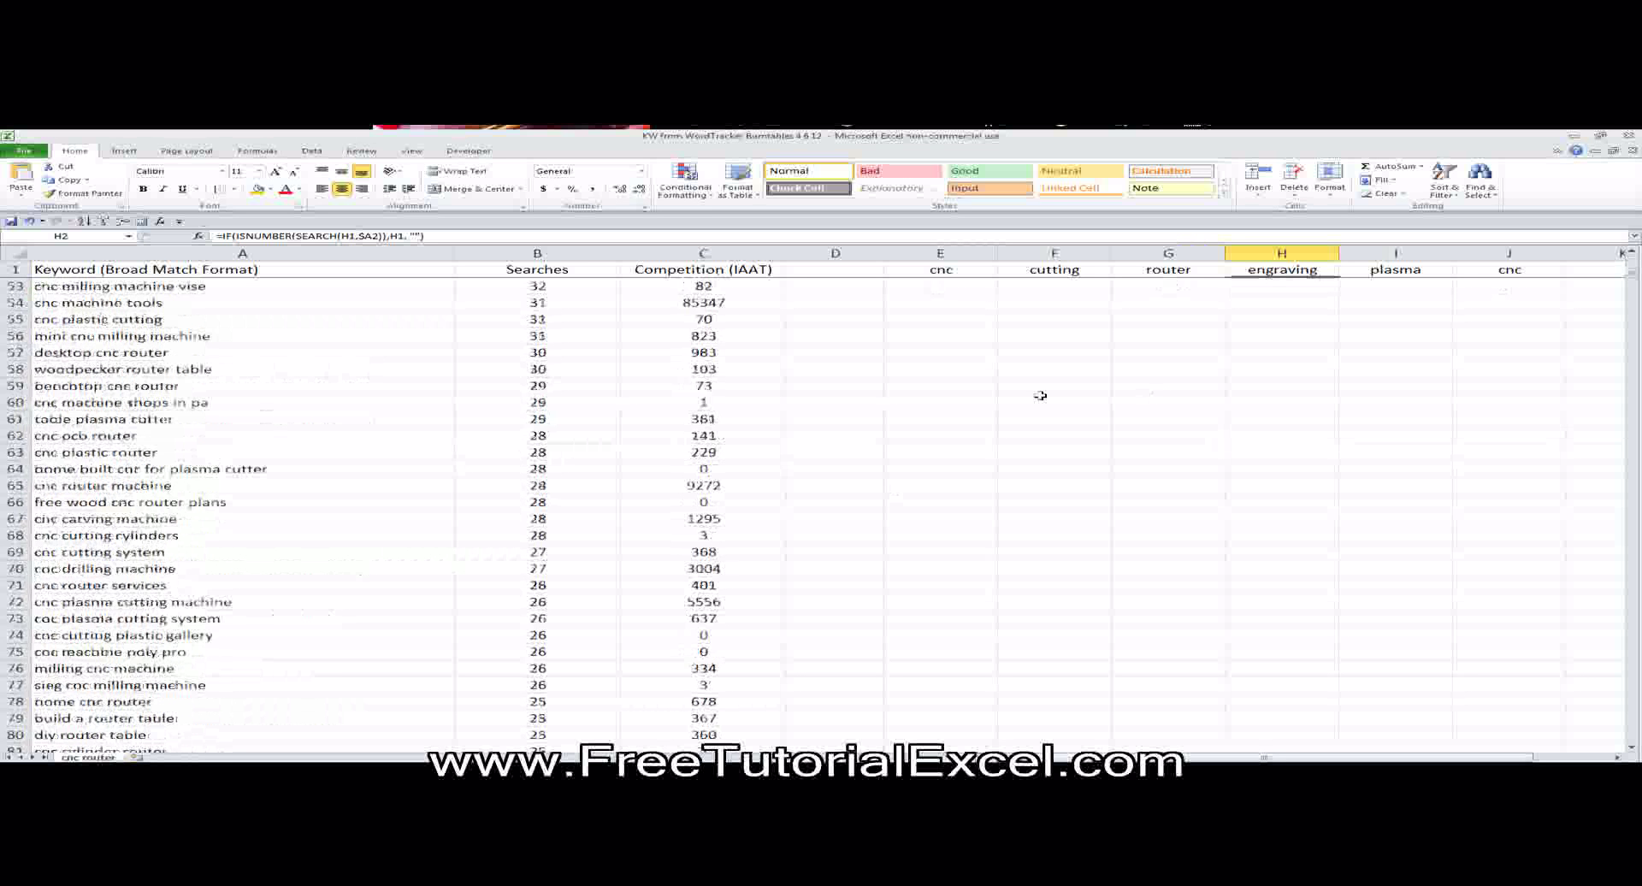
pyautogui.scroll(20, 1040, 395)
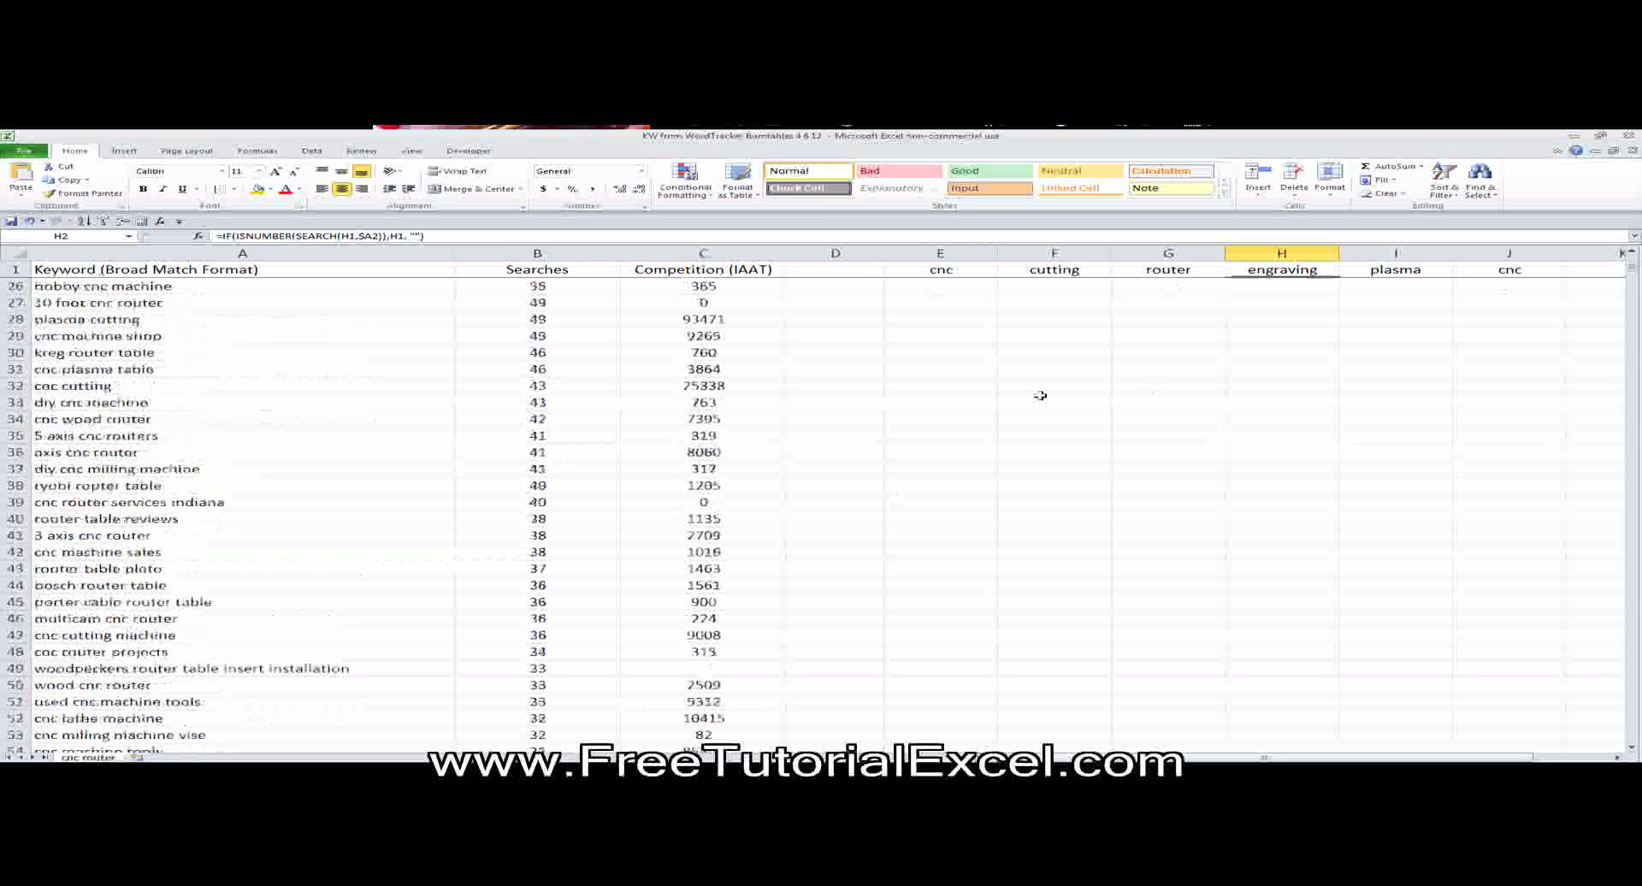
pyautogui.click(1515, 271)
pyautogui.write('table')
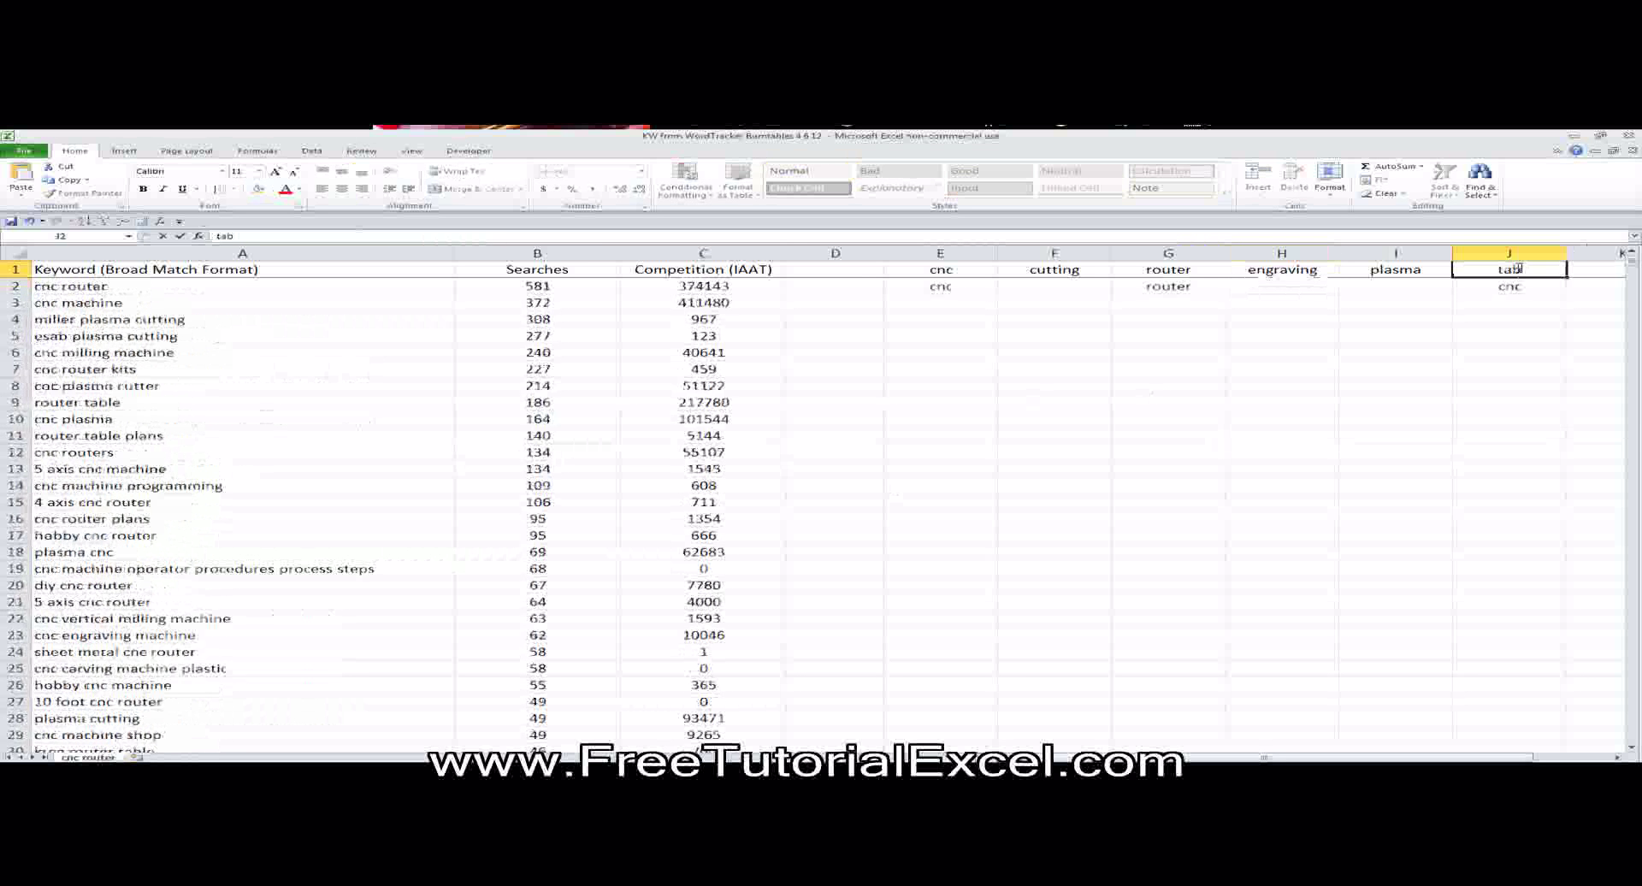
pyautogui.press('Return')
# Make the search words in E1:J1 bold.
pyautogui.moveTo(937, 268); pyautogui.dragTo(1514, 269)
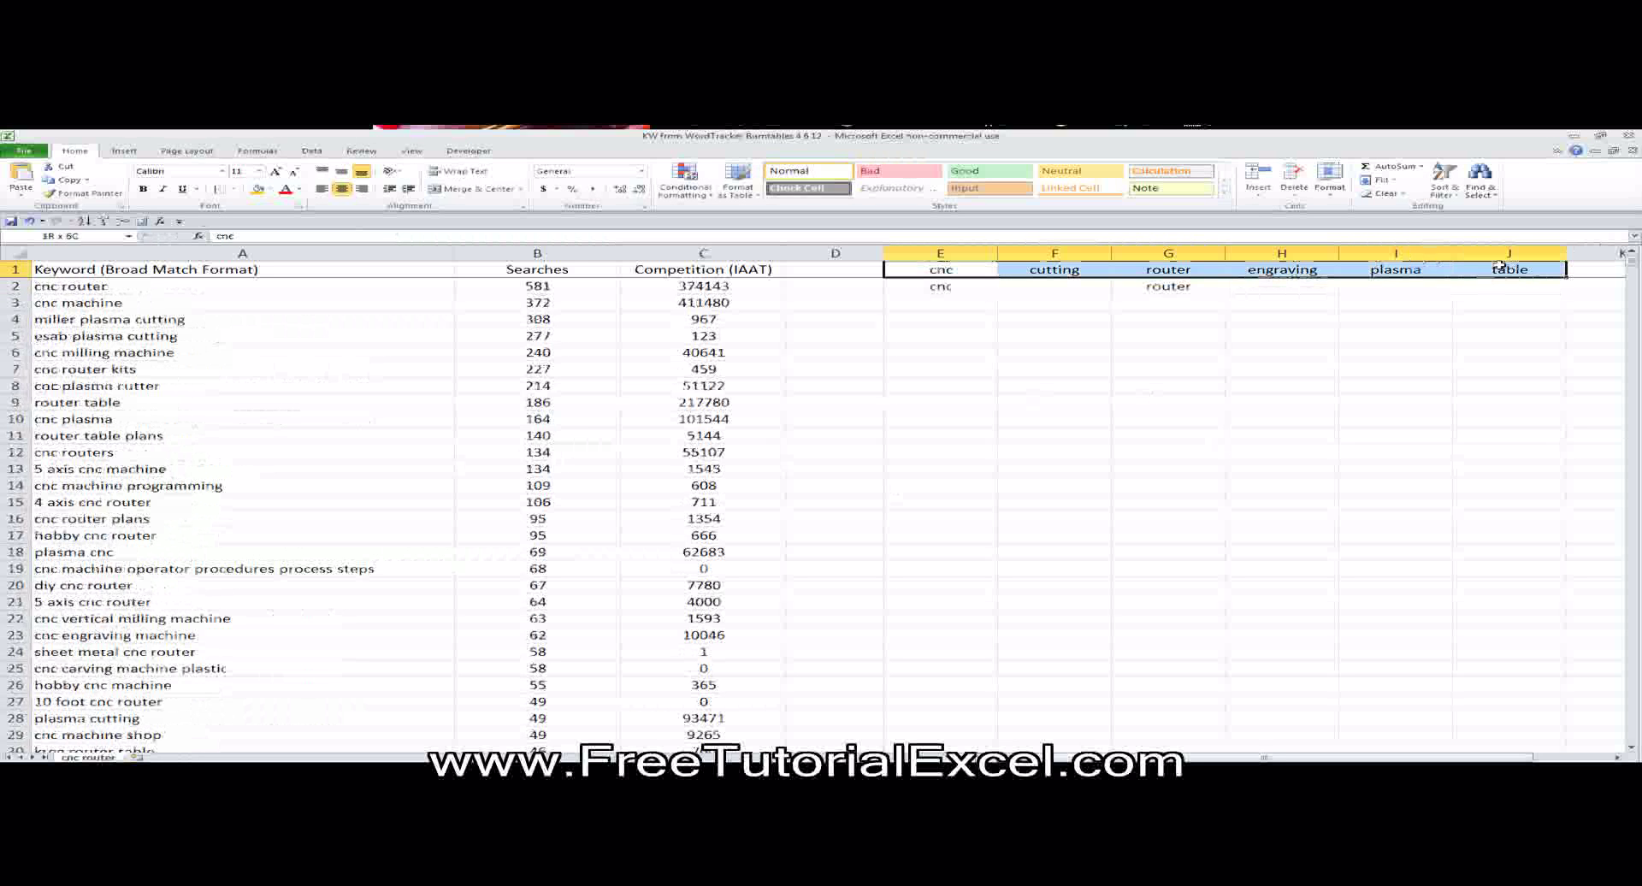
pyautogui.click(932, 290)
pyautogui.click(1017, 287)
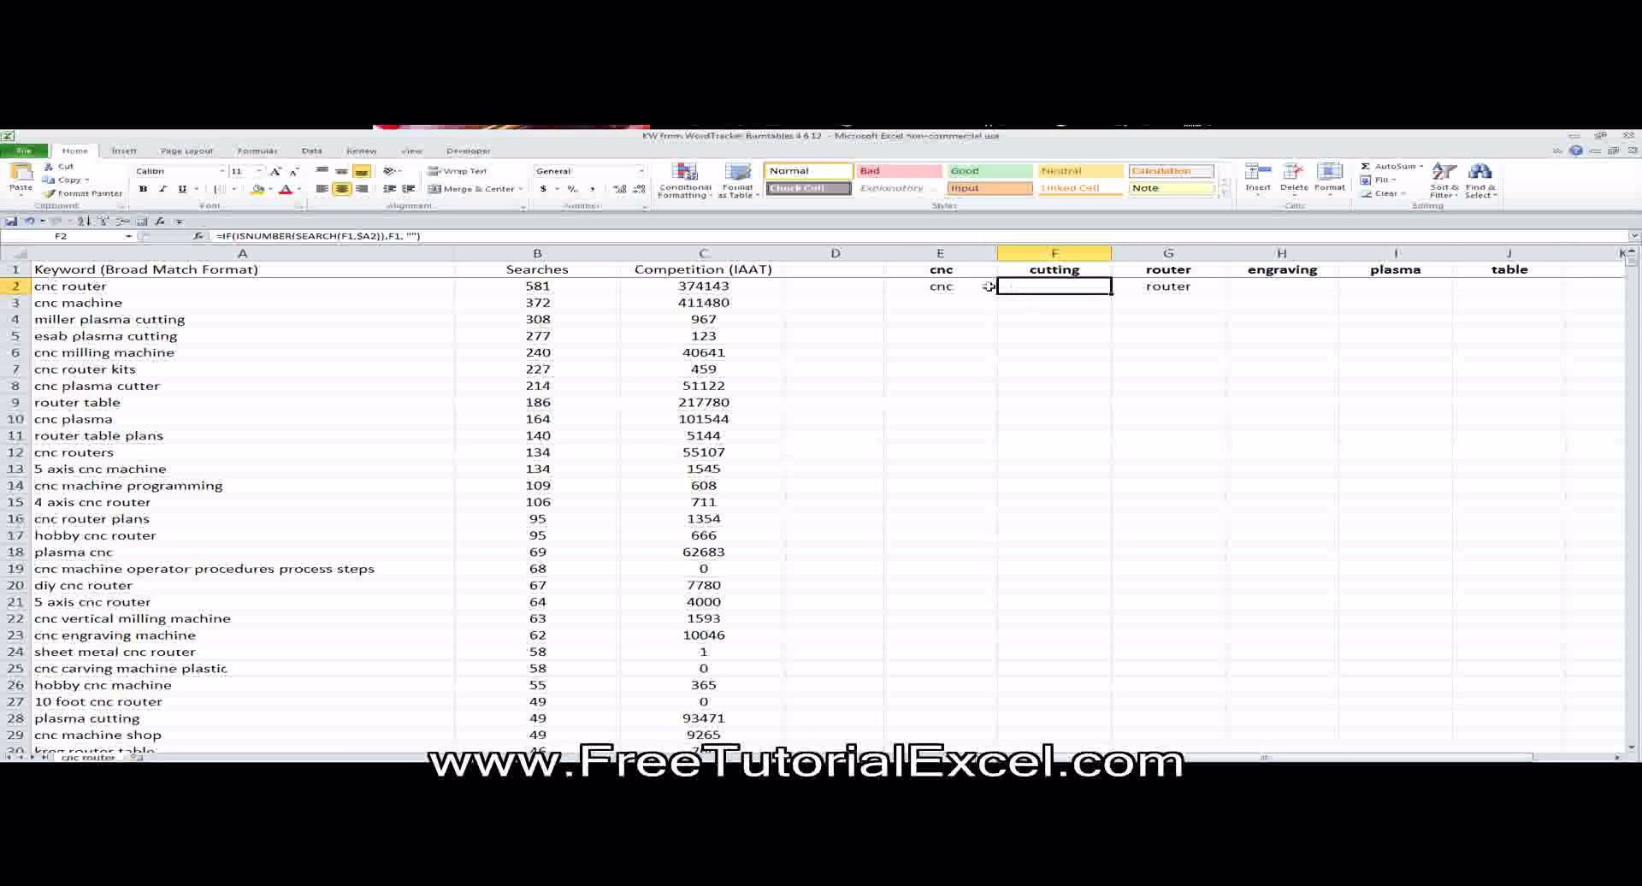
# Review the ISNUMBER part of the formula in E2 against the keyword in A2 and the search word in E1.
pyautogui.click(941, 286)
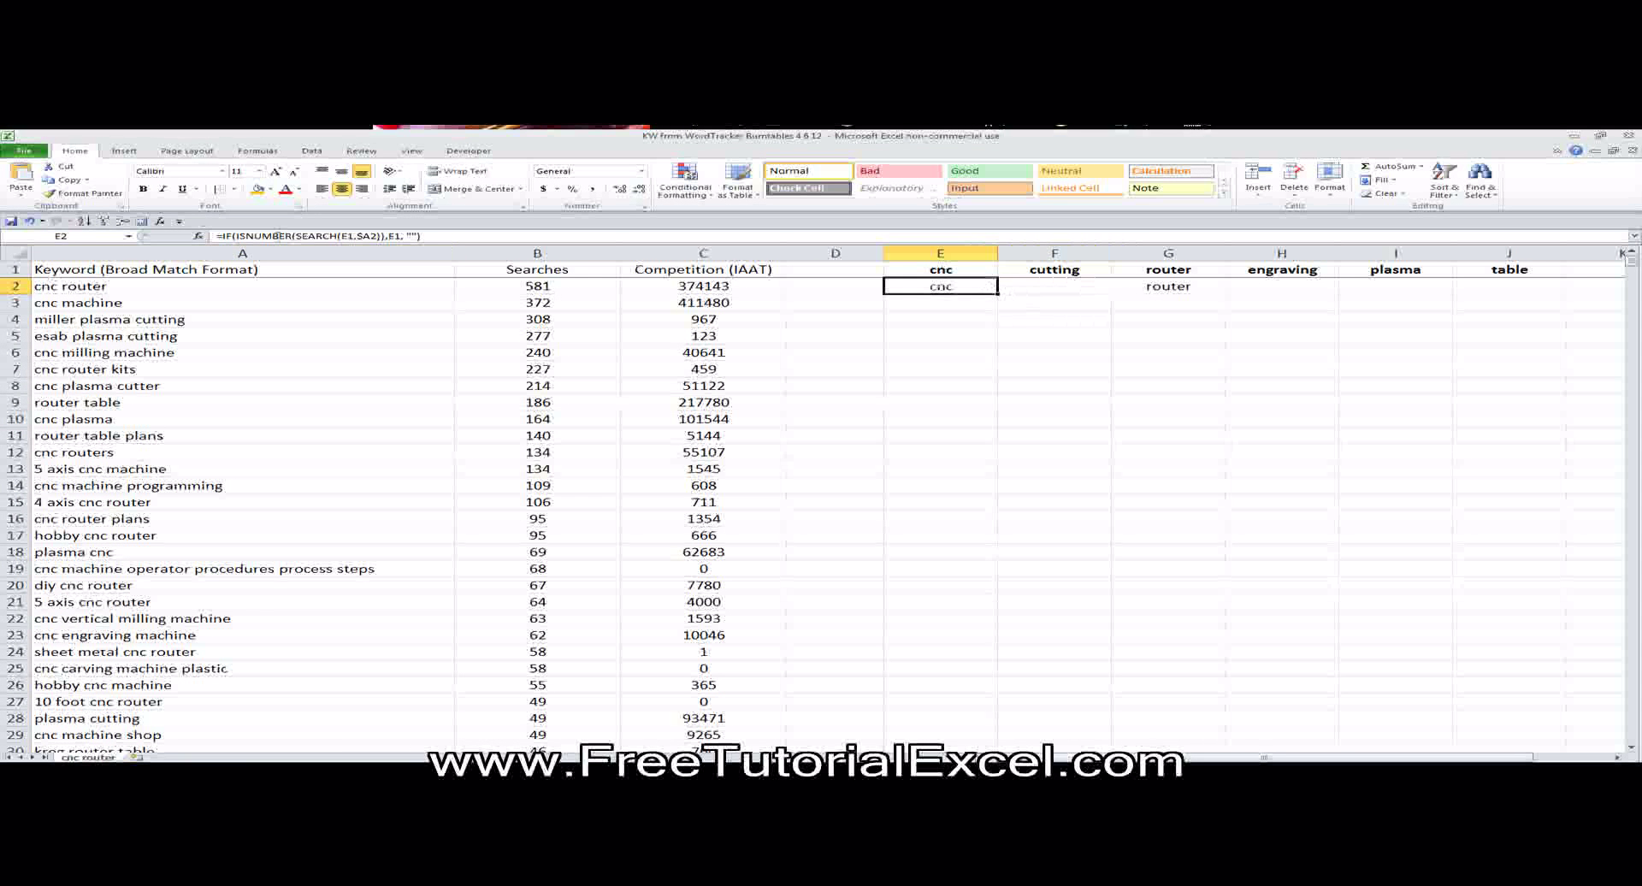
pyautogui.moveTo(237, 236); pyautogui.dragTo(291, 236)
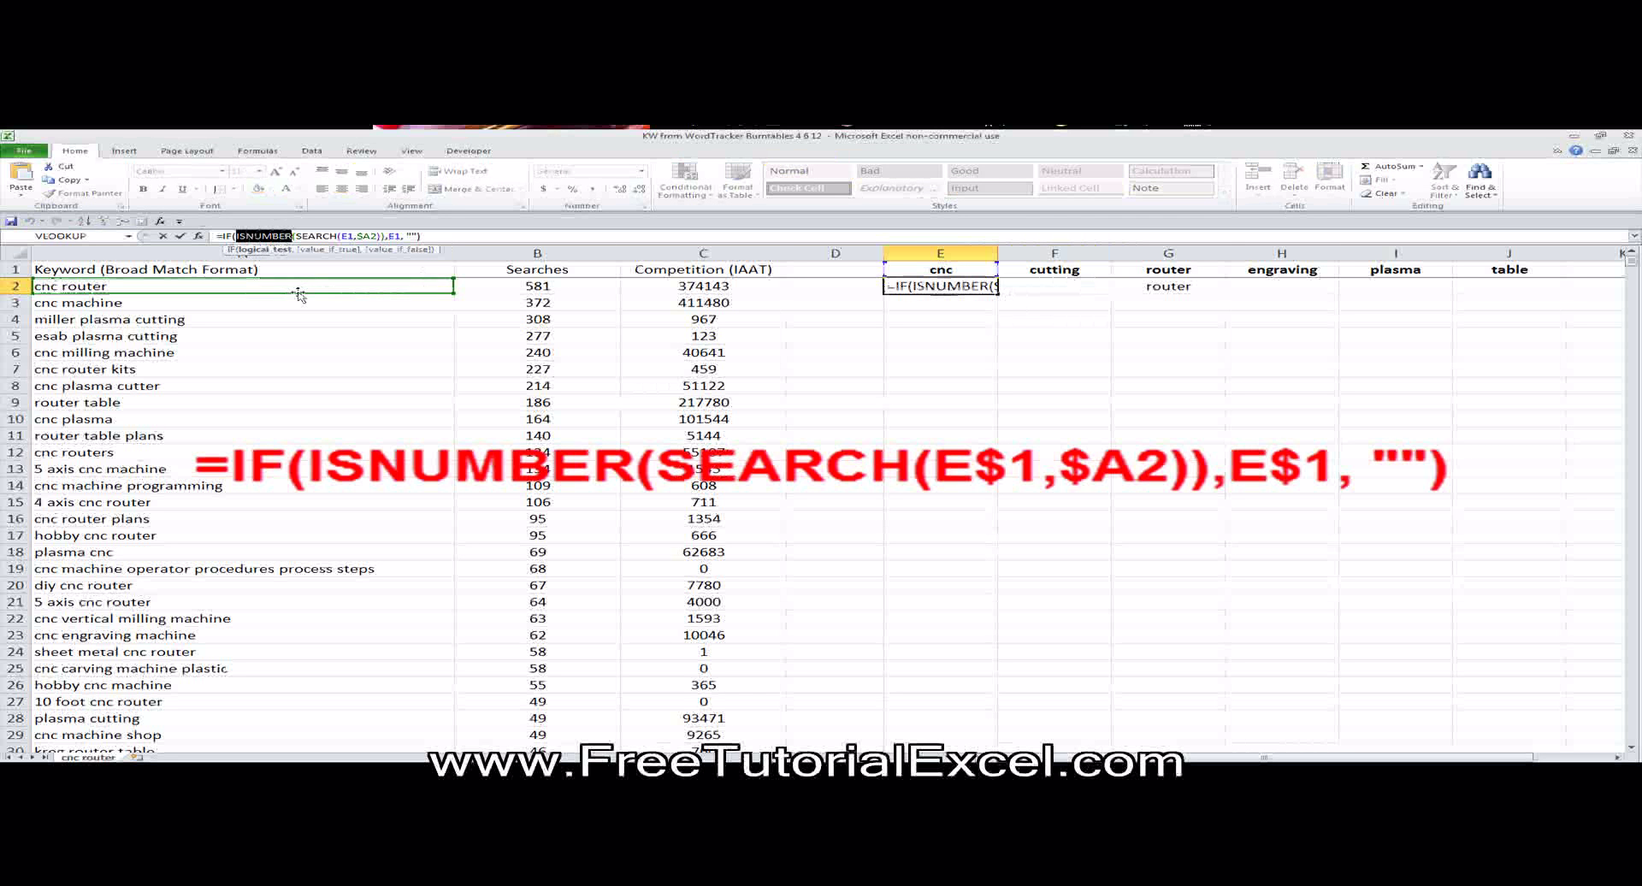
pyautogui.press('Escape')
pyautogui.click(175, 284)
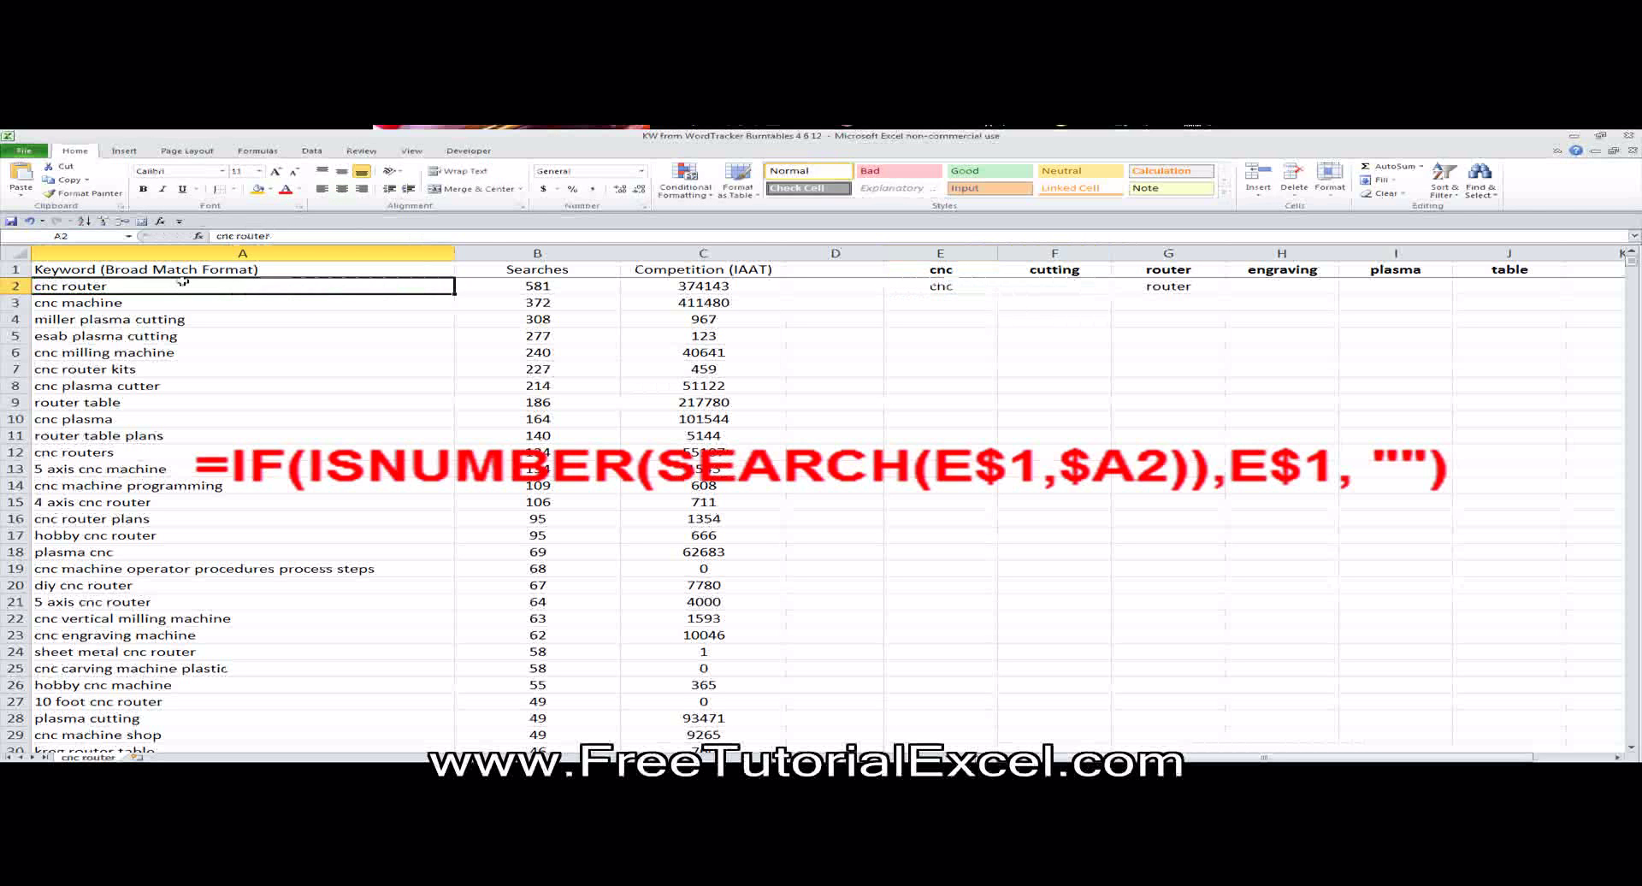
pyautogui.click(962, 288)
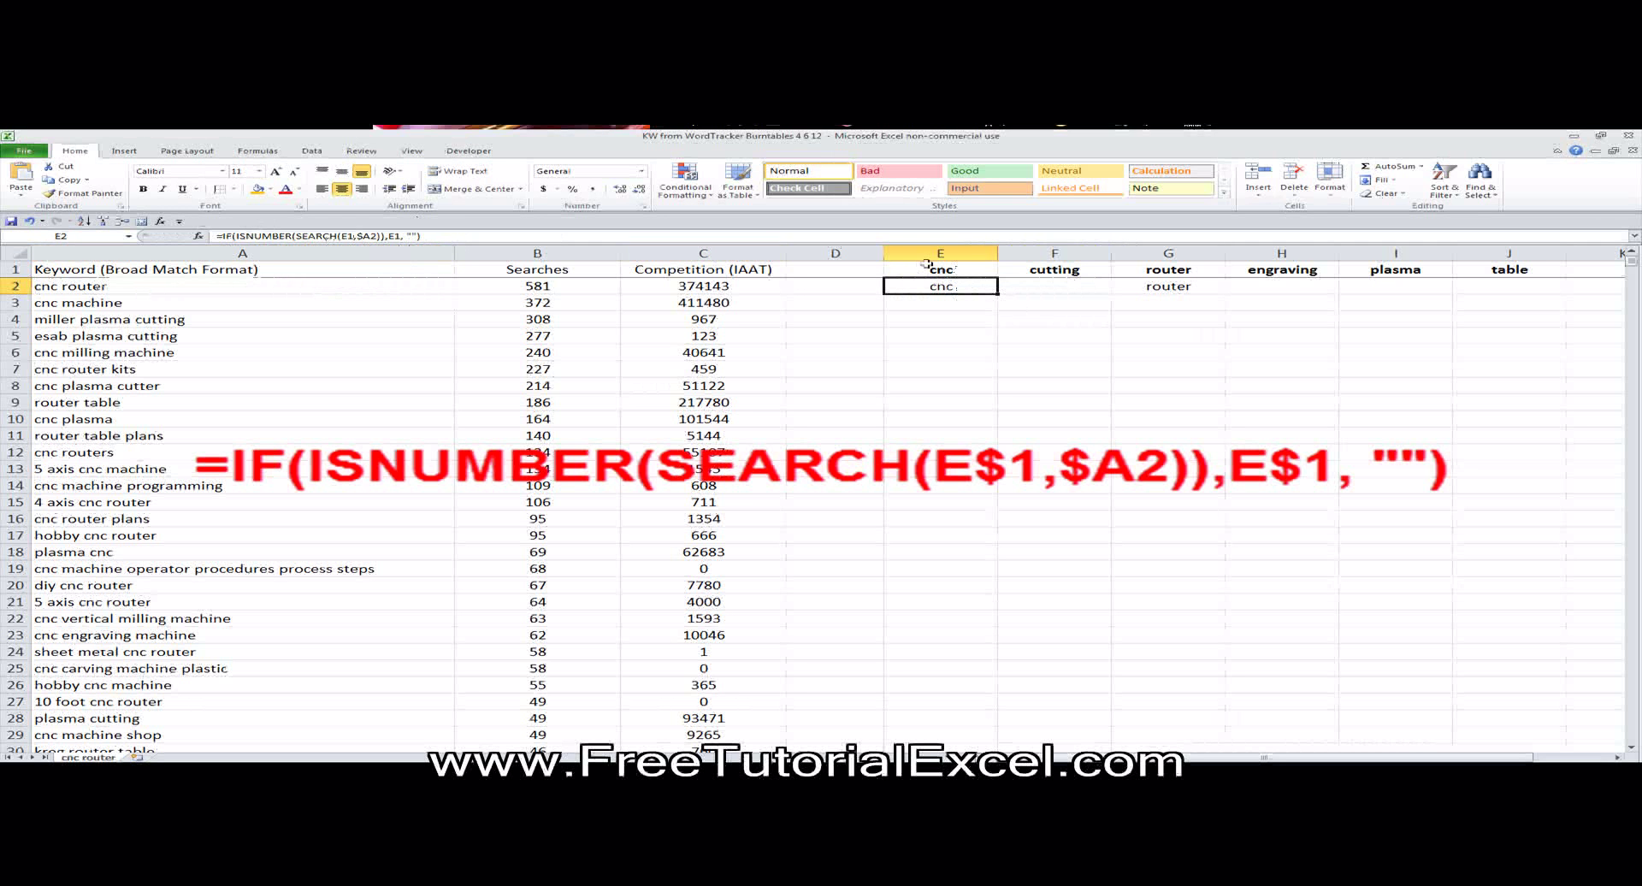
pyautogui.click(941, 272)
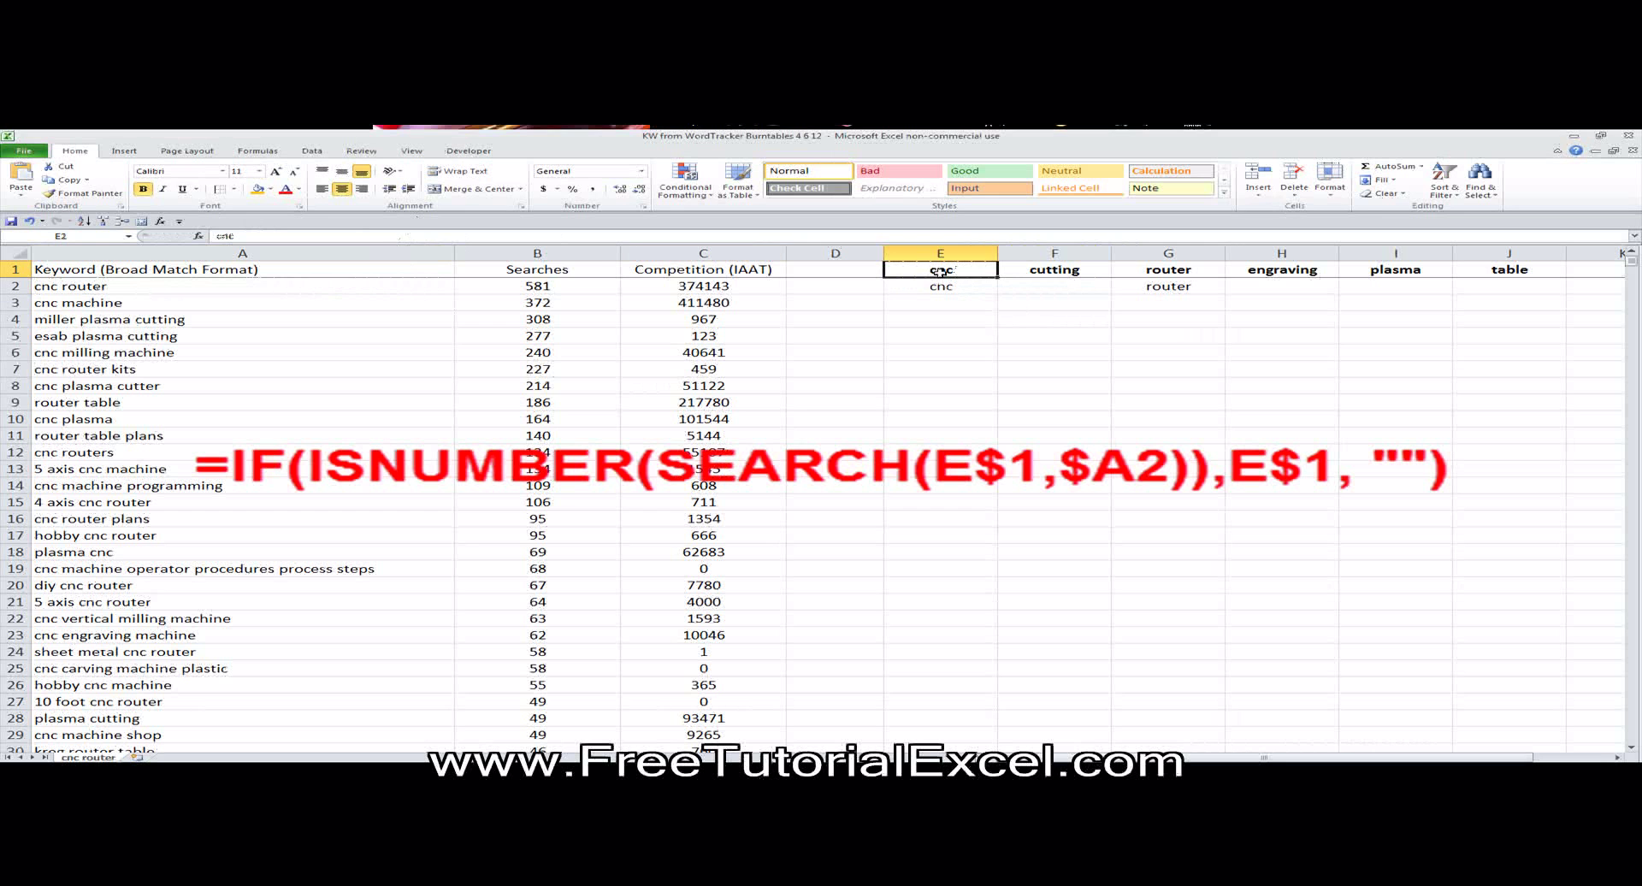
pyautogui.click(934, 289)
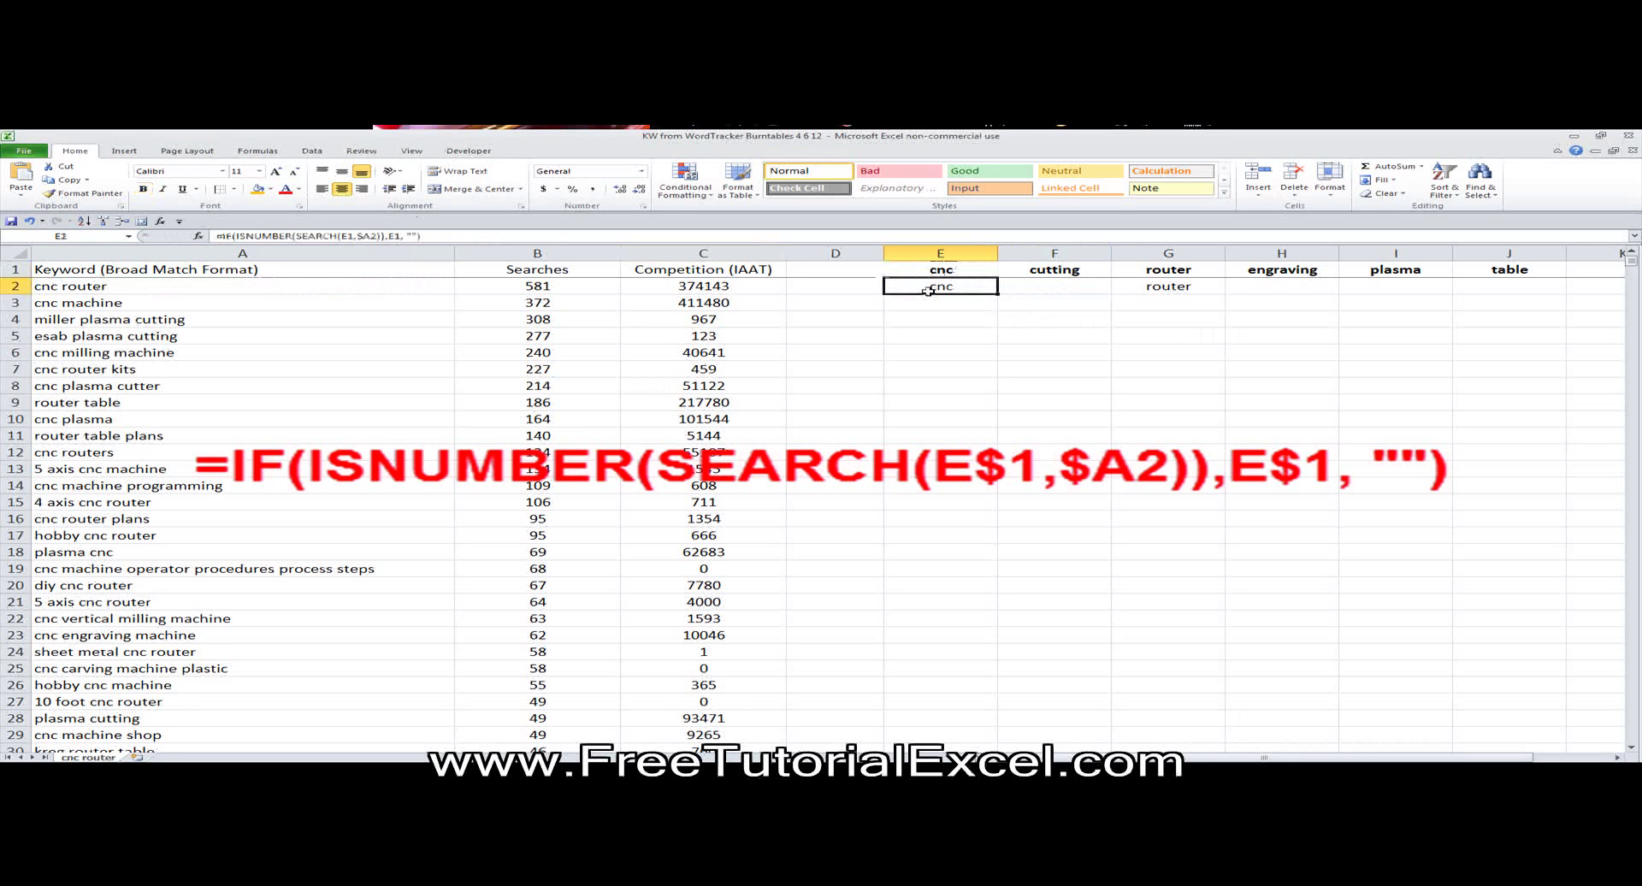
pyautogui.click(223, 284)
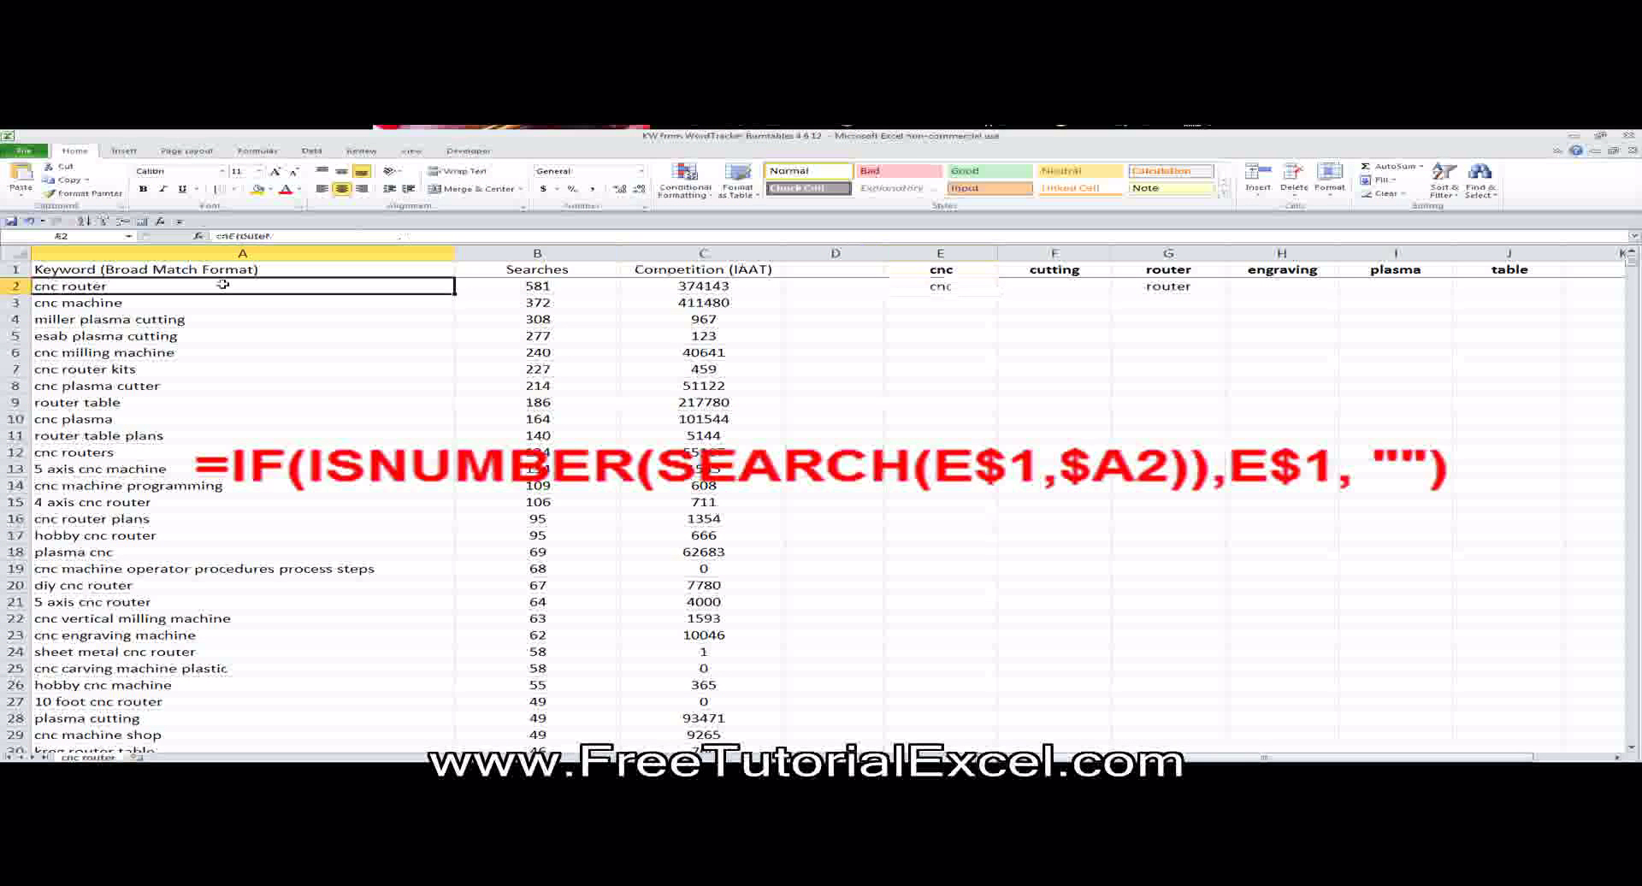
pyautogui.click(909, 288)
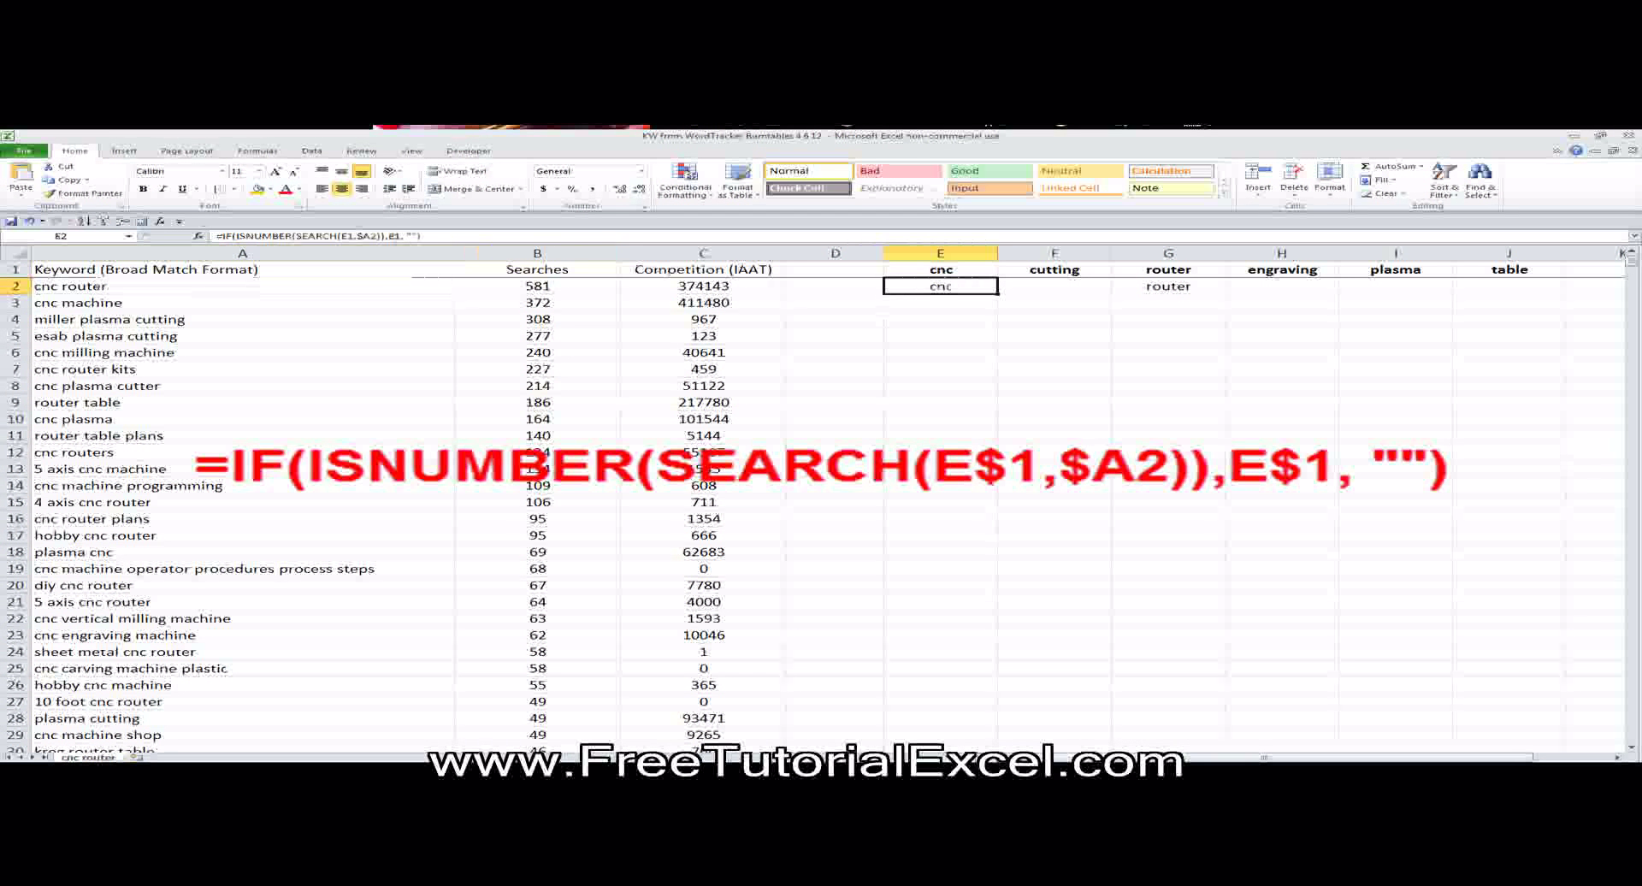
# Review the value-if-true reference and the full formula in E2, along with keyword A2 and the Searches column.
pyautogui.doubleClick(395, 236)
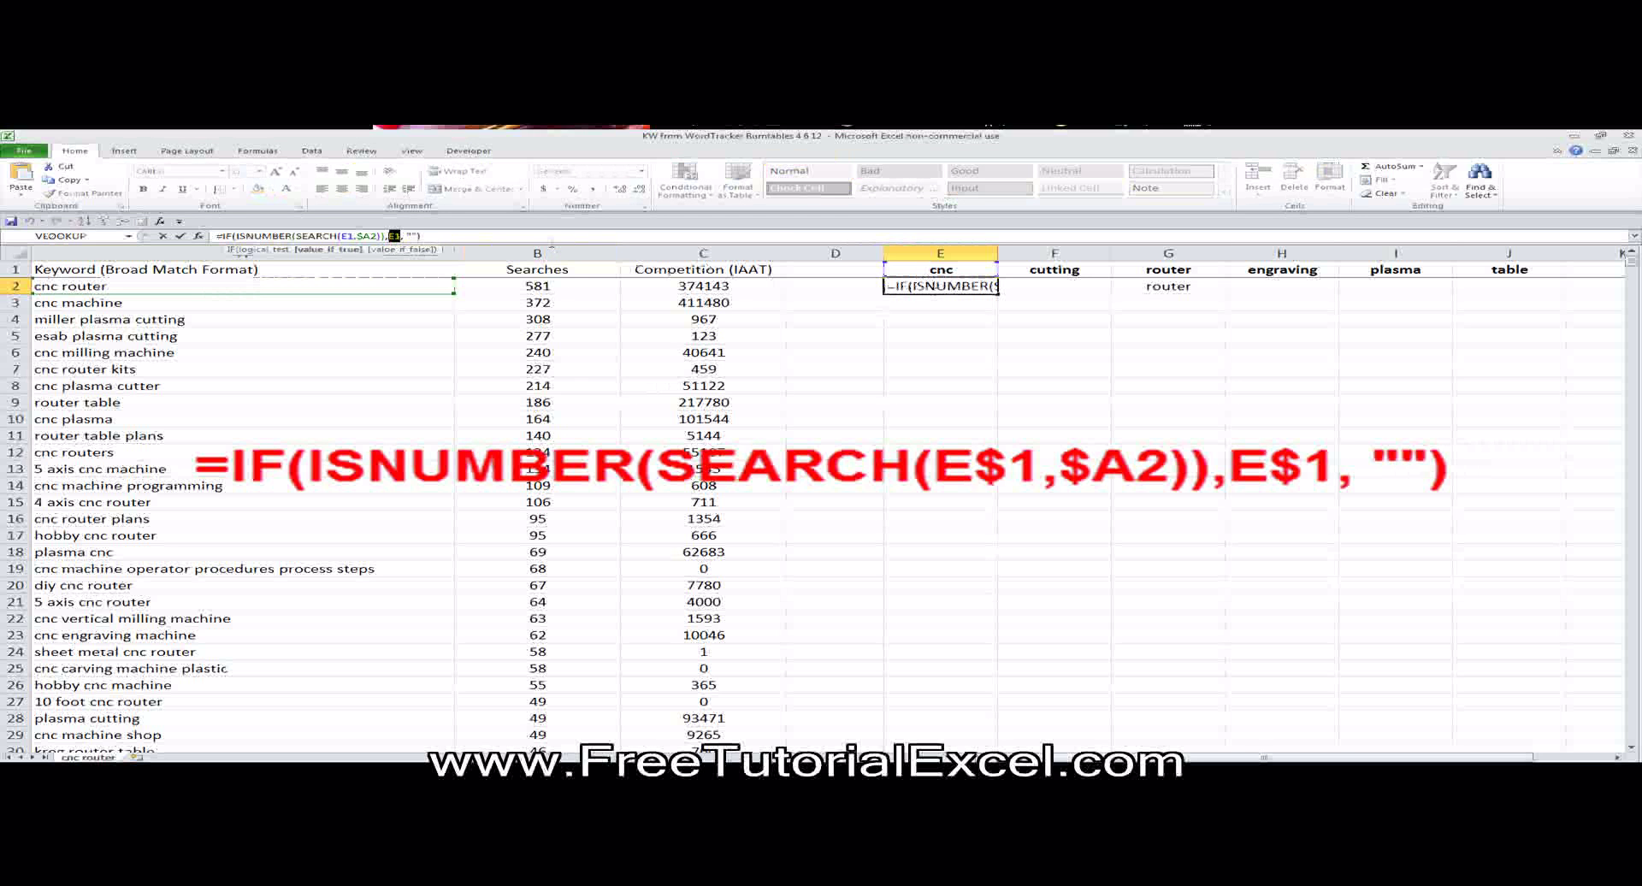
pyautogui.press('Right')
pyautogui.press('Escape')
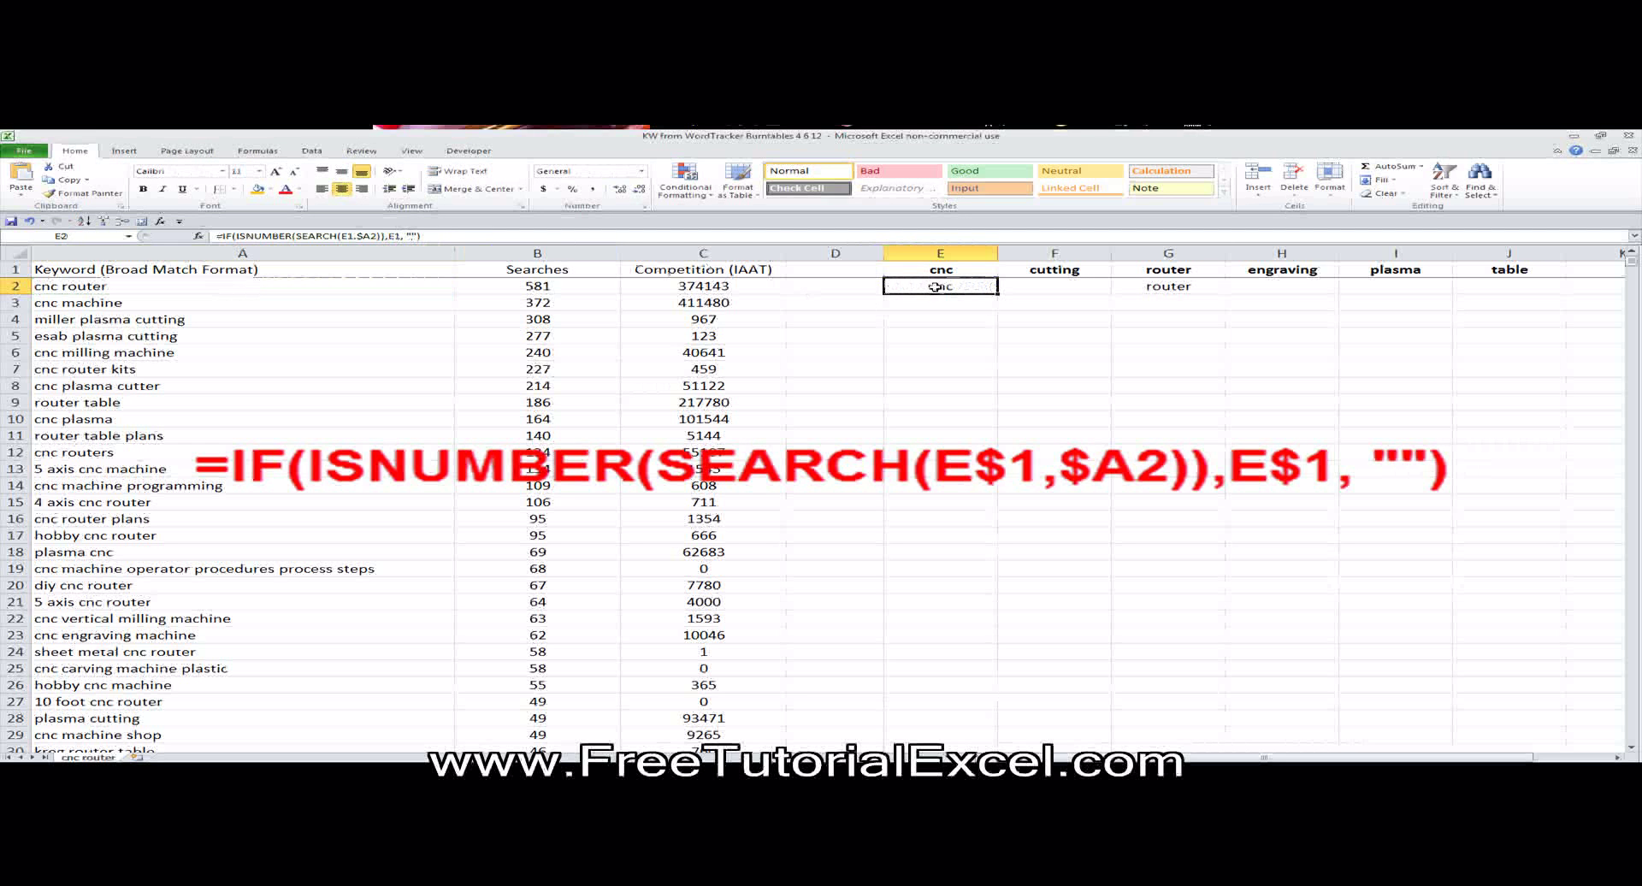
pyautogui.moveTo(437, 232); pyautogui.dragTo(215, 235)
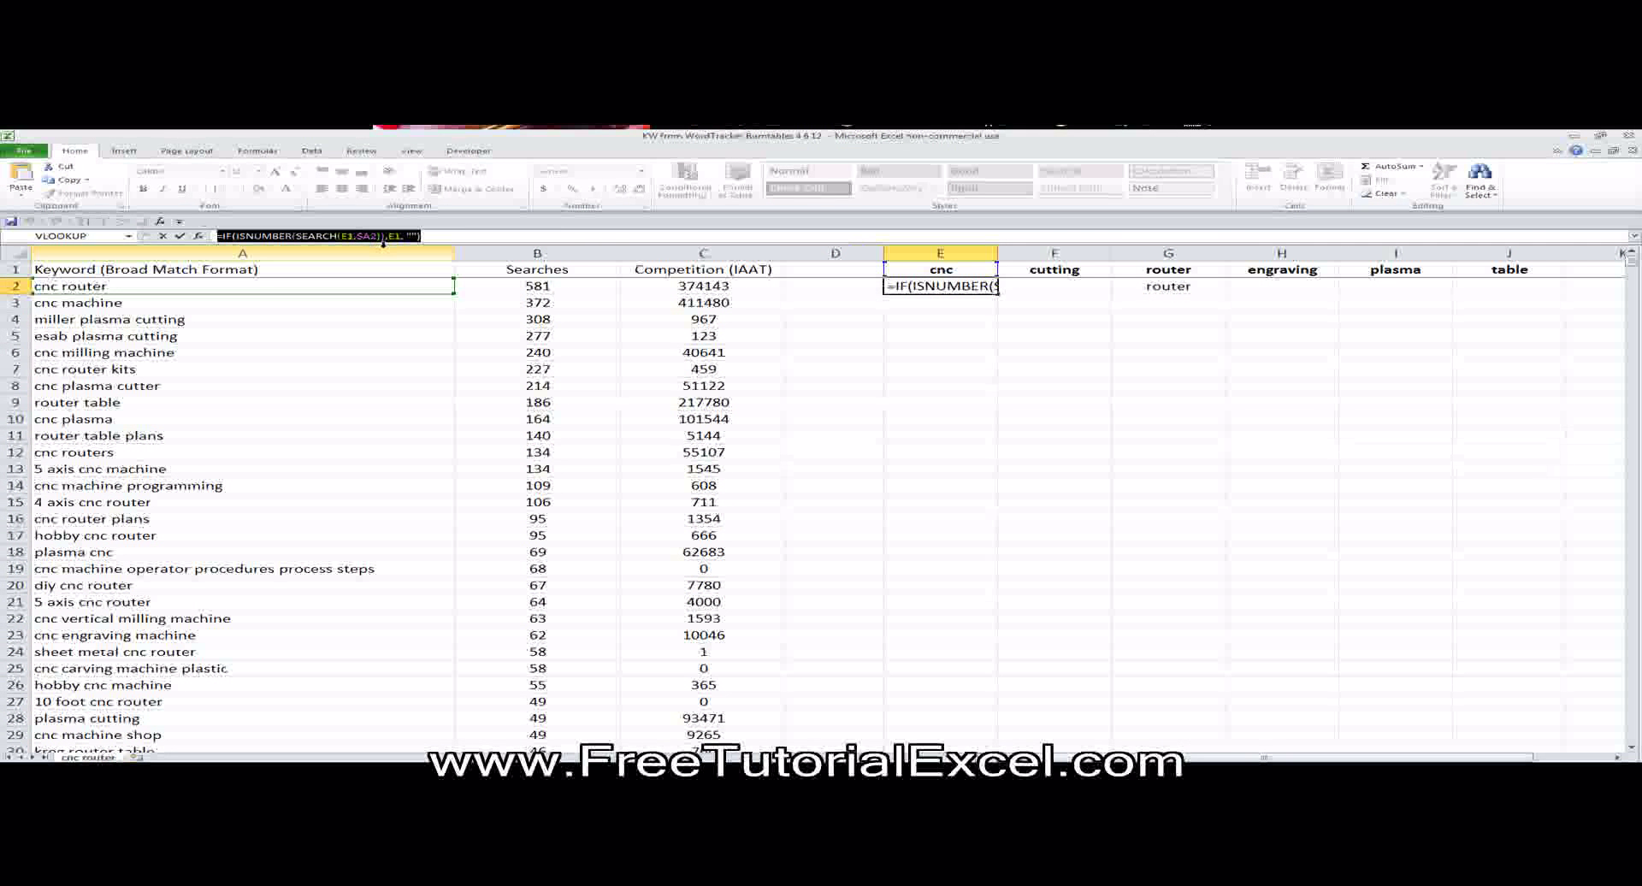
pyautogui.click(15, 268)
pyautogui.click(948, 288)
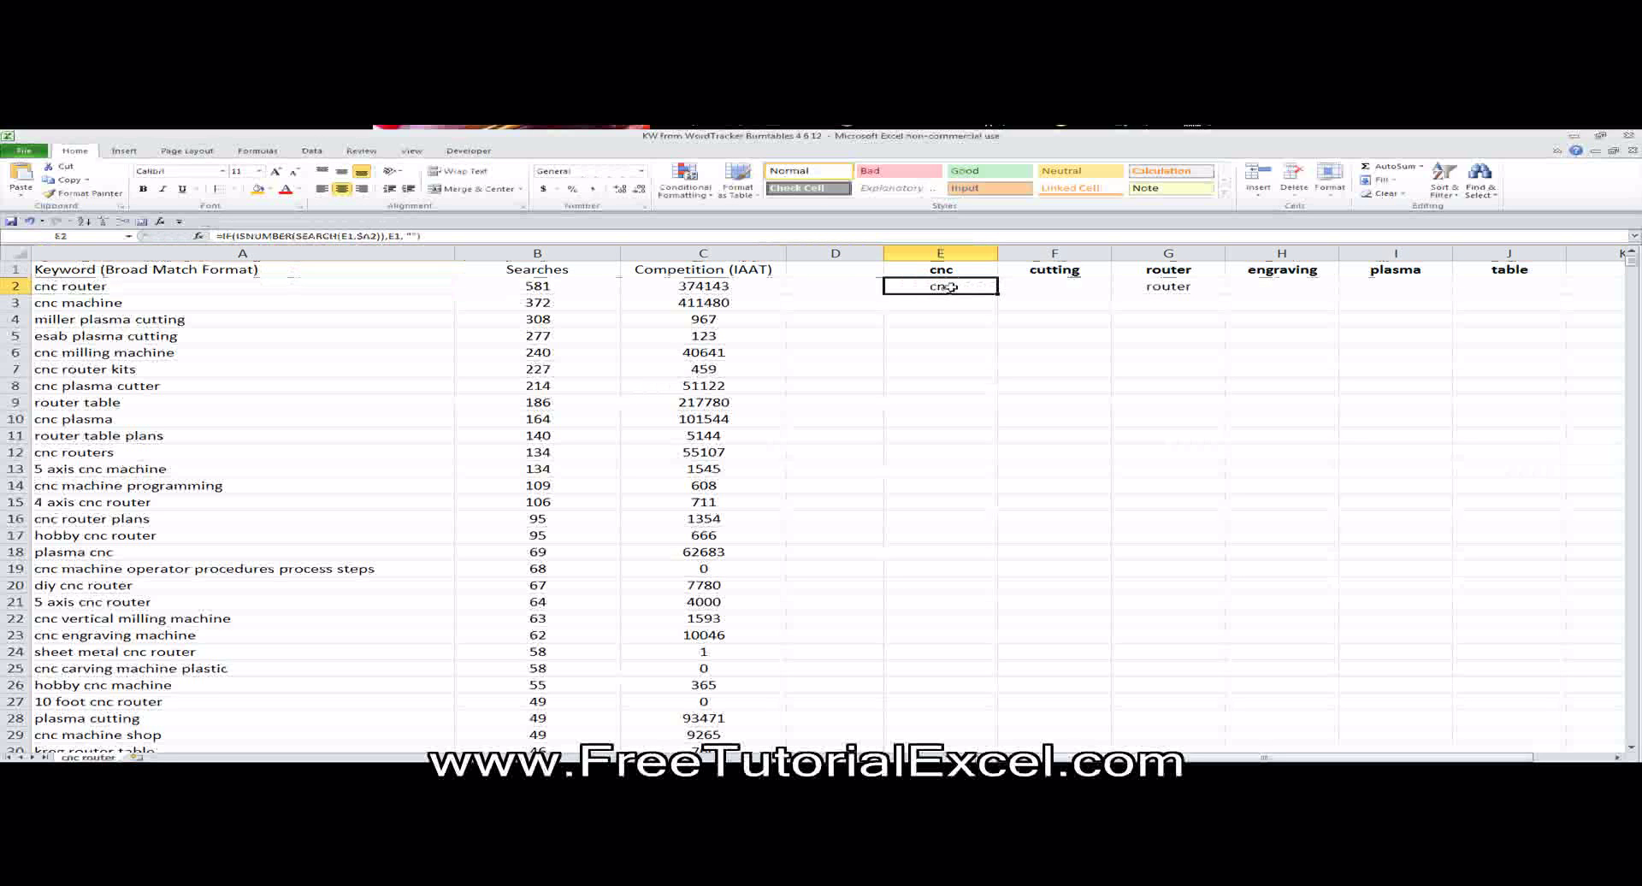
pyautogui.click(116, 286)
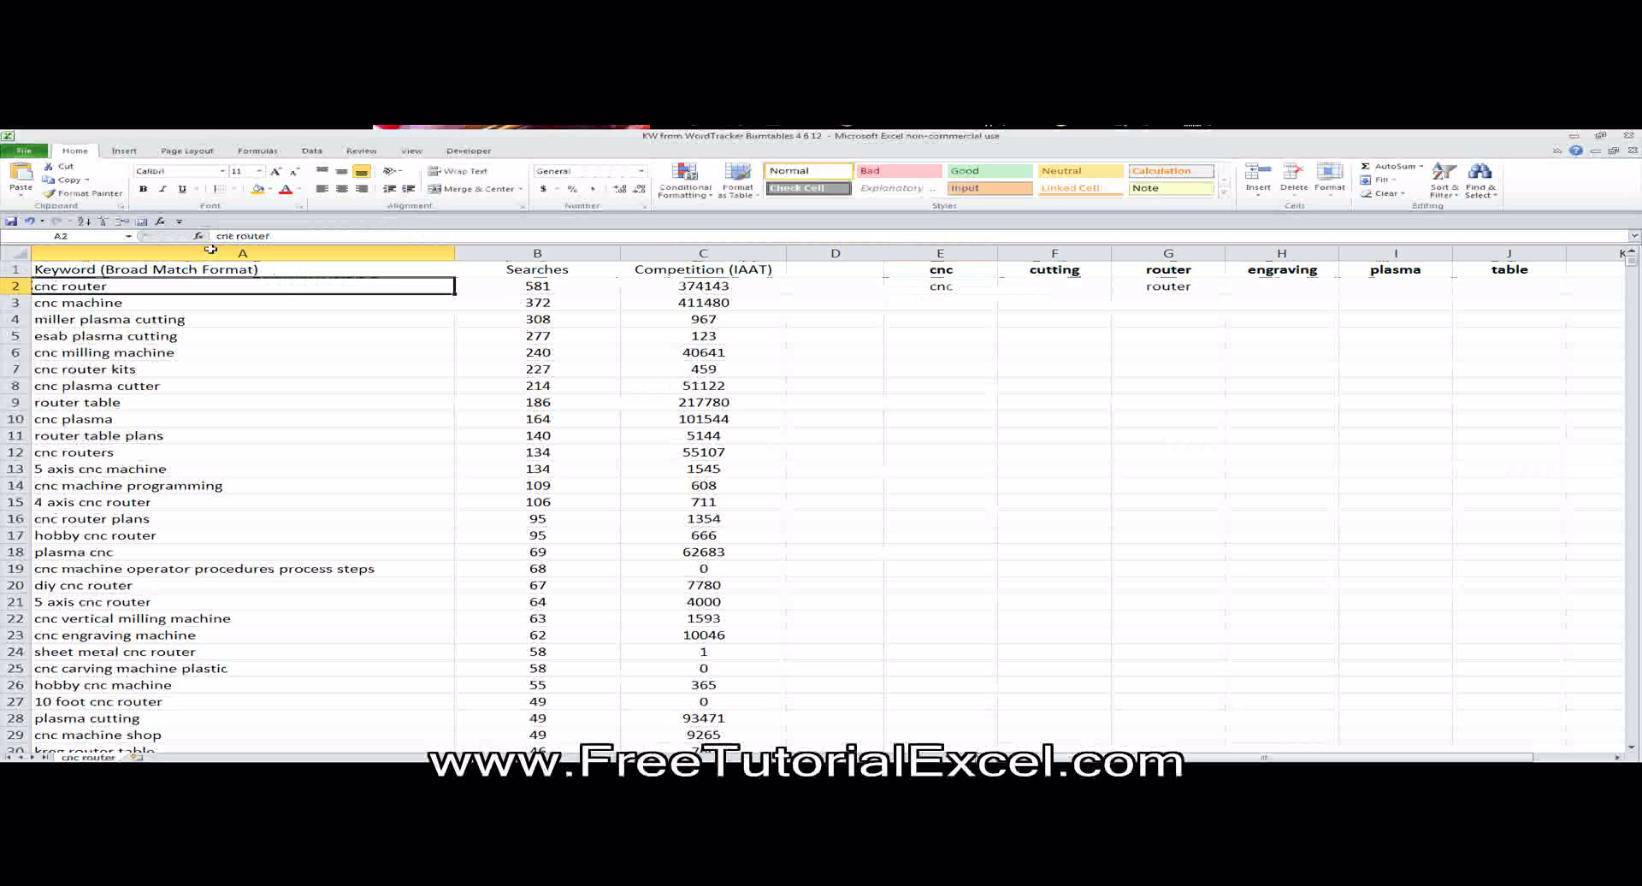
pyautogui.click(537, 253)
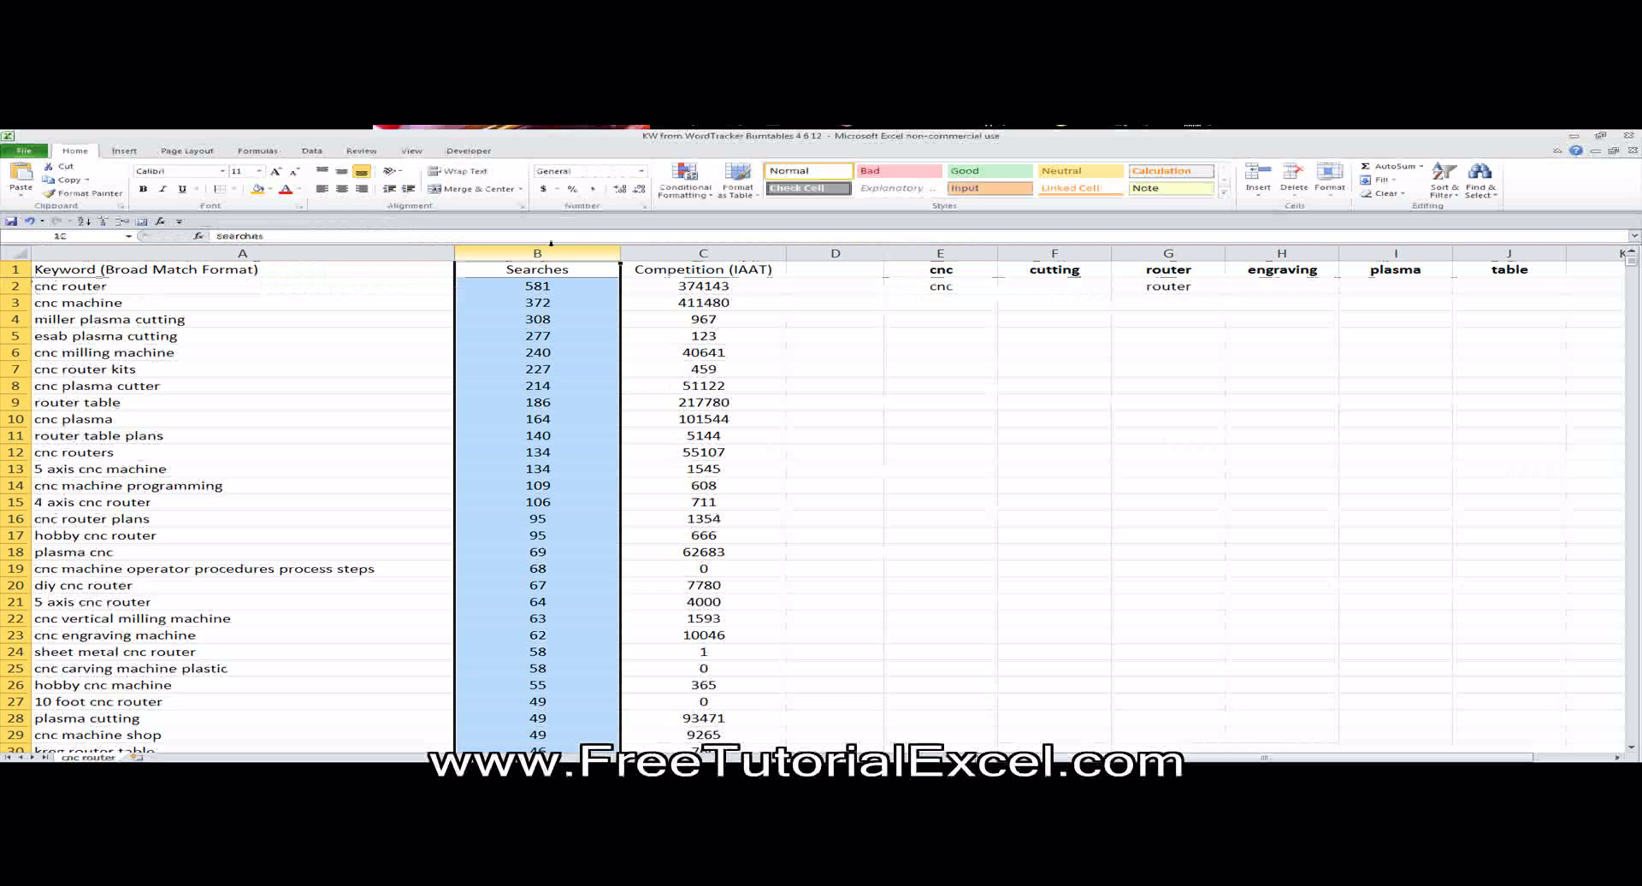
# Replace both E1 references in the formula in E2 with the literal text "cnc".
pyautogui.click(941, 287)
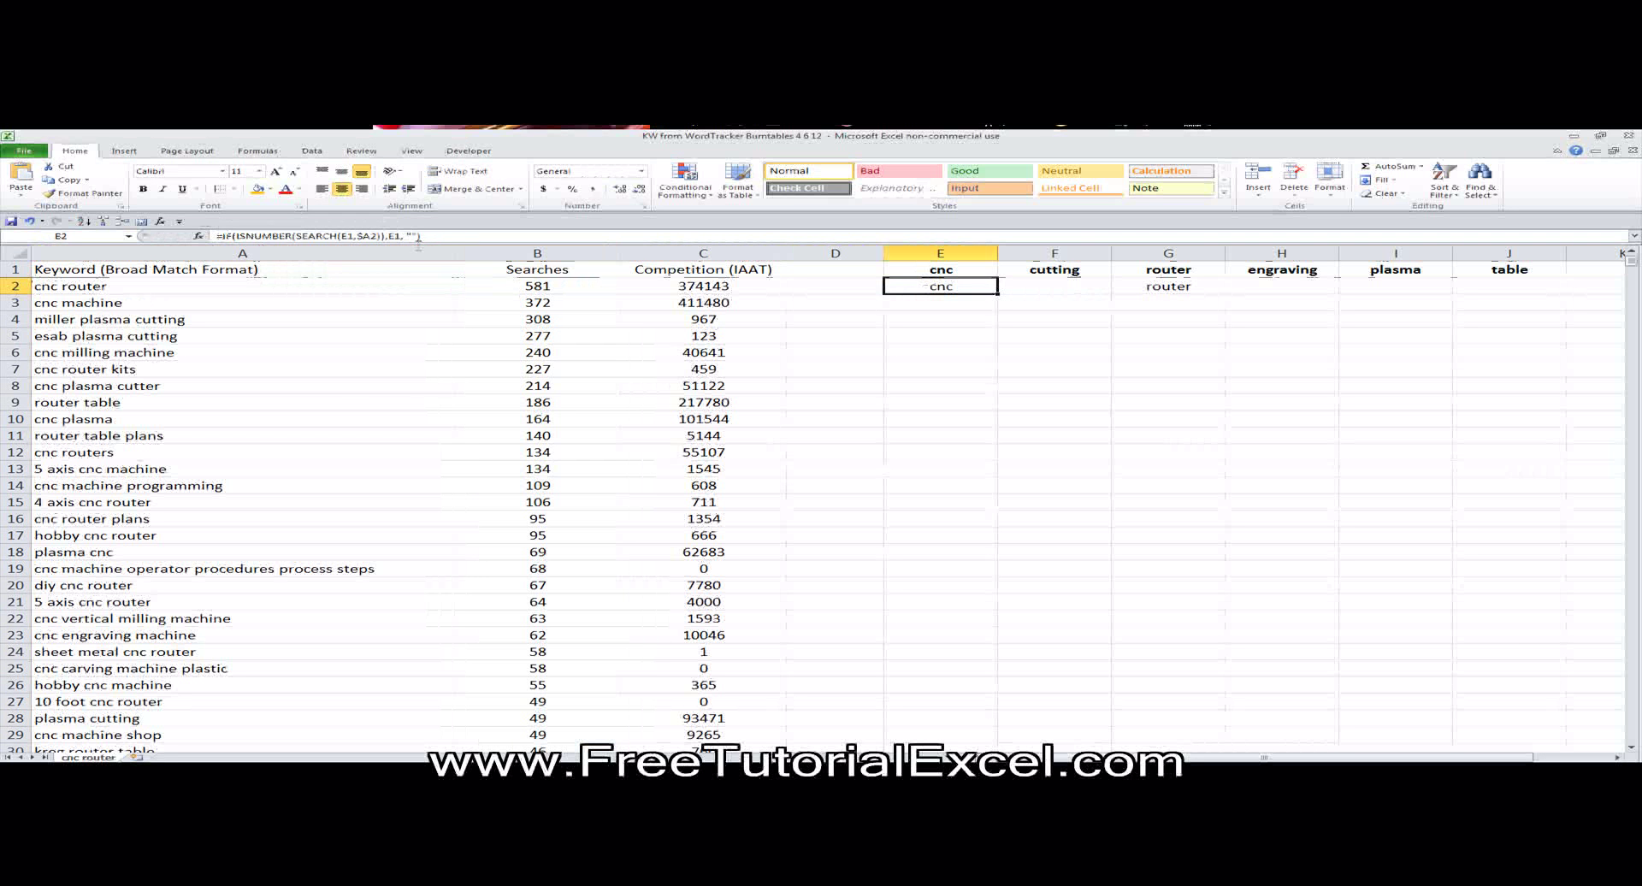
pyautogui.doubleClick(347, 236)
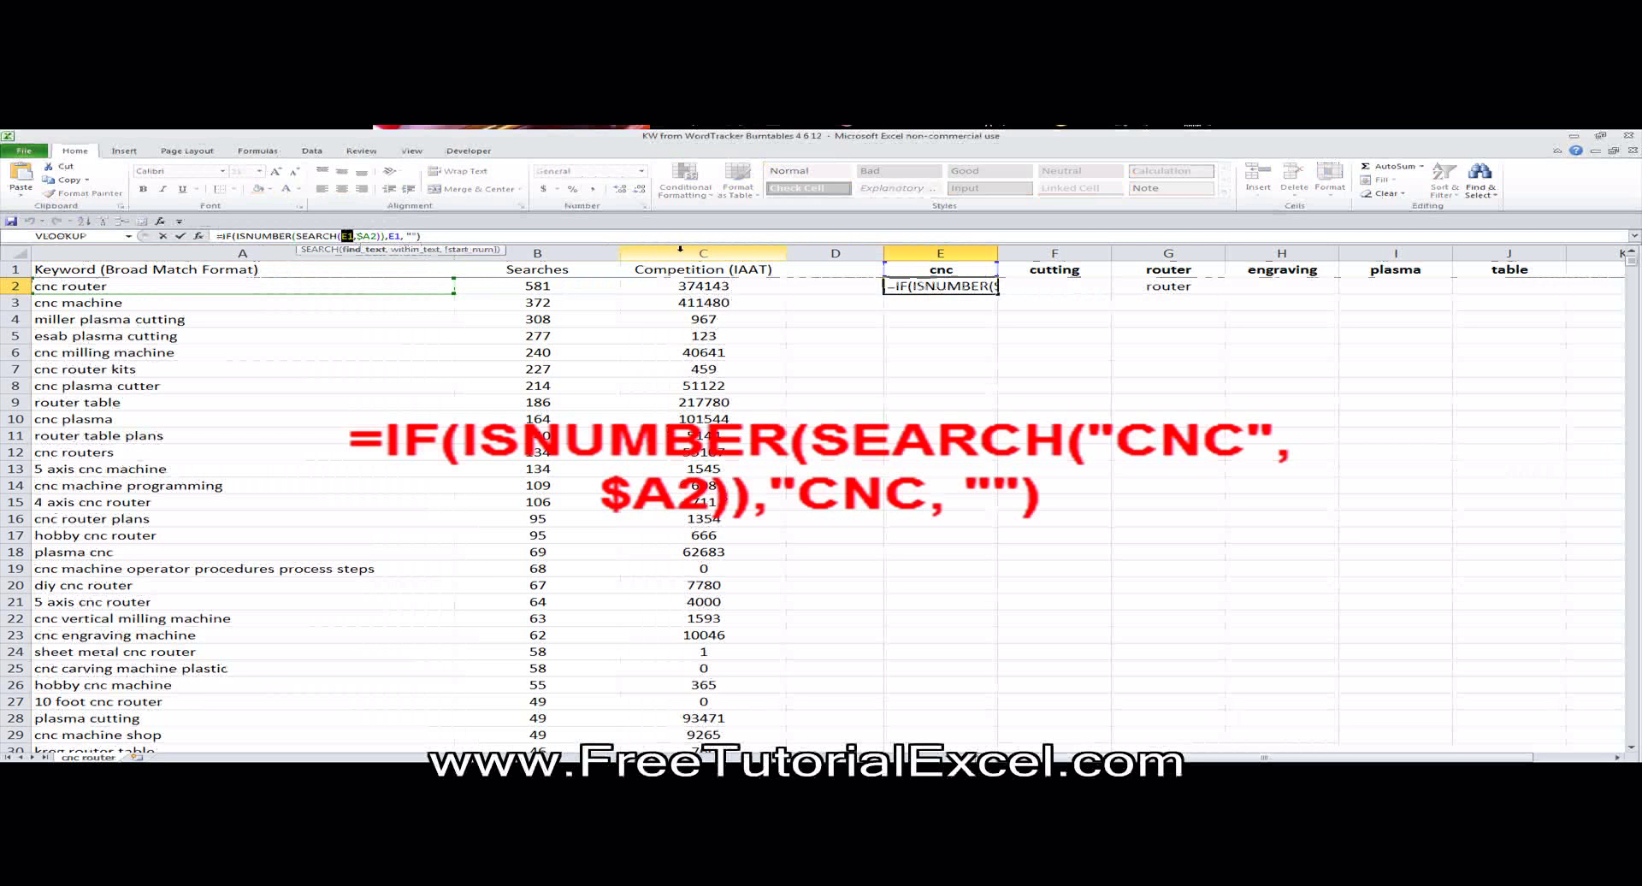
pyautogui.write('"cnc"')
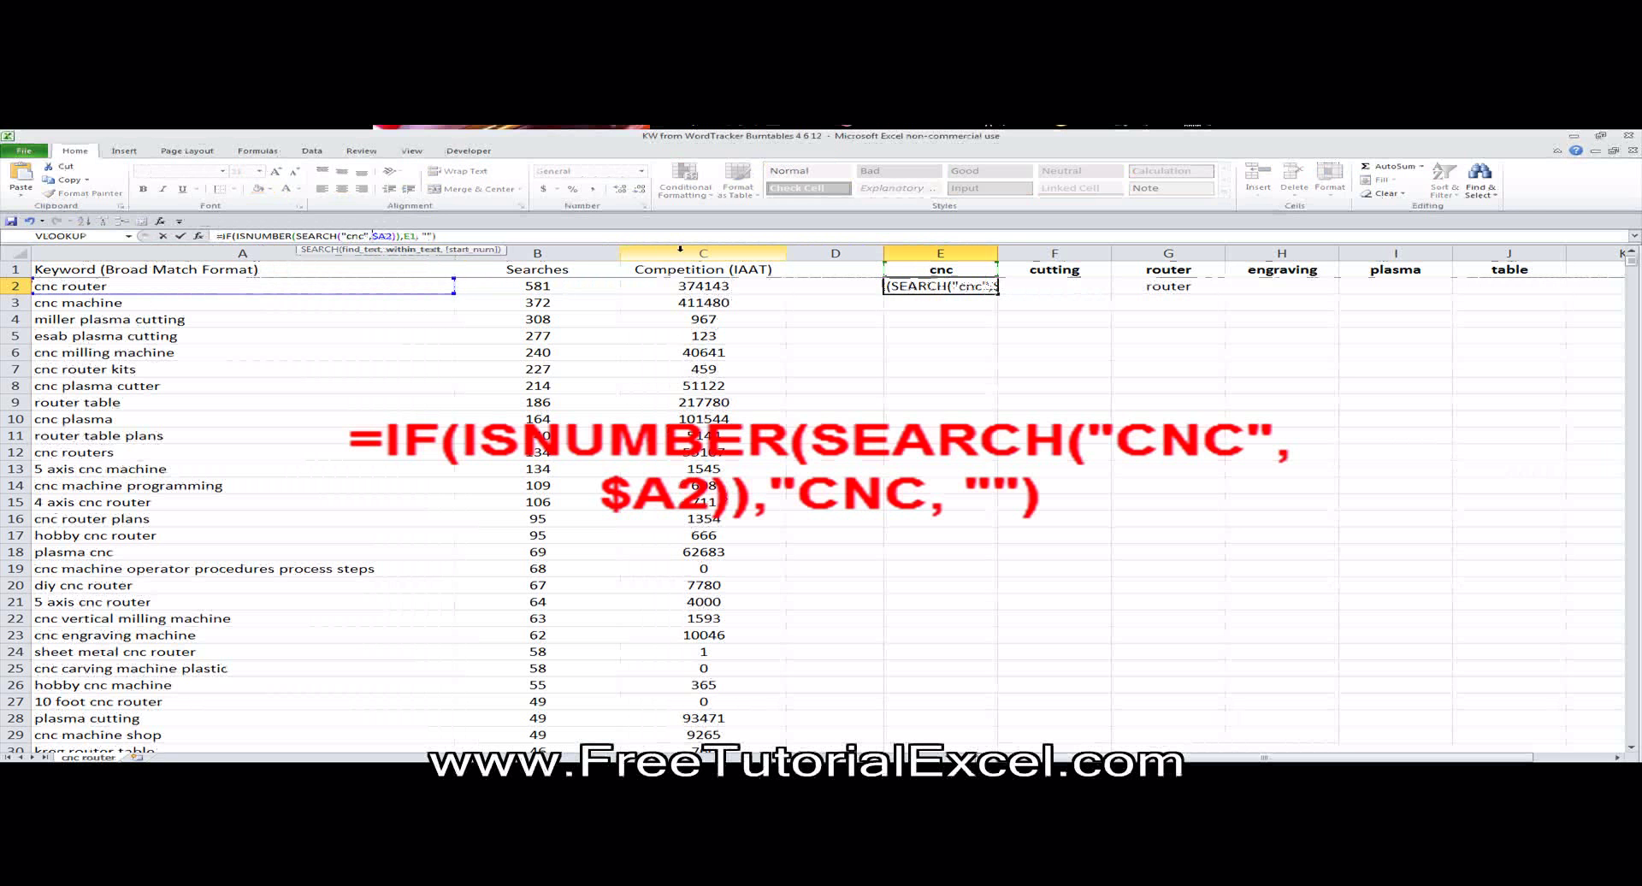
pyautogui.press('Delete')
pyautogui.press('Delete')
pyautogui.press('Delete')
pyautogui.press('Delete')
pyautogui.write('"c')
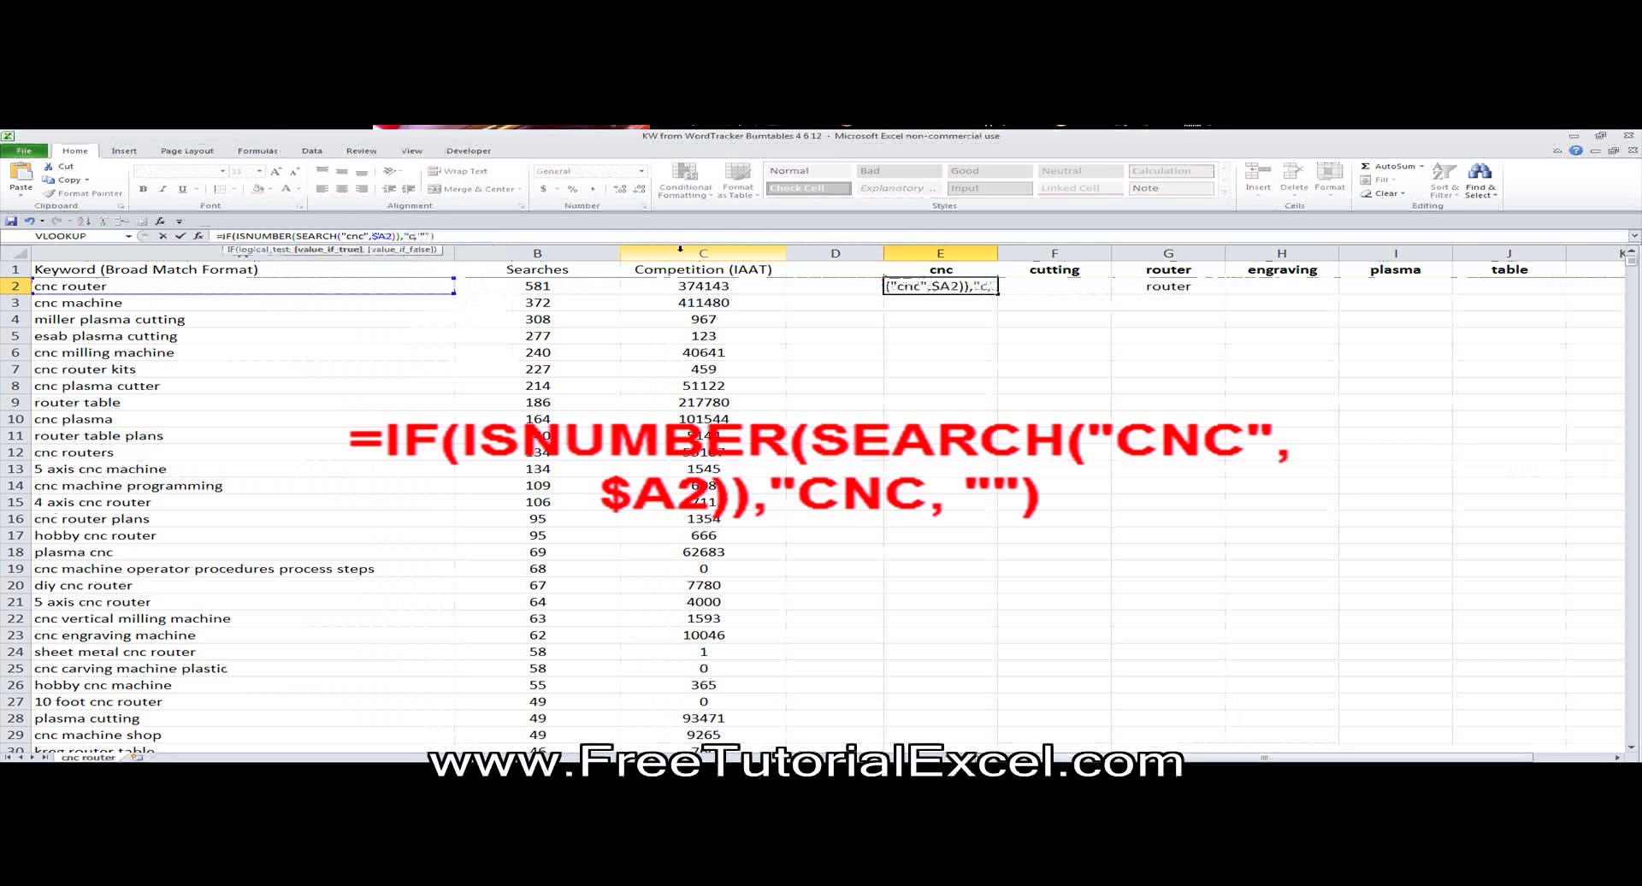
pyautogui.write('nc"')
pyautogui.press('Return')
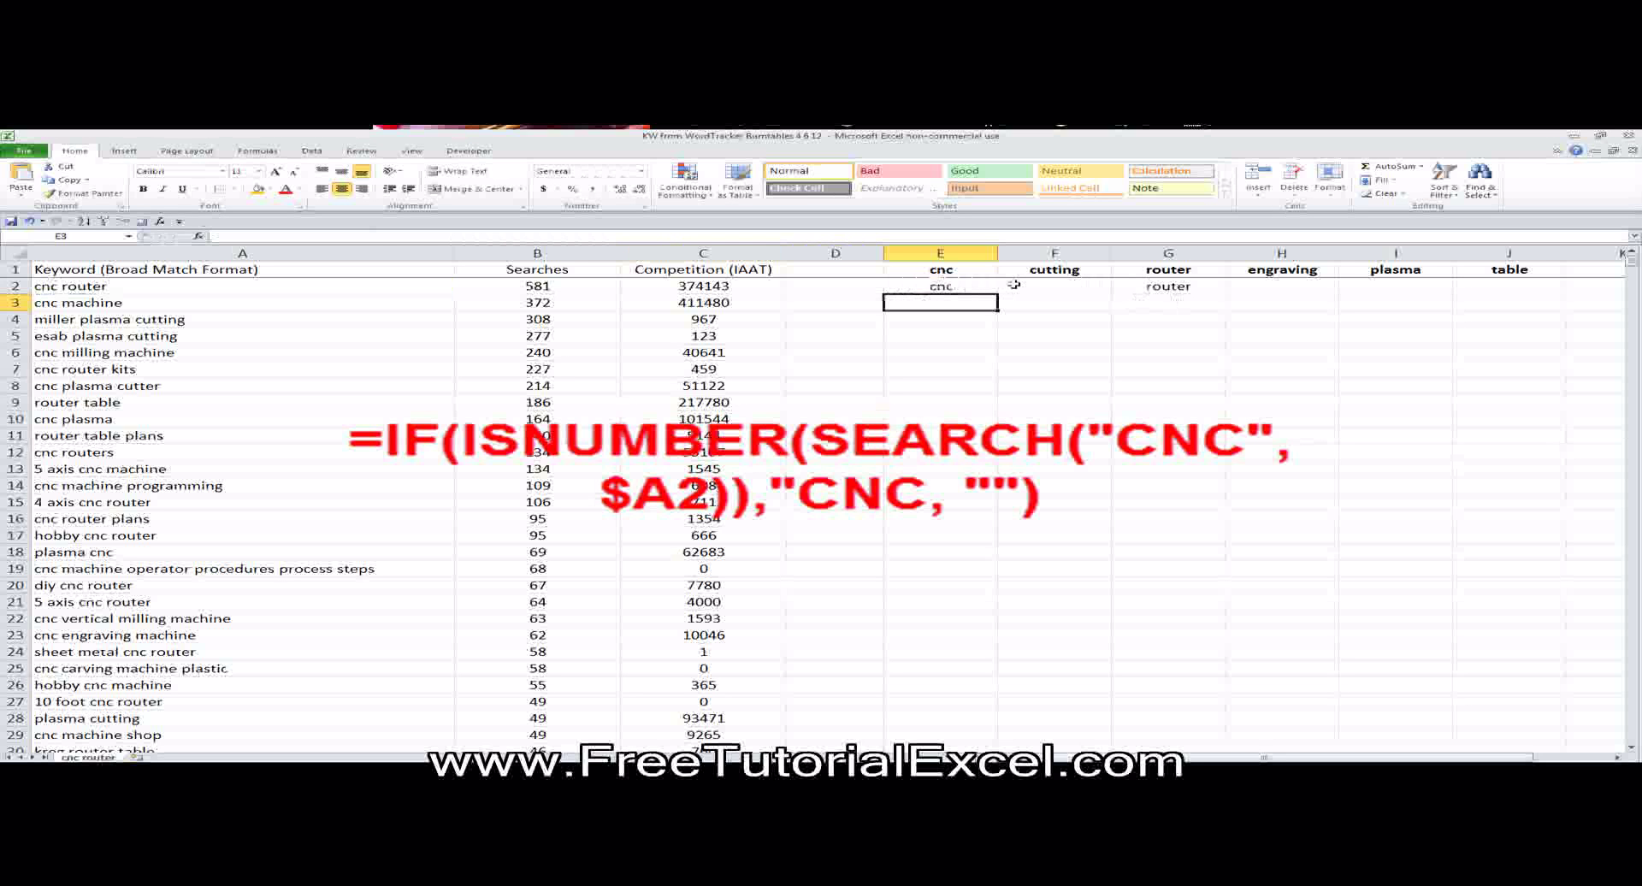
# Undo the hard-coded "cnc" edit in E2 so the formula refers to E1 again.
pyautogui.click(949, 283)
pyautogui.moveTo(998, 293)
pyautogui.mouseDown()
pyautogui.moveTo(1105, 293)
pyautogui.moveTo(1000, 293)
pyautogui.mouseUp()
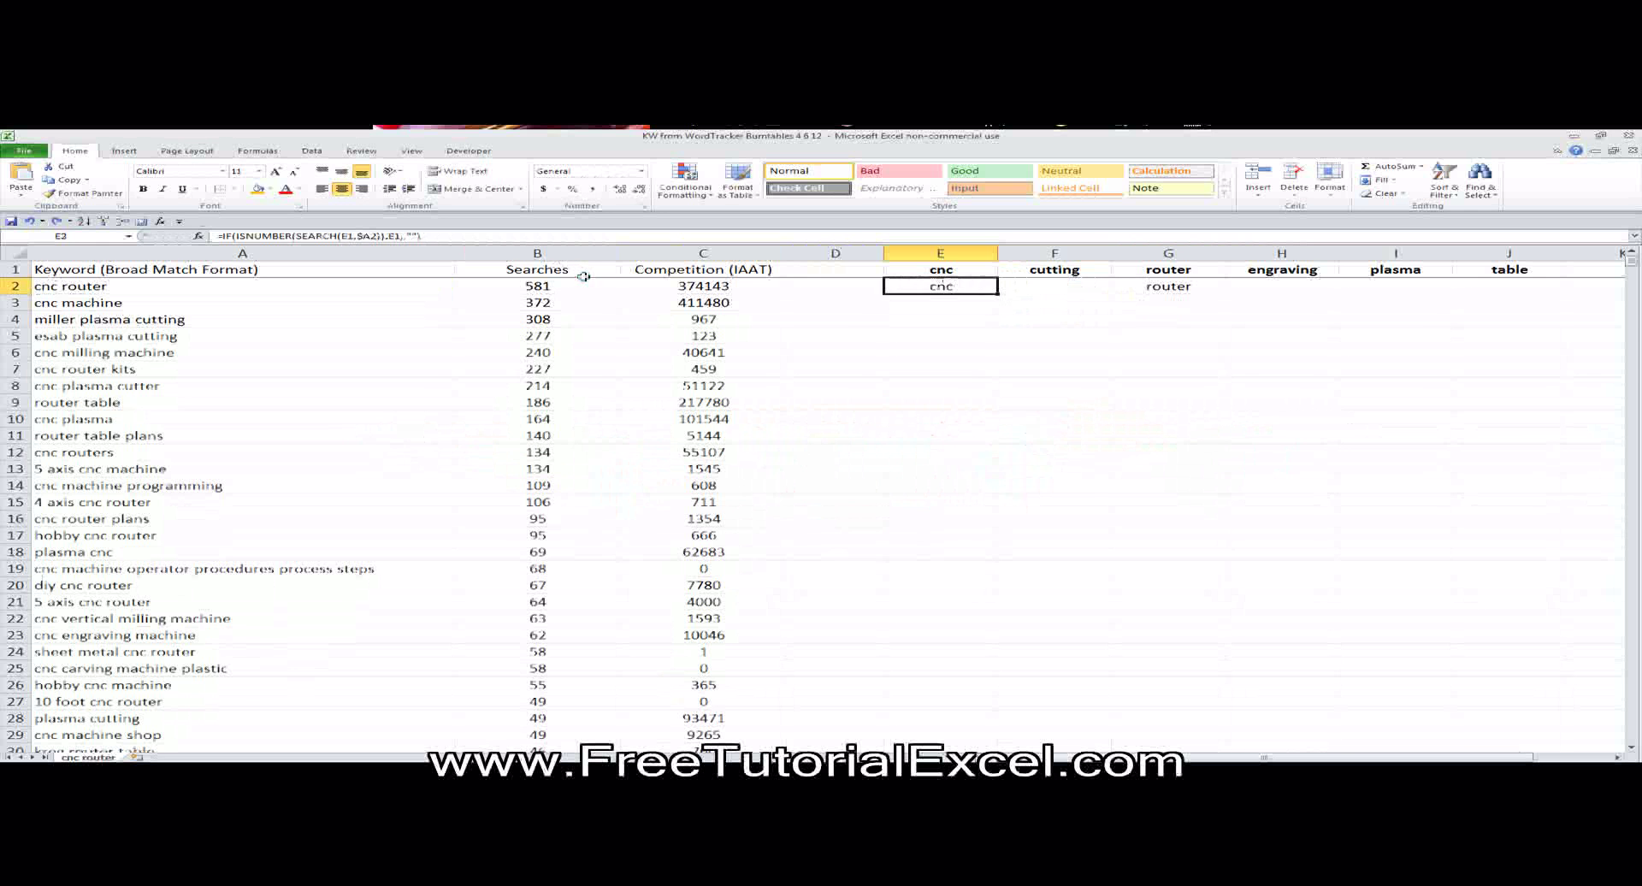
pyautogui.click(938, 272)
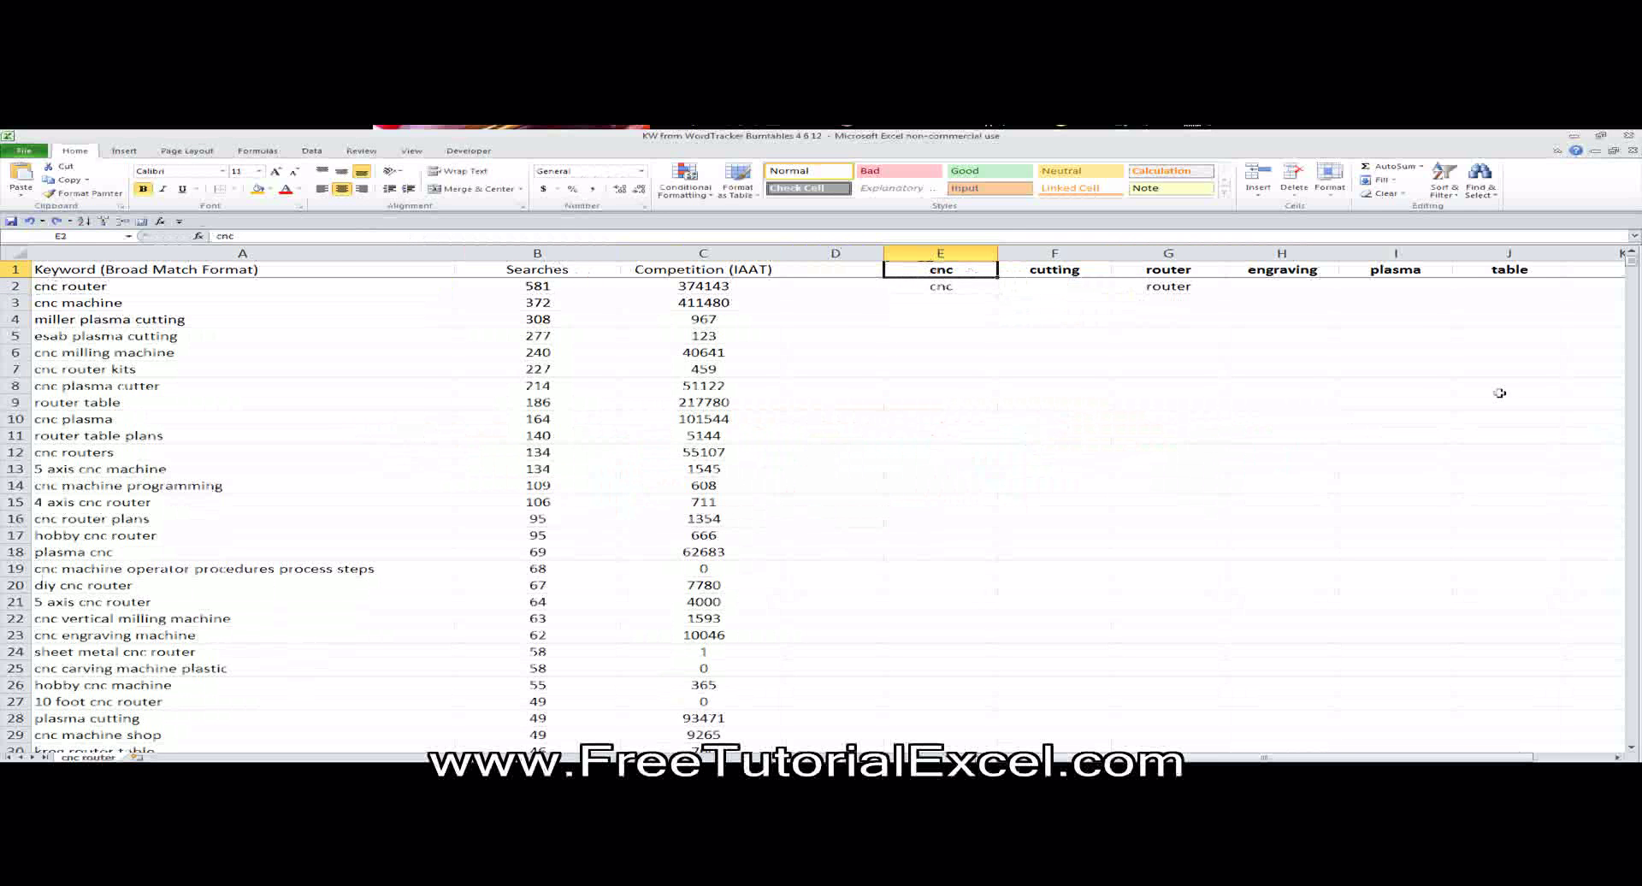
# Copy the search formula in J2 across through M2.
pyautogui.click(1616, 757)
pyautogui.click(1616, 756)
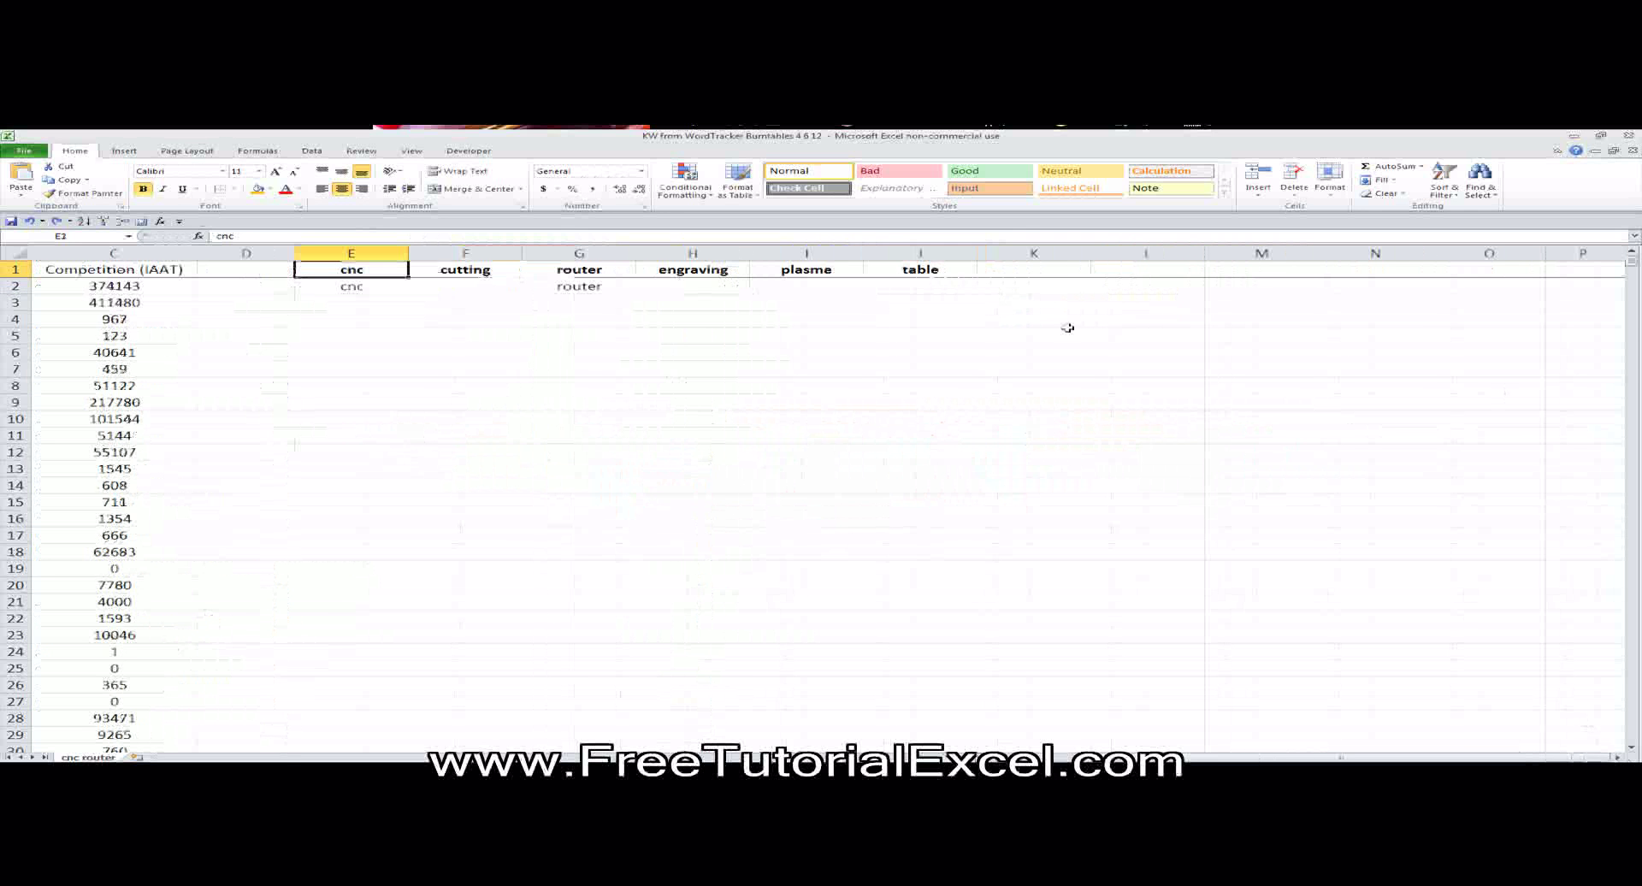
pyautogui.click(962, 286)
pyautogui.moveTo(977, 292); pyautogui.dragTo(1319, 295)
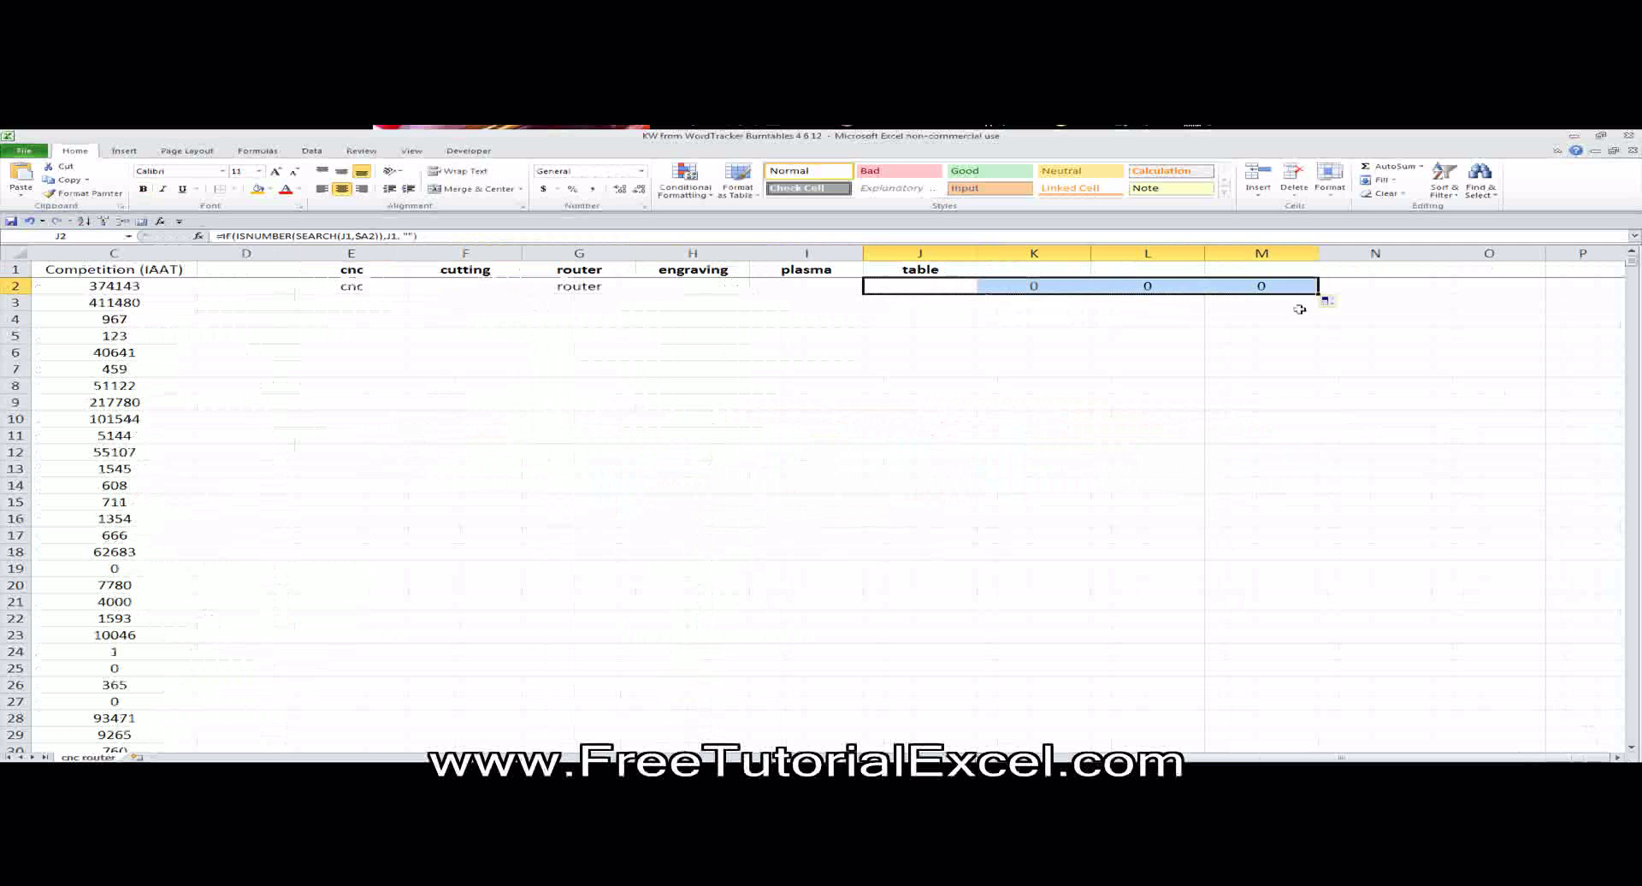
# Enter machines as the search word in K1.
pyautogui.click(1034, 269)
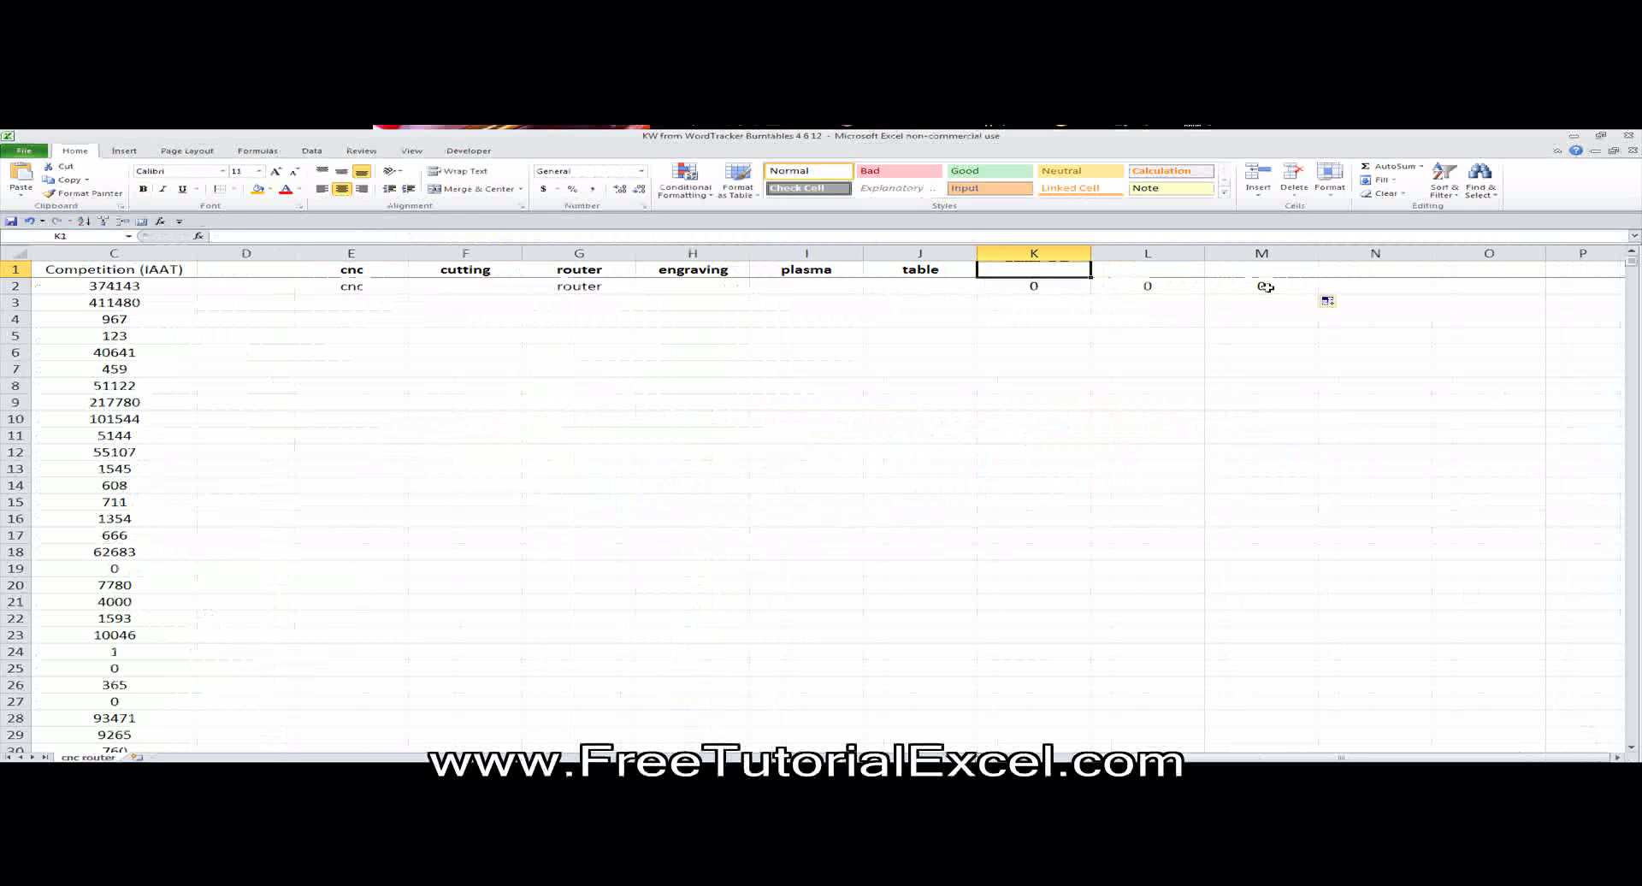
pyautogui.write('machinse')
pyautogui.press('Return')
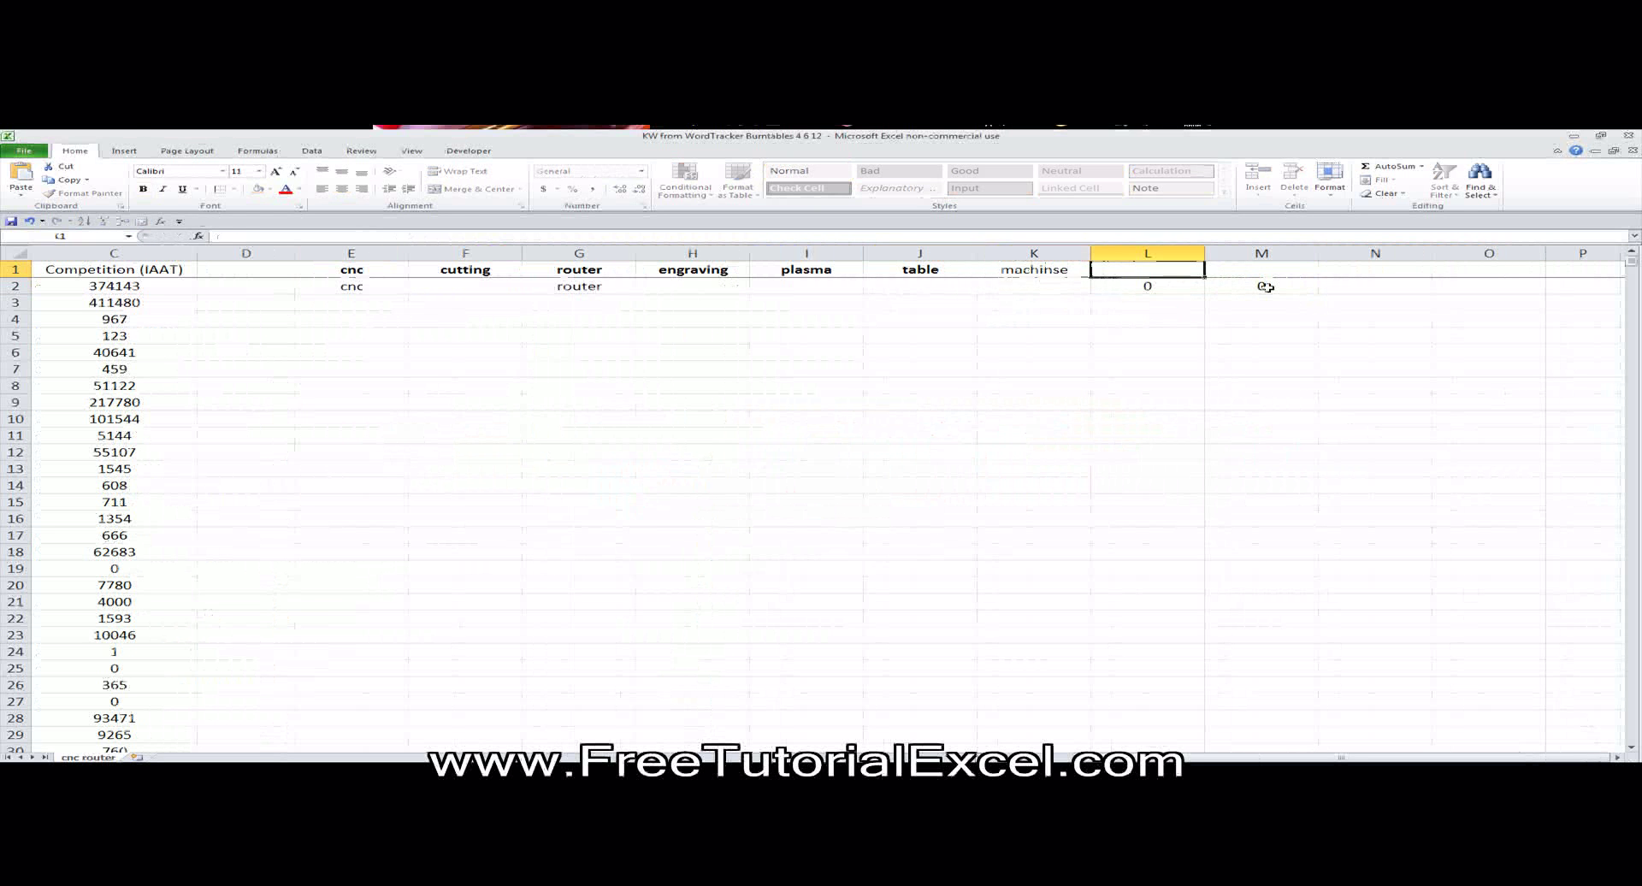
pyautogui.press('Up')
pyautogui.write('machines')
pyautogui.press('Tab')
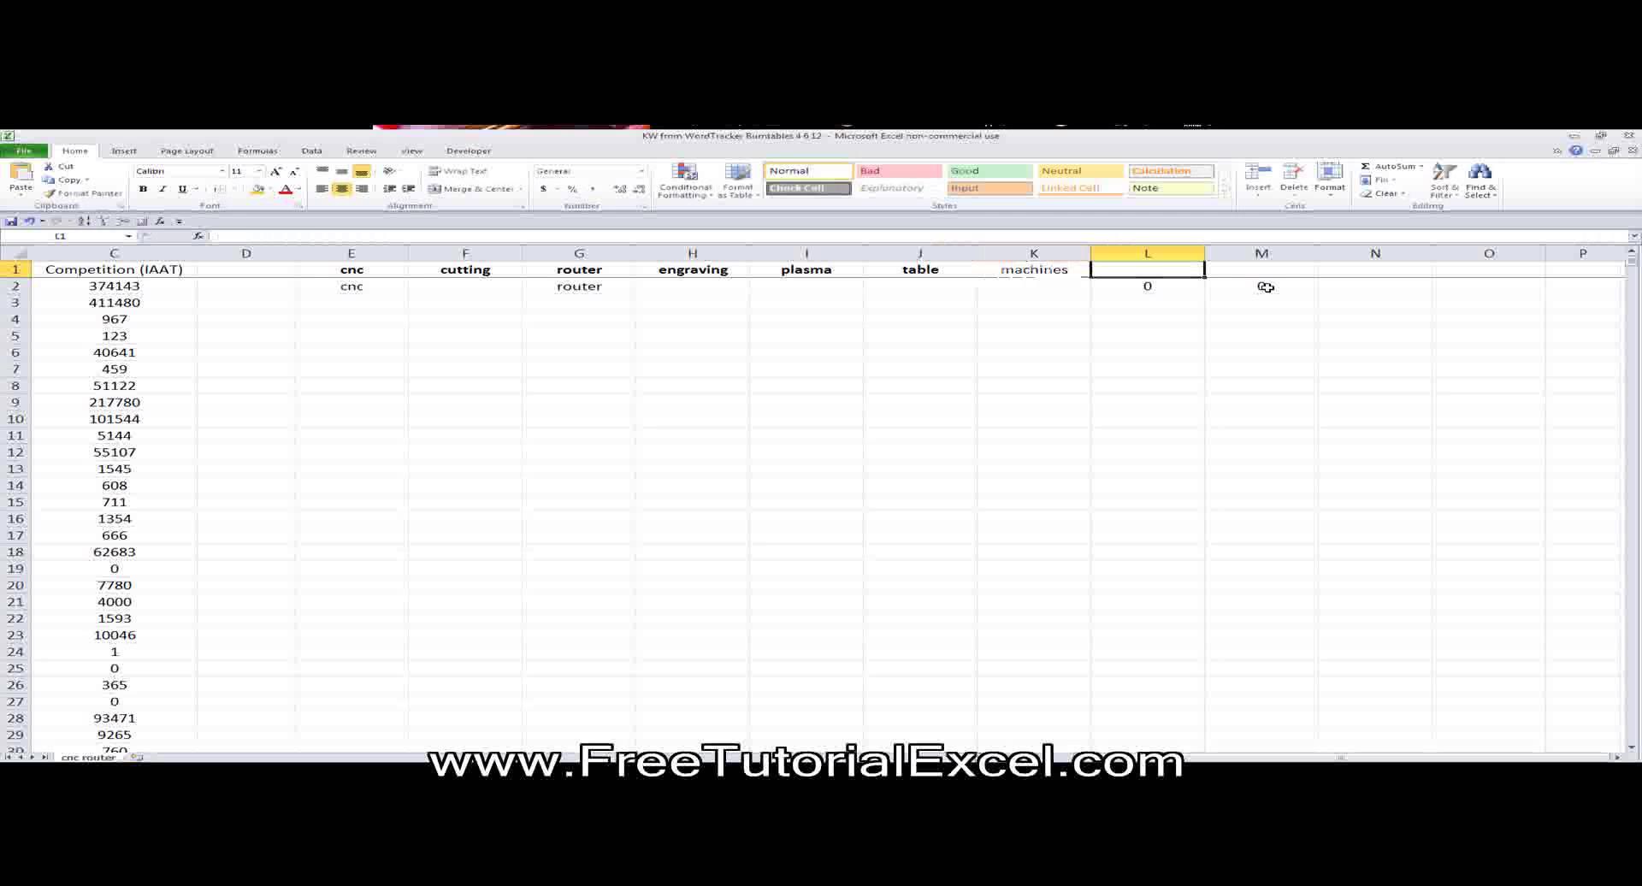
# Enter welding as the search word in L1 and clear the surplus formula in M2.
pyautogui.write('welding')
pyautogui.press('Tab')
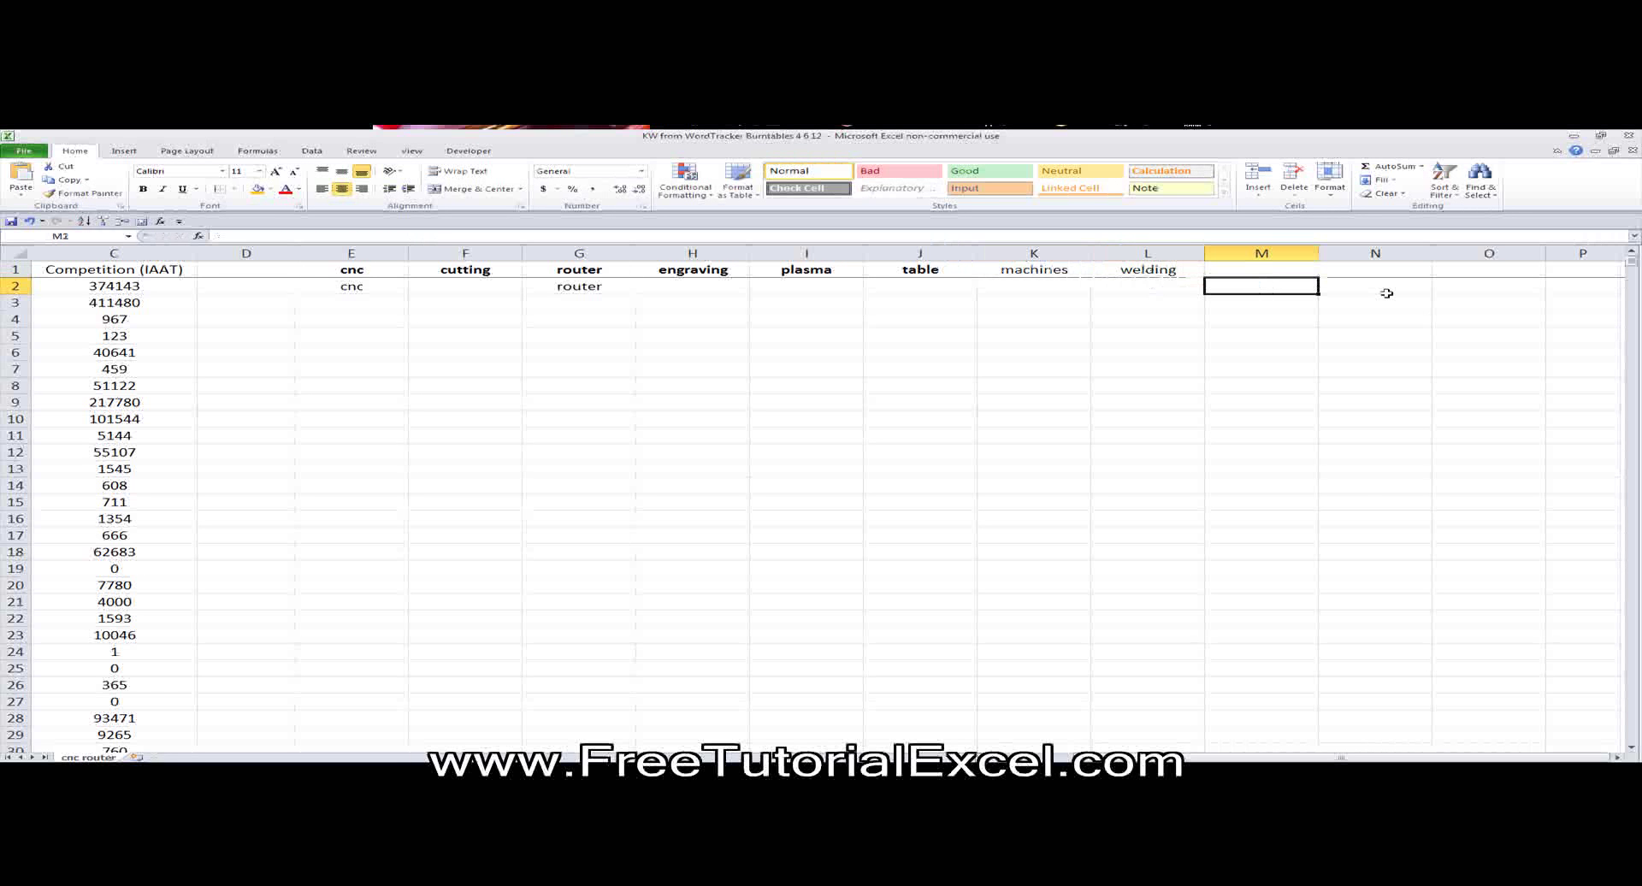
# Make the entire header row 1 bold.
pyautogui.click(15, 269)
pyautogui.hotkey('ctrl', 'b')
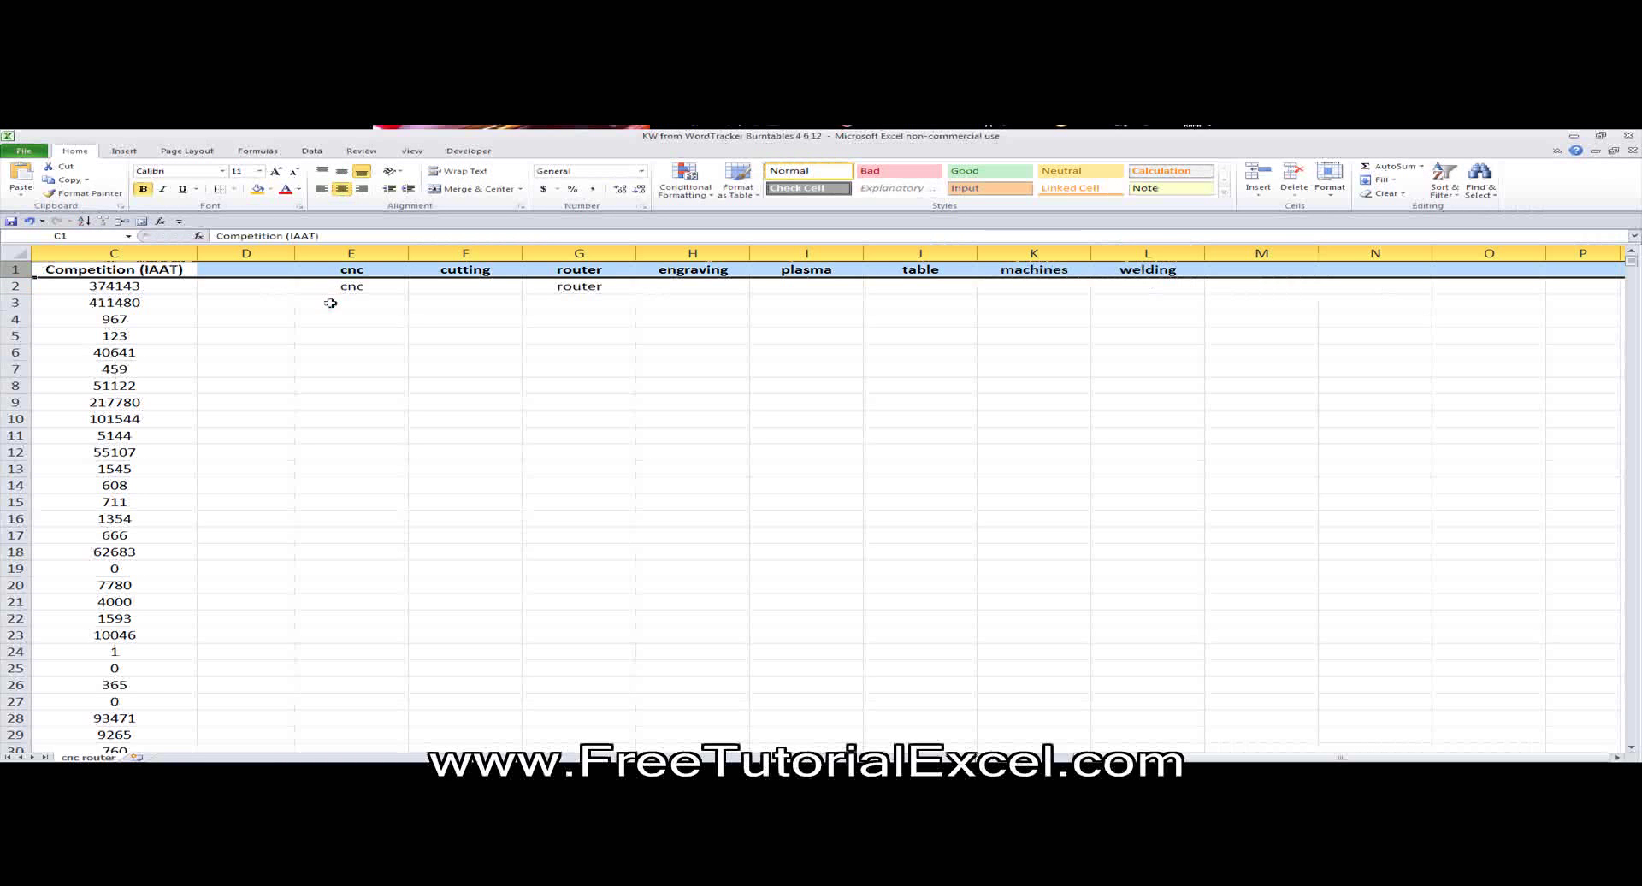
# Copy the search formula in E2 across through L2.
pyautogui.click(579, 368)
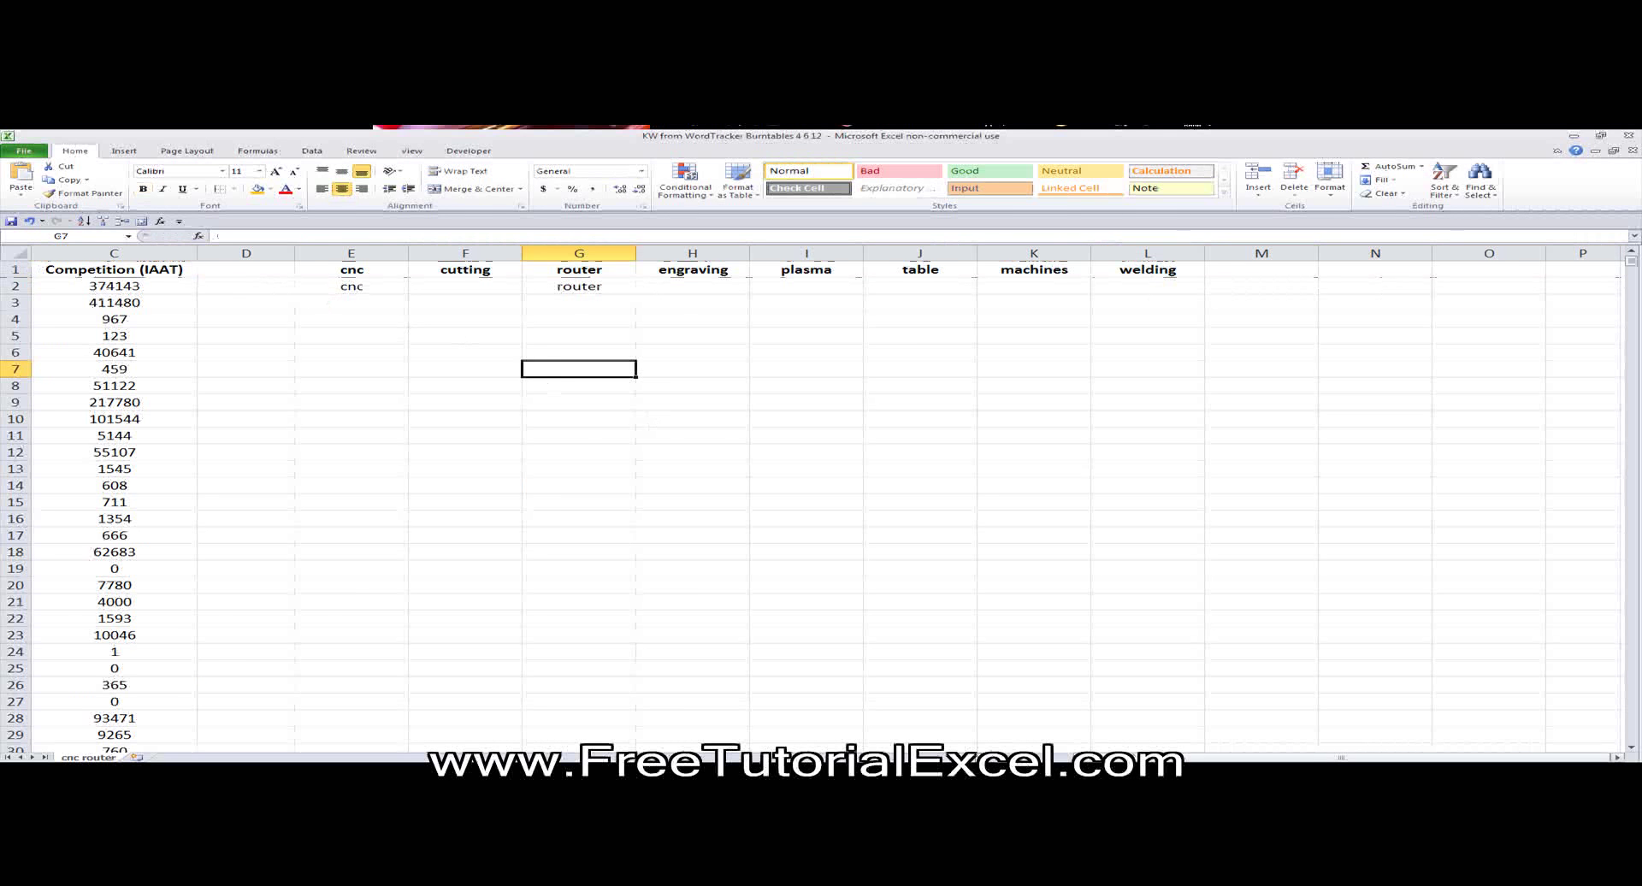
pyautogui.hscroll(-2, 917, 359)
pyautogui.click(935, 287)
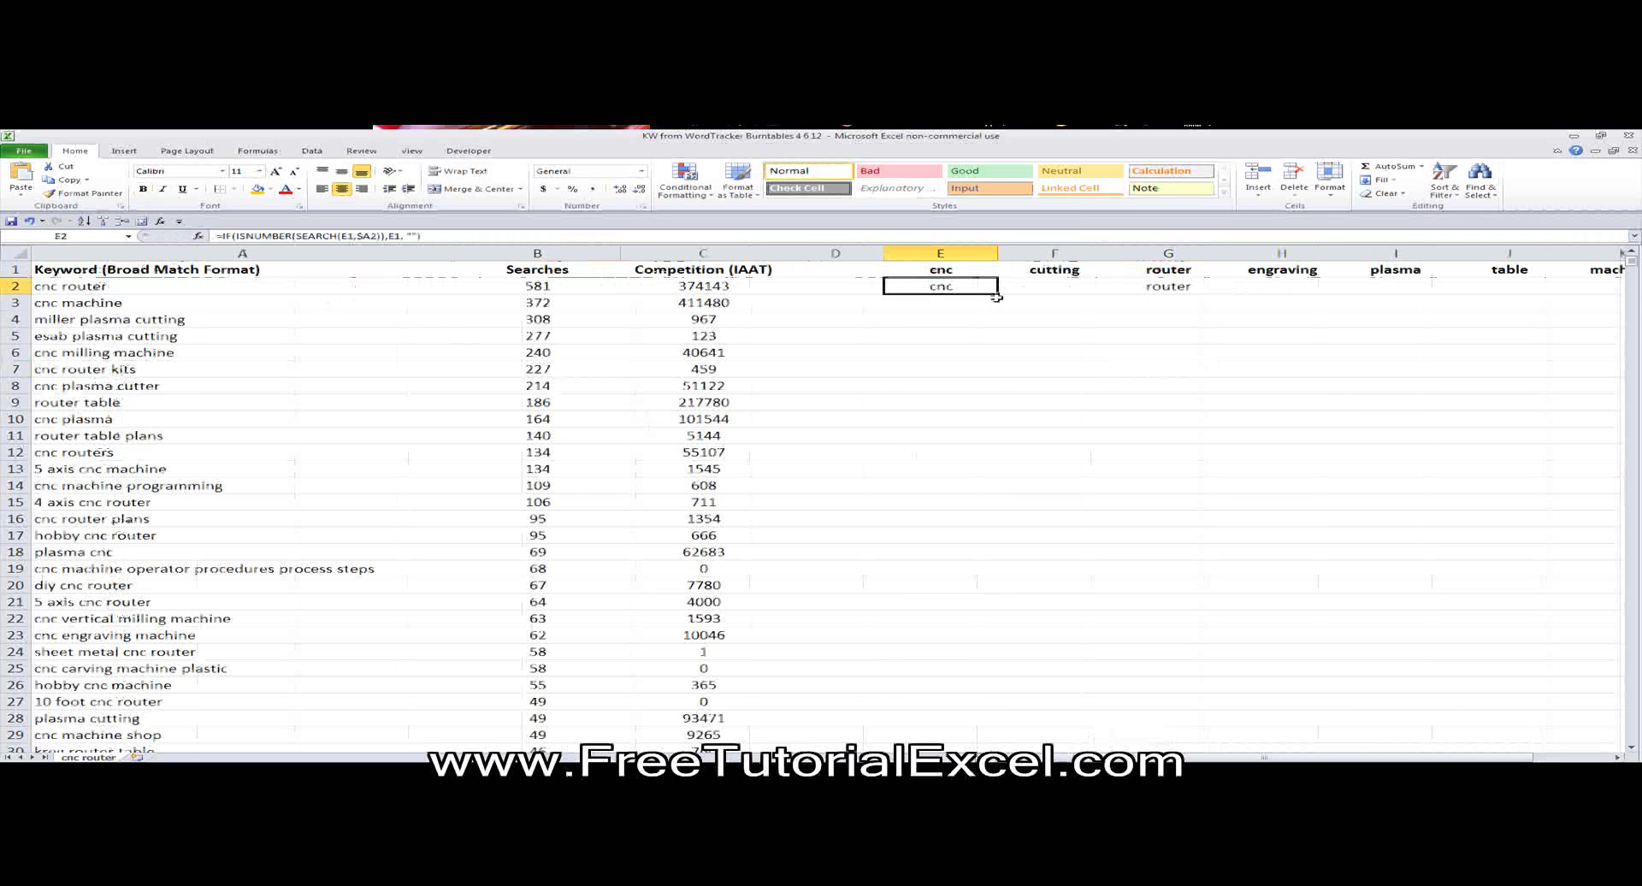
pyautogui.moveTo(998, 295); pyautogui.dragTo(1324, 282)
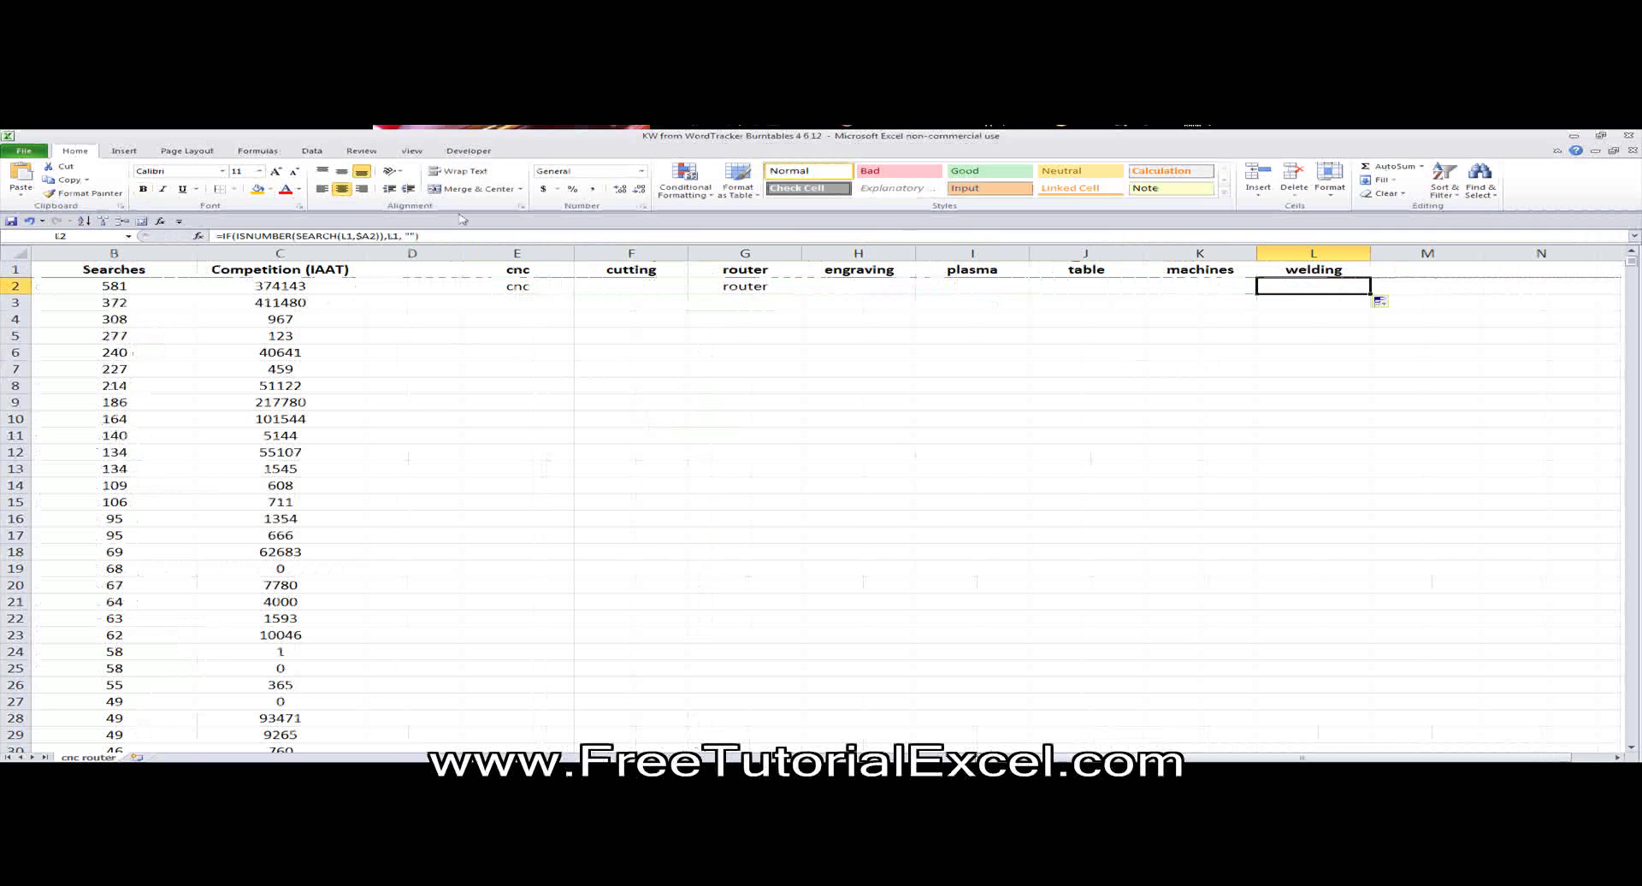
# Examine the column A reference in the L2 formula and compare the search word references in the J2 and K2 formulas.
pyautogui.click(357, 236)
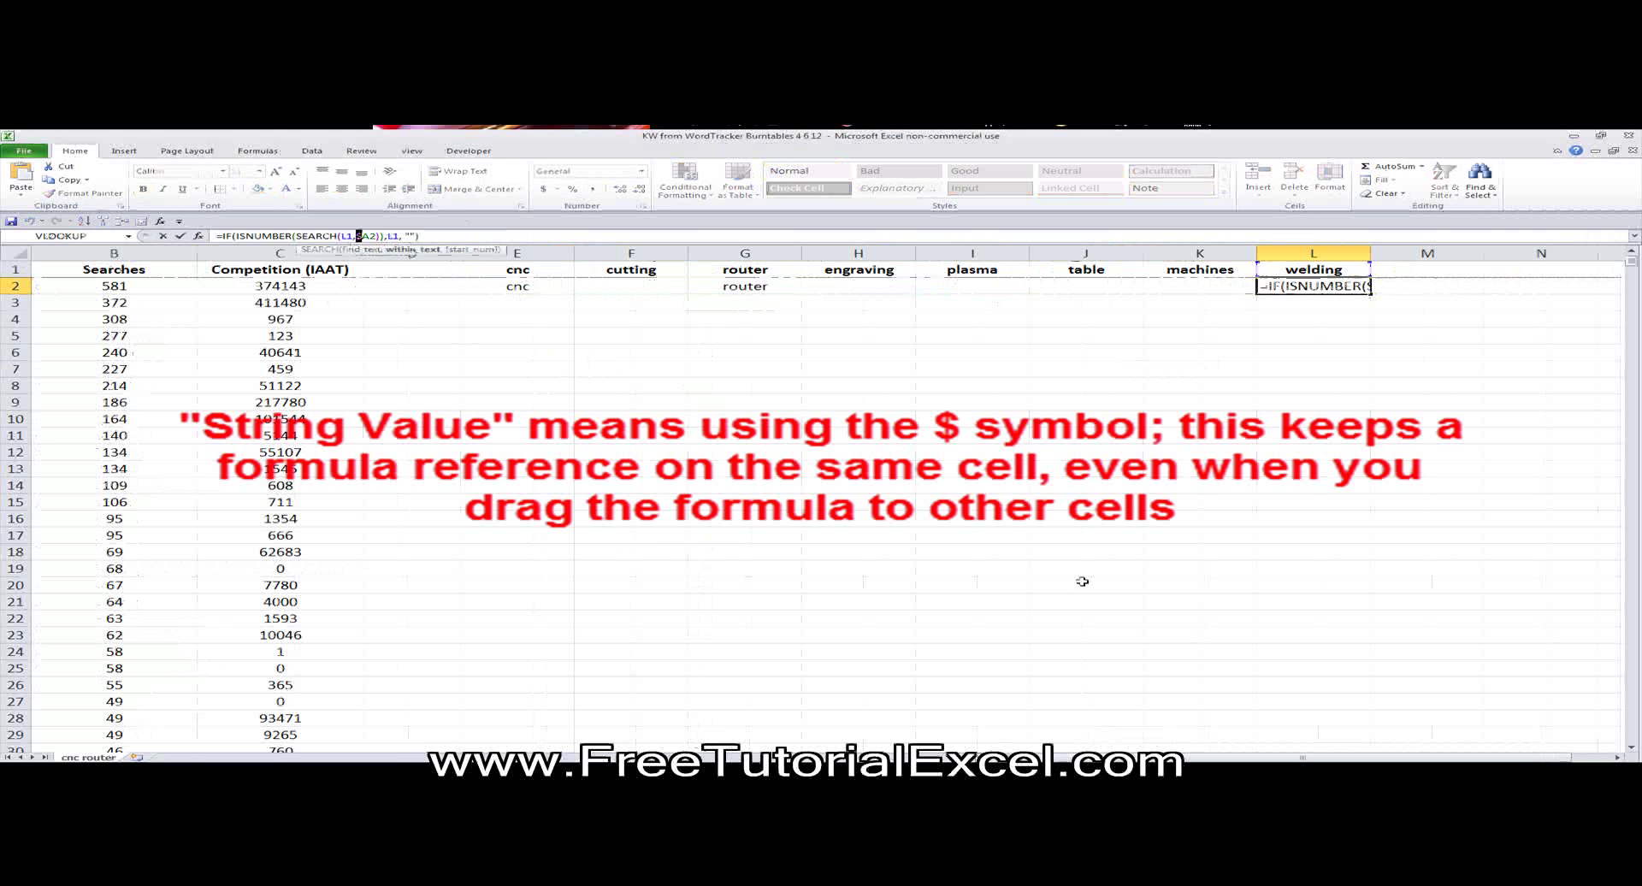
pyautogui.press('Escape')
pyautogui.moveTo(1303, 757); pyautogui.dragTo(1264, 757)
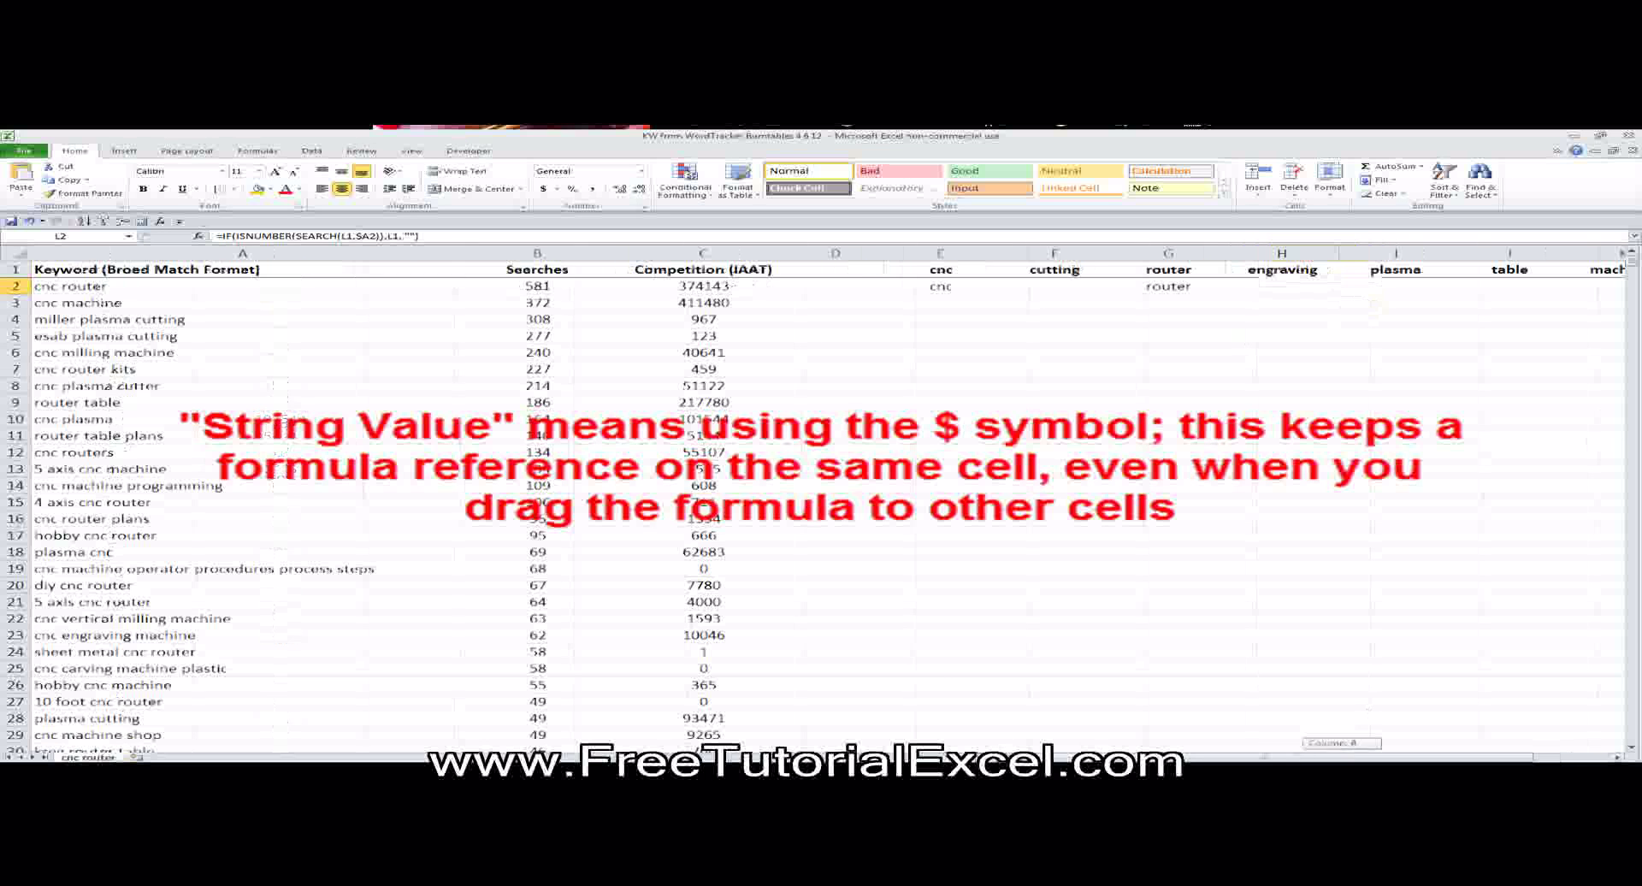
pyautogui.click(125, 288)
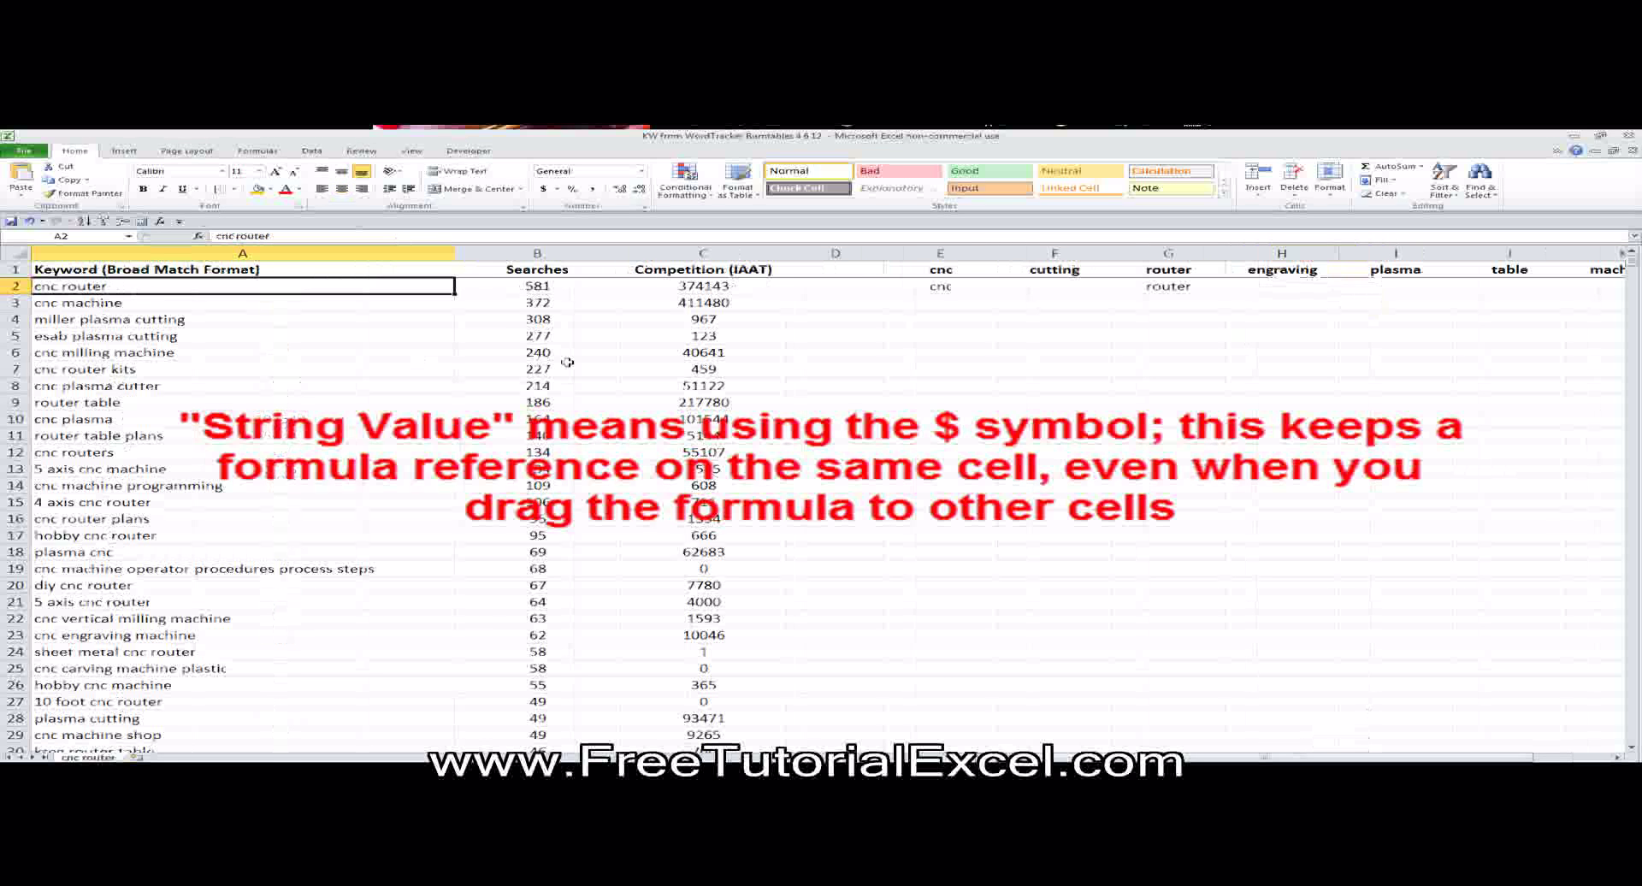
pyautogui.moveTo(1193, 758); pyautogui.dragTo(1197, 757)
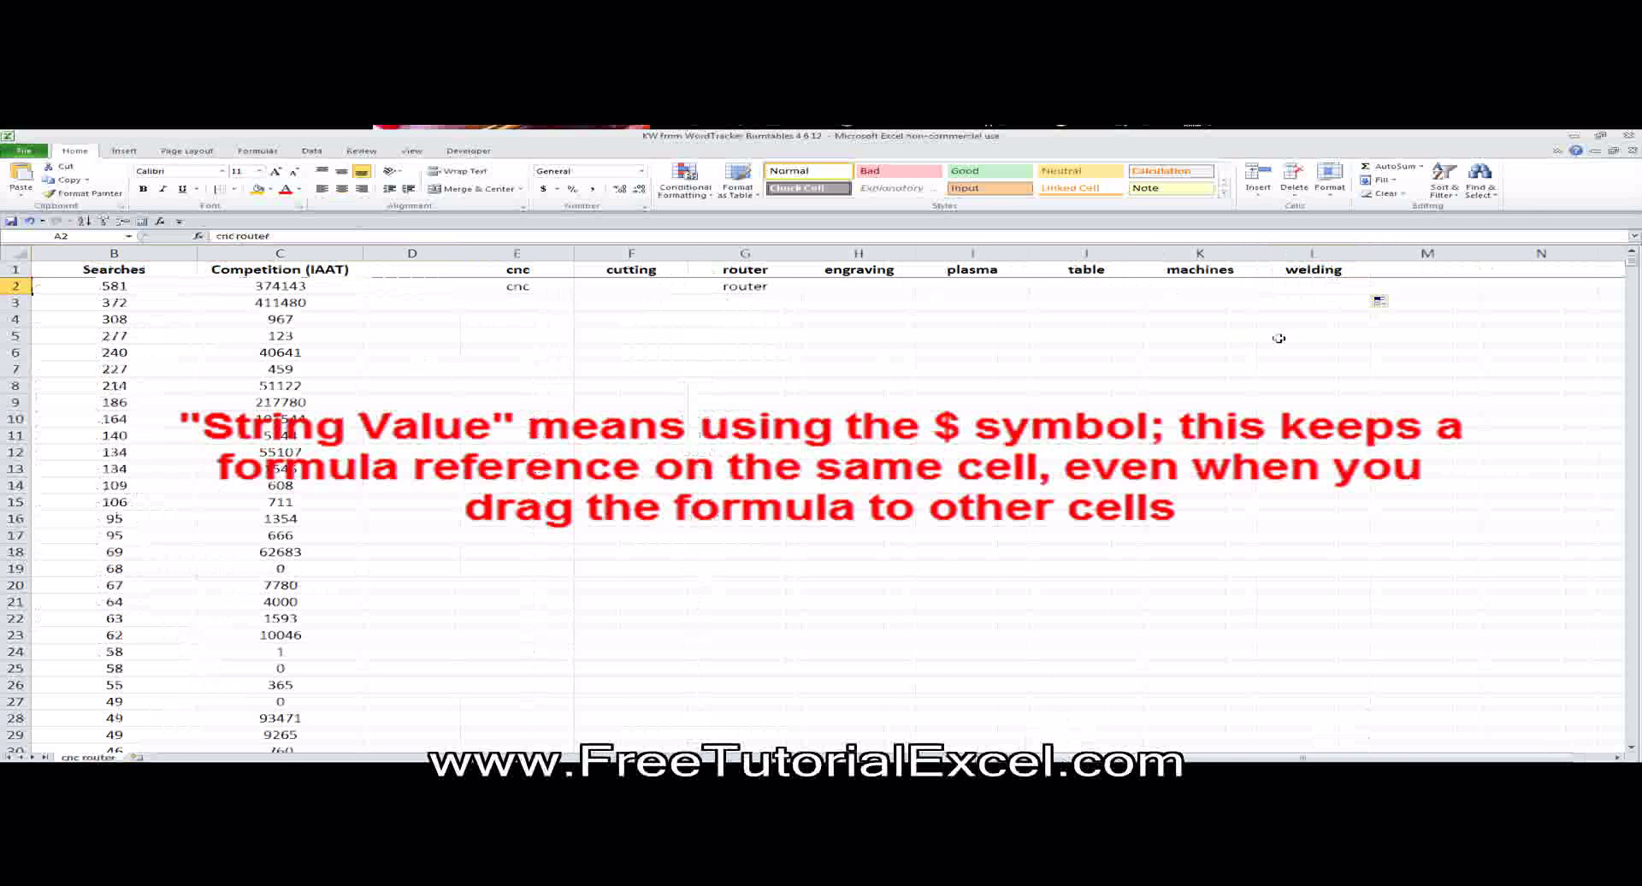
pyautogui.click(1093, 288)
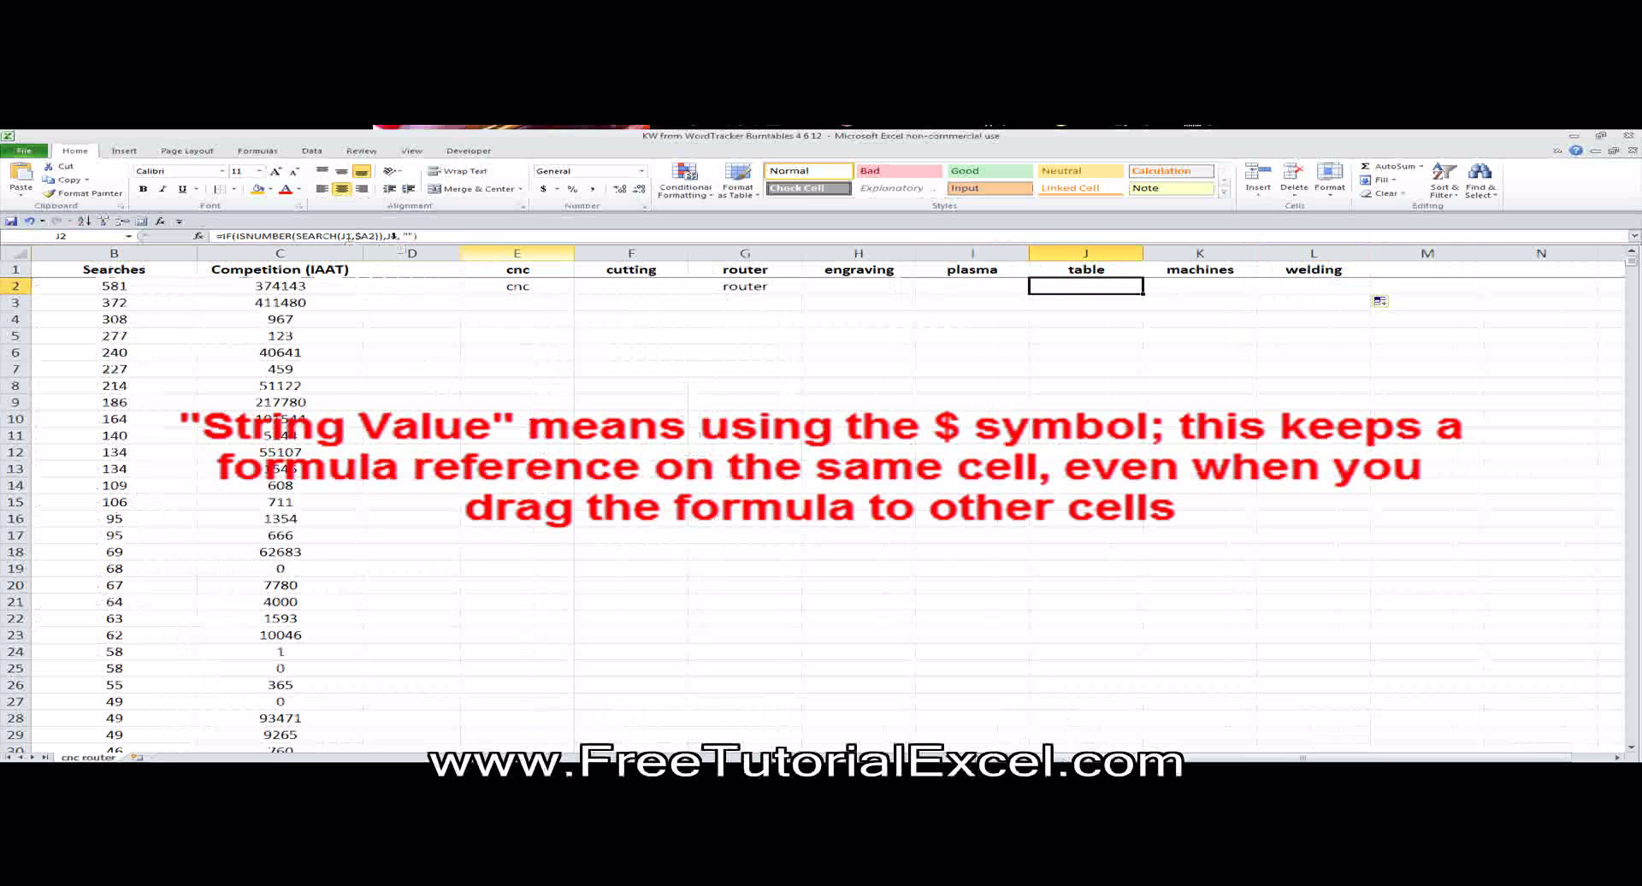
pyautogui.click(1176, 285)
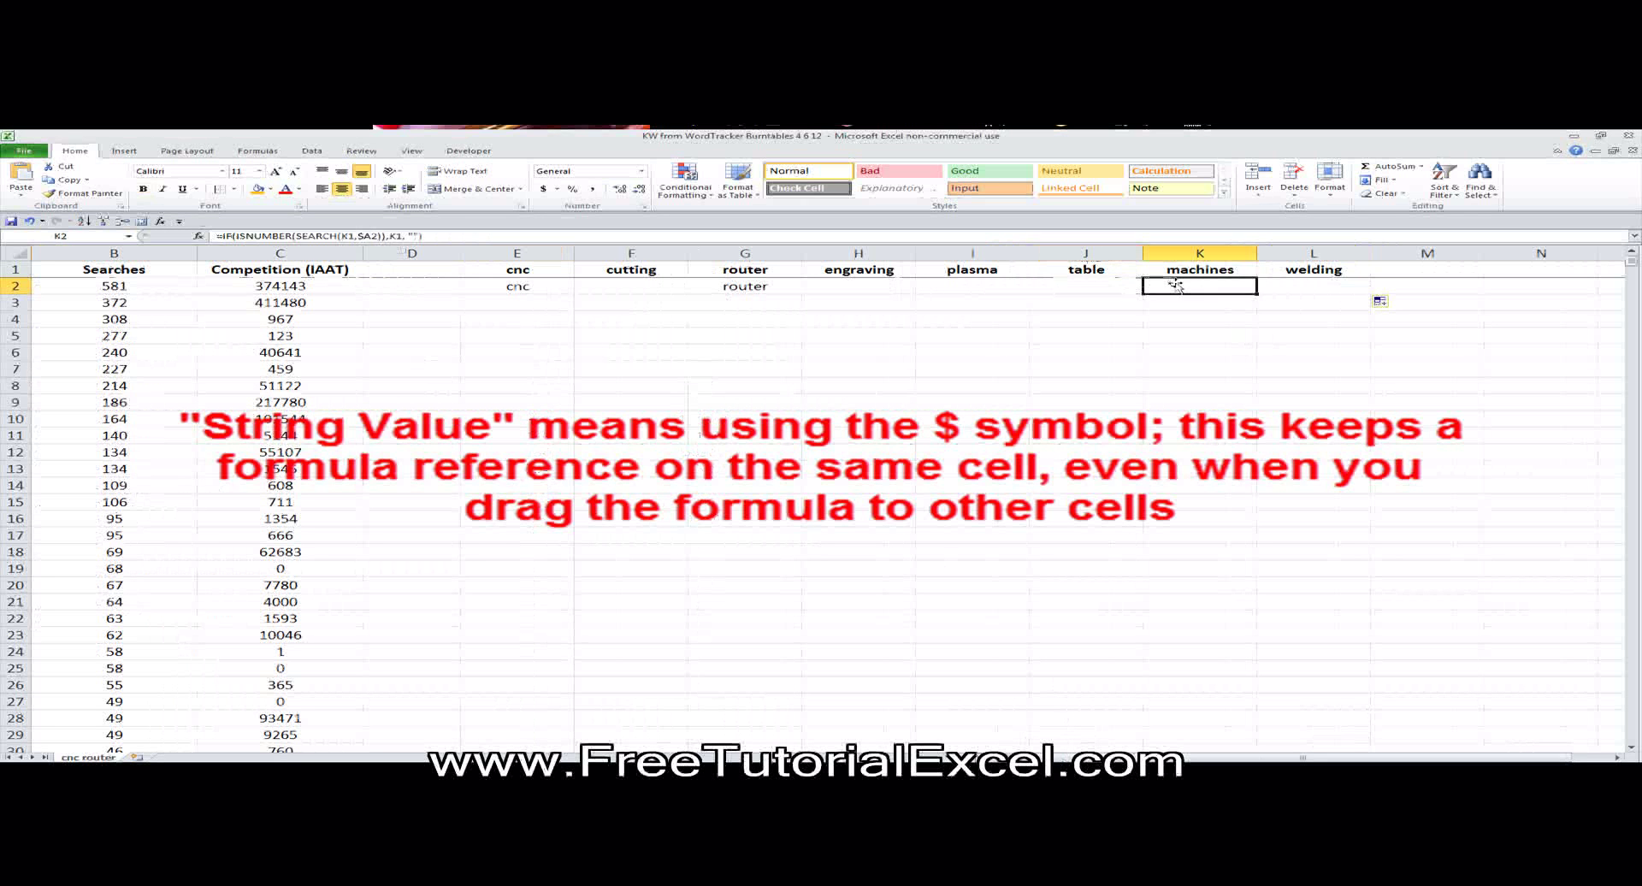
pyautogui.click(1181, 266)
# Try to fill the search formulas in E2:L2 down through row 48, and undo the fill.
pyautogui.moveTo(528, 286); pyautogui.dragTo(1285, 285)
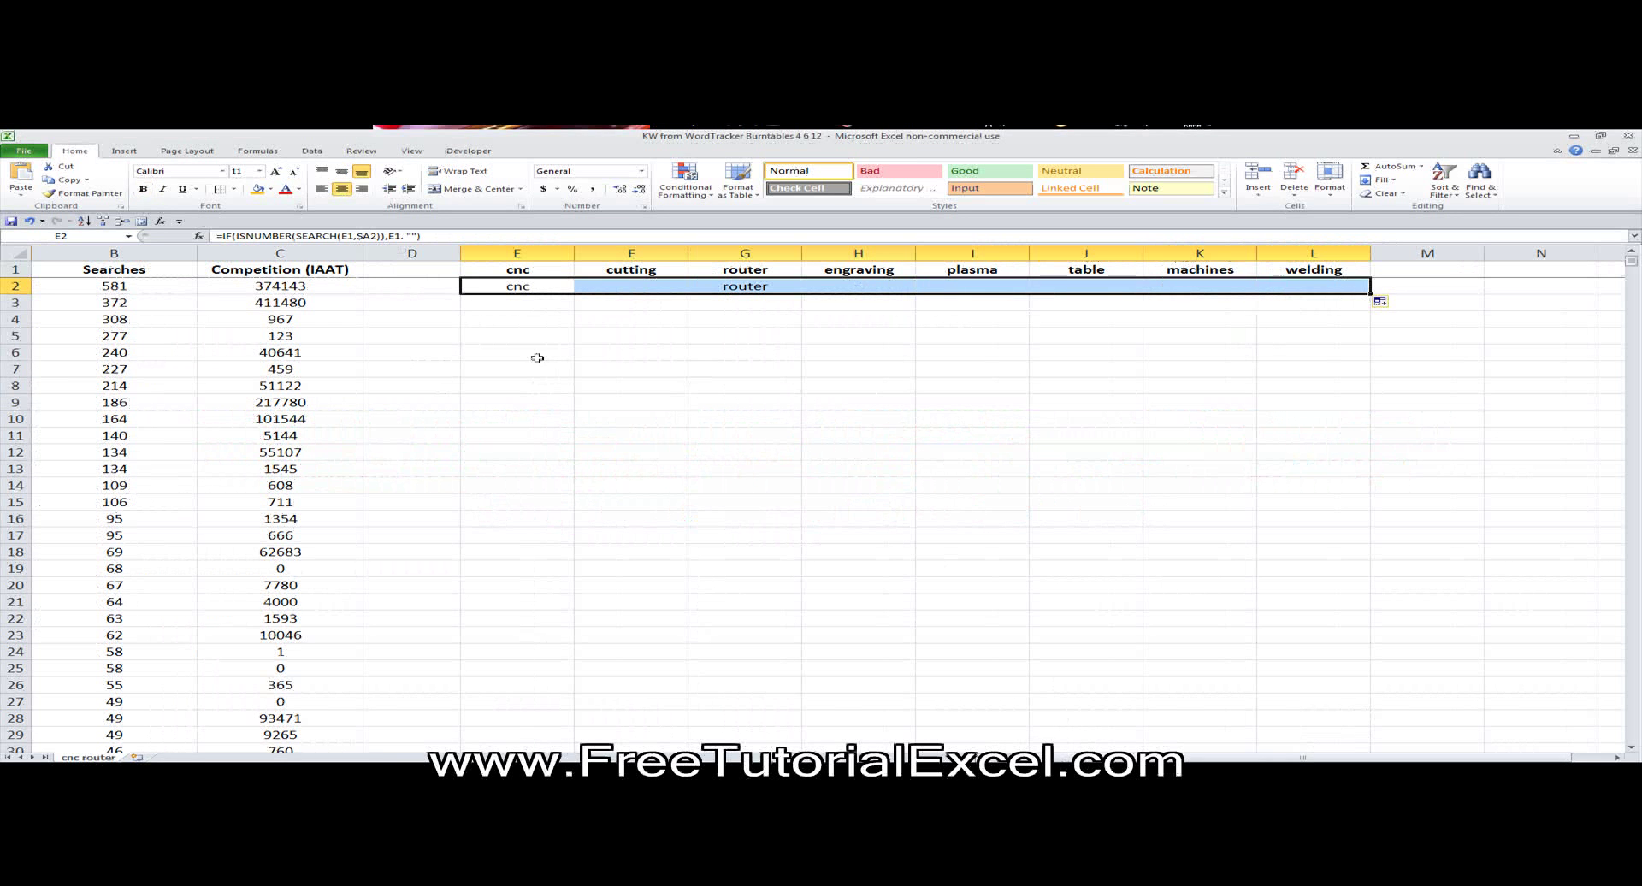
pyautogui.click(289, 368)
pyautogui.hotkey('ctrl', 'Down')
pyautogui.press('Right')
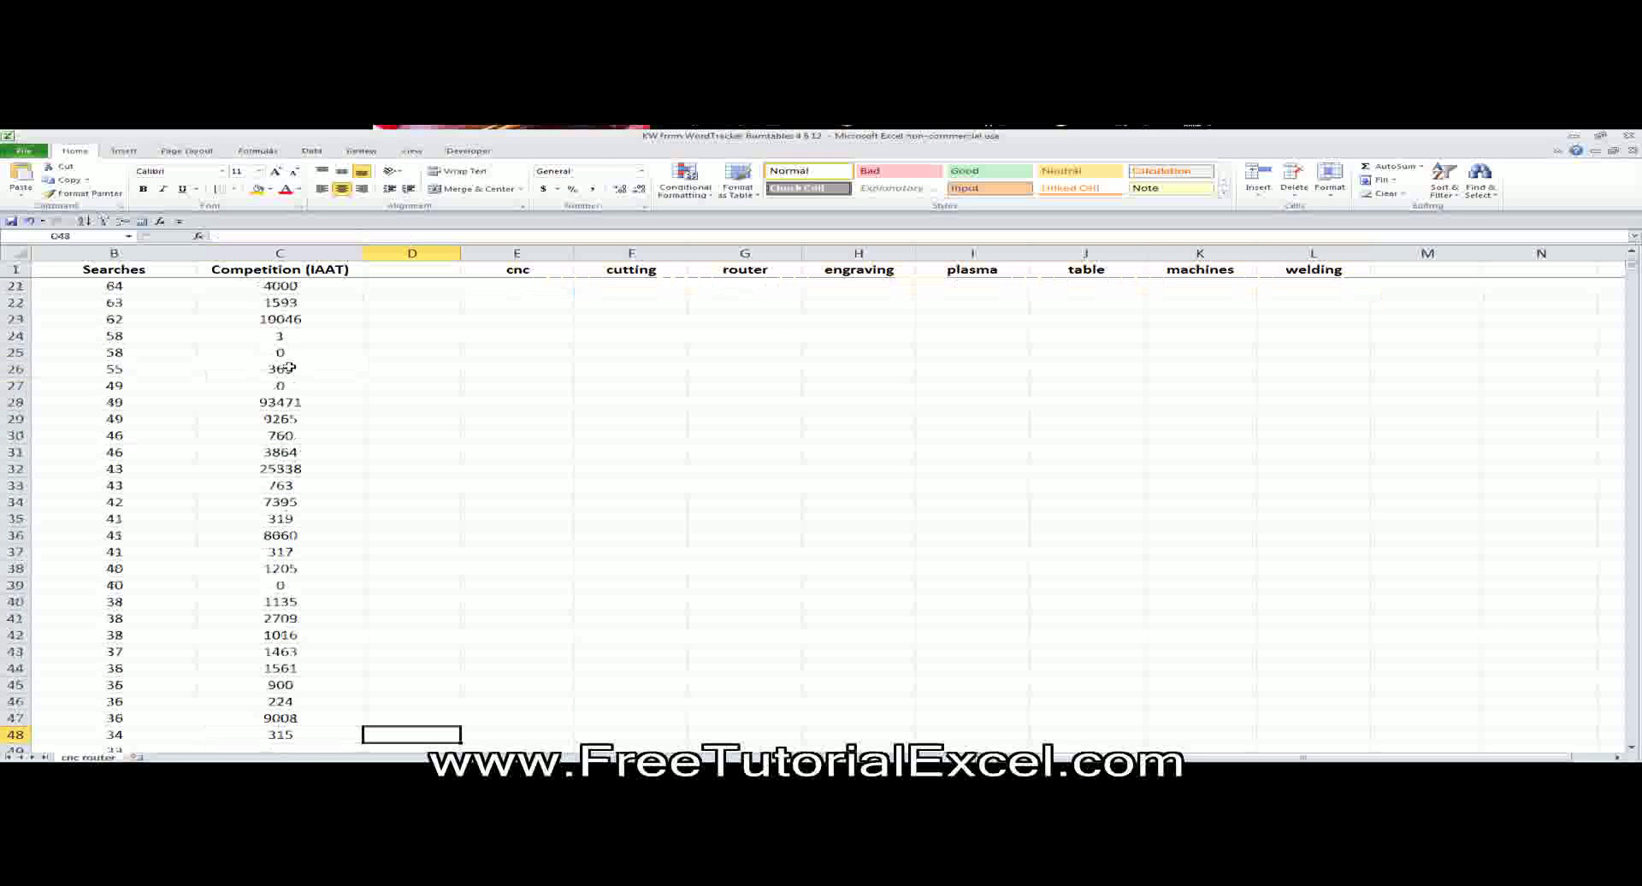
pyautogui.press('Right')
pyautogui.hotkey('ctrl', 'Home')
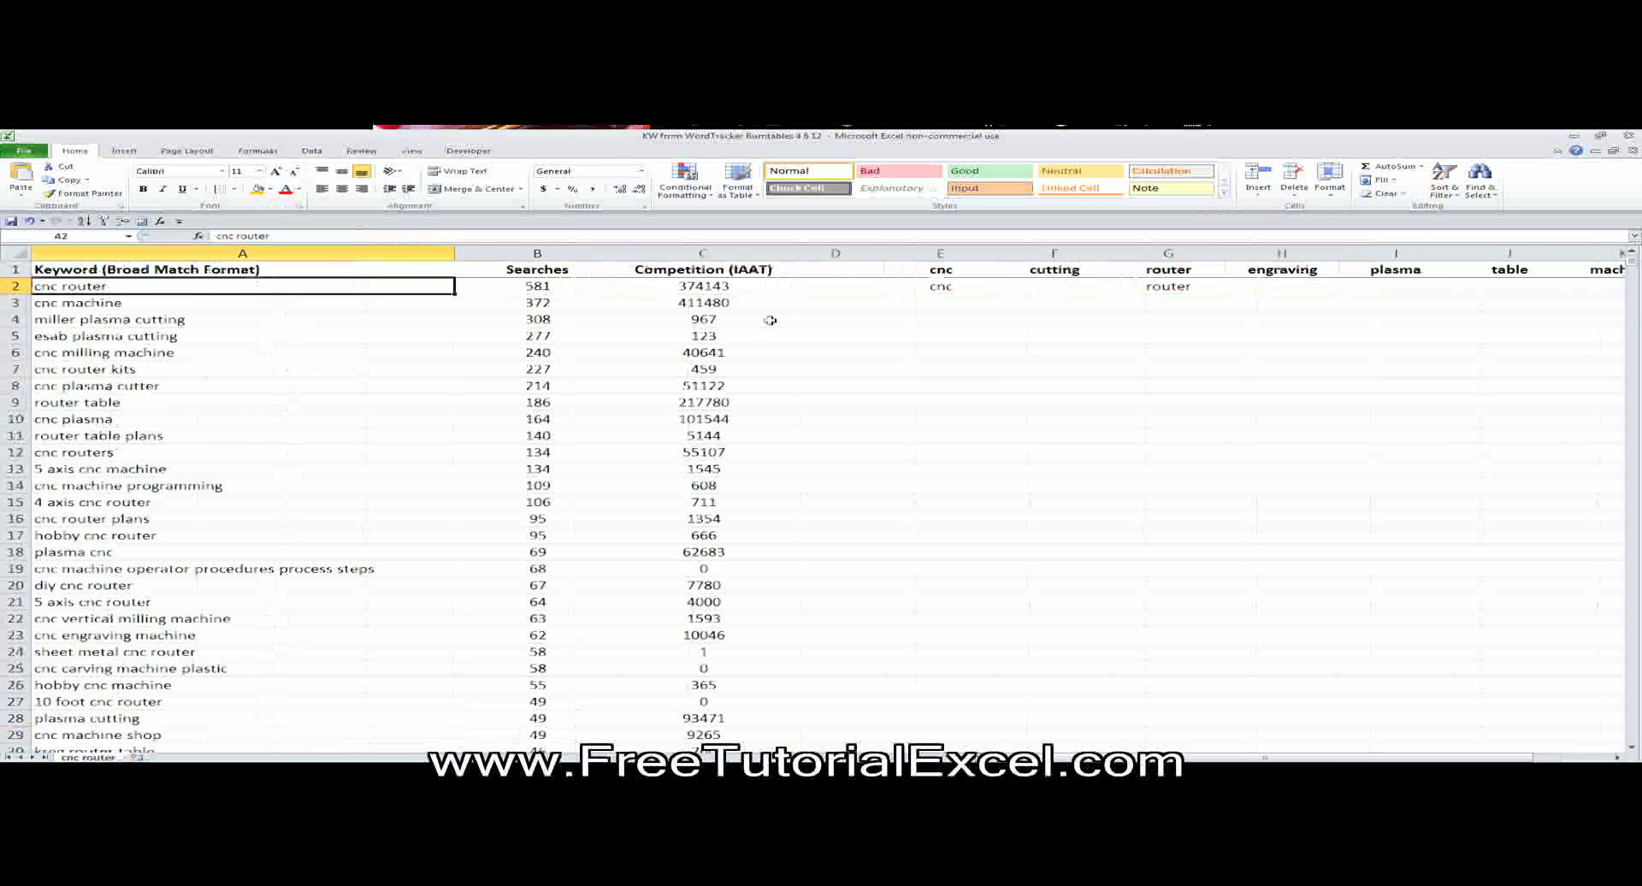
pyautogui.moveTo(956, 288); pyautogui.dragTo(1331, 285)
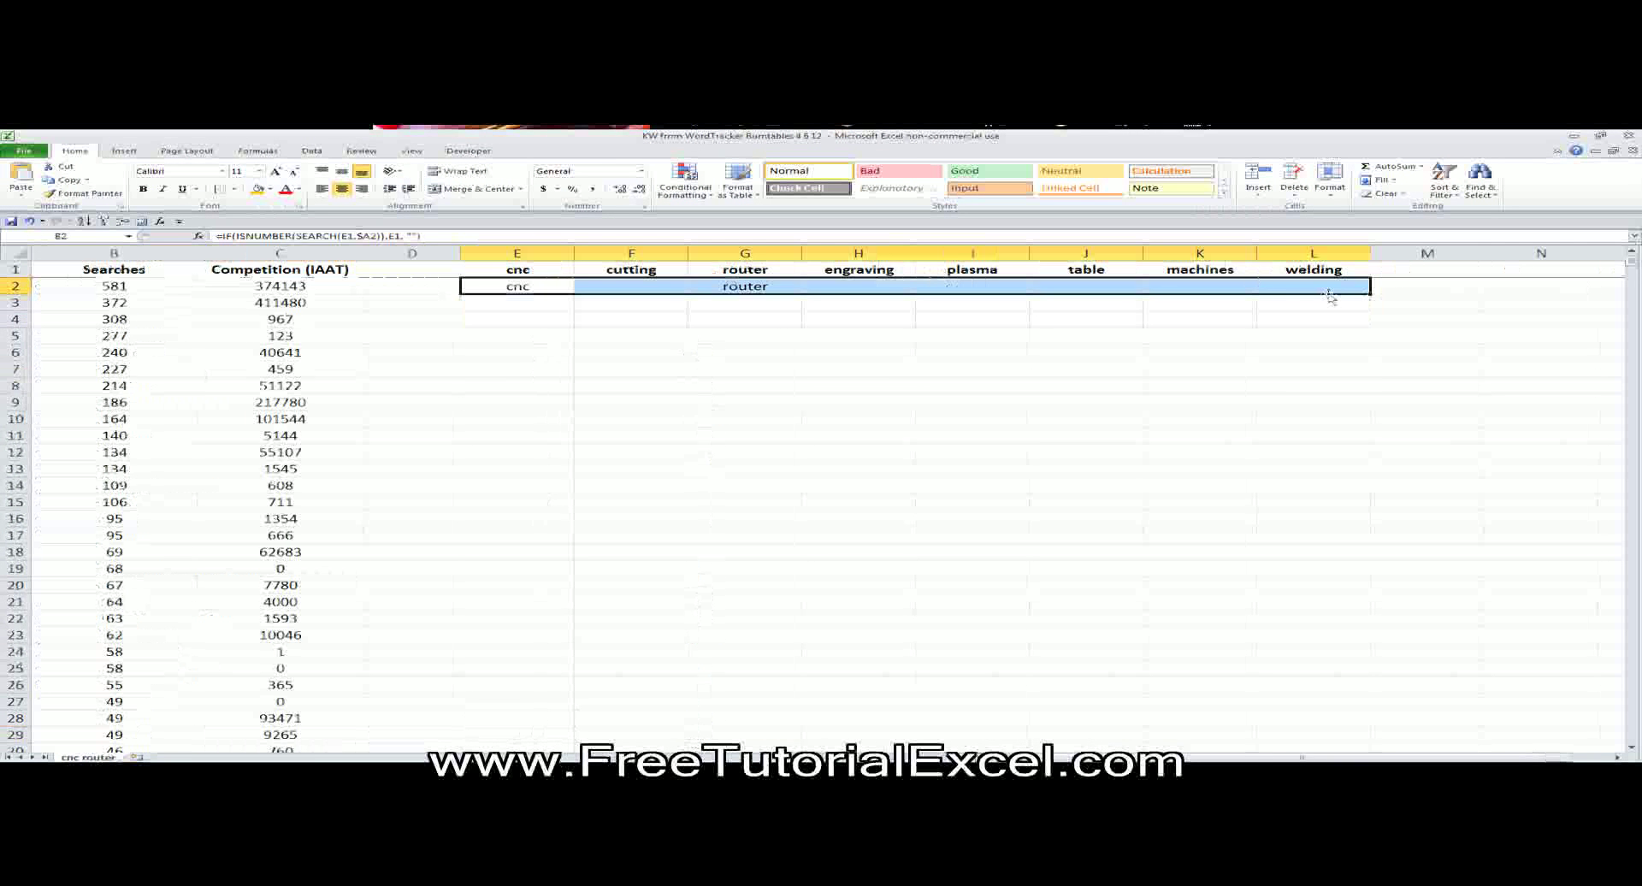
pyautogui.hotkey('ctrl', 'shift', 'Down')
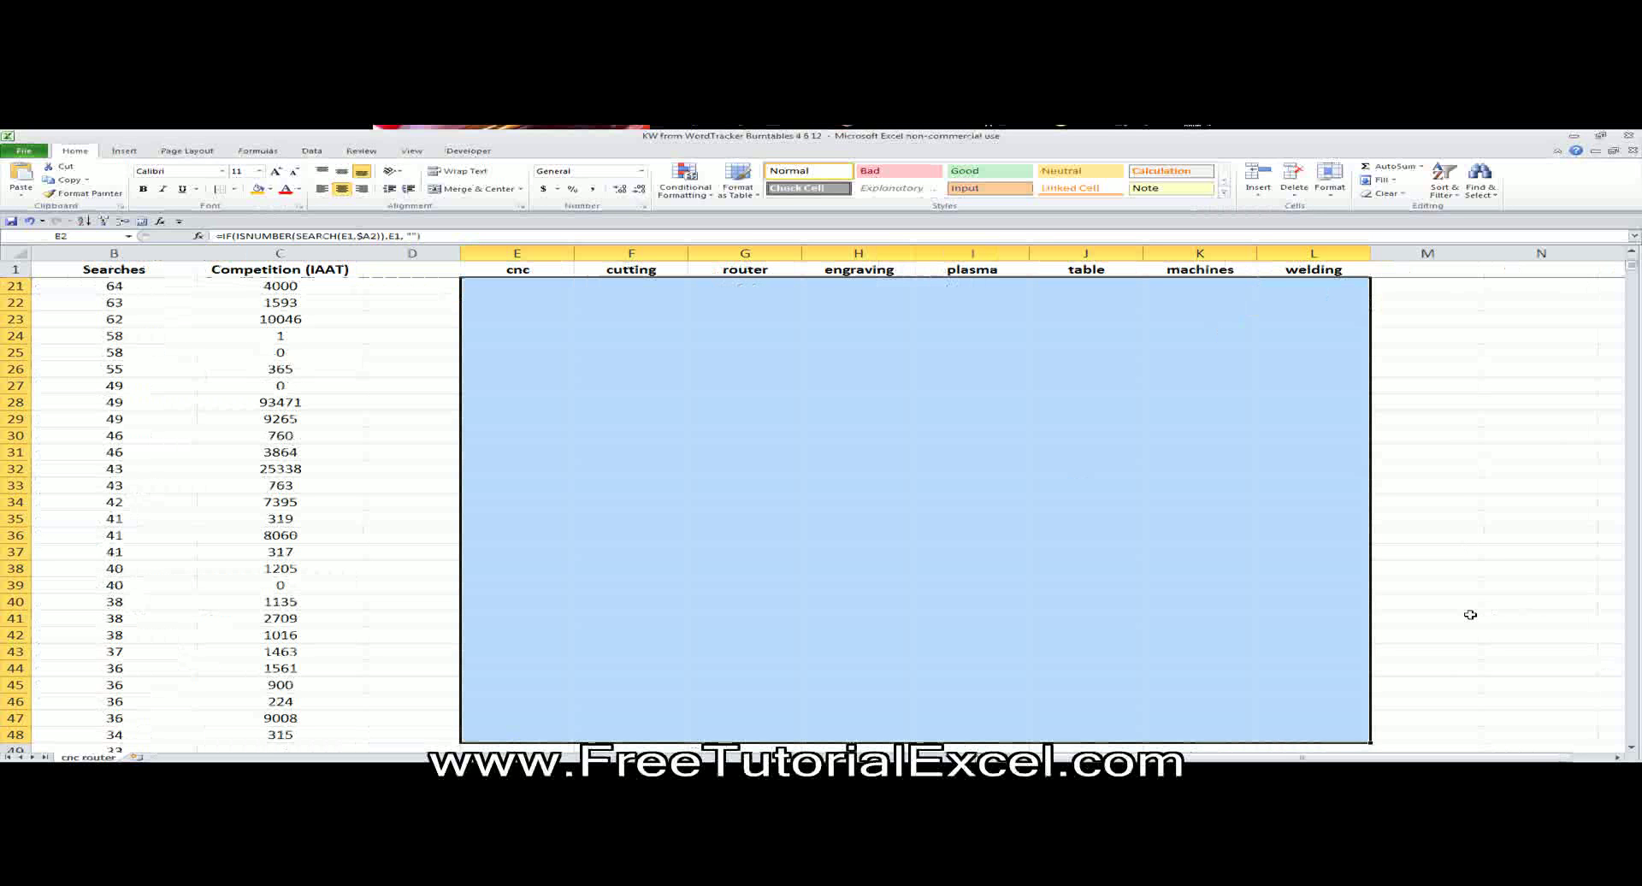
pyautogui.scroll(2, 1407, 446)
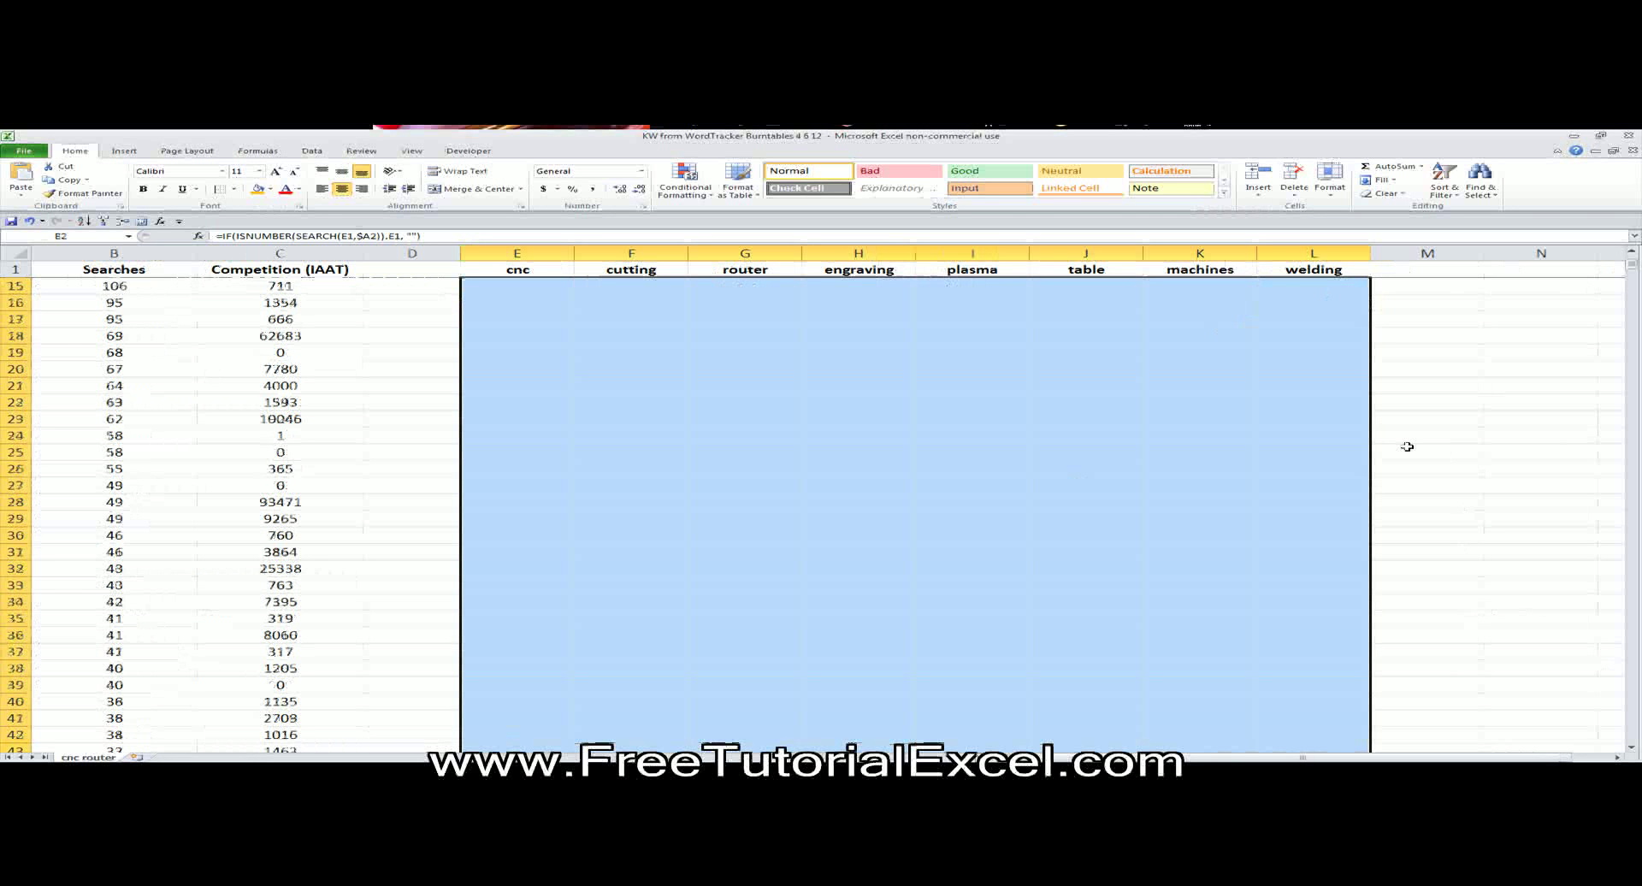
pyautogui.hotkey('ctrl', 'Home')
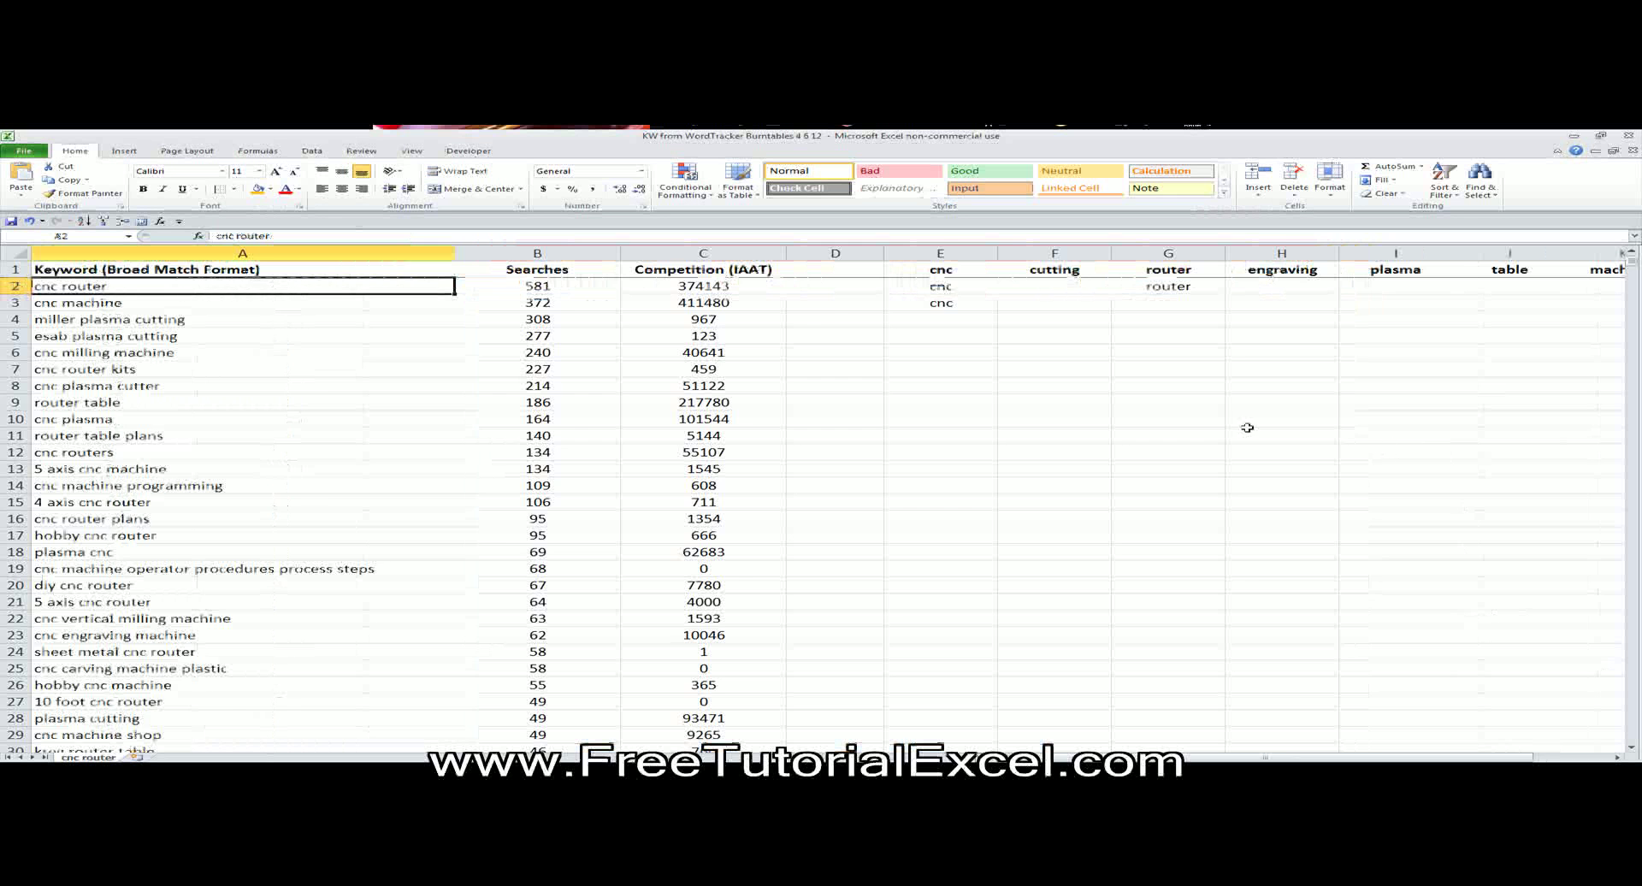
pyautogui.hotkey('ctrl', 'z')
# Clear the search formulas in F2:L2, keeping only the one in E2.
pyautogui.click(962, 286)
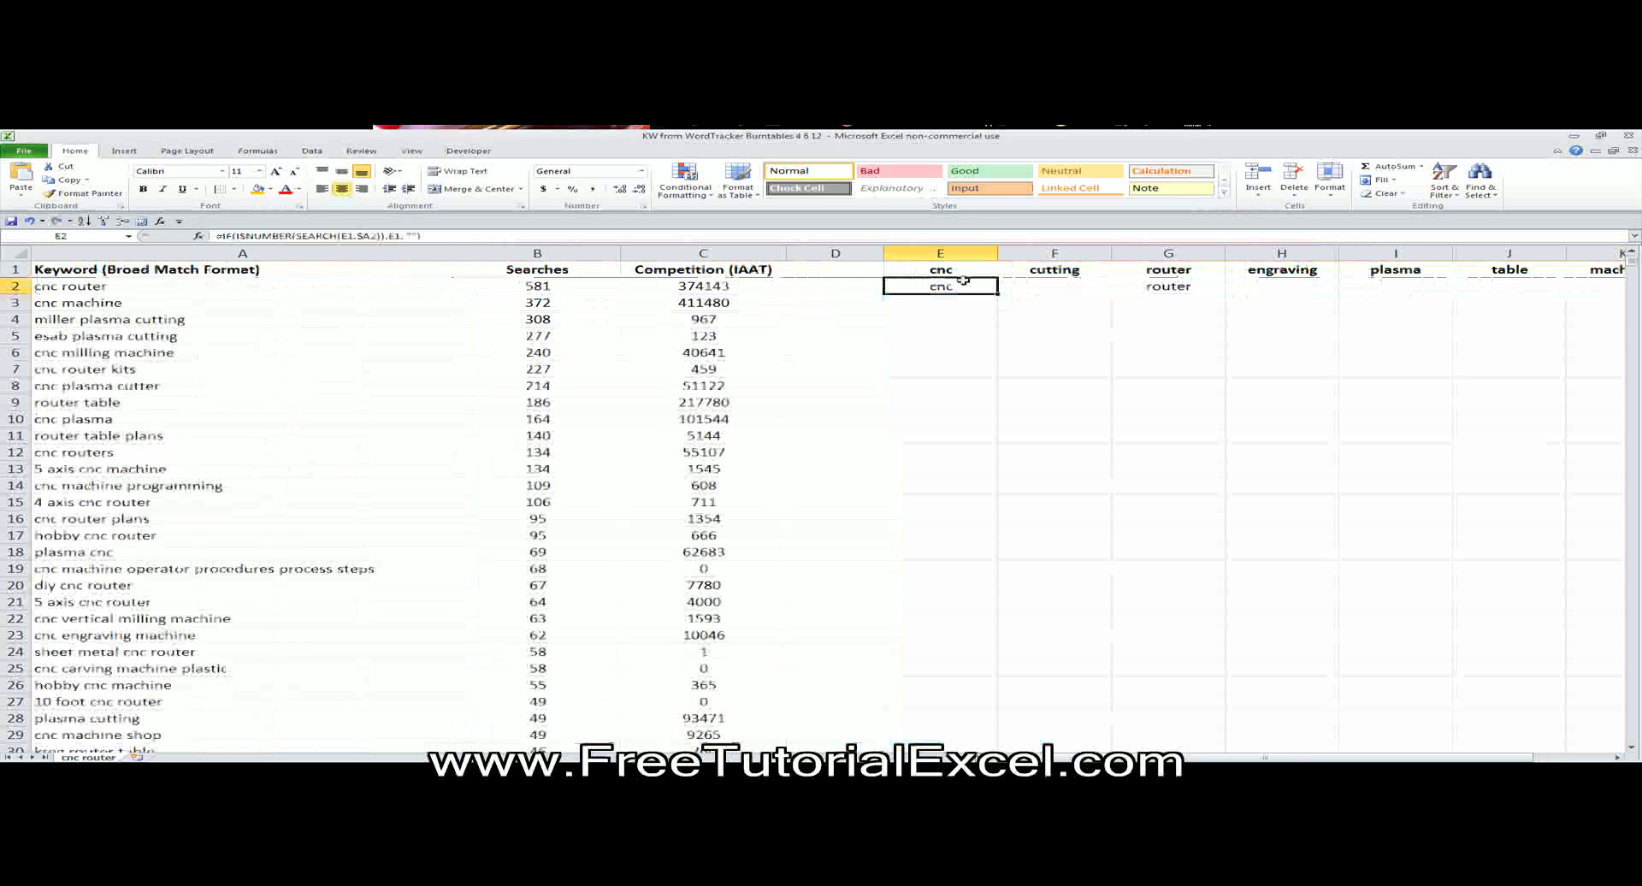
pyautogui.click(351, 236)
pyautogui.press('Escape')
pyautogui.moveTo(1095, 290); pyautogui.dragTo(1347, 292)
# Lock the header row in both search word references of E2, making the formula =IF(ISNUMBER(SEARCH(E$1,$A2)),E$1, "").
pyautogui.click(537, 287)
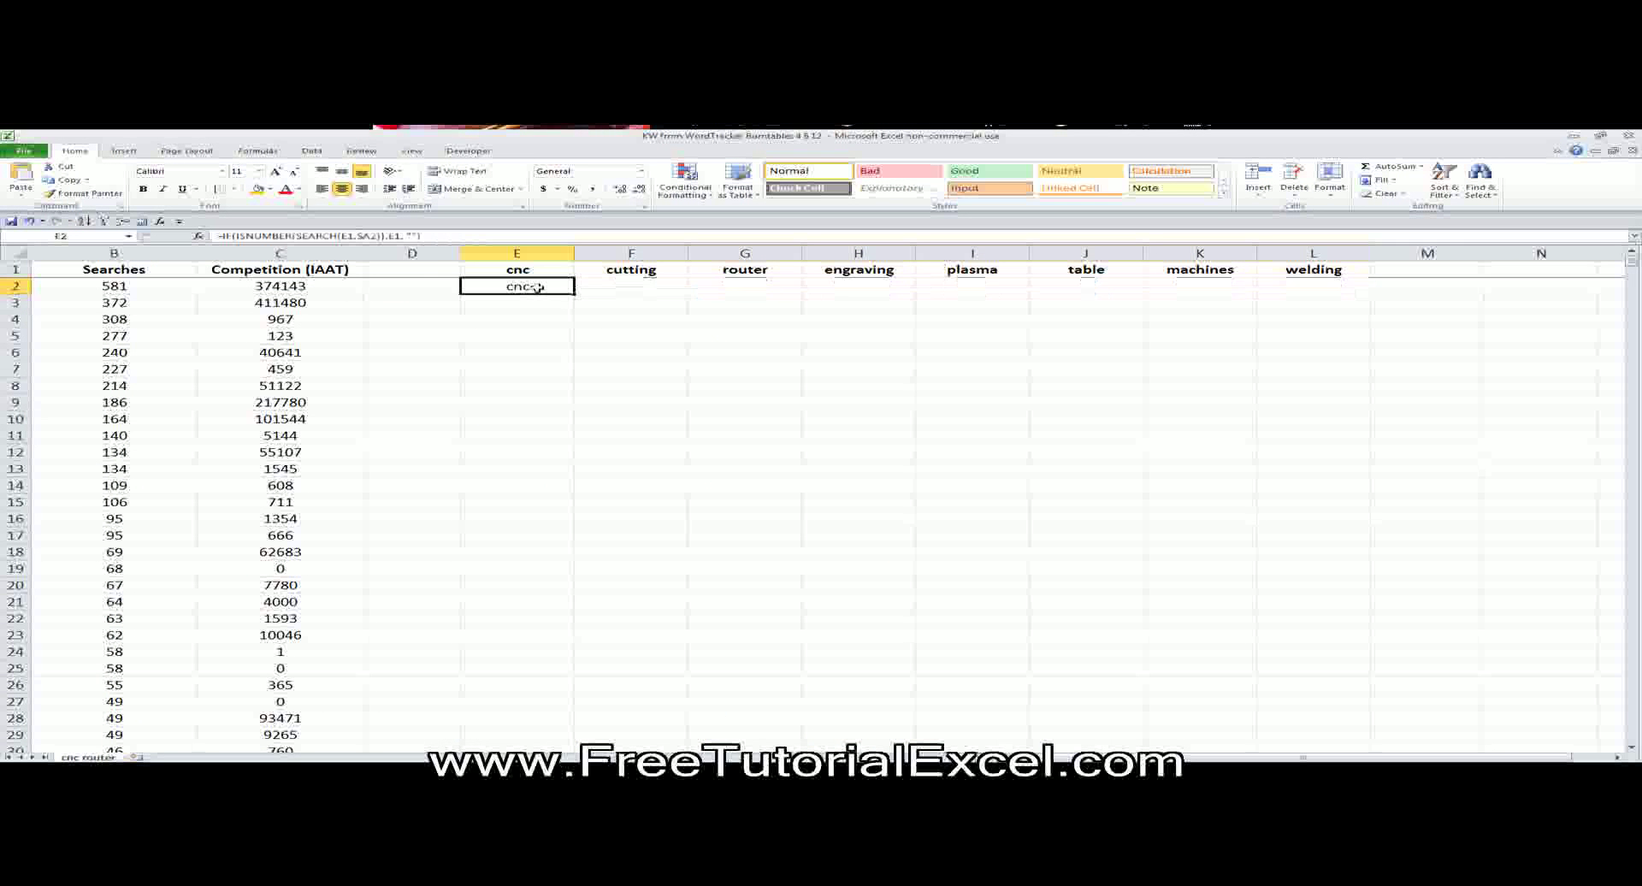
pyautogui.click(349, 236)
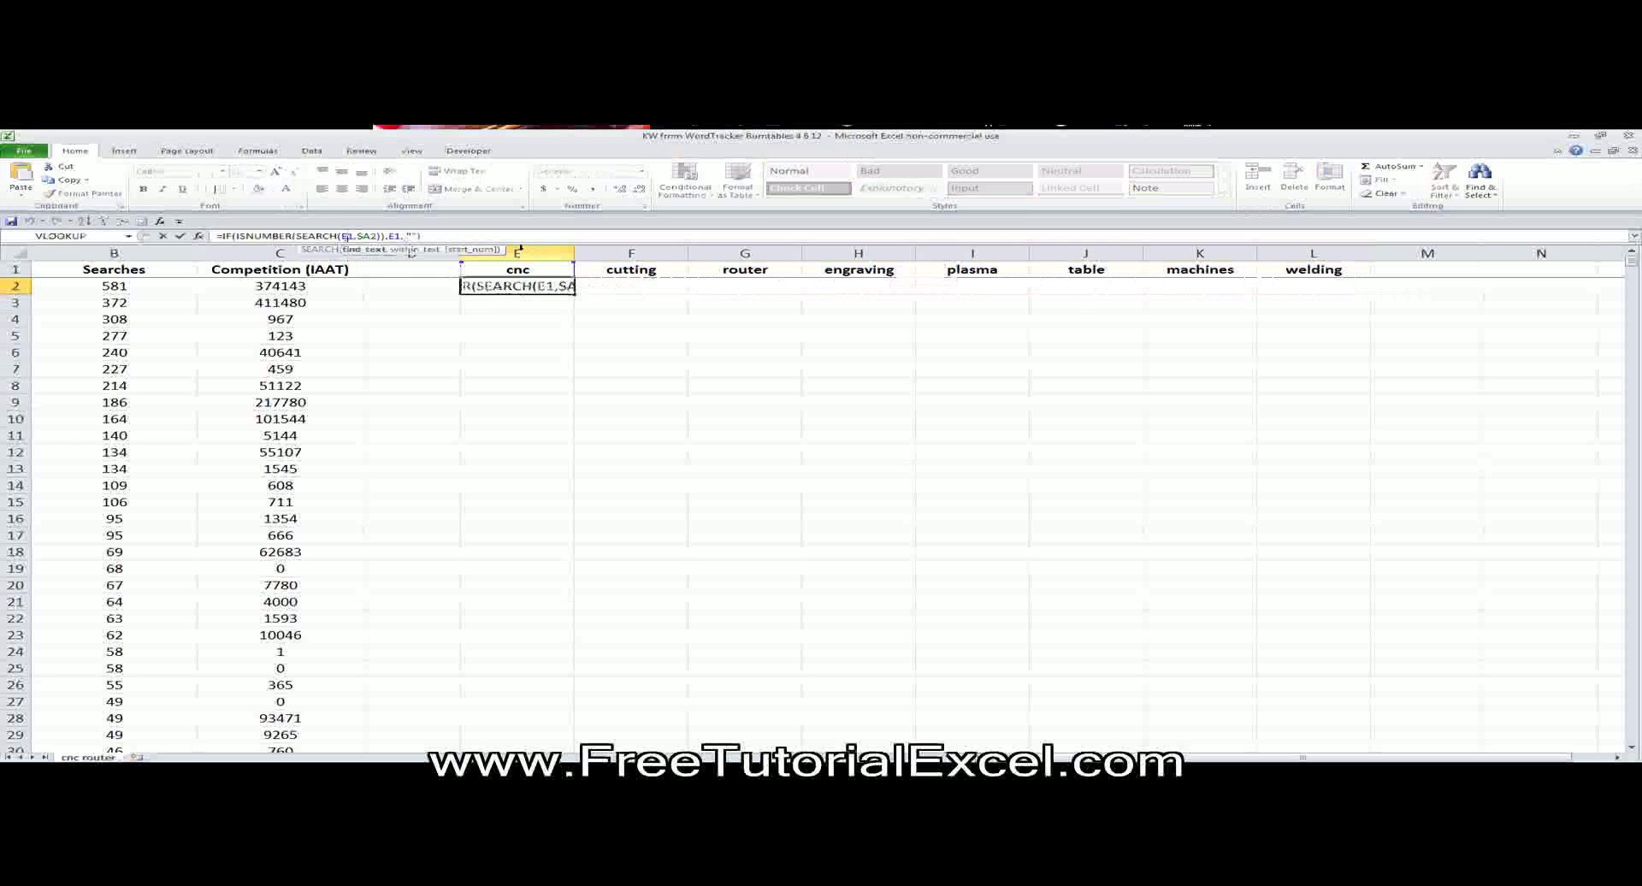
pyautogui.write('$')
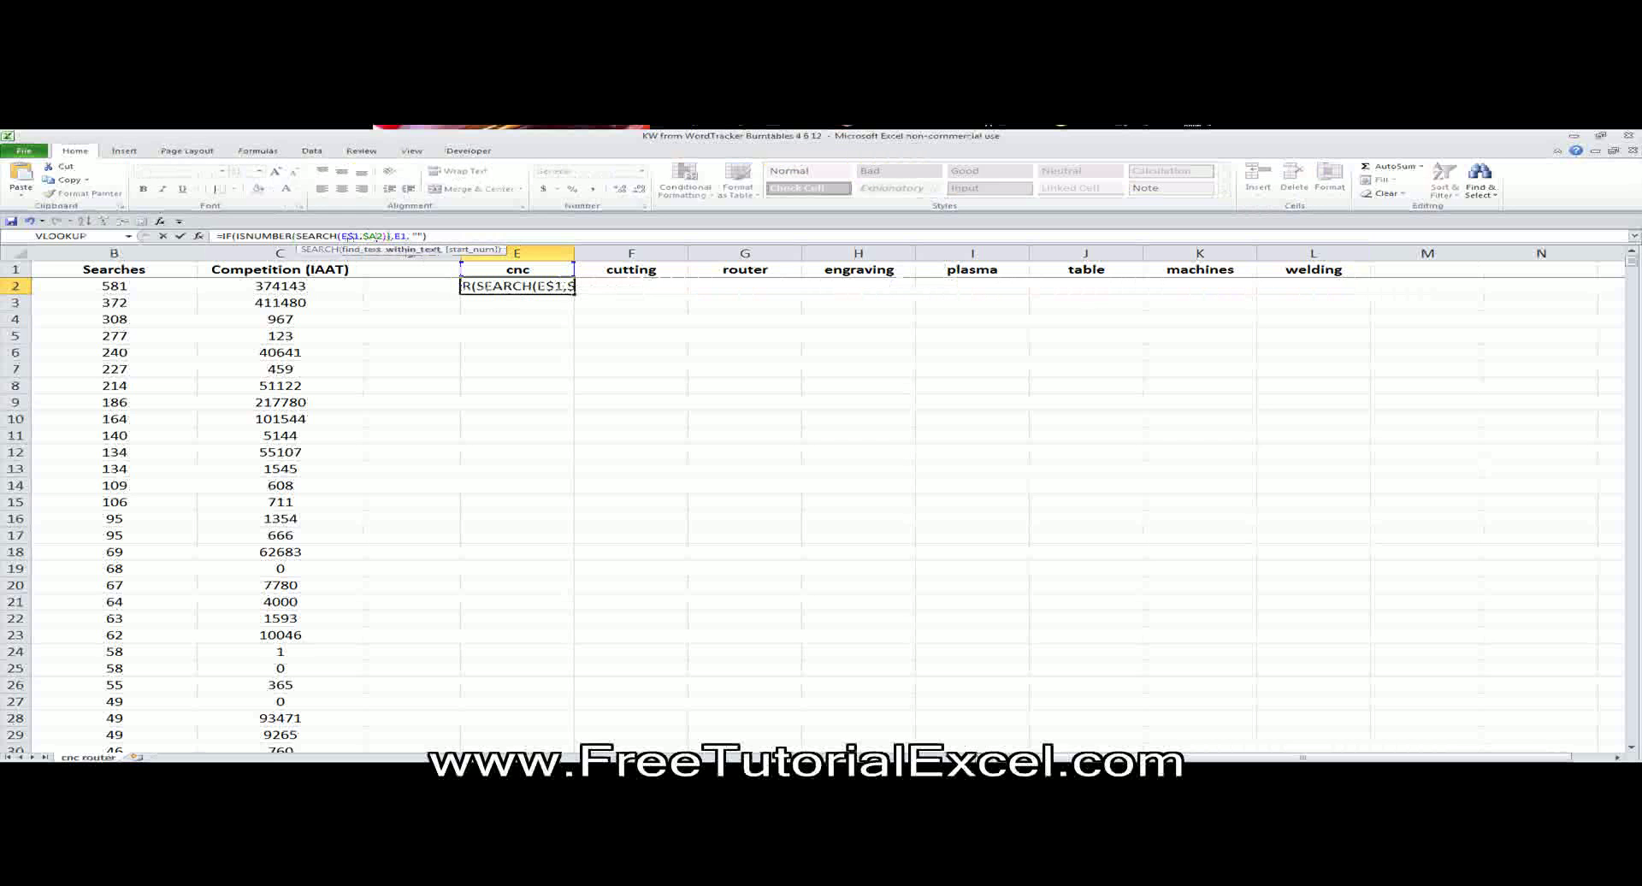
pyautogui.press('Right')
pyautogui.press('Right')
pyautogui.press('Right')
pyautogui.press('Right')
pyautogui.press('Right')
pyautogui.press('Right')
pyautogui.press('Right')
pyautogui.press('Right')
pyautogui.press('Right')
pyautogui.write('$')
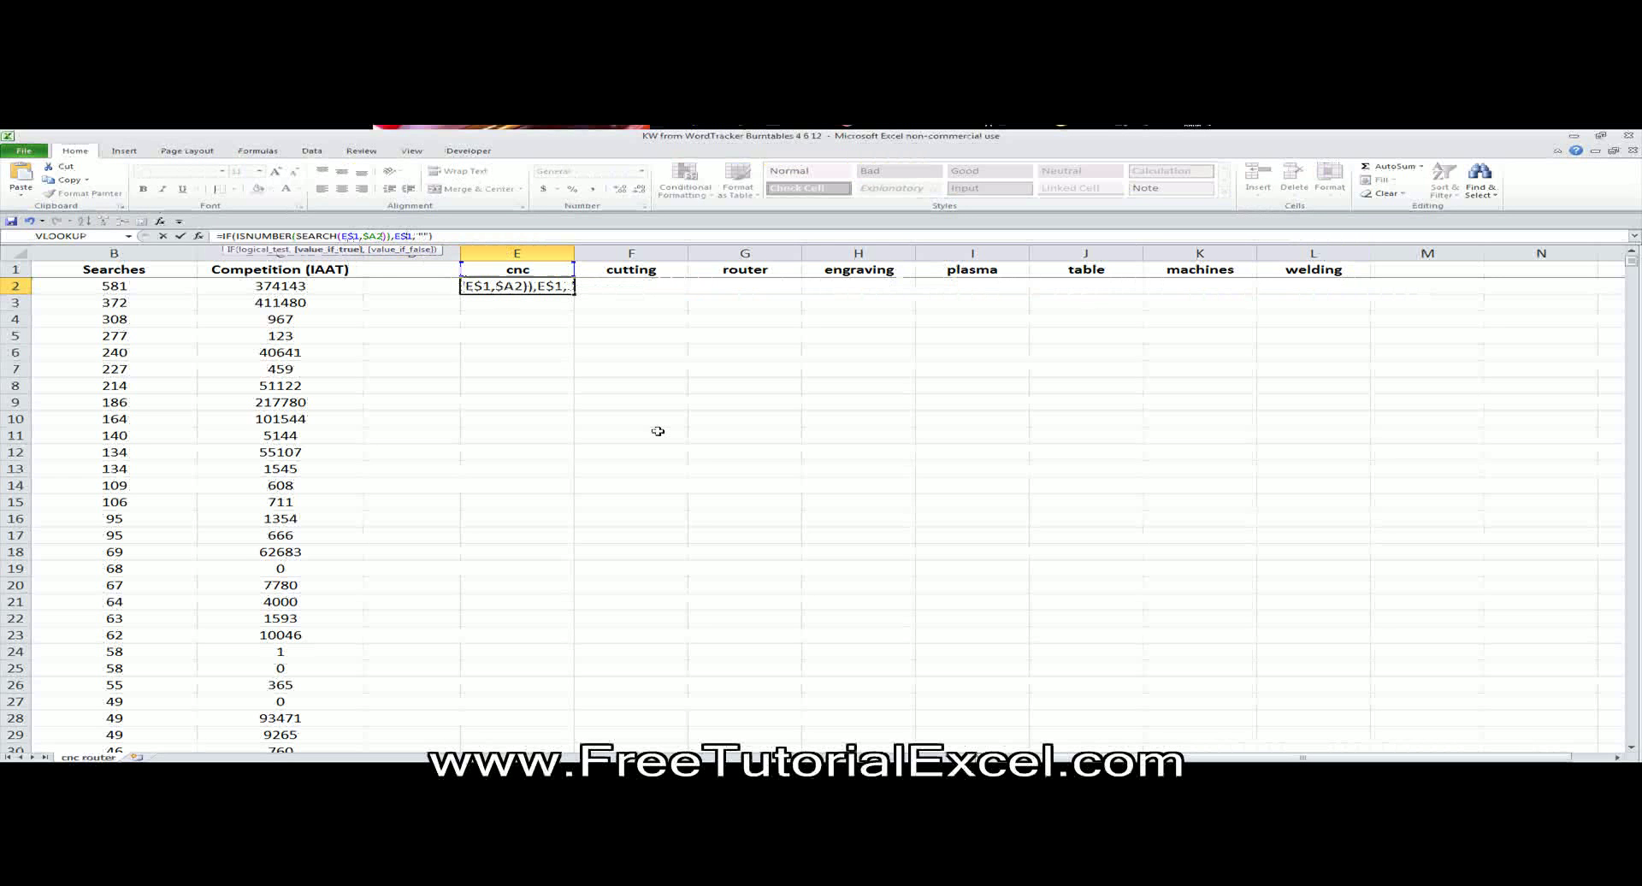
pyautogui.press('Return')
# Check the E2 formula's references against the keywords in column A and the search words in row 1.
pyautogui.click(1204, 750)
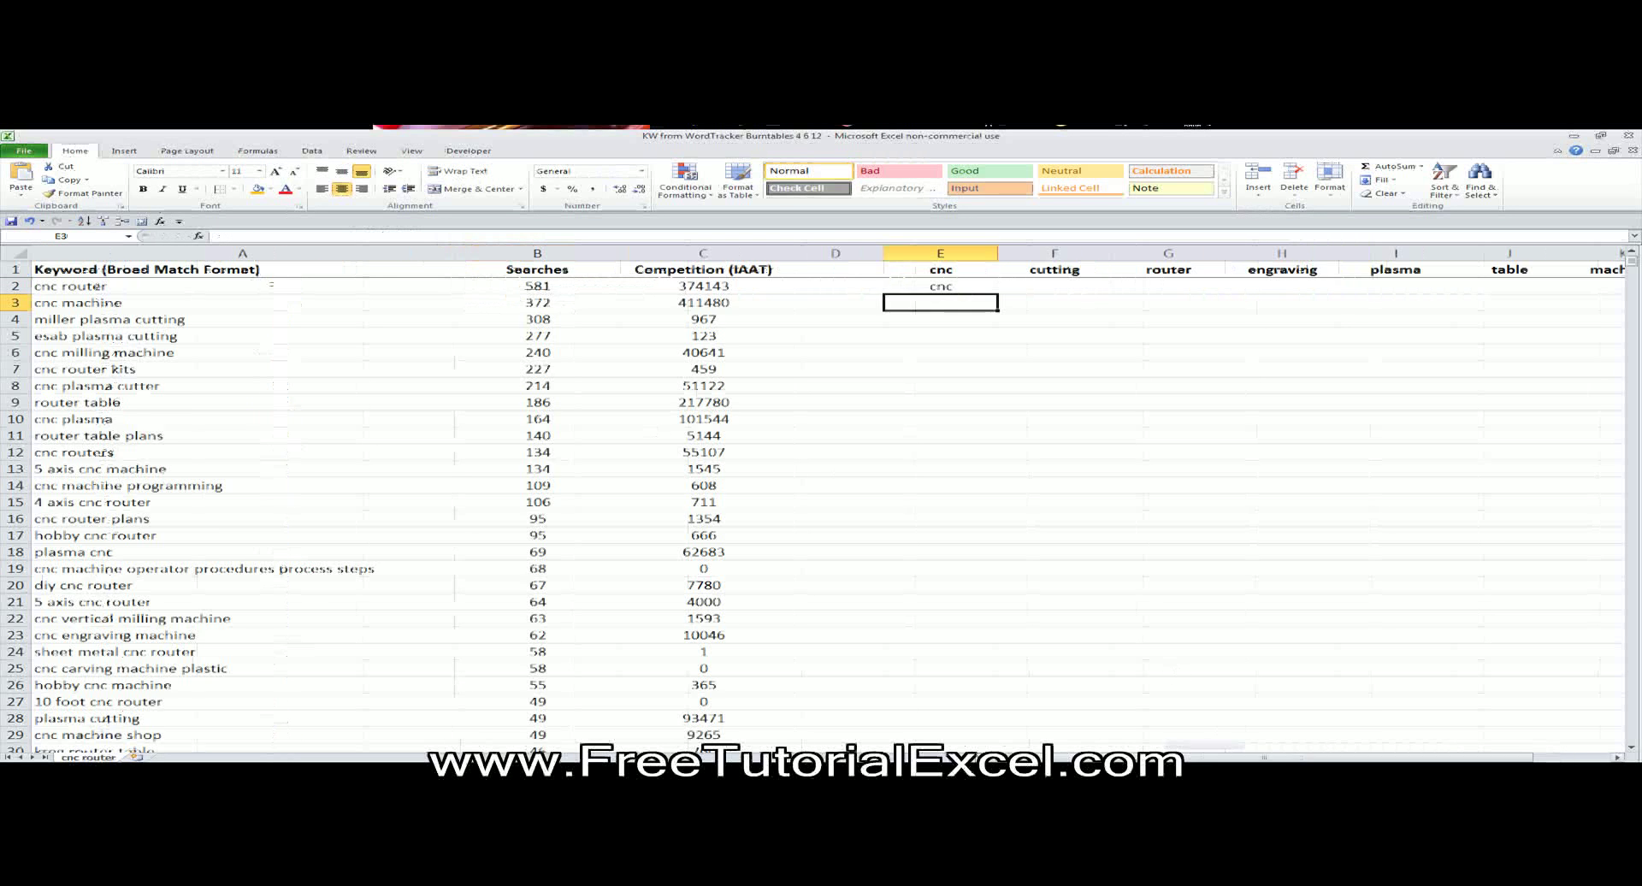
pyautogui.click(975, 287)
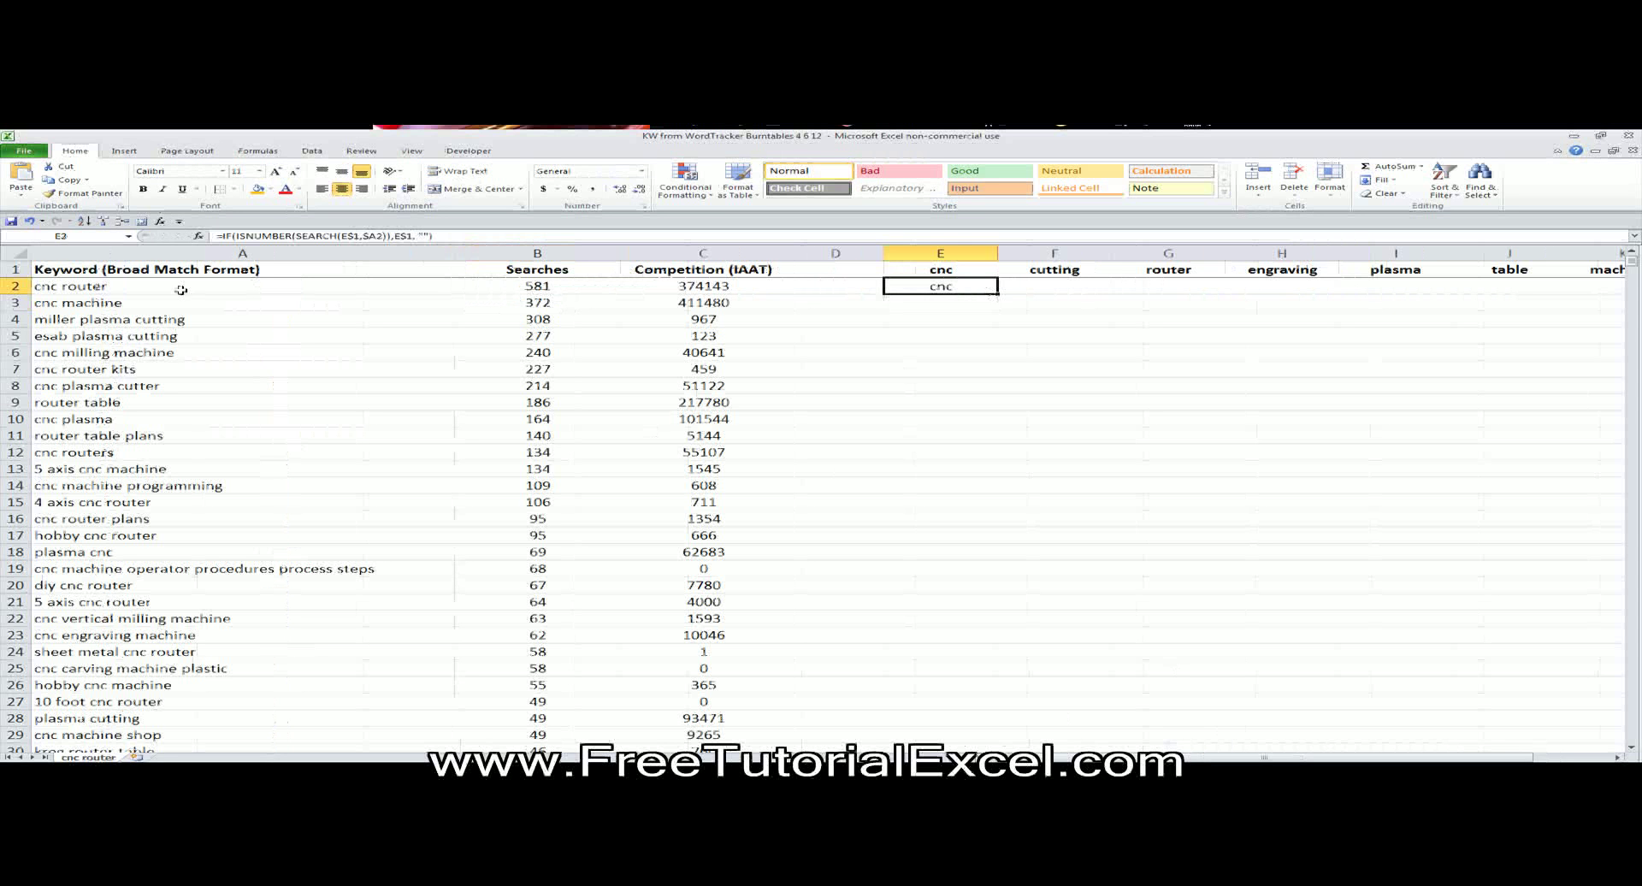
pyautogui.click(68, 303)
pyautogui.press('Down')
pyautogui.press('Down')
pyautogui.press('Down')
pyautogui.press('Down')
pyautogui.press('Down')
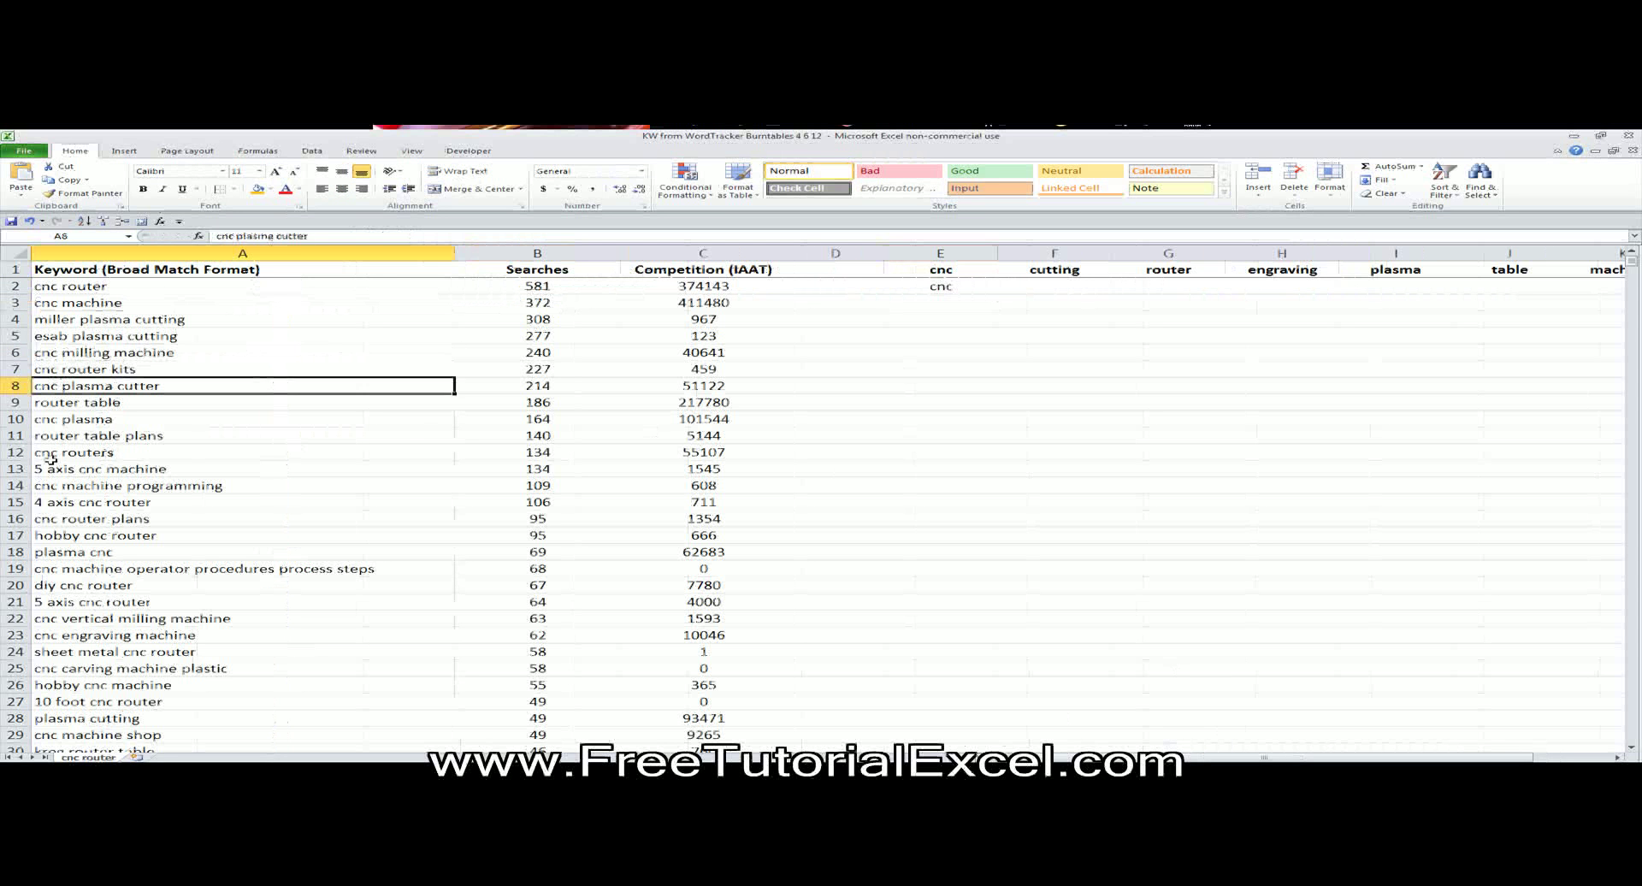
pyautogui.click(940, 269)
pyautogui.click(1060, 270)
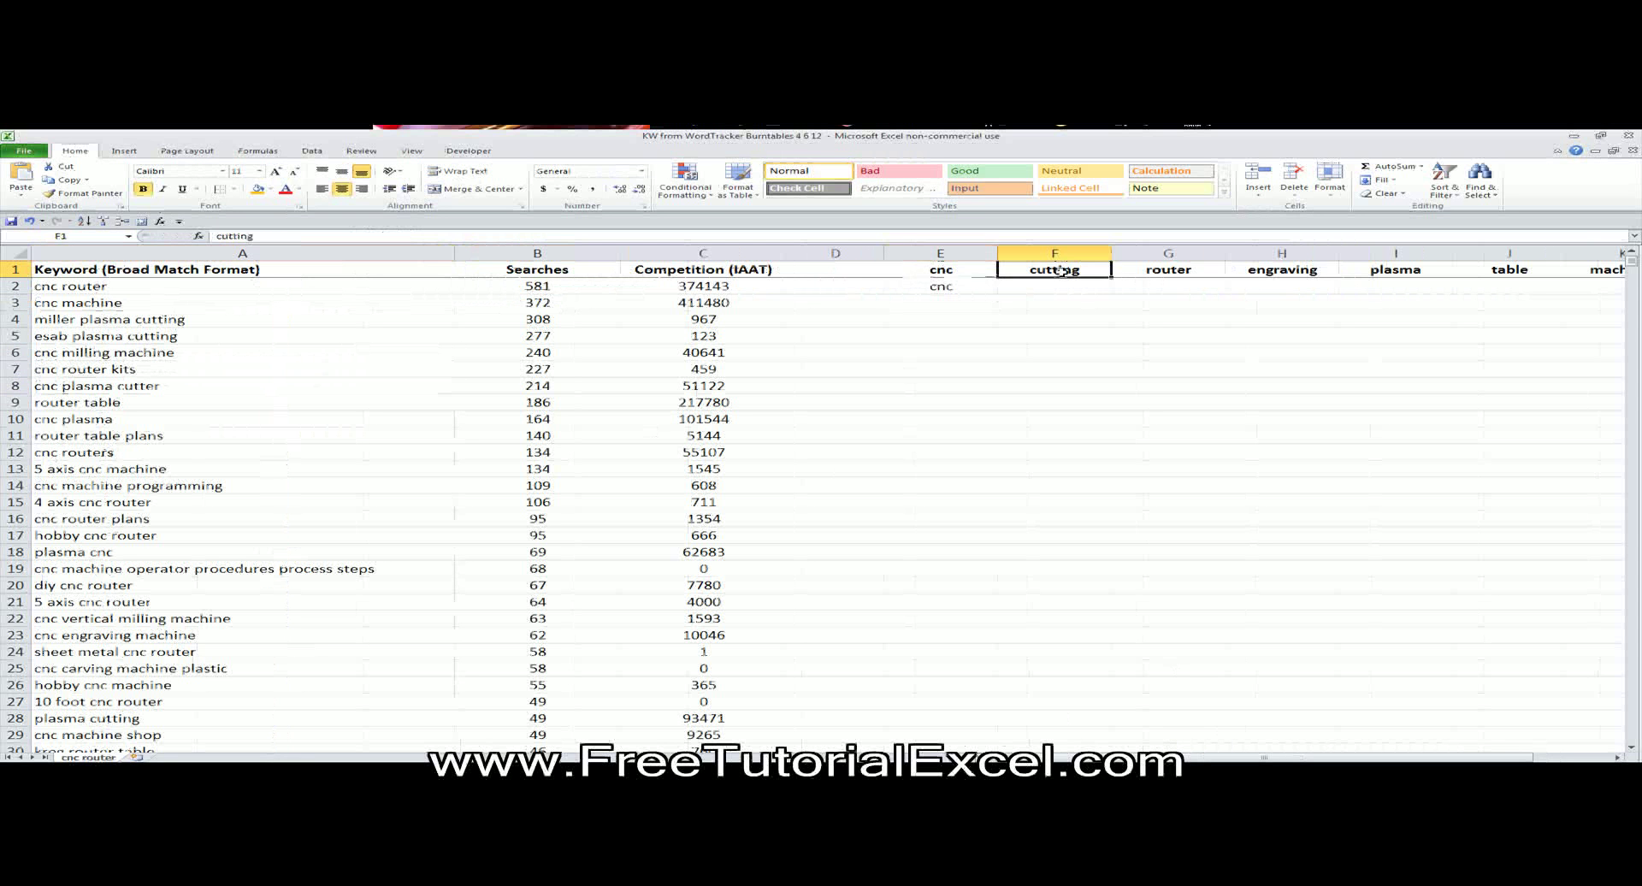
# Copy the corrected formula in E2 across through L2 and fill E2:L2 down to row 48.
pyautogui.click(900, 290)
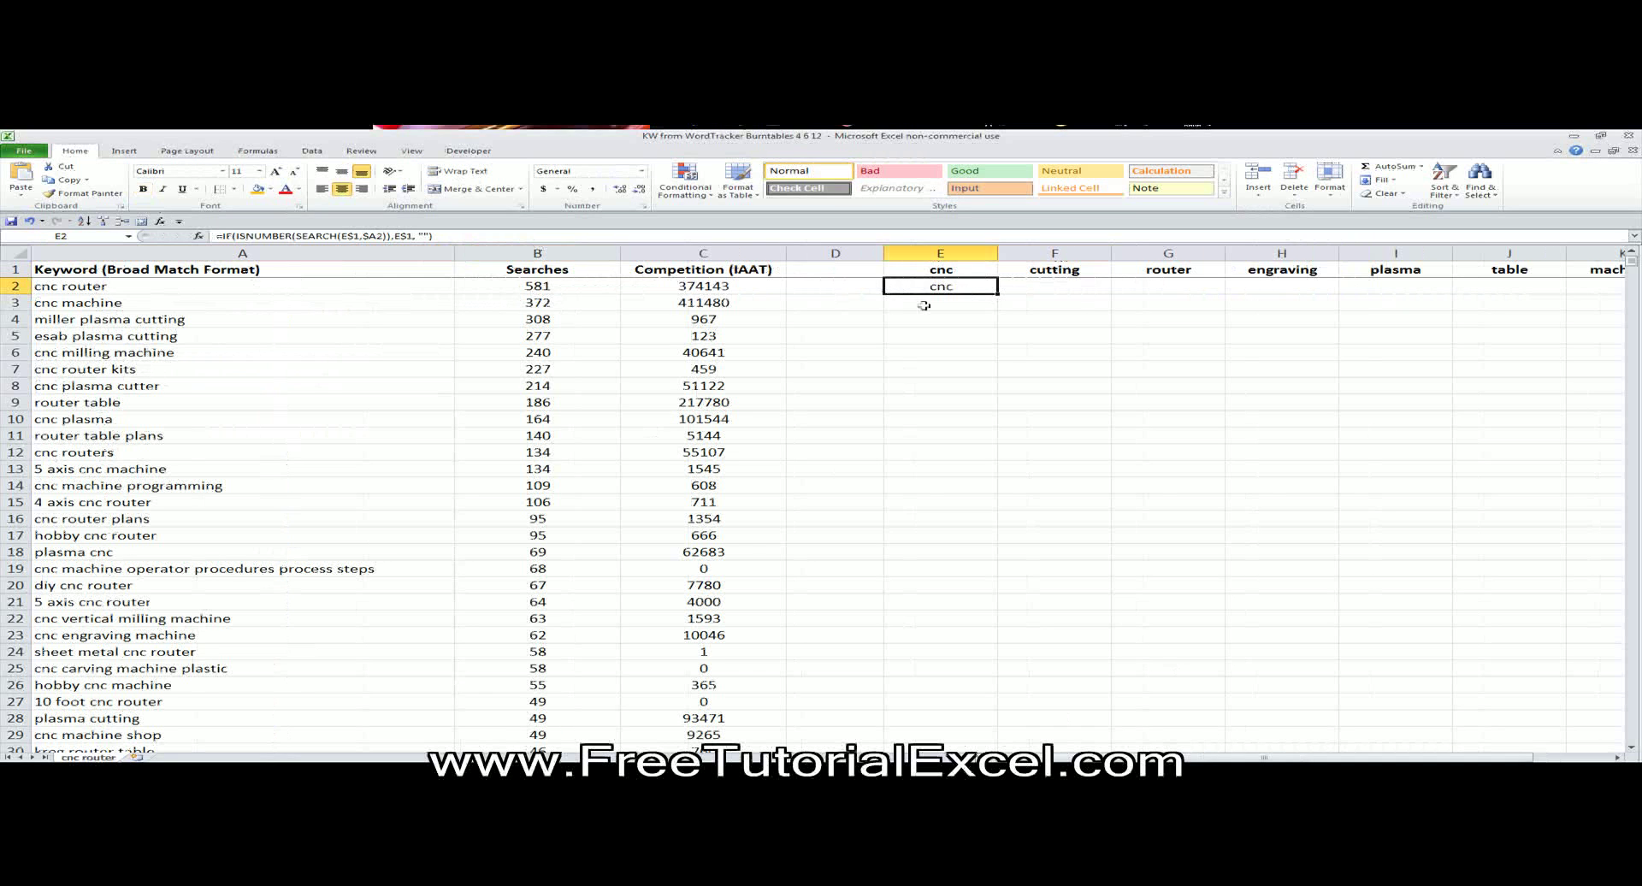
pyautogui.moveTo(993, 298); pyautogui.dragTo(1368, 291)
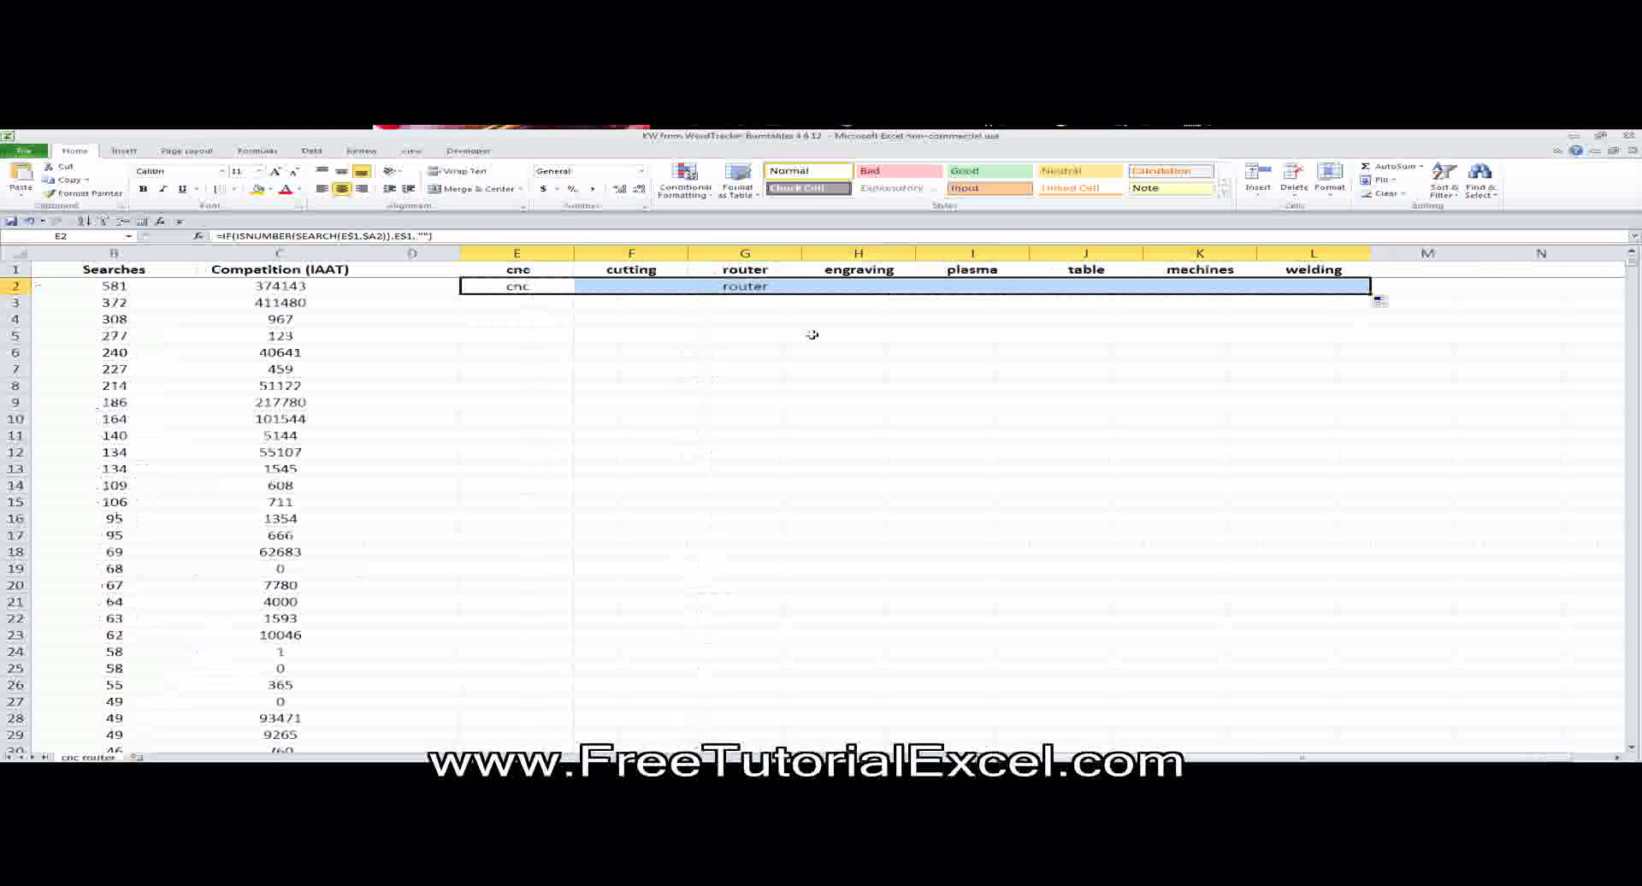
pyautogui.moveTo(509, 291); pyautogui.dragTo(1337, 294)
pyautogui.hotkey('ctrl', 'shift', 'End')
pyautogui.hotkey('ctrl', 'd')
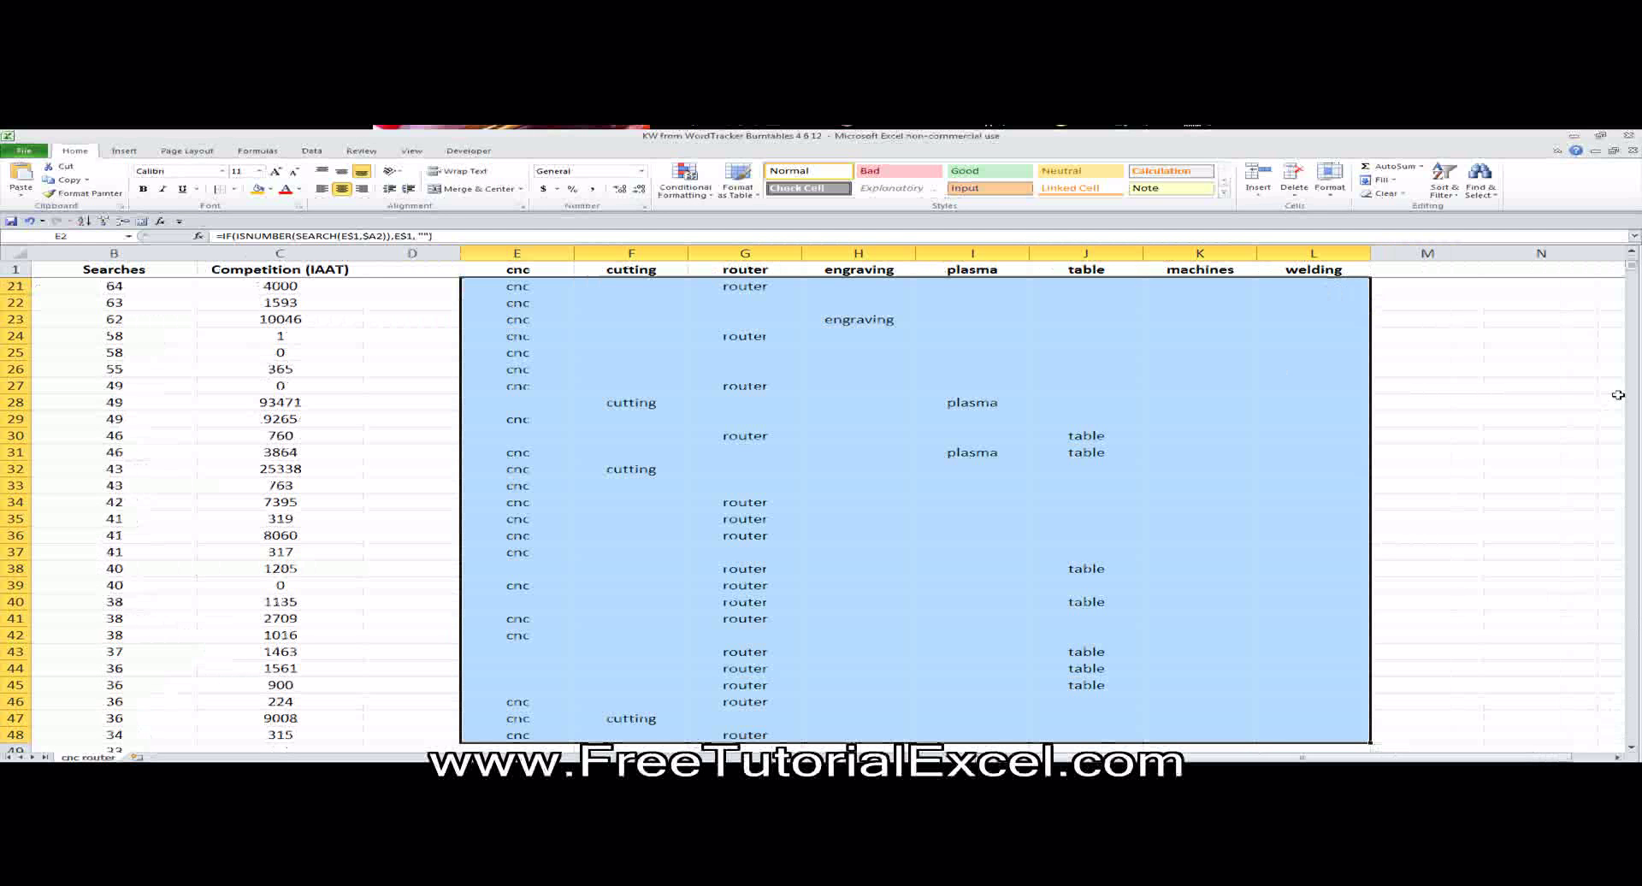
# Enter s in E2001 to mark the last data row of the keyword list.
pyautogui.scroll(-3, 525, 537)
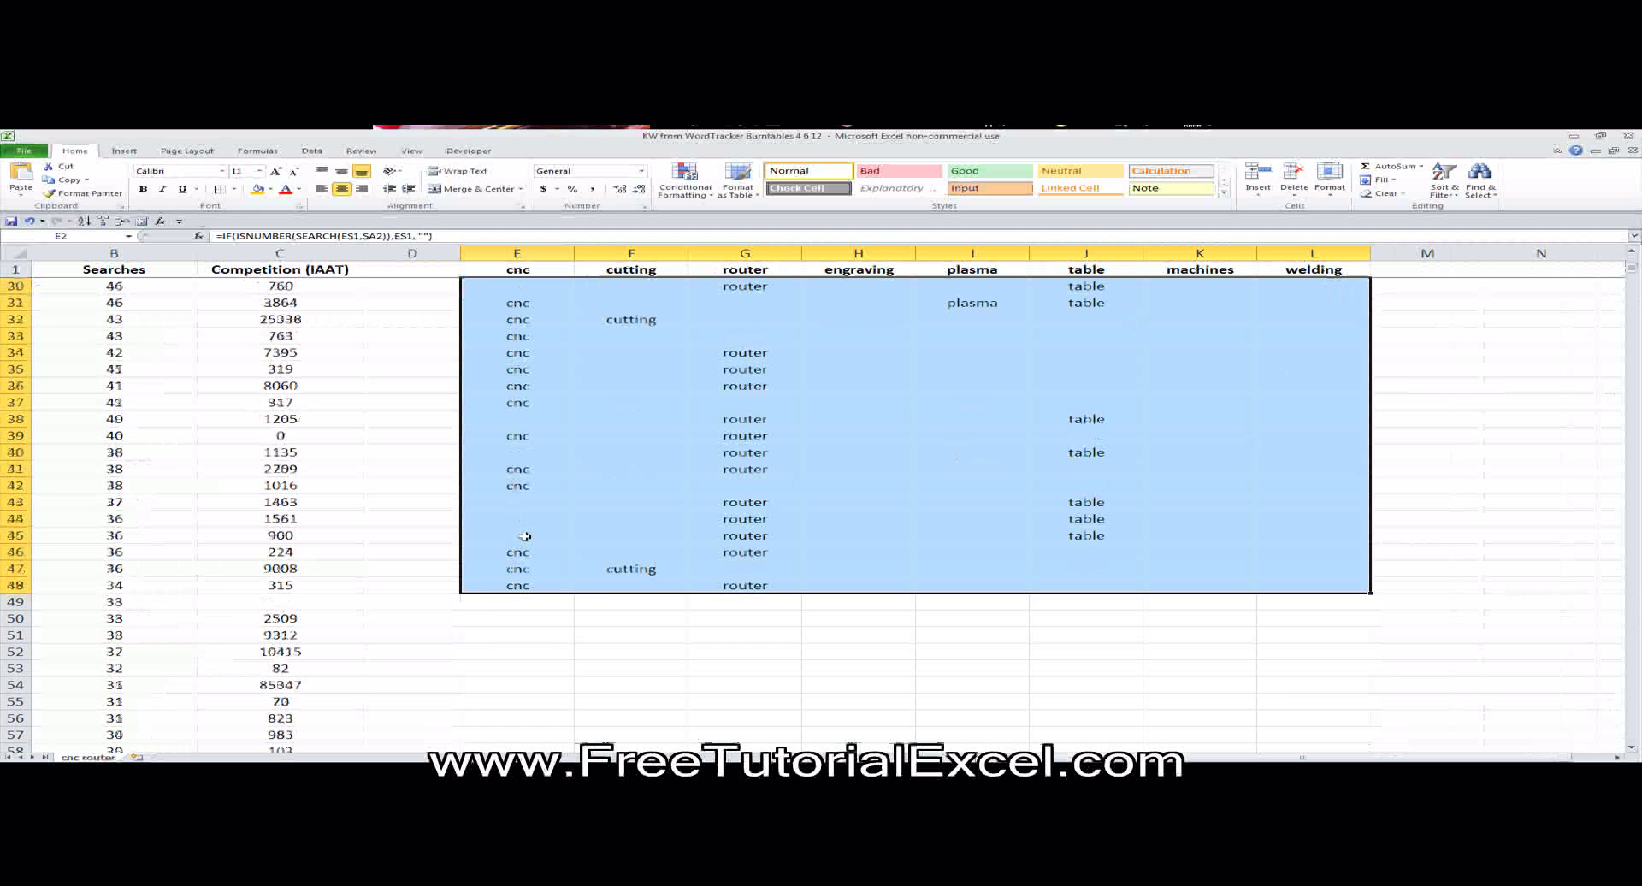
pyautogui.moveTo(494, 590); pyautogui.dragTo(1270, 581)
pyautogui.hotkey('ctrl', 'shift', 'Down')
pyautogui.click(287, 427)
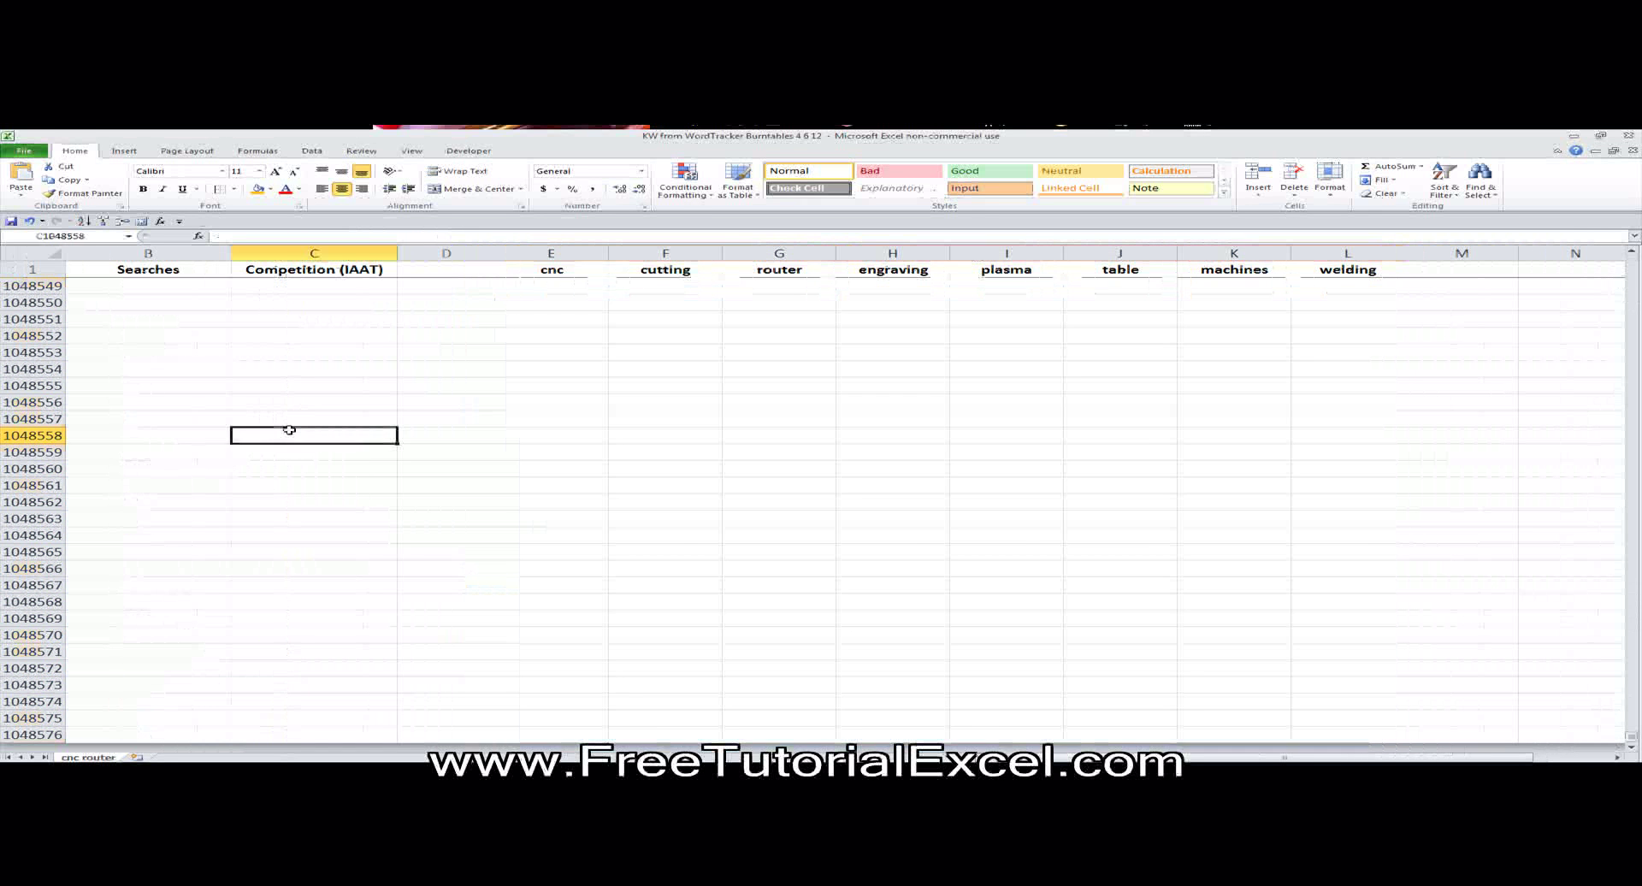
pyautogui.hotkey('ctrl', 'Up')
pyautogui.press('Right')
pyautogui.press('Right')
pyautogui.write('s')
pyautogui.press('Escape')
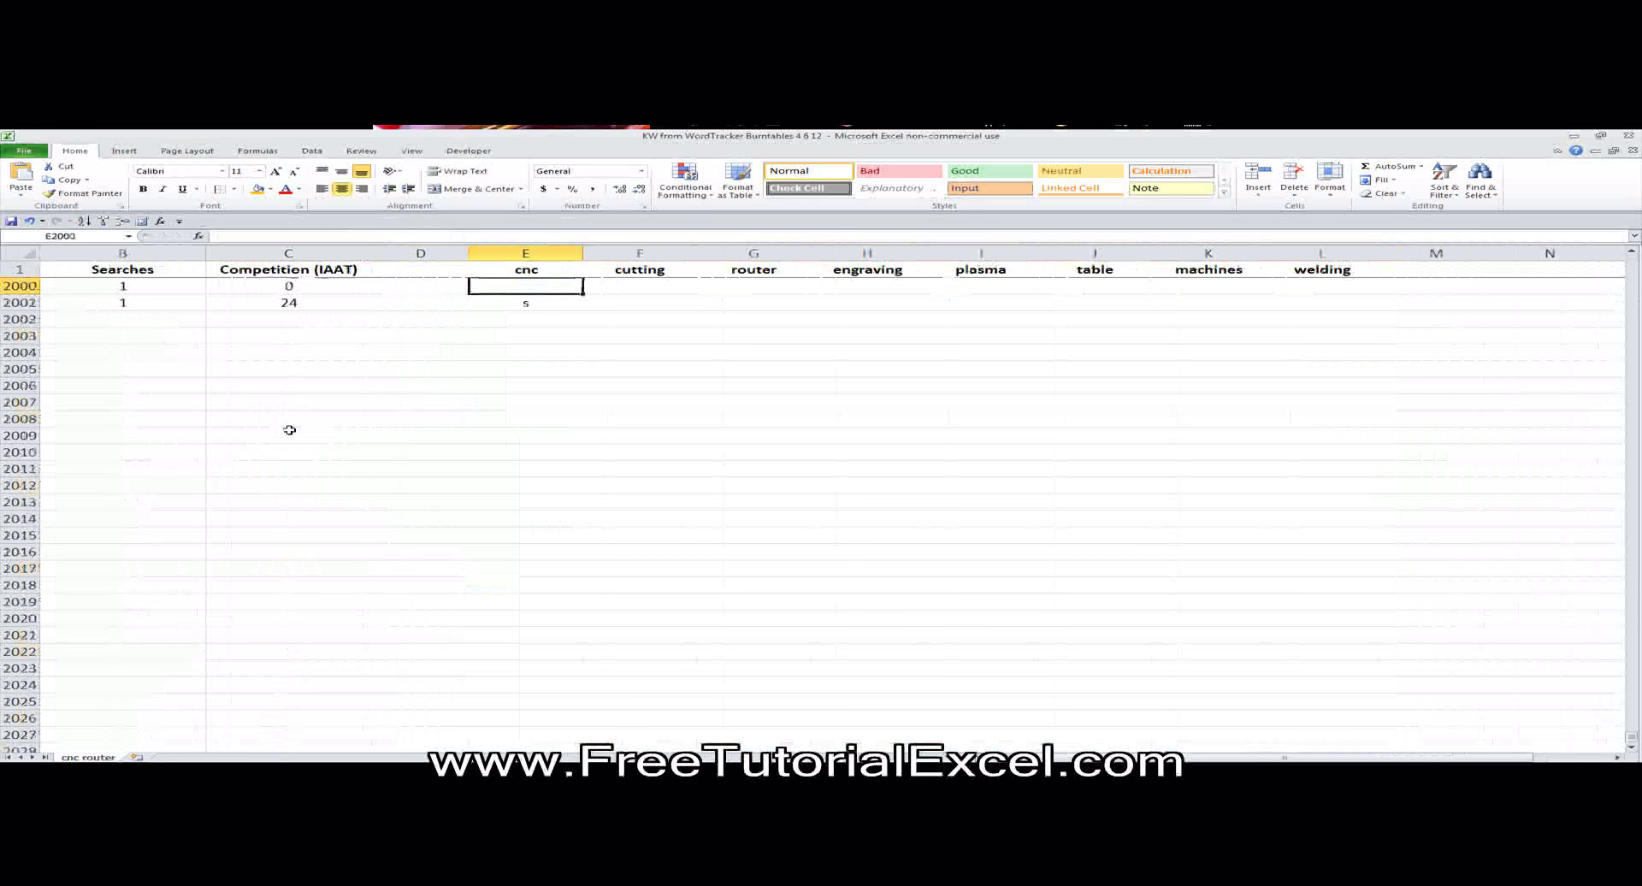
# Fill the search formulas in E48:L48 down through row 2001.
pyautogui.hotkey('ctrl', 'Up')
pyautogui.hotkey('ctrl', 'shift', 'Right')
pyautogui.hotkey('ctrl', 'shift', 'Down')
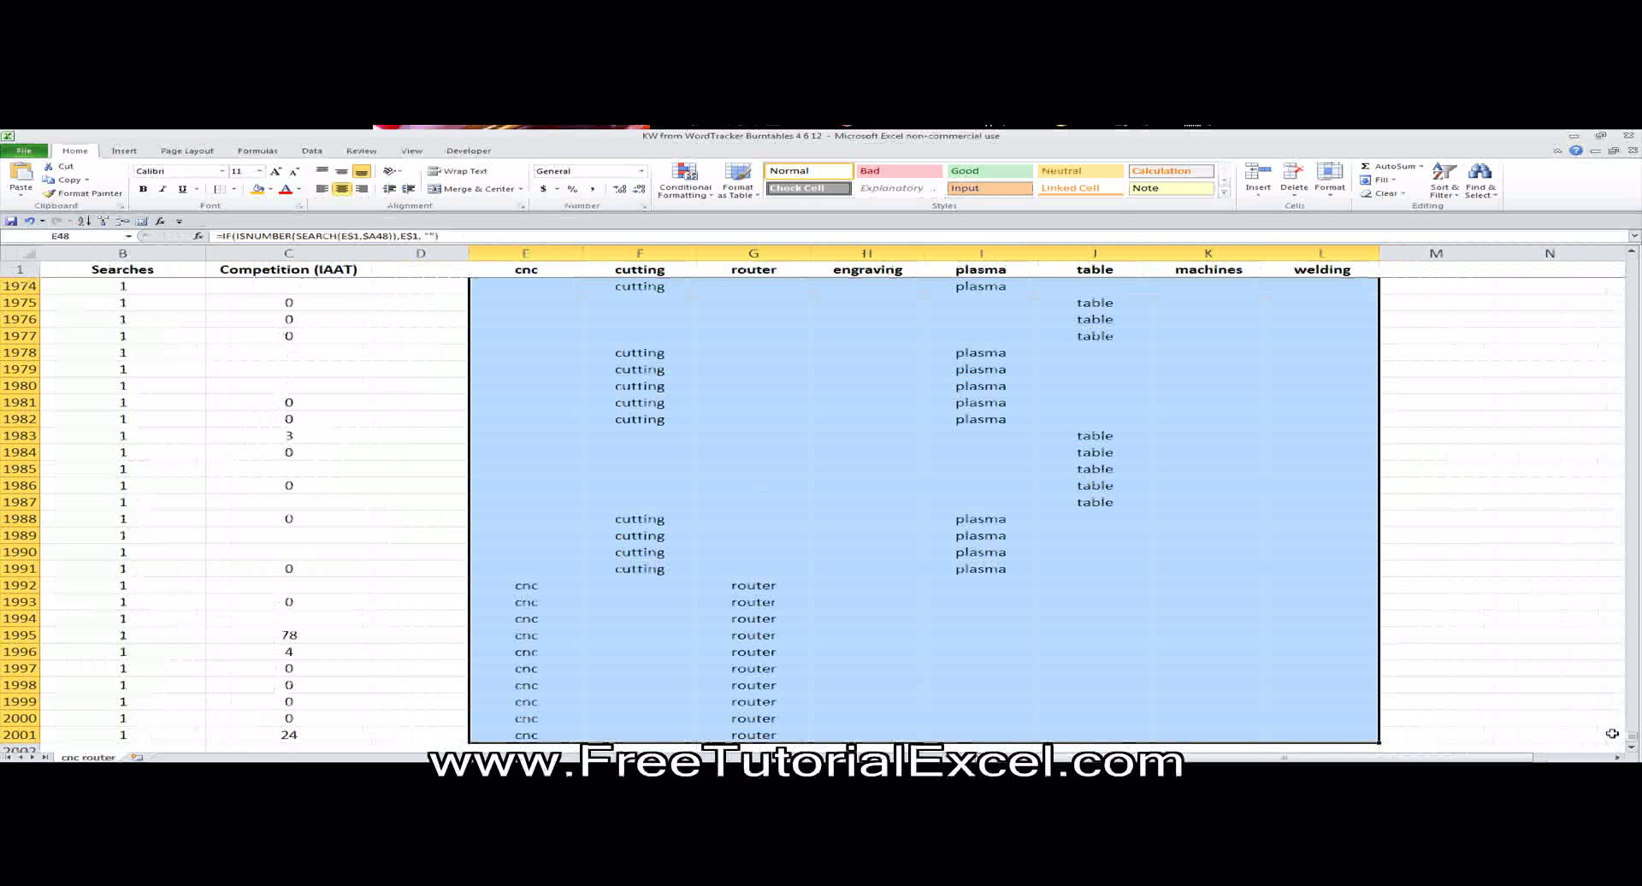
# Copy columns E through L and paste them in place as values.
pyautogui.moveTo(1630, 740); pyautogui.dragTo(1632, 265)
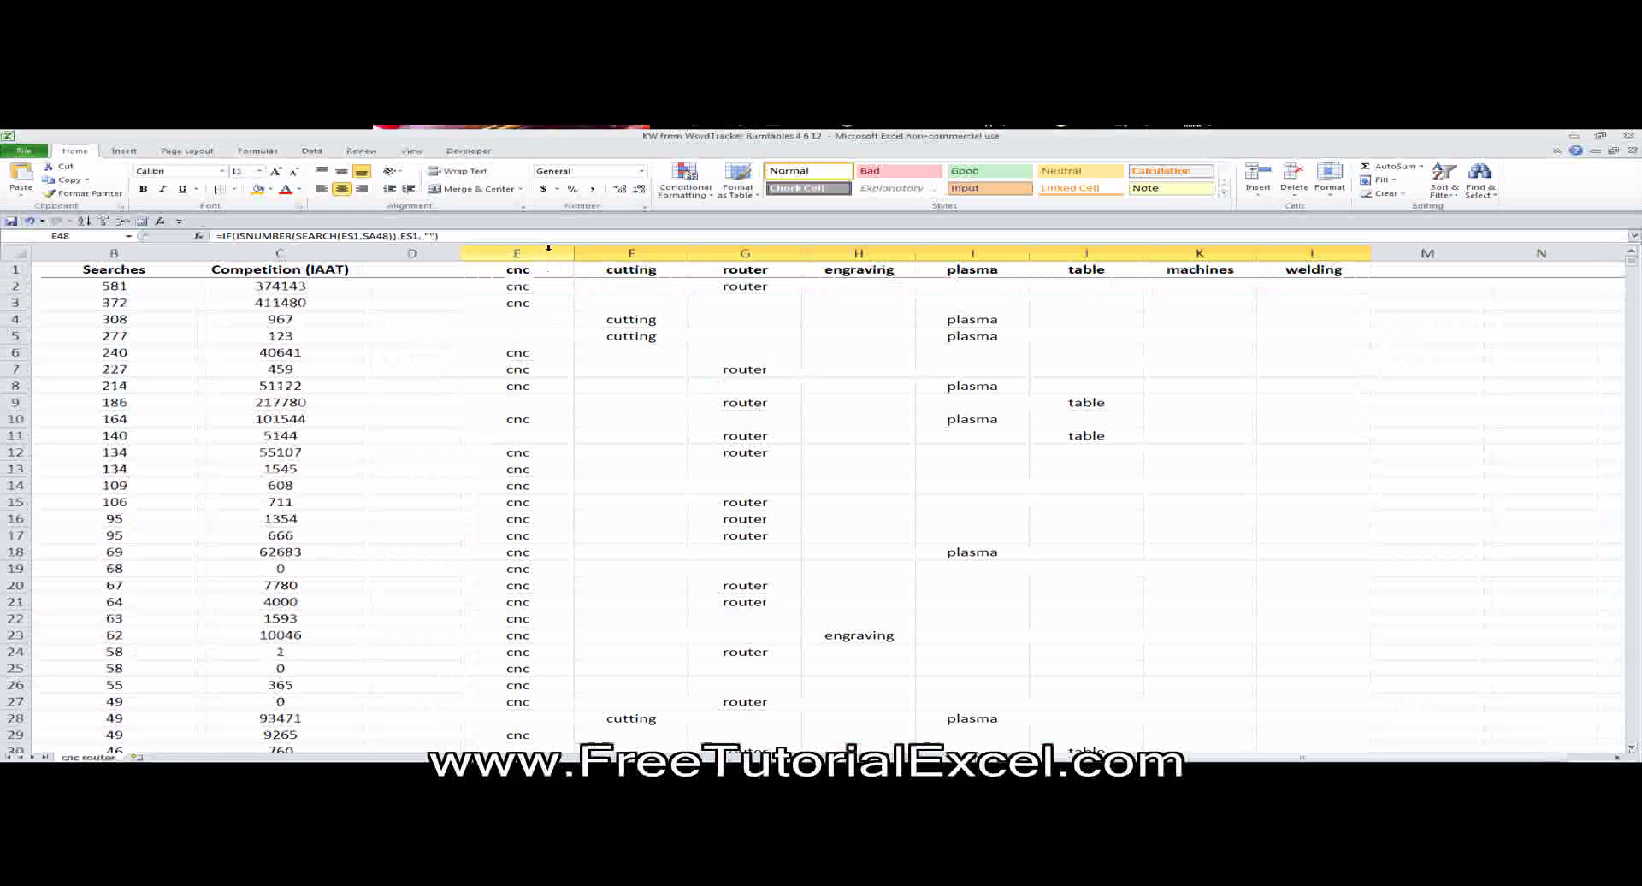
pyautogui.moveTo(548, 247); pyautogui.dragTo(1313, 256)
pyautogui.hotkey('ctrl', 'c')
pyautogui.rightClick(1029, 344)
pyautogui.click(1088, 390)
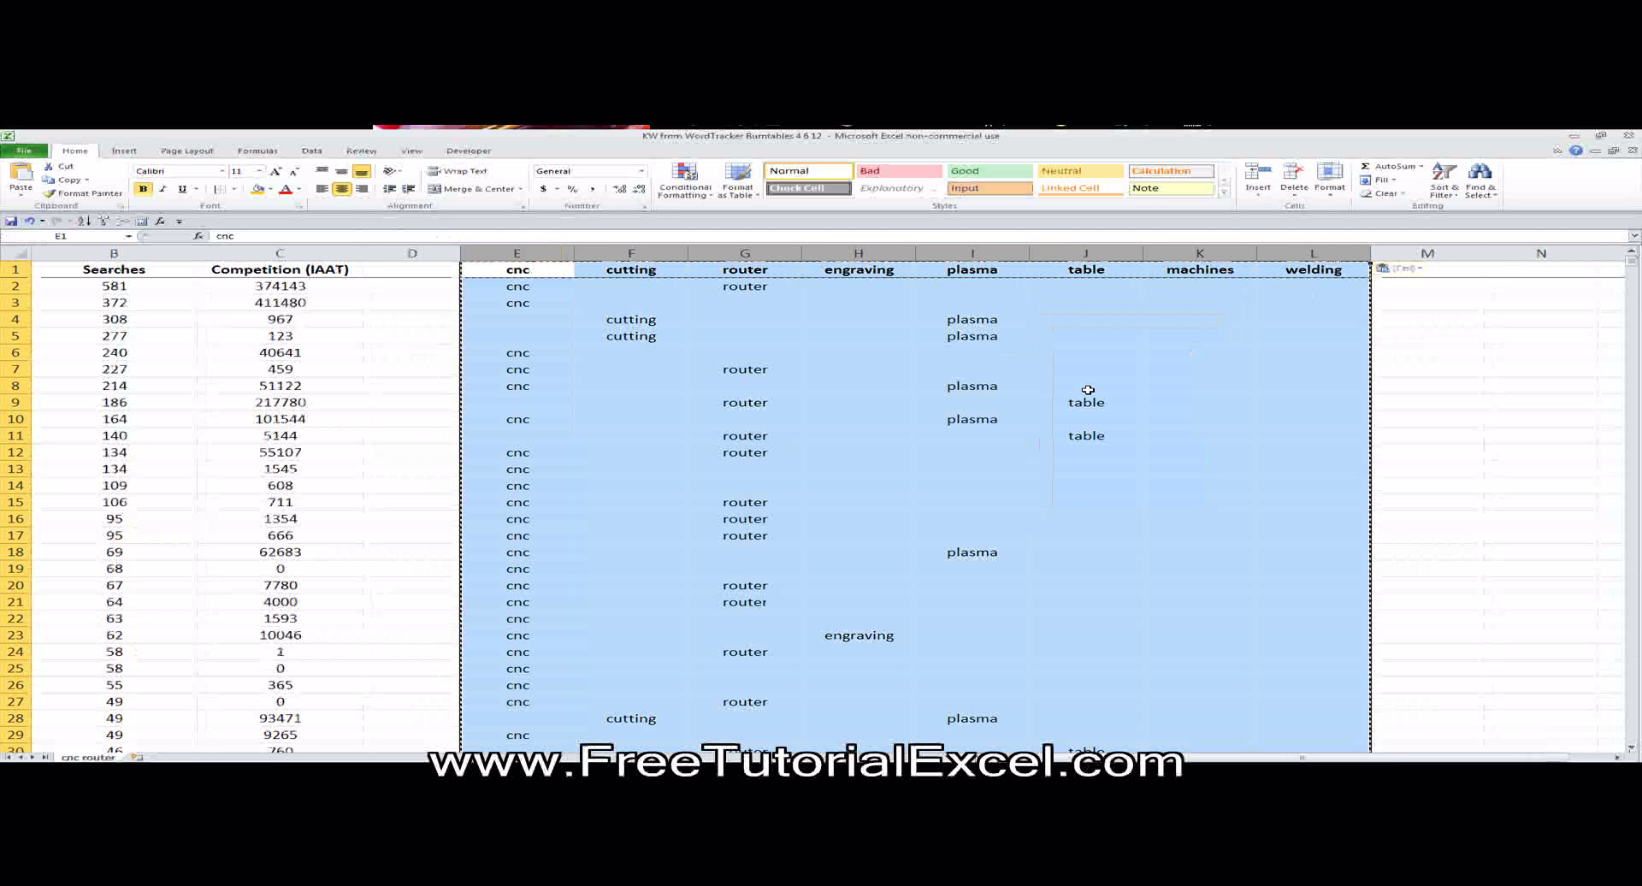
# Start a sort of columns A through L, treating the first row as headers, with welding as the first sort level.
pyautogui.moveTo(1306, 253); pyautogui.dragTo(34, 253)
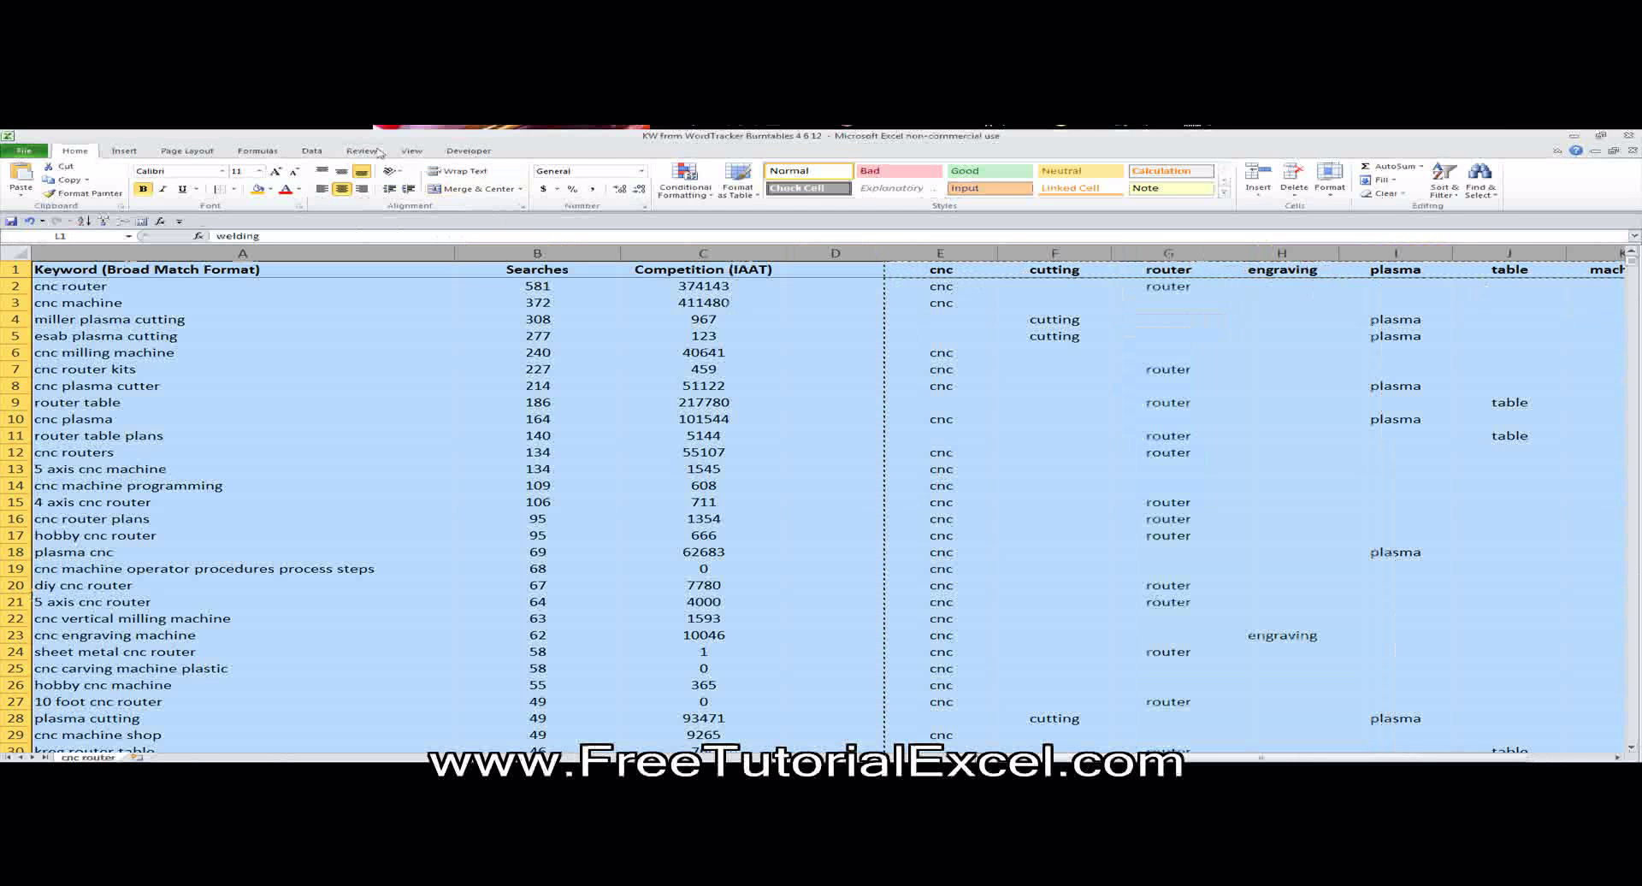
pyautogui.click(312, 151)
pyautogui.click(395, 176)
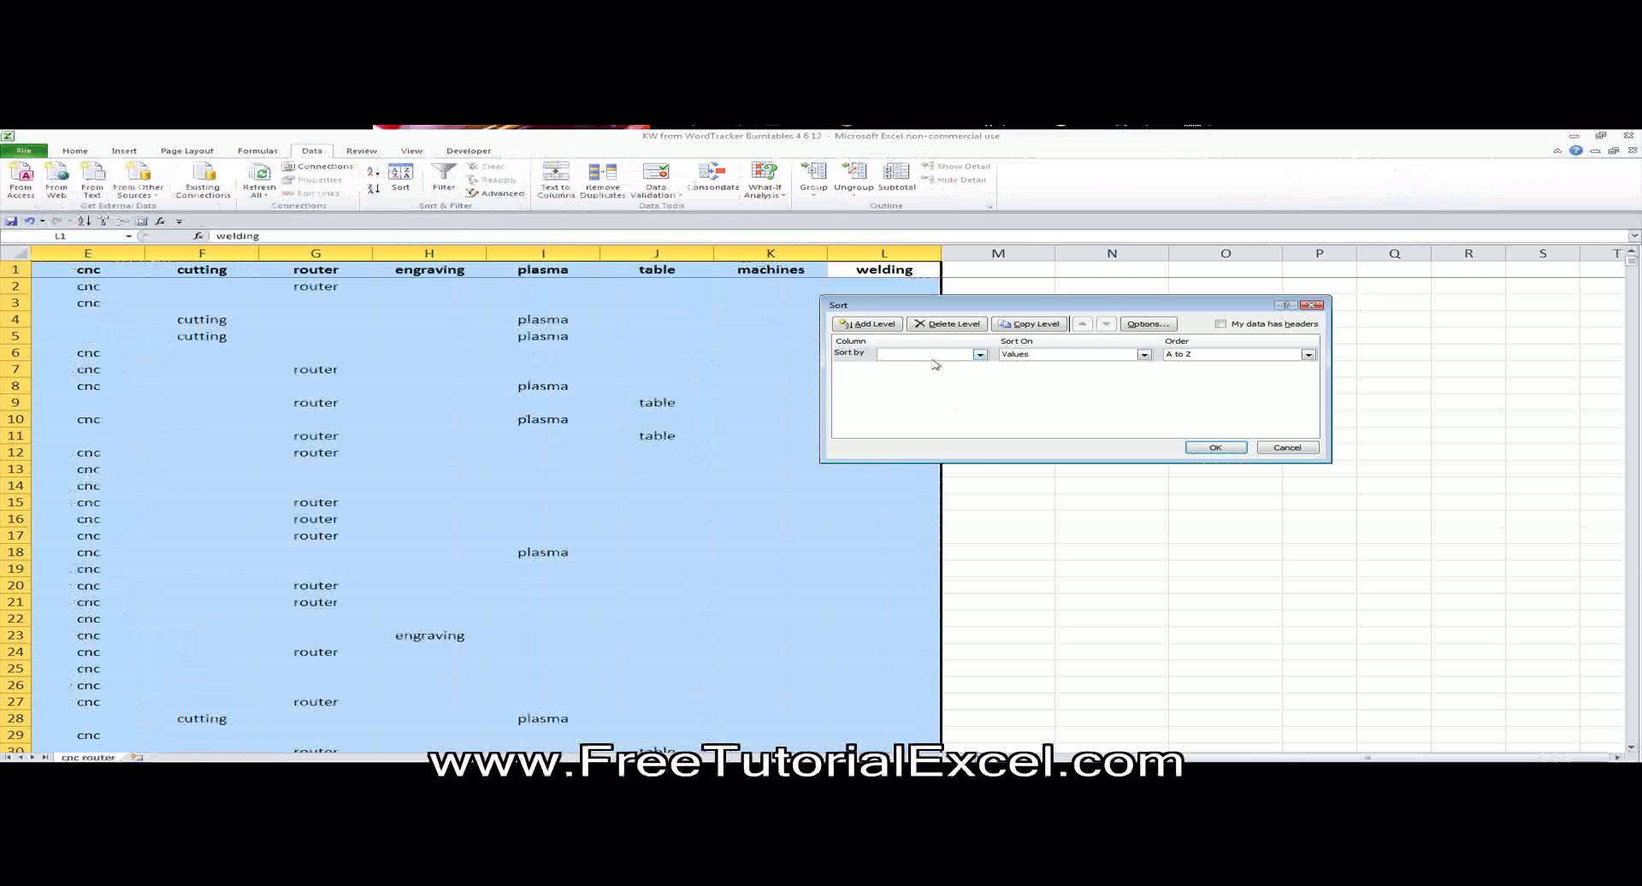
pyautogui.click(935, 357)
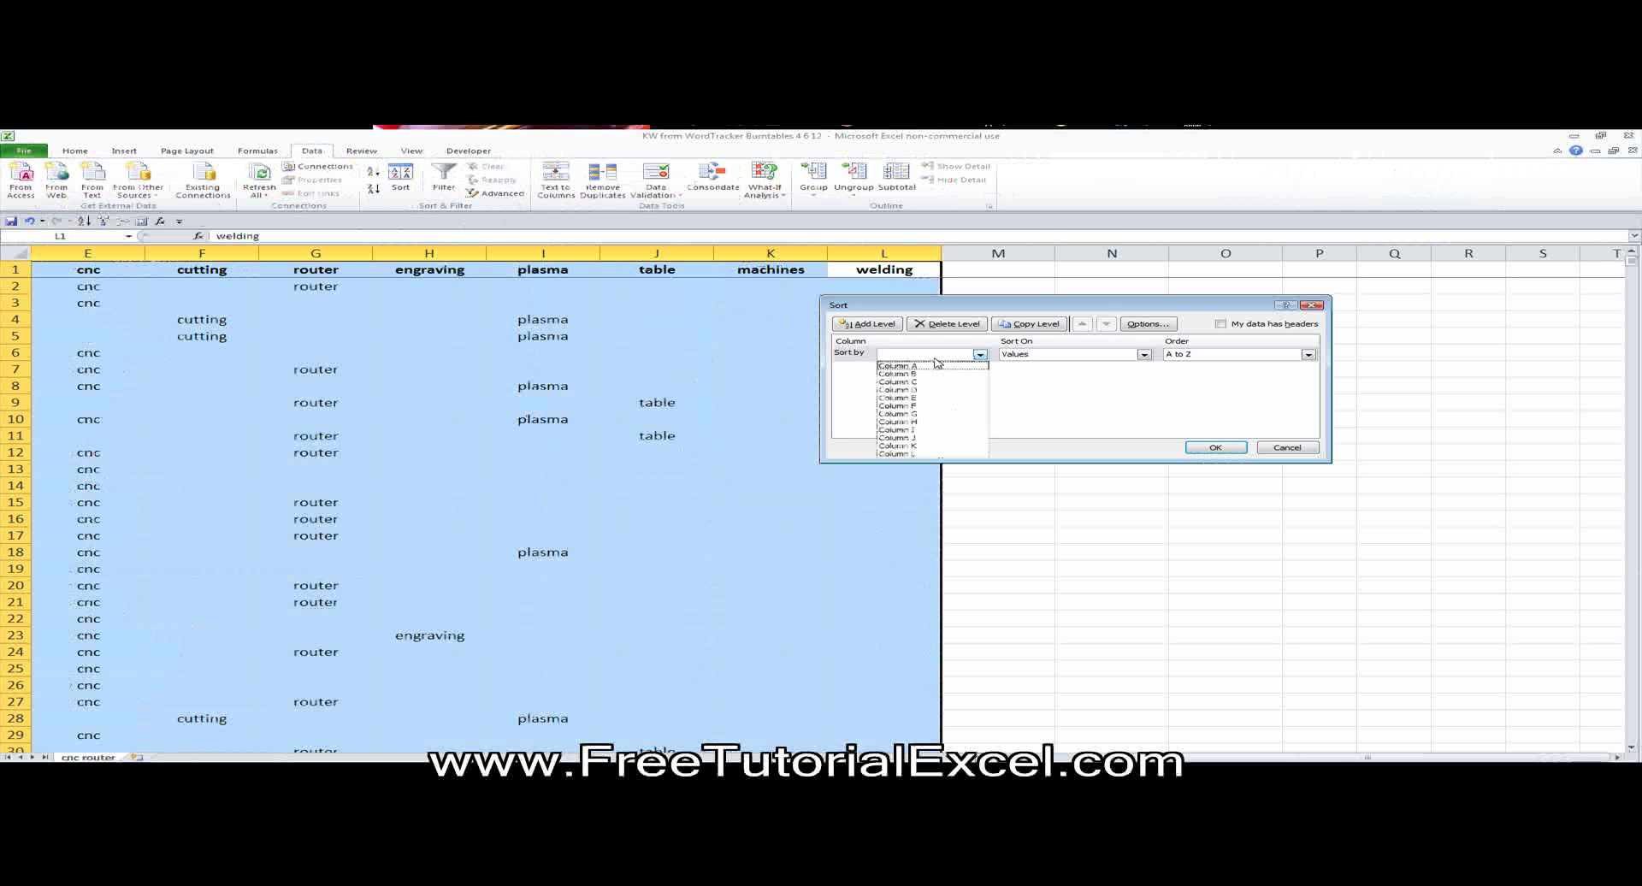
pyautogui.click(1220, 324)
pyautogui.click(1221, 324)
pyautogui.click(980, 354)
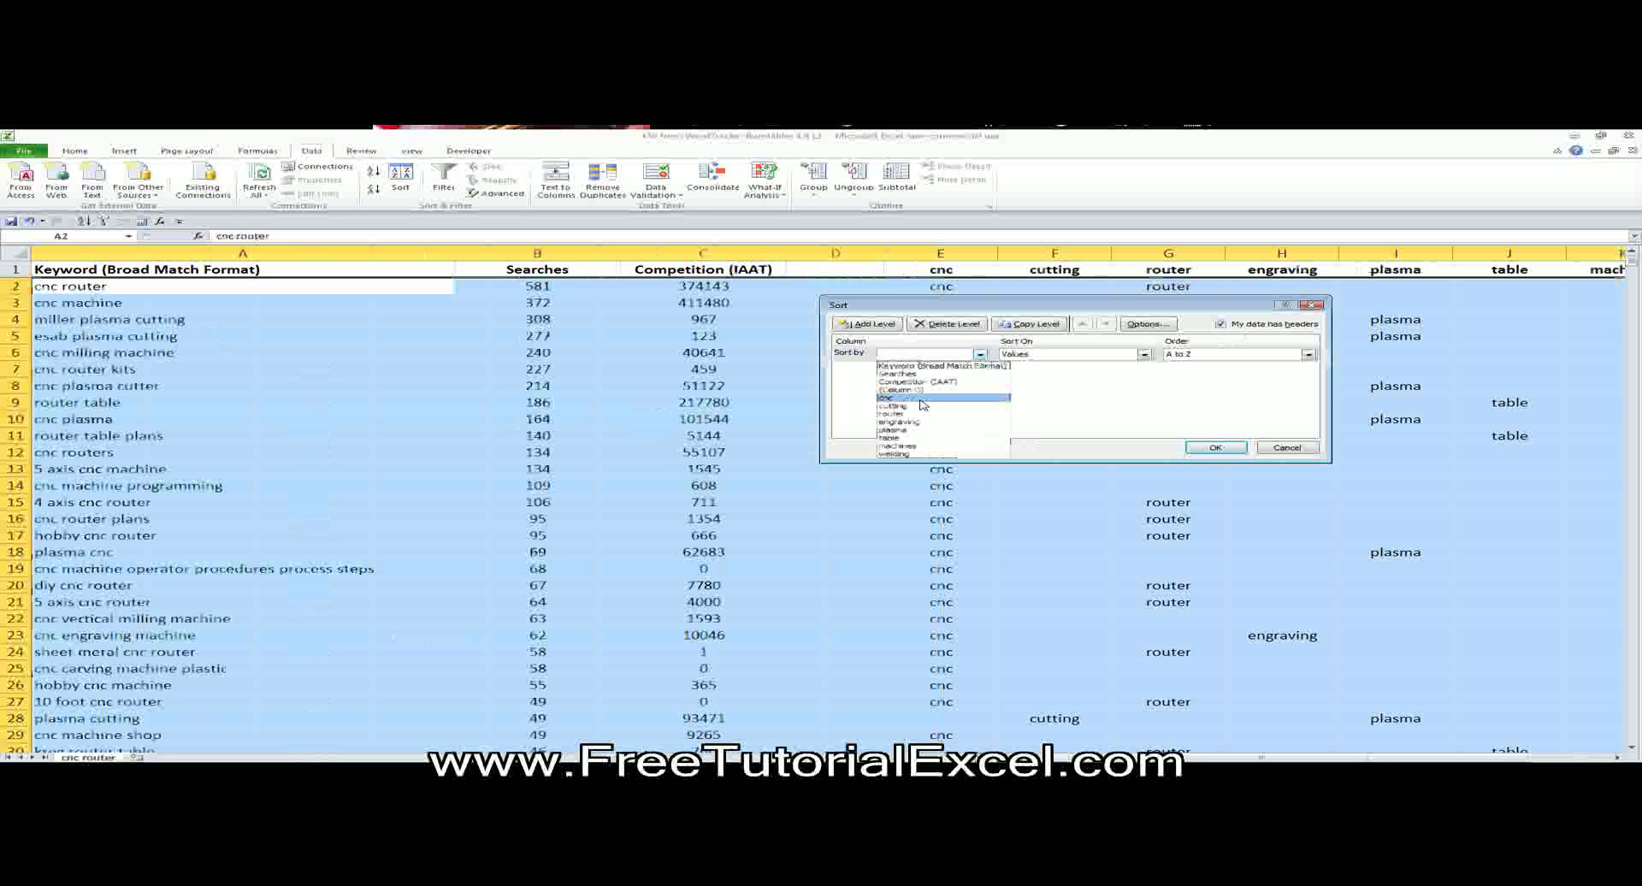
pyautogui.click(915, 453)
# Add the next sort levels in the order machines, table, plasma and engraving.
pyautogui.click(865, 323)
pyautogui.click(865, 323)
pyautogui.click(865, 323)
pyautogui.click(865, 324)
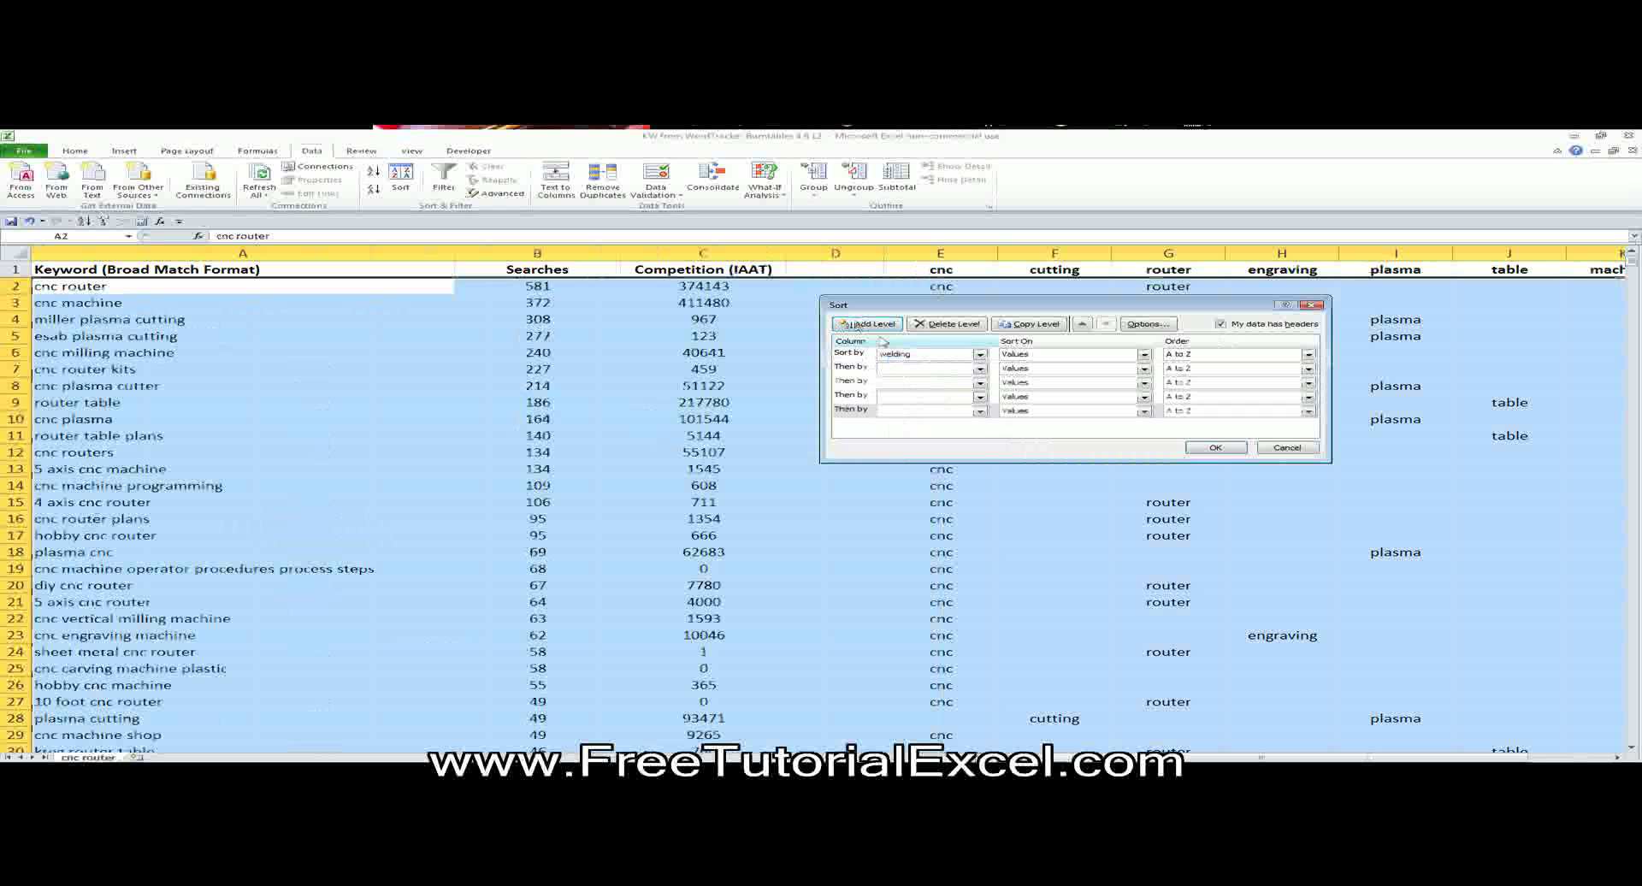
pyautogui.click(941, 368)
pyautogui.click(896, 460)
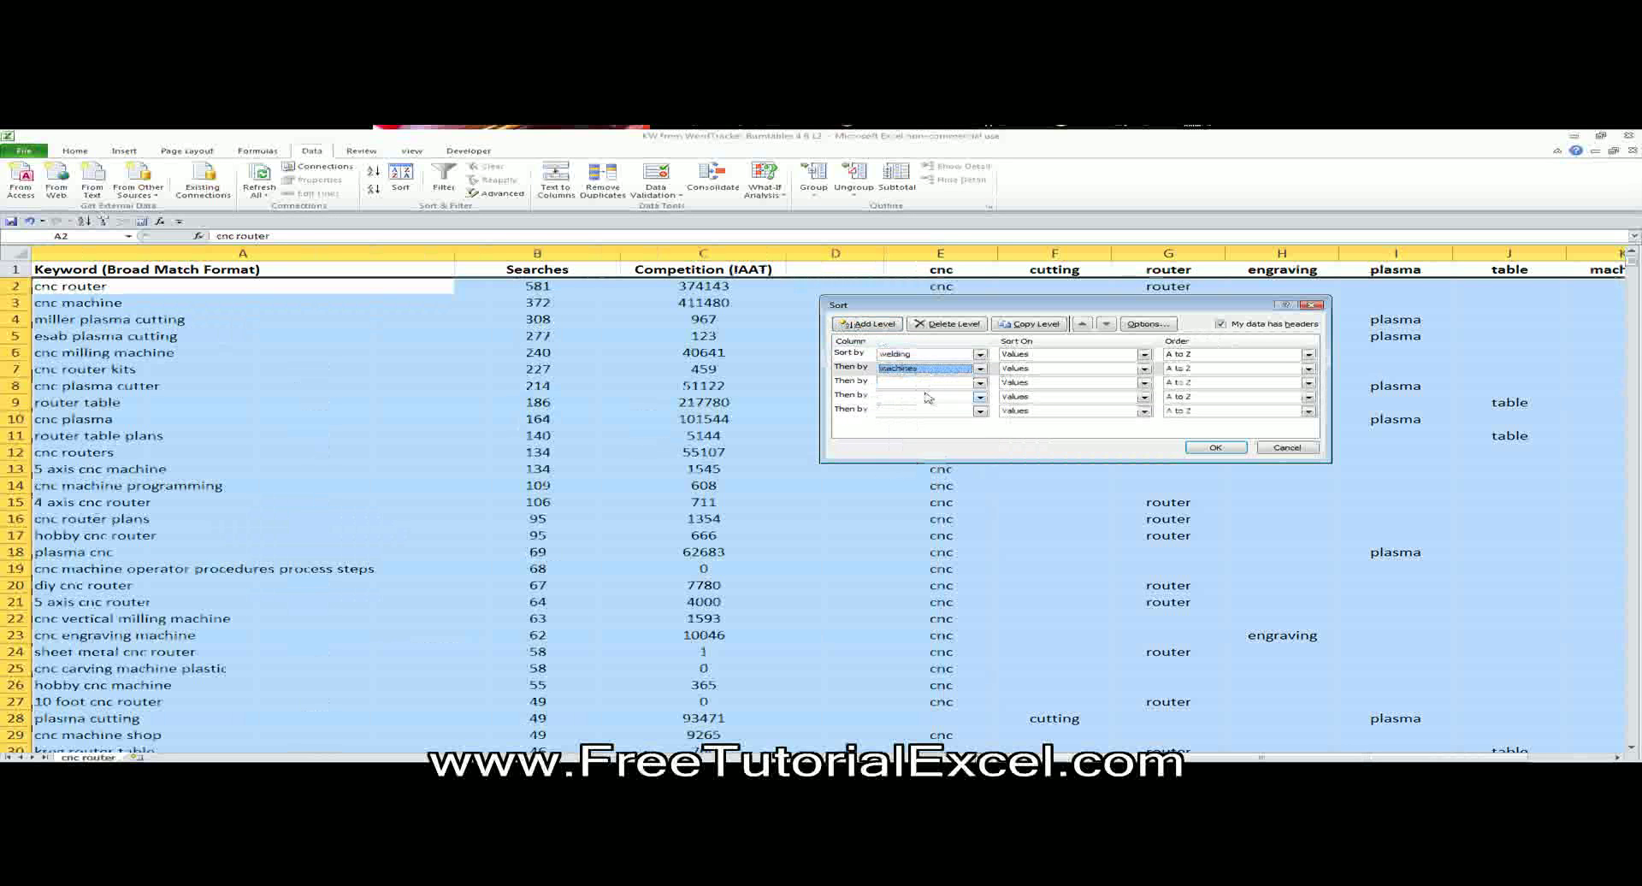
pyautogui.click(928, 382)
pyautogui.click(902, 467)
pyautogui.click(930, 396)
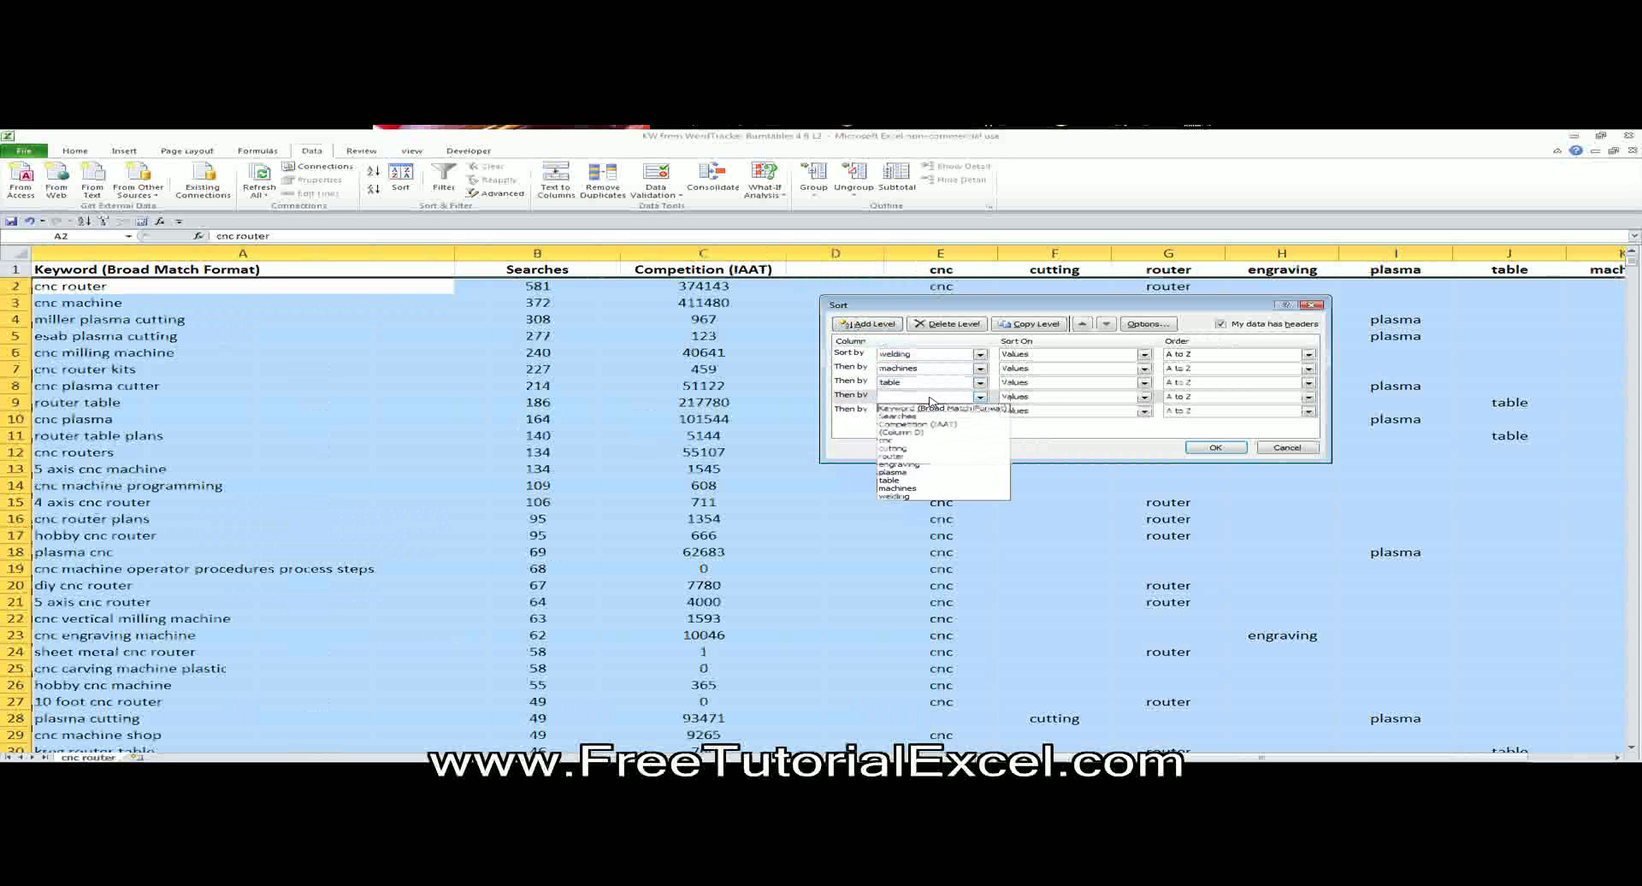
pyautogui.click(910, 473)
pyautogui.click(923, 411)
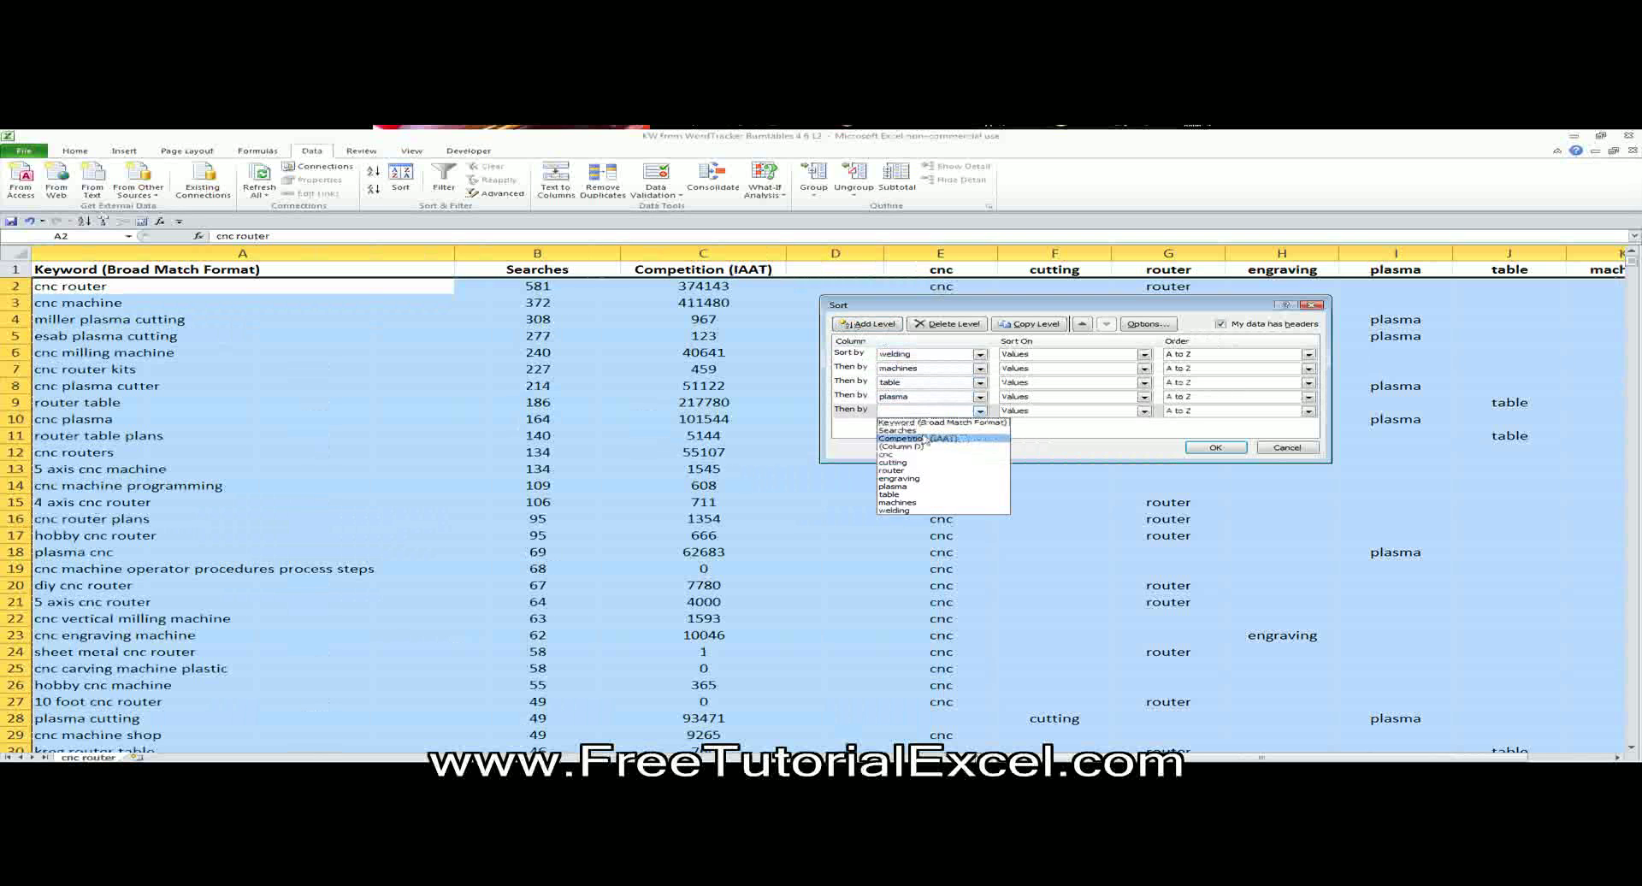
pyautogui.click(913, 479)
# Add further sort levels for router, cutting and cnc after engraving.
pyautogui.click(890, 330)
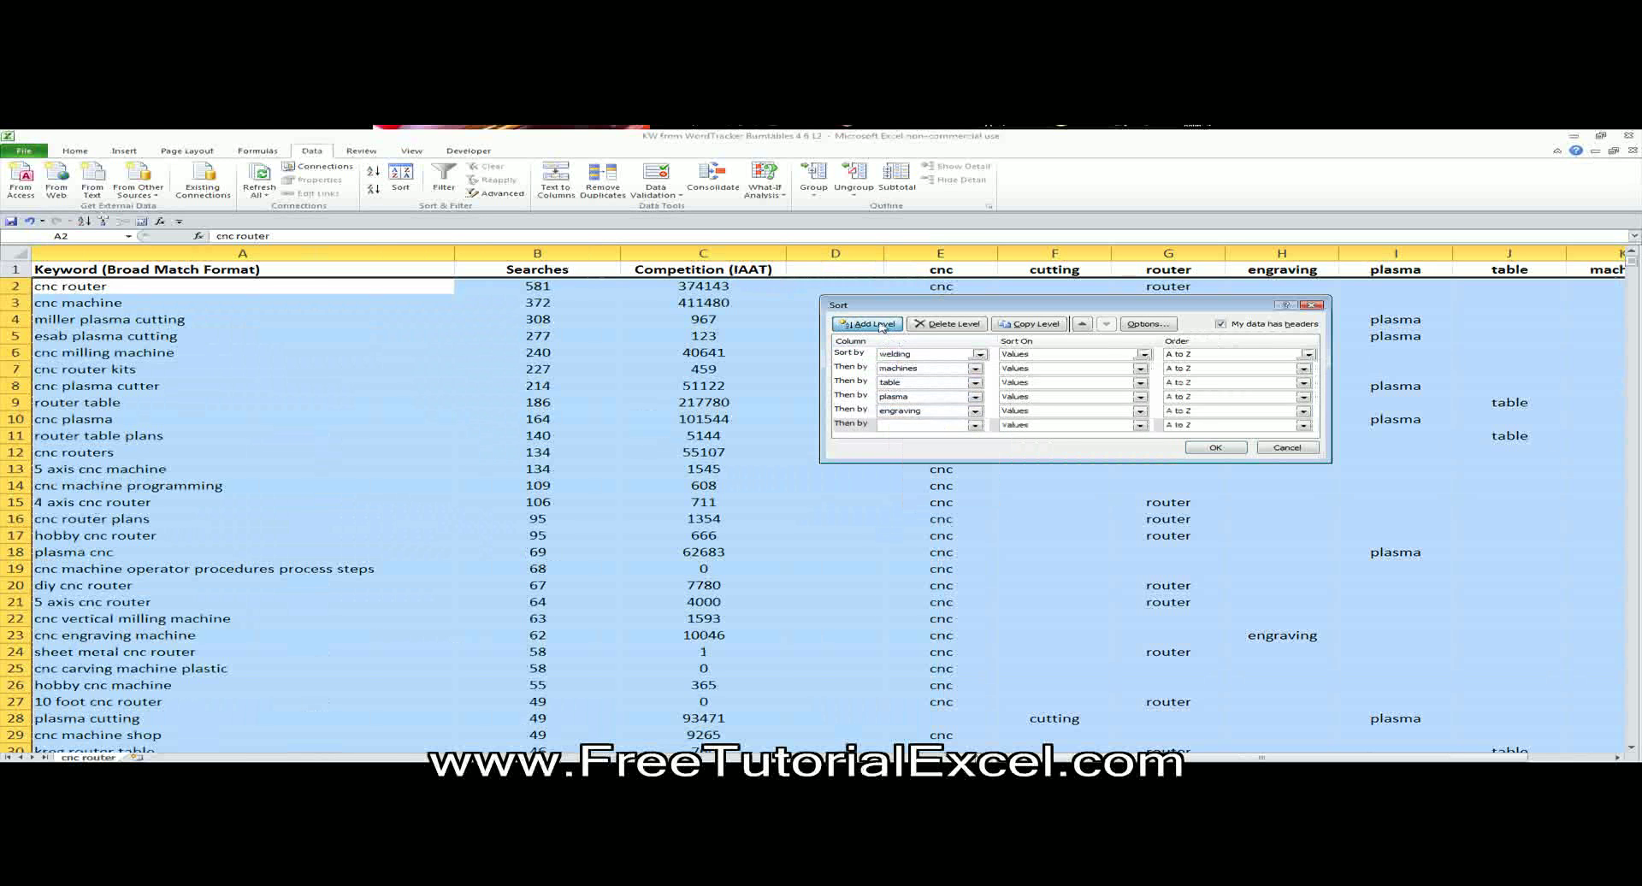
pyautogui.click(975, 387)
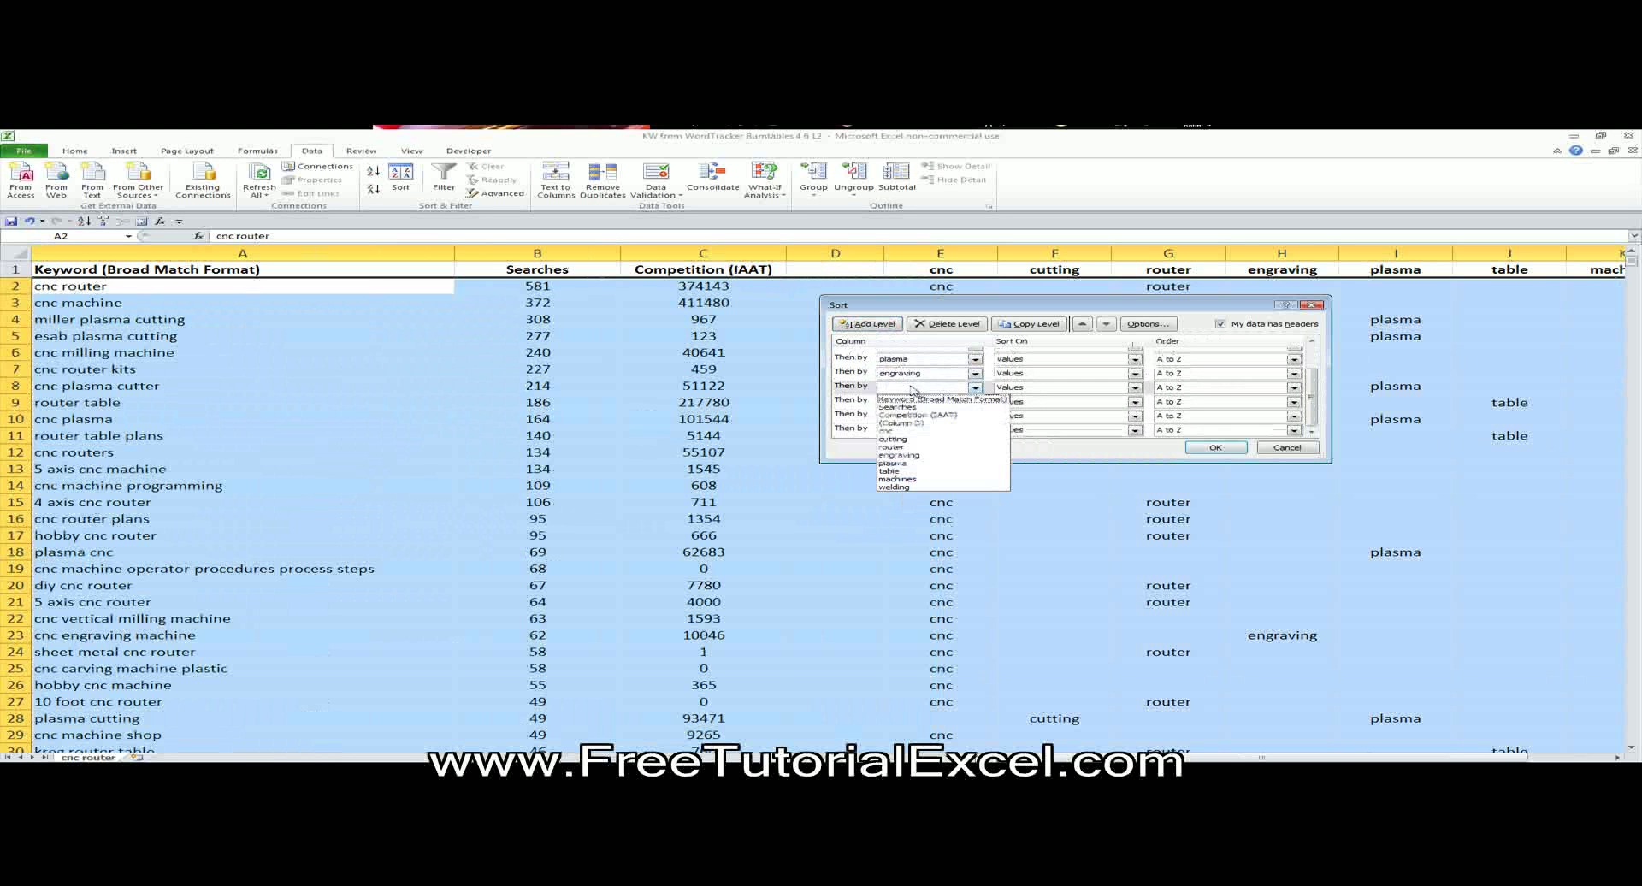
pyautogui.click(919, 446)
pyautogui.click(922, 389)
pyautogui.click(922, 390)
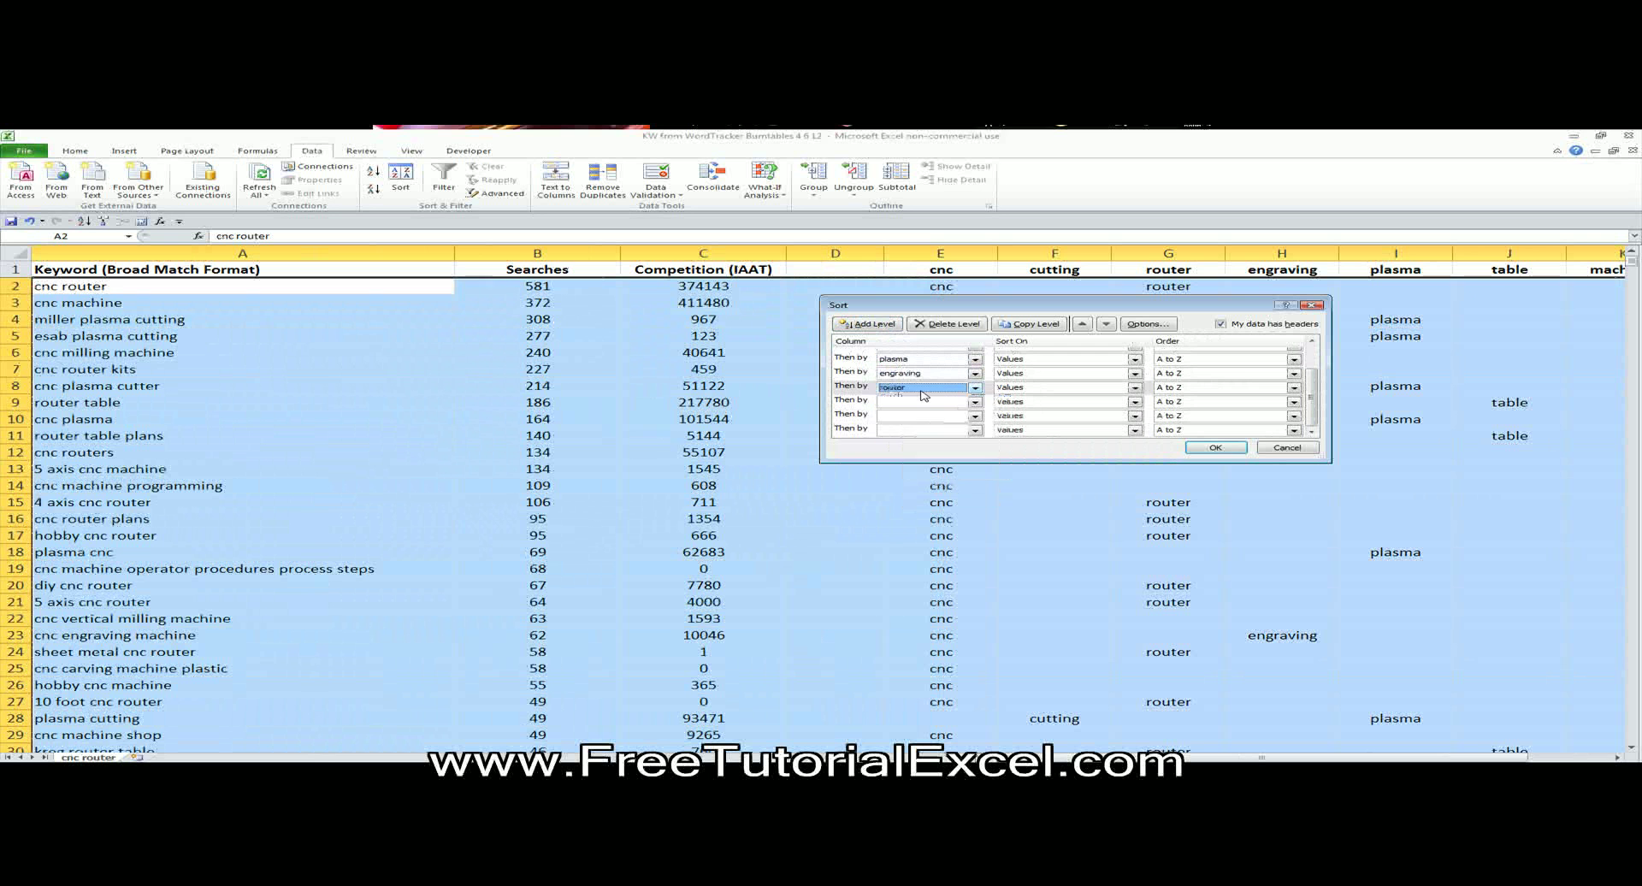
pyautogui.click(924, 401)
pyautogui.click(918, 455)
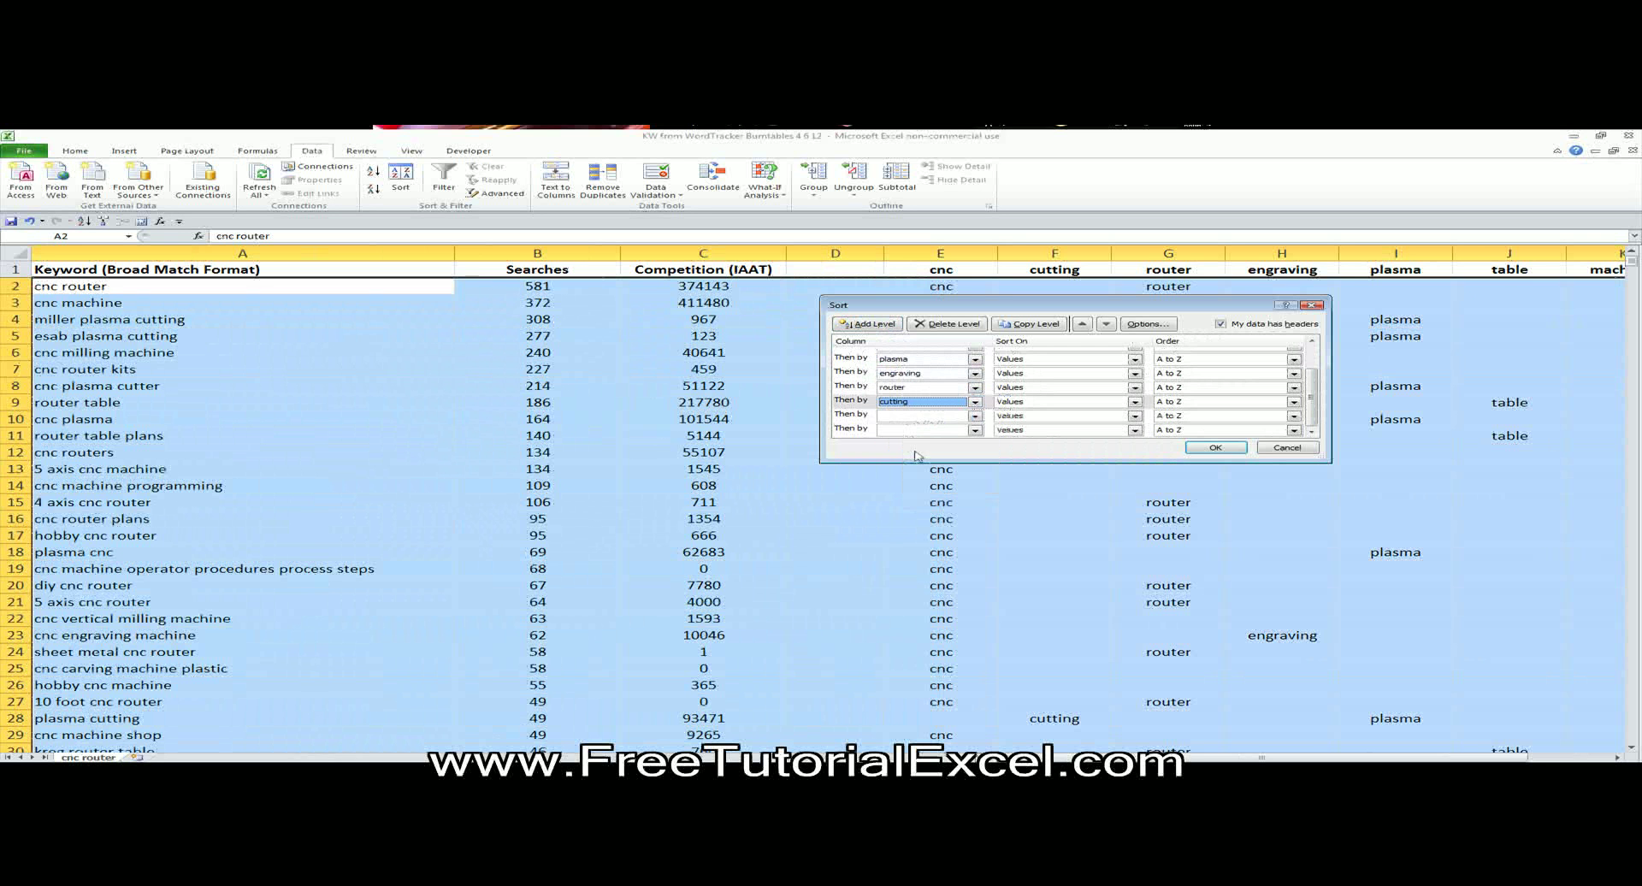
pyautogui.click(911, 418)
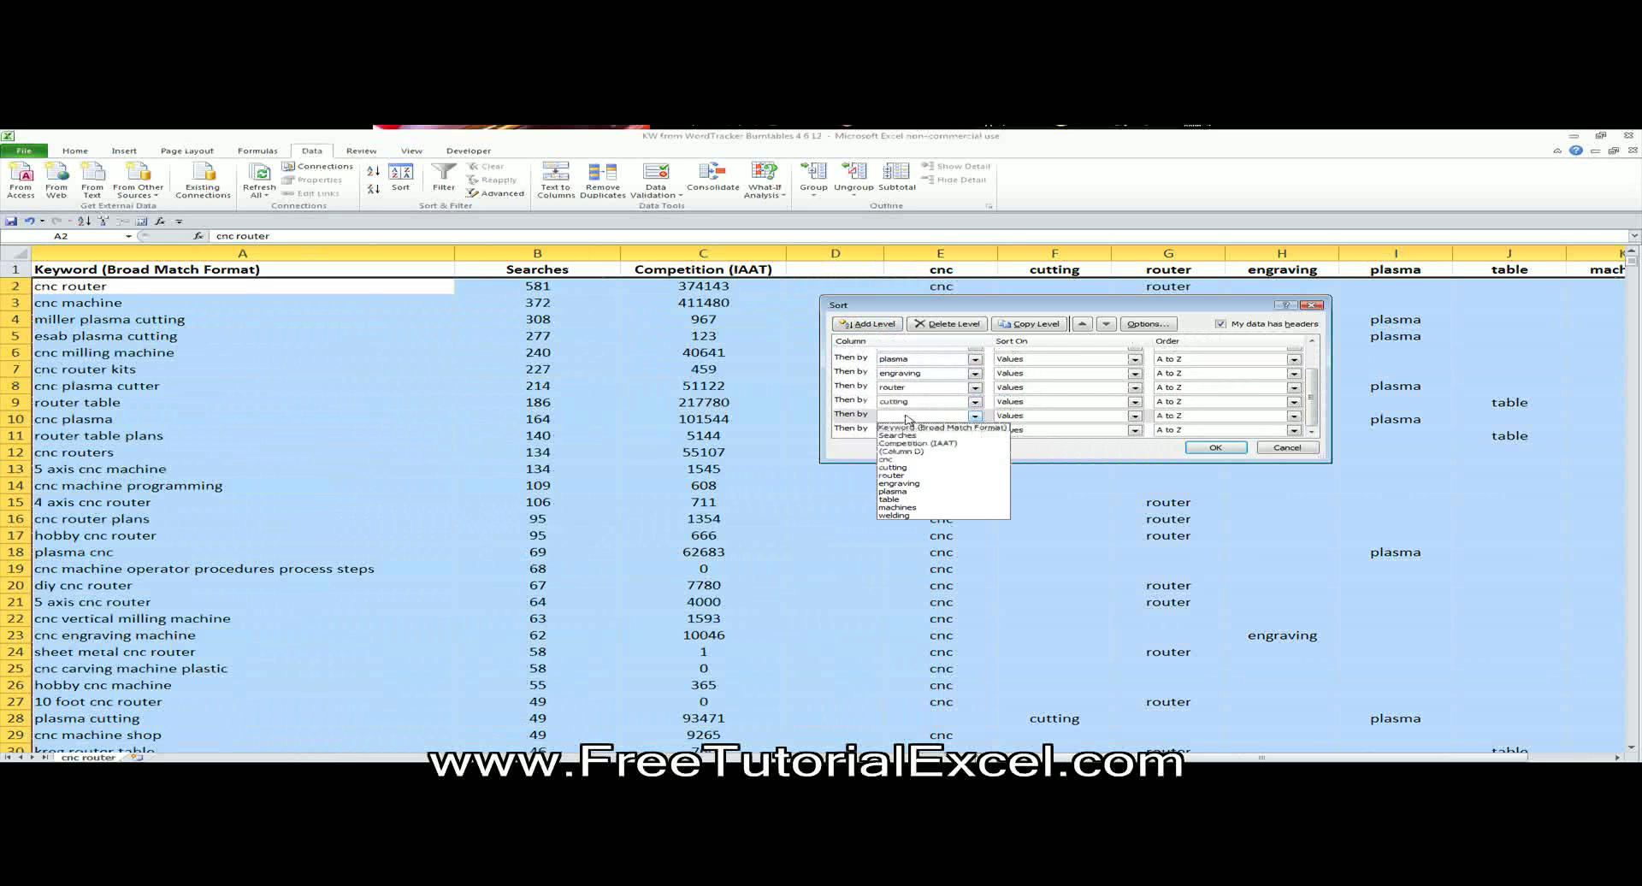
pyautogui.click(906, 461)
# Delete the surplus empty sort level and apply the sort to the keyword list.
pyautogui.click(924, 428)
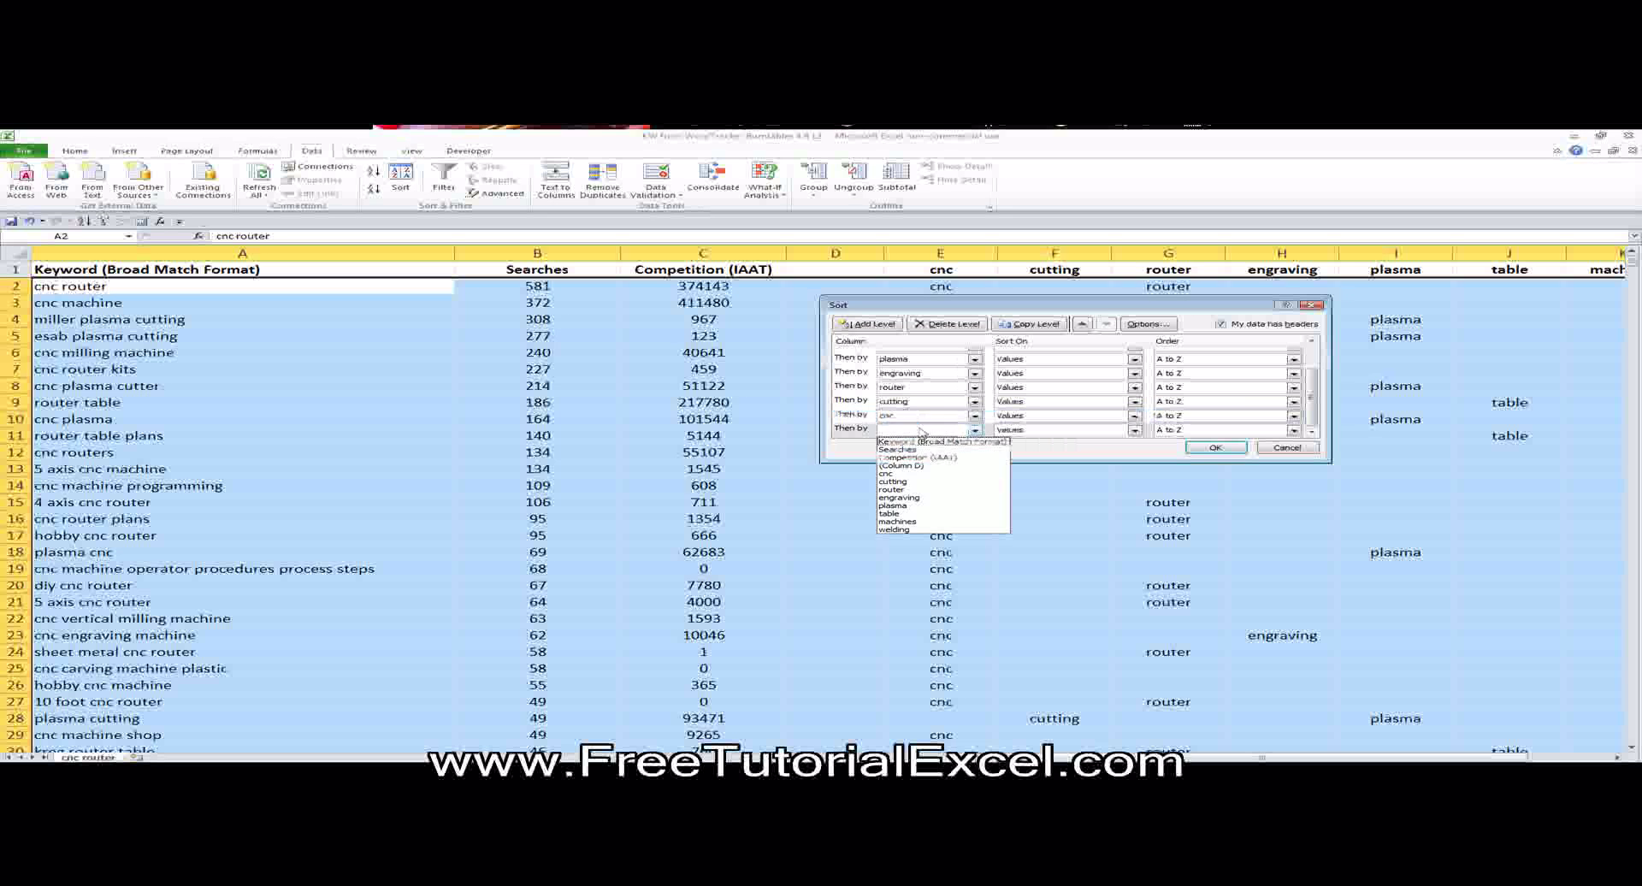
pyautogui.click(947, 324)
pyautogui.scroll(1, 1001, 398)
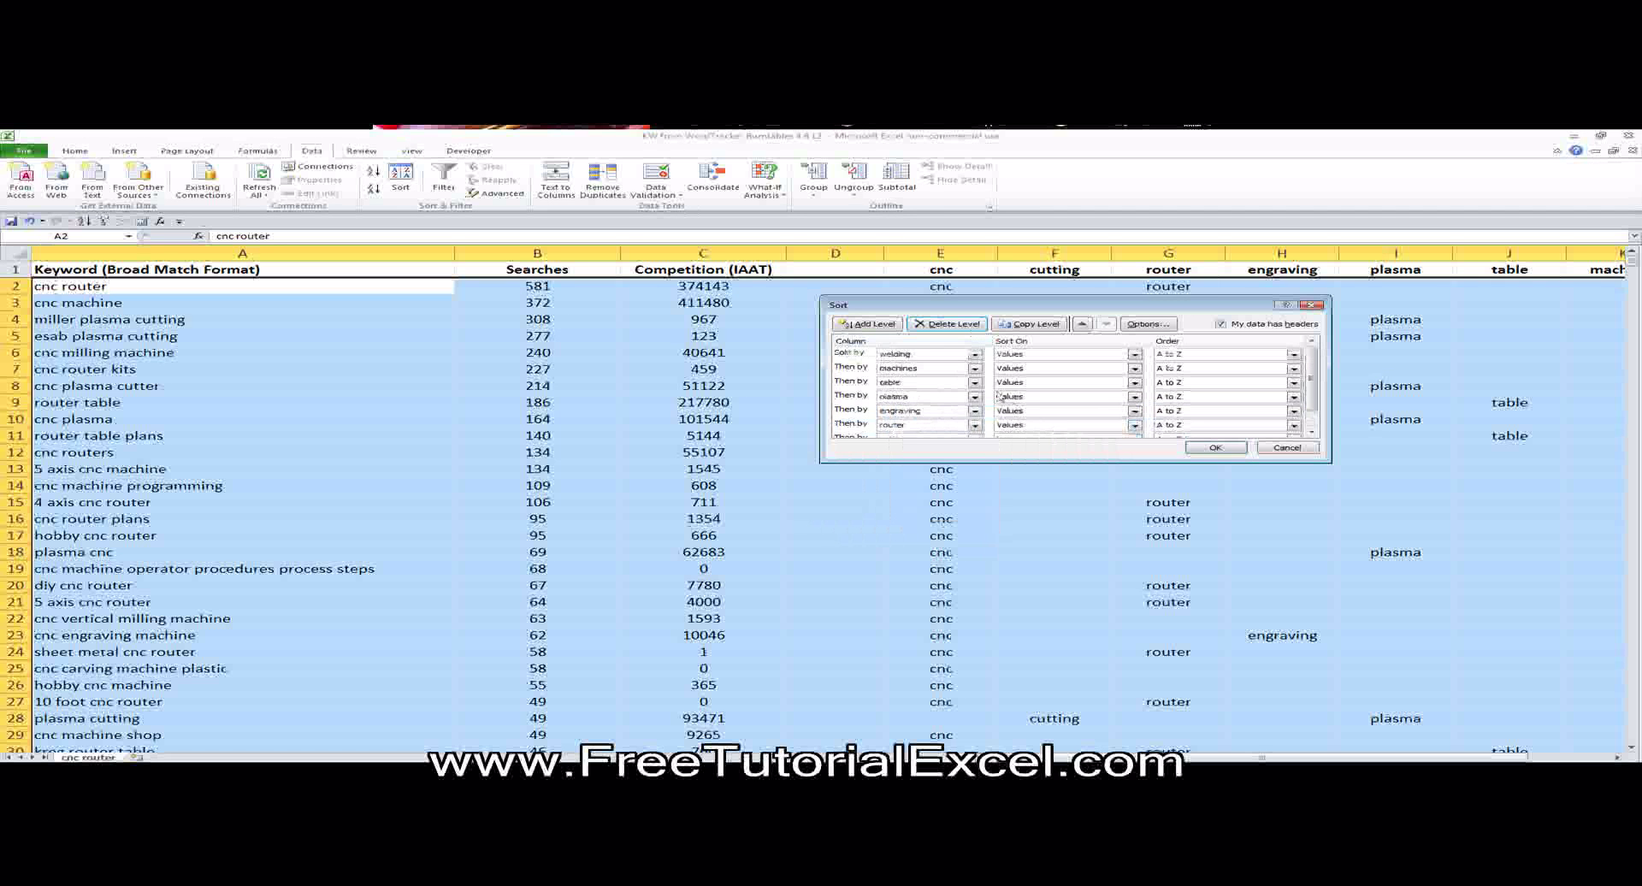
pyautogui.click(1213, 448)
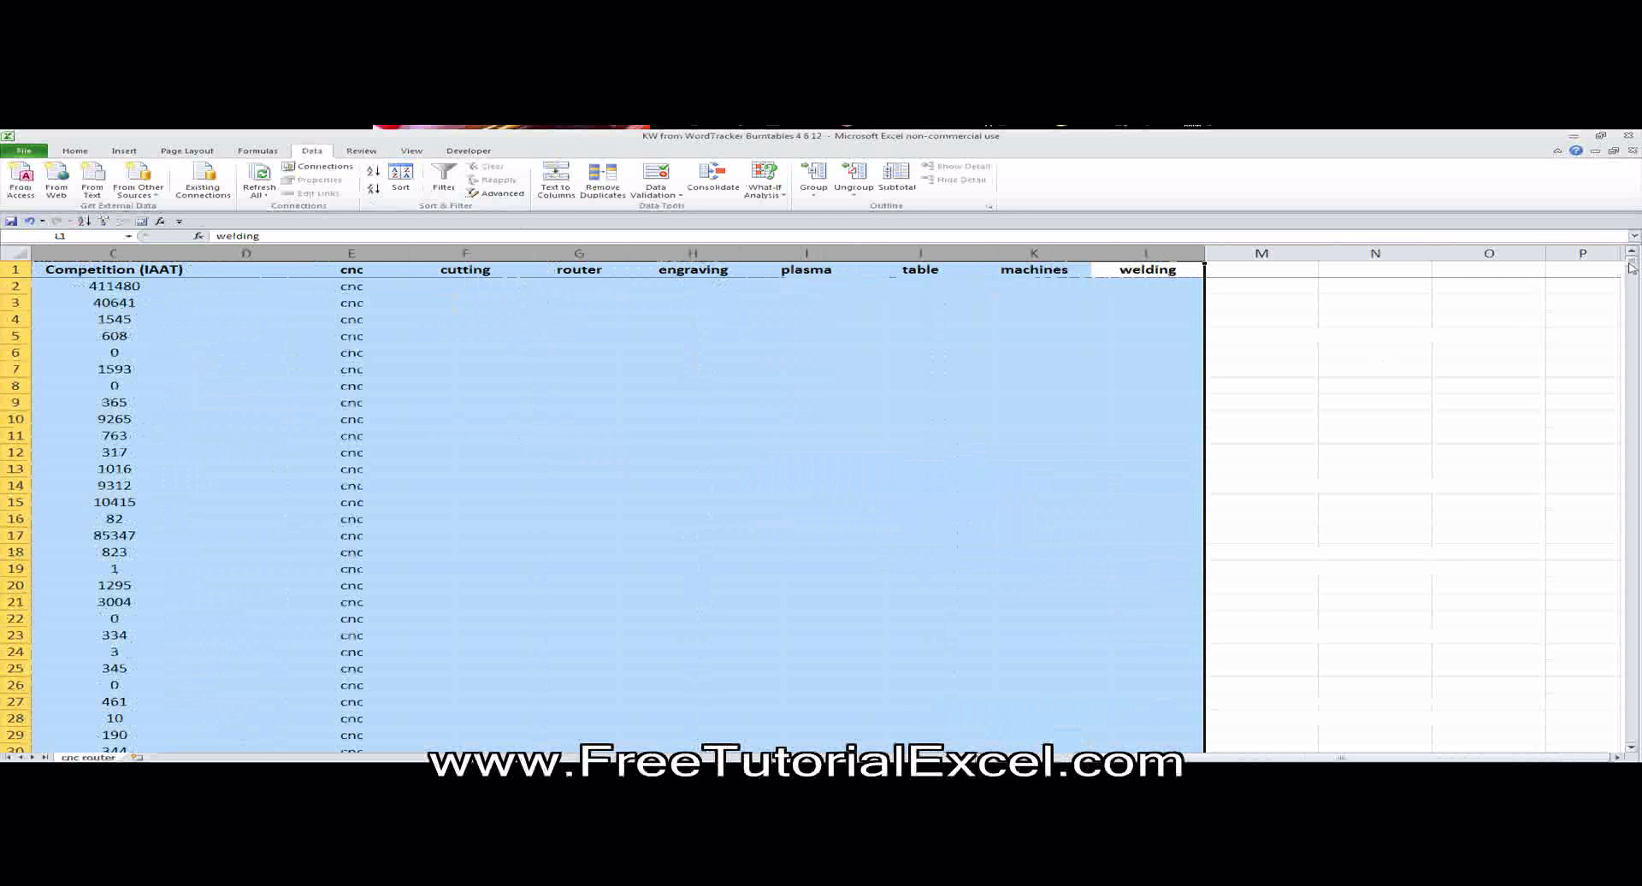
# Examine how the sorted list groups keywords, checking row 1284 and the welding rows at the end of the data.
pyautogui.moveTo(1630, 267); pyautogui.dragTo(1630, 569)
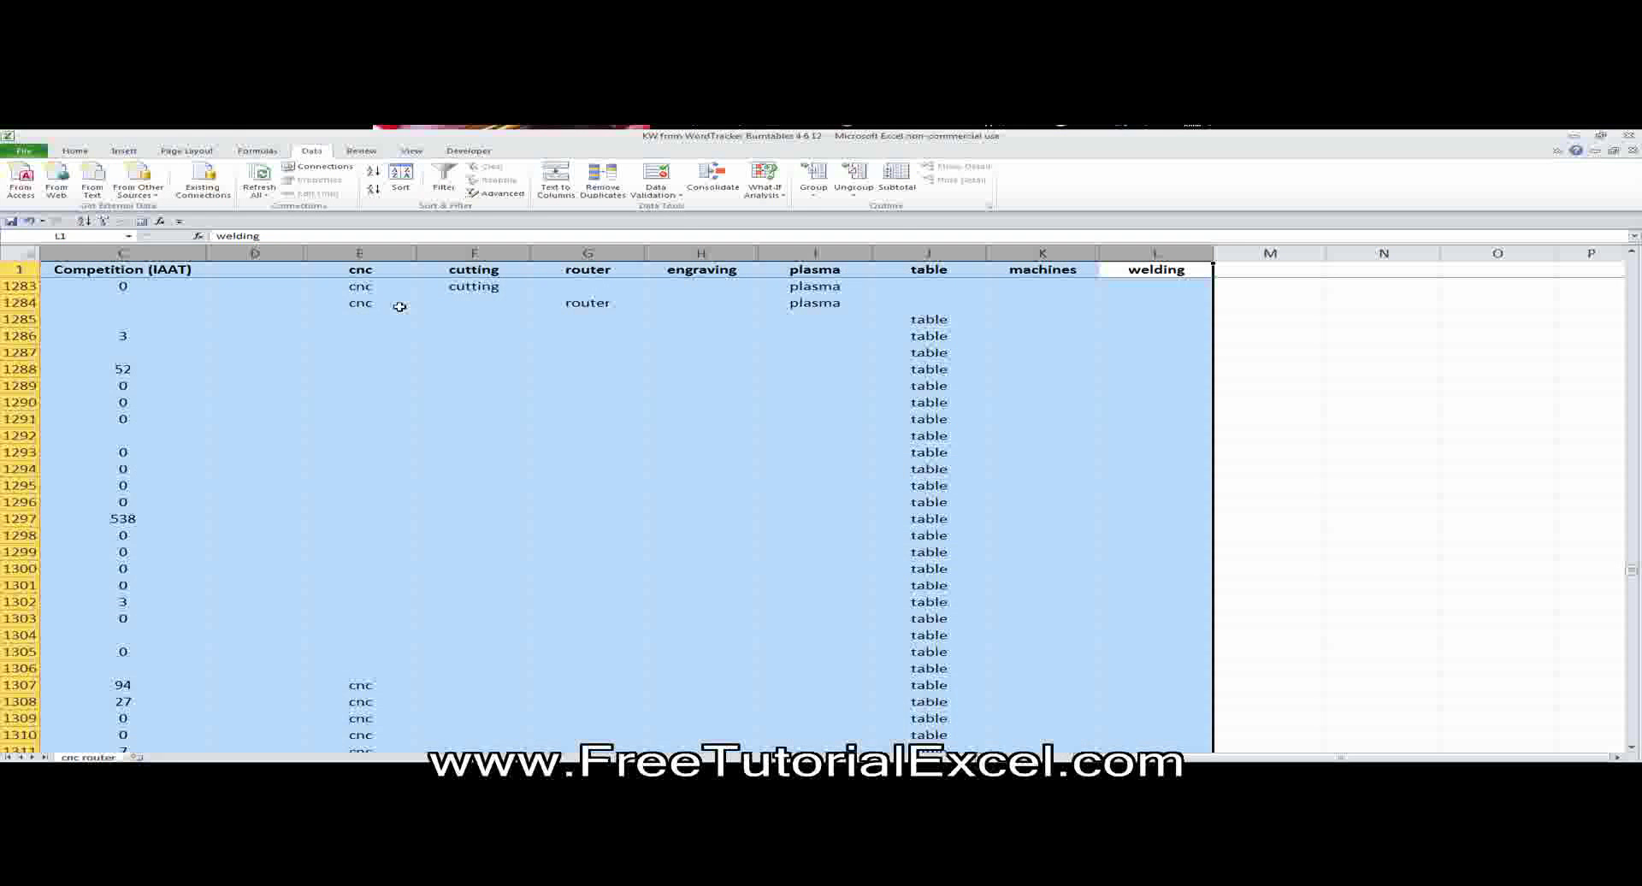
pyautogui.moveTo(399, 306); pyautogui.dragTo(817, 312)
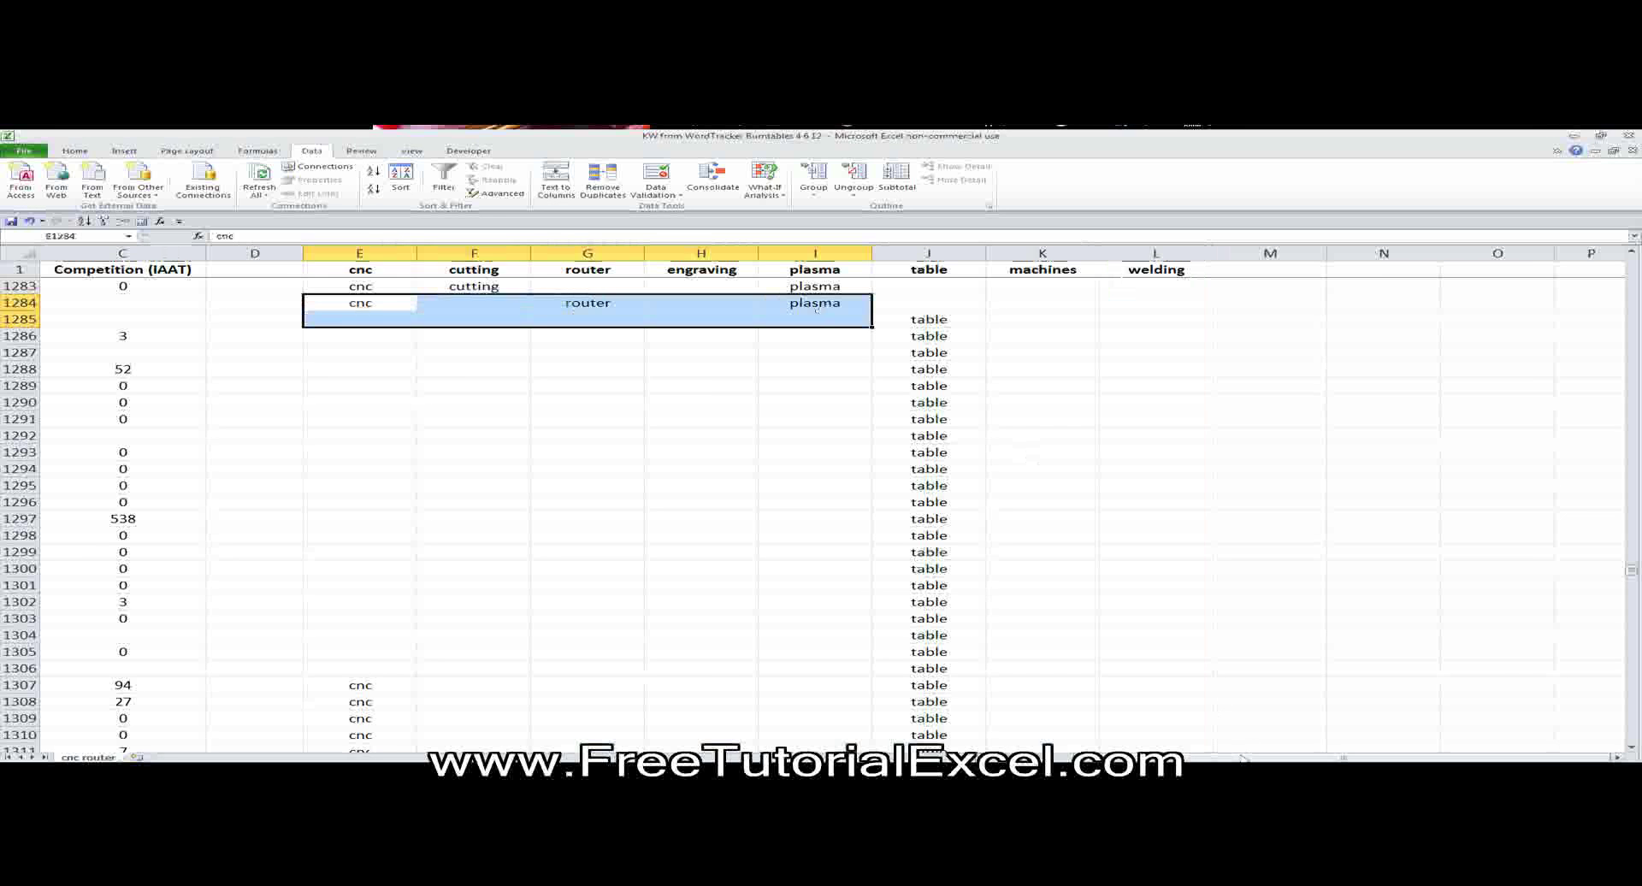
pyautogui.hscroll(-2, 817, 312)
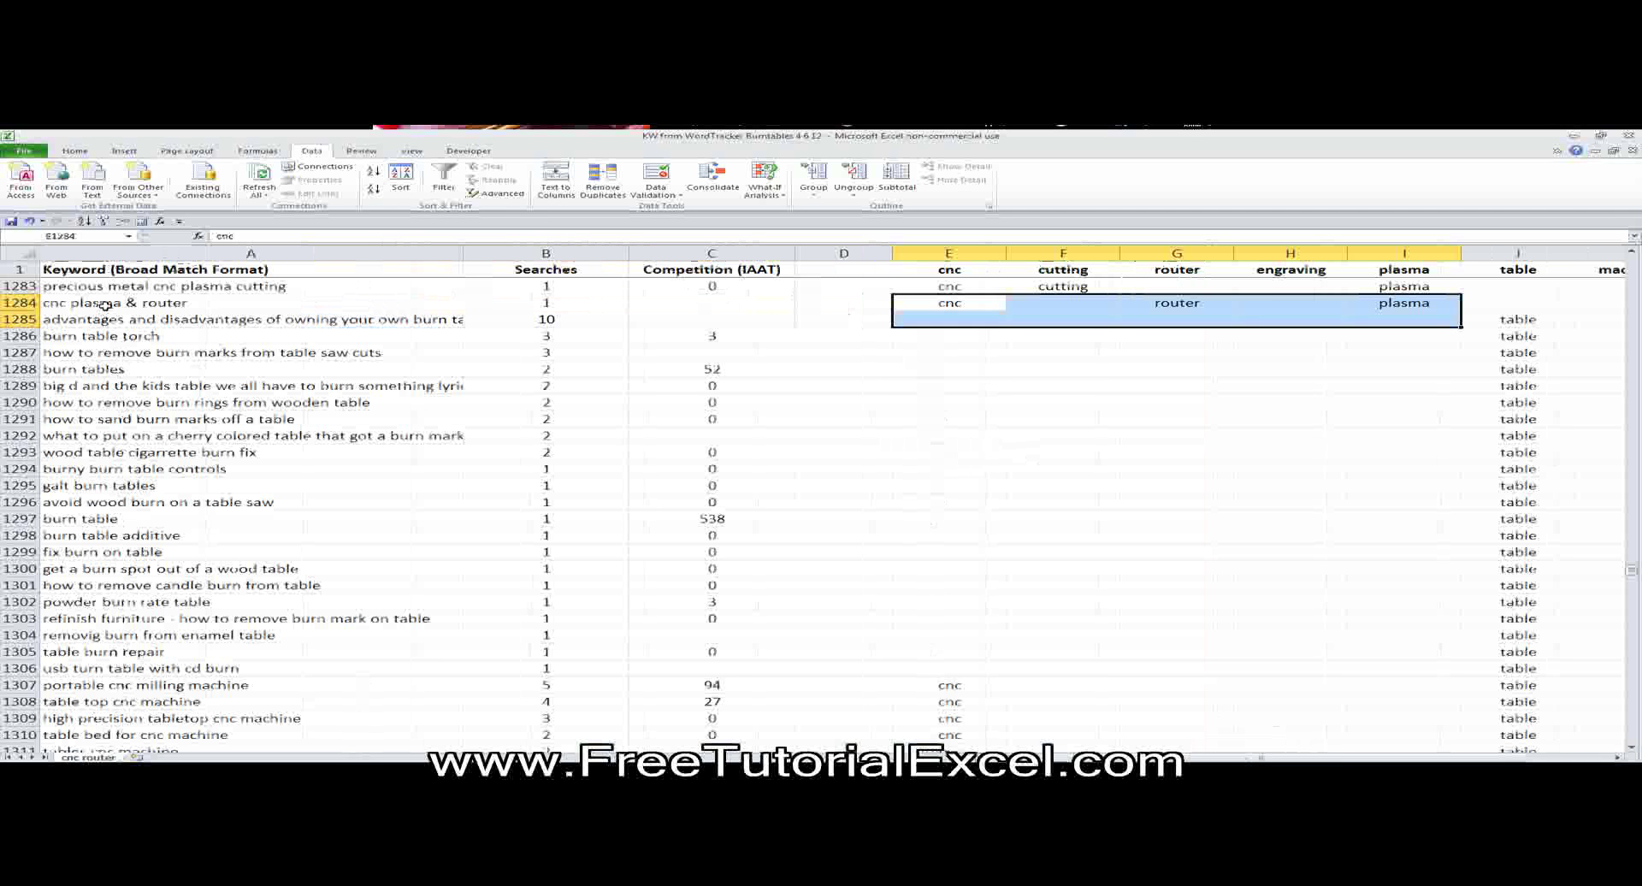
pyautogui.click(177, 303)
pyautogui.click(19, 302)
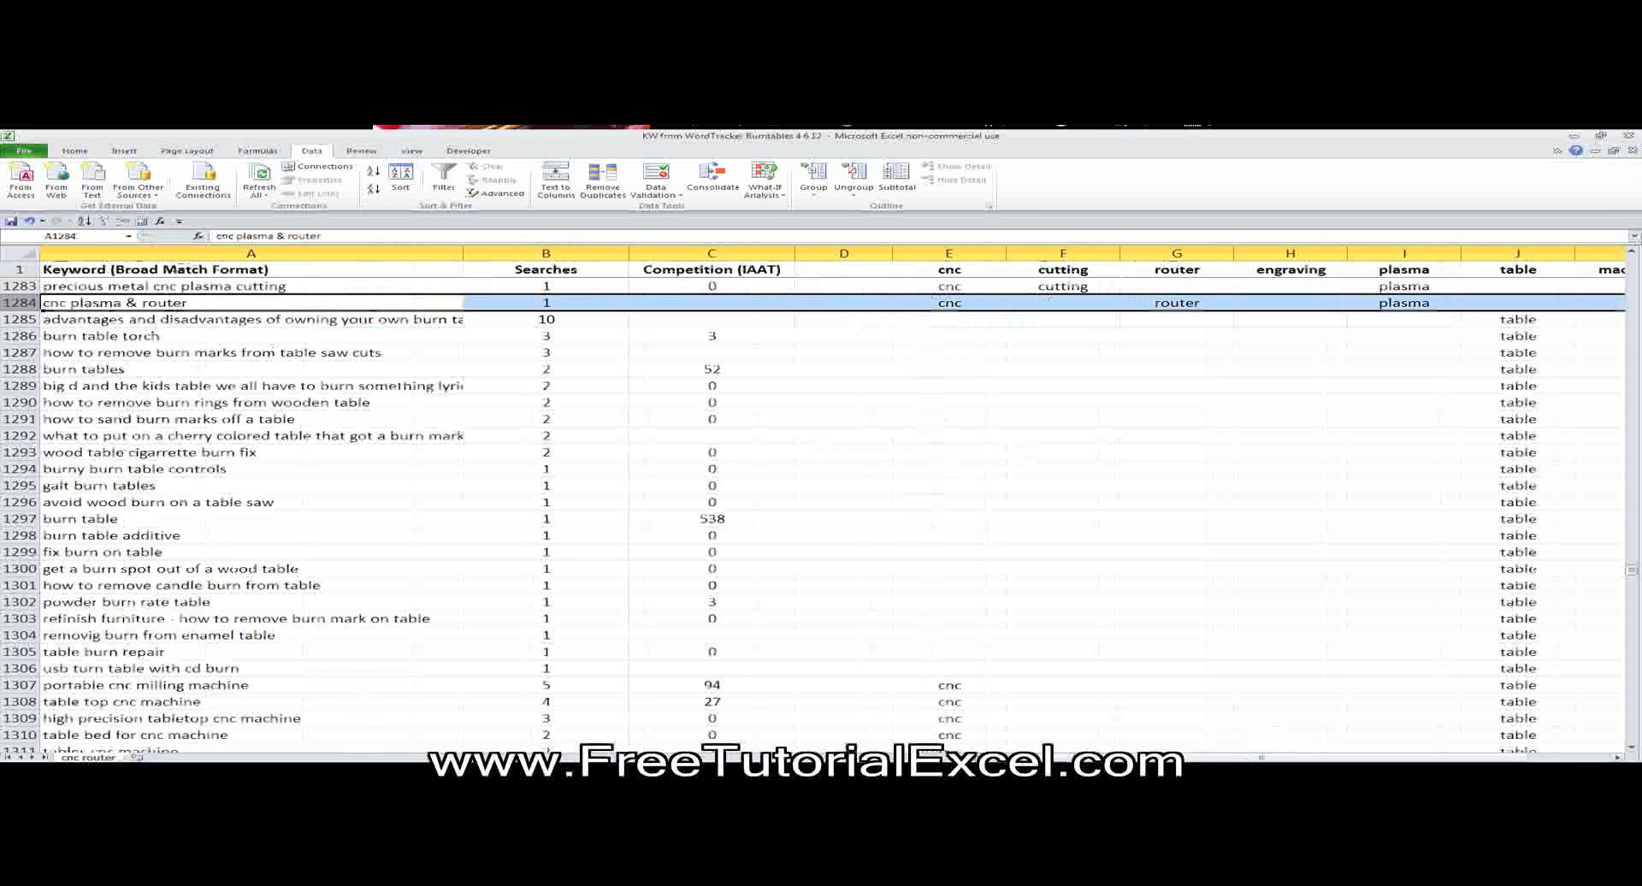
pyautogui.moveTo(1259, 756); pyautogui.dragTo(1304, 757)
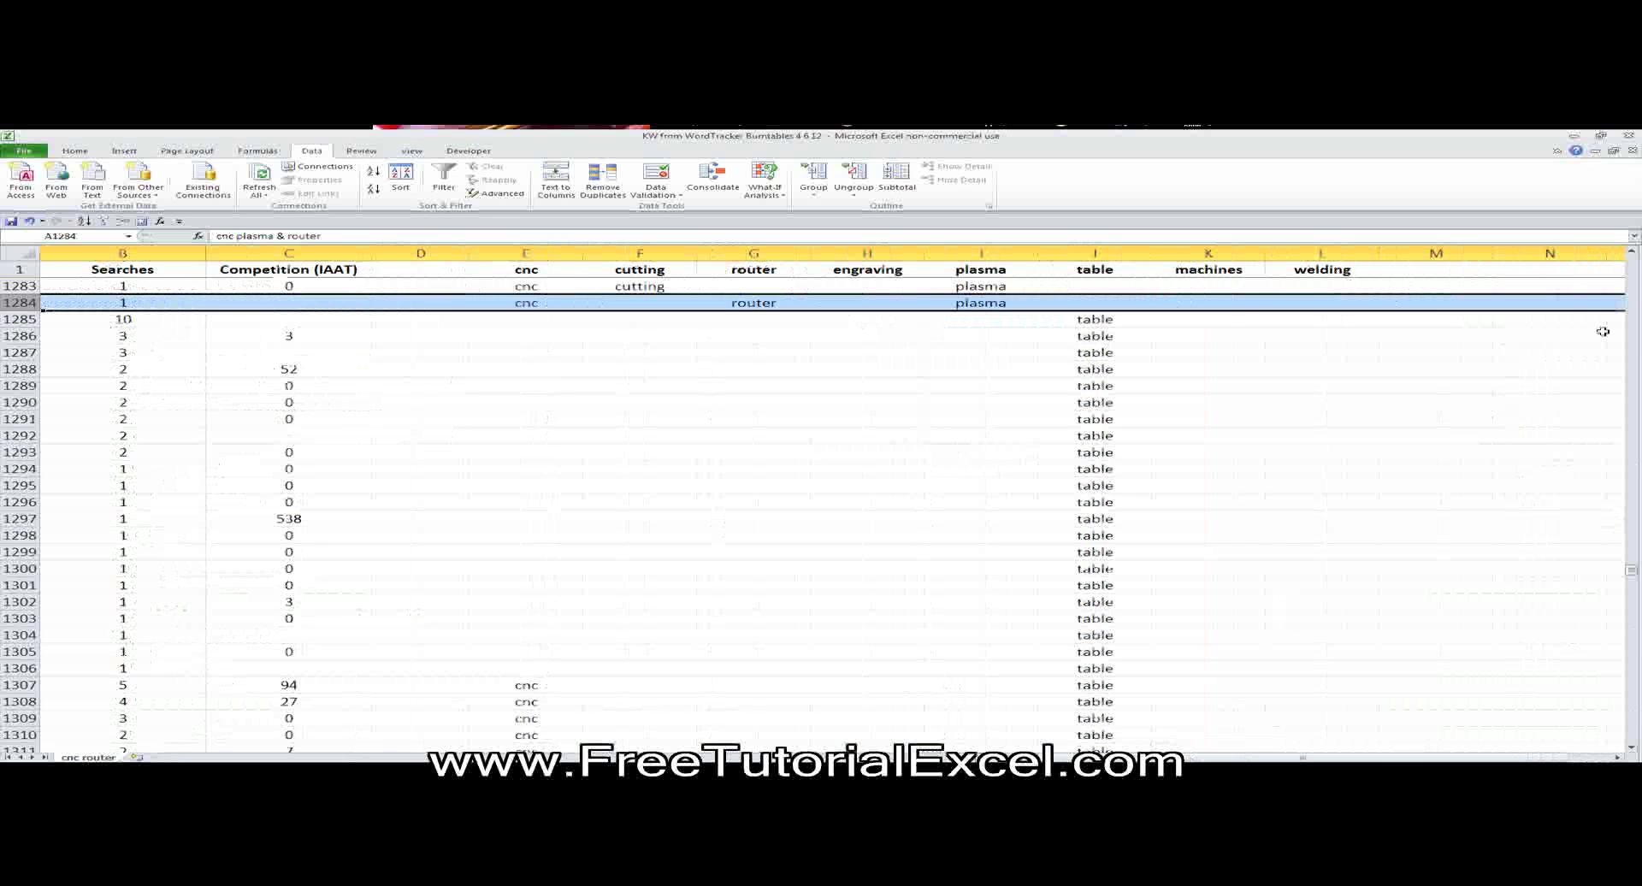
pyautogui.click(1120, 555)
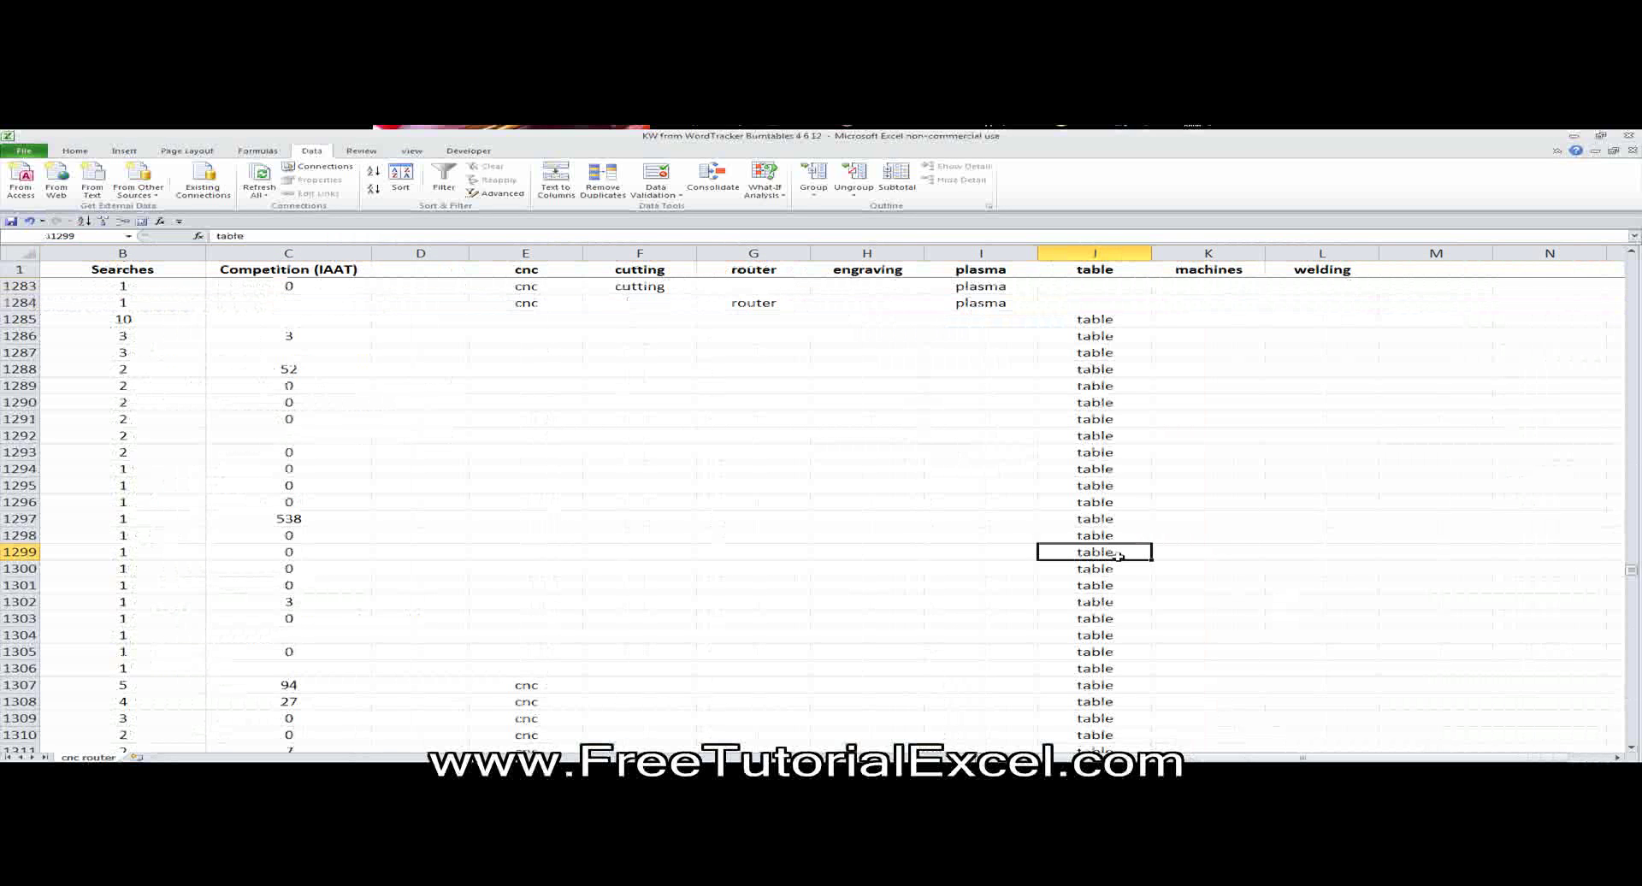
pyautogui.hotkey('ctrl', 'Down')
pyautogui.moveTo(1331, 685); pyautogui.dragTo(1354, 737)
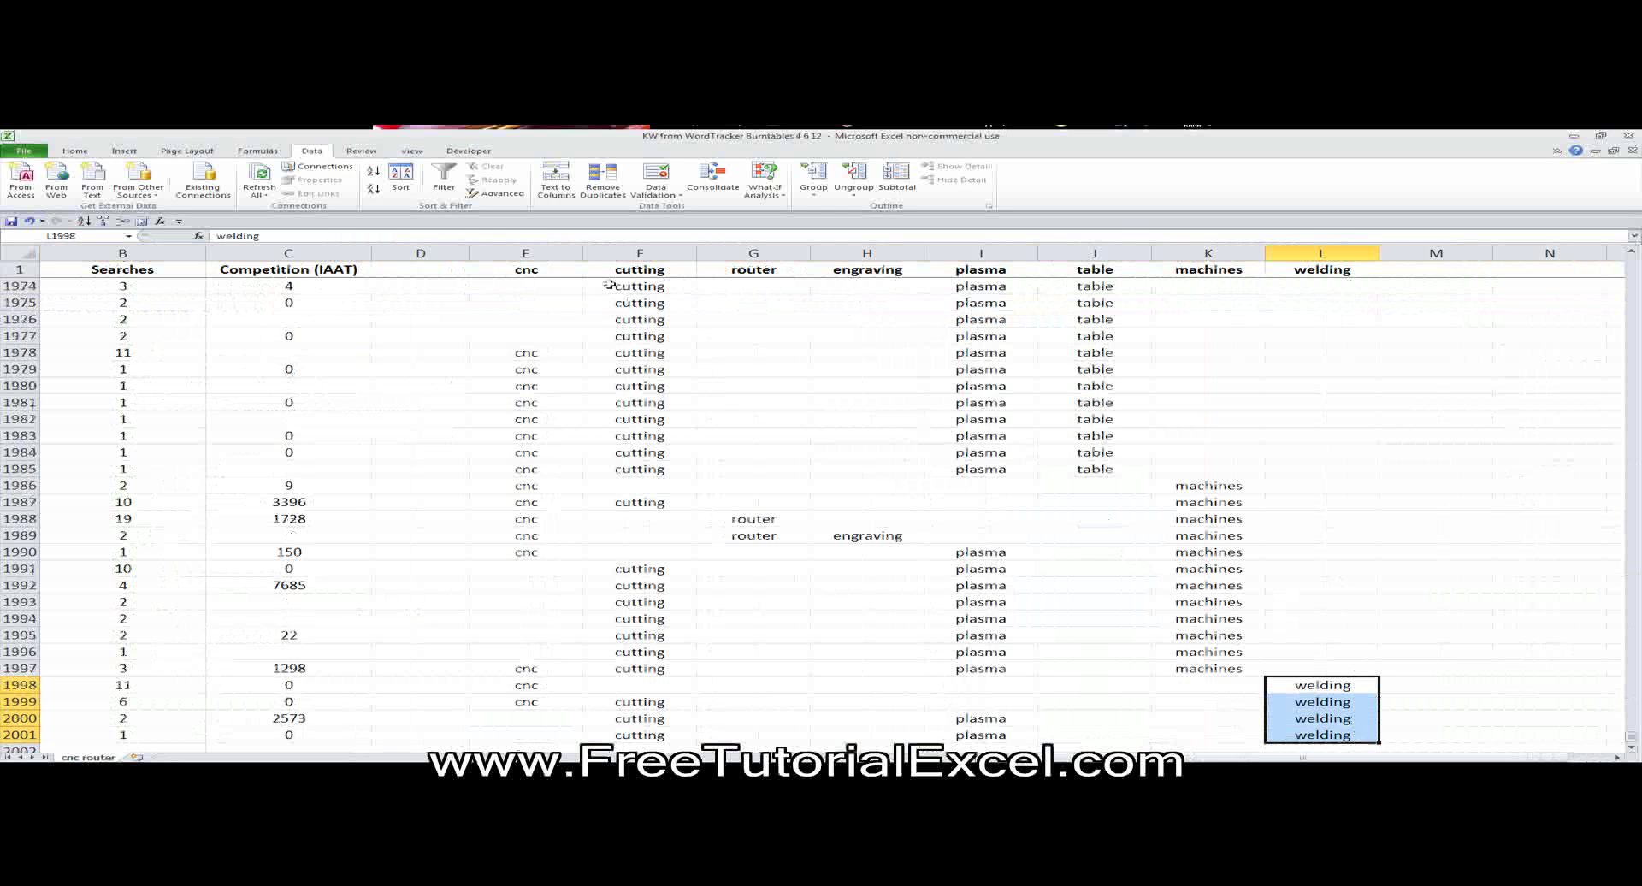
pyautogui.click(625, 351)
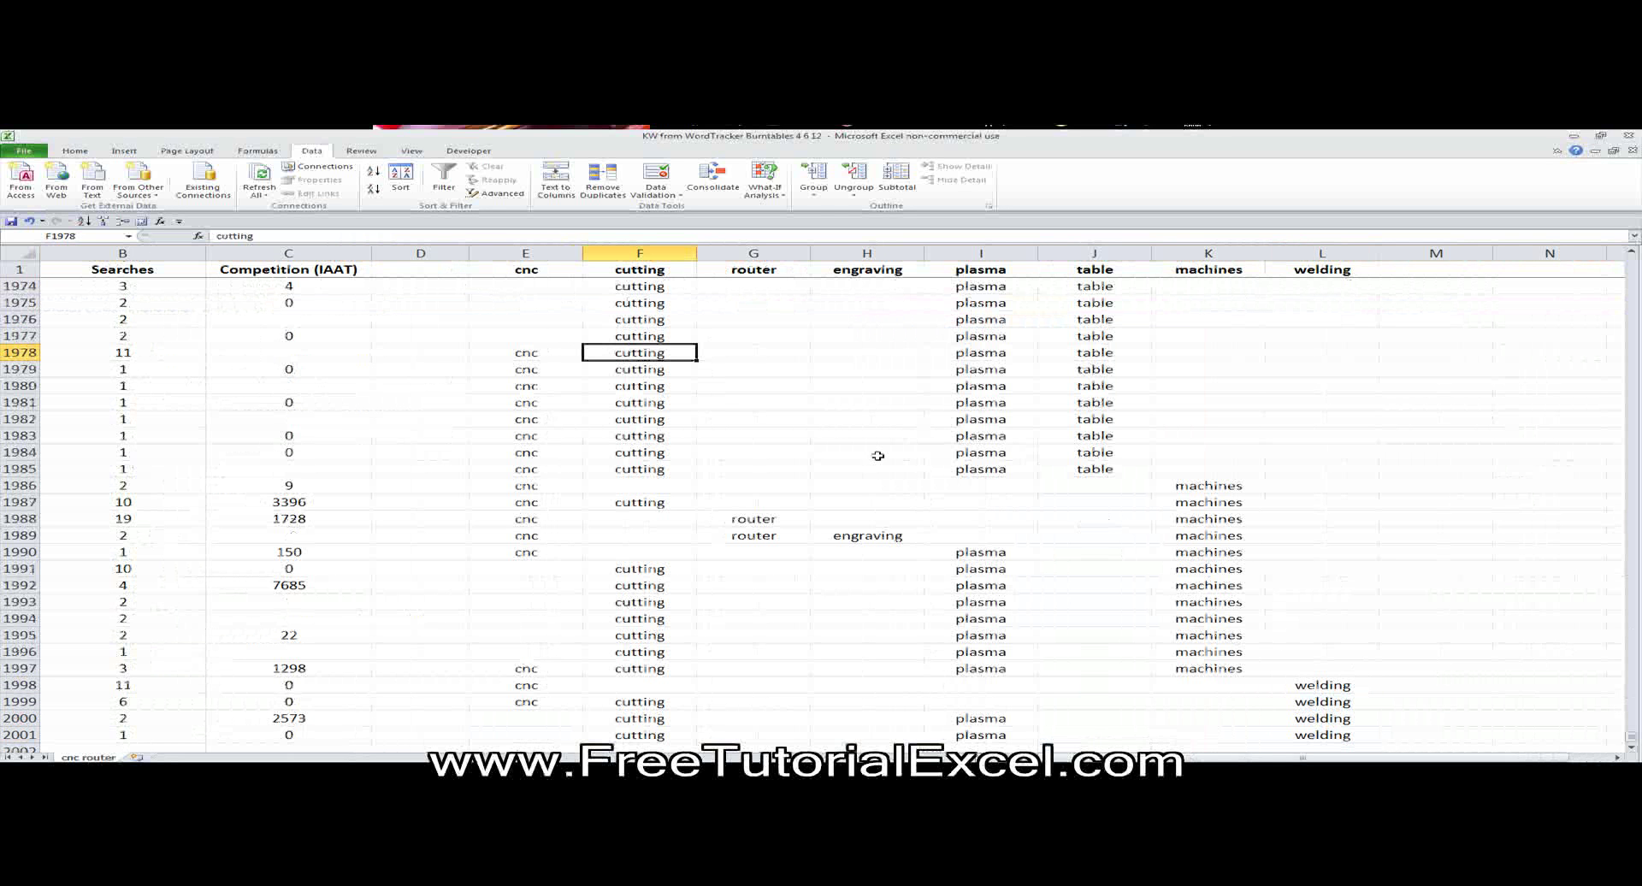
# Insert two blank columns before the cnc column and enter the header Category in E1.
pyautogui.click(525, 254)
pyautogui.hotkey('ctrl', 'shift', '+')
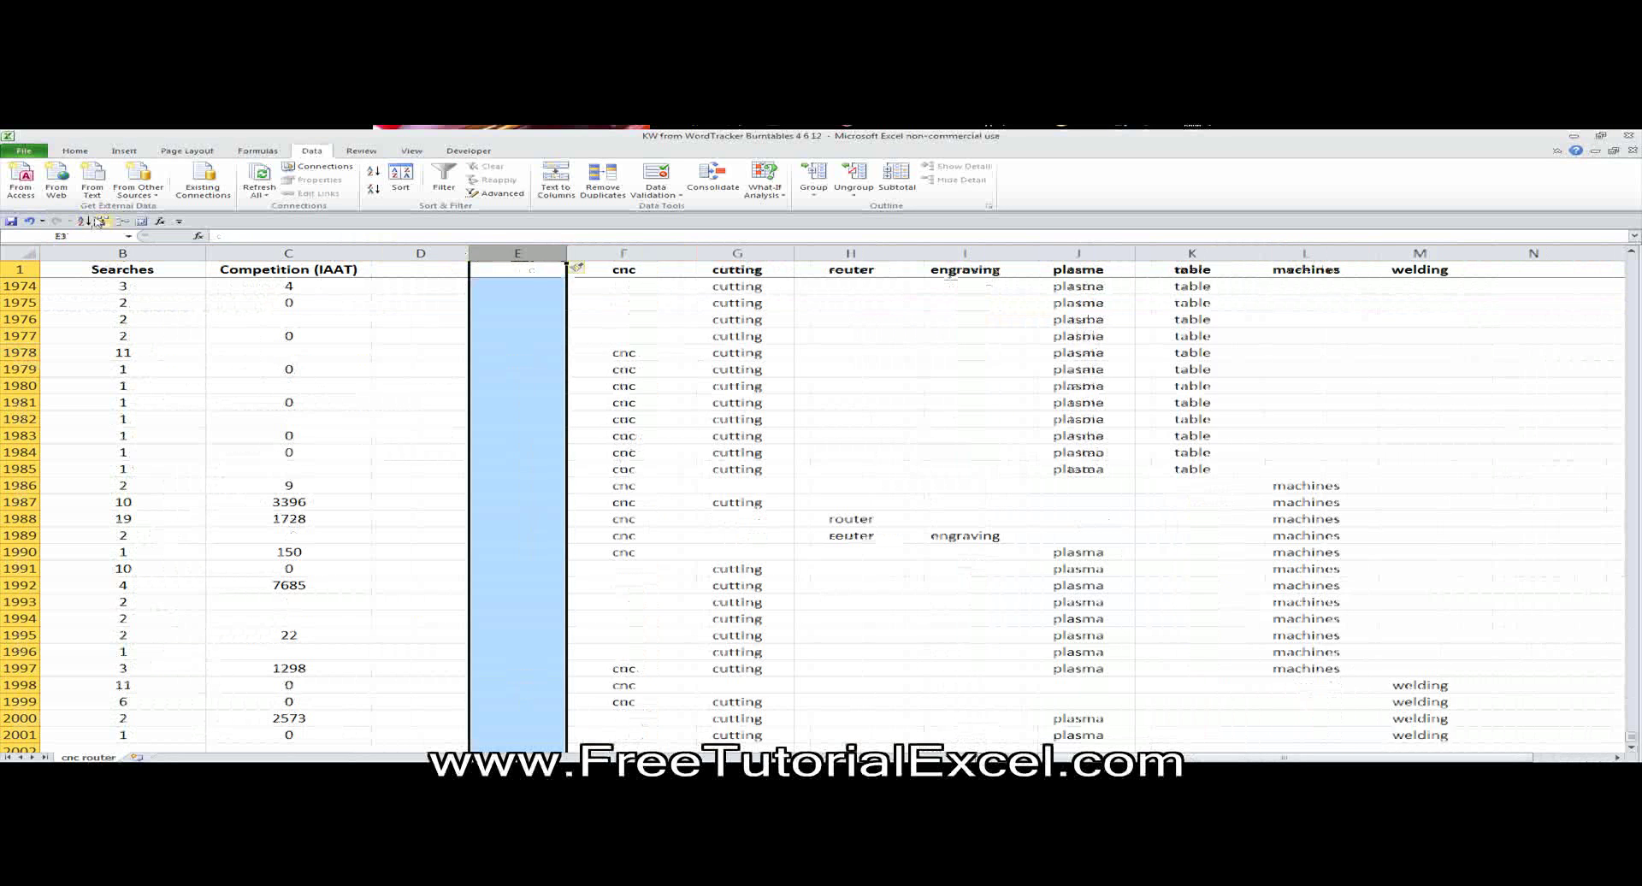
pyautogui.click(534, 272)
pyautogui.write('Catego')
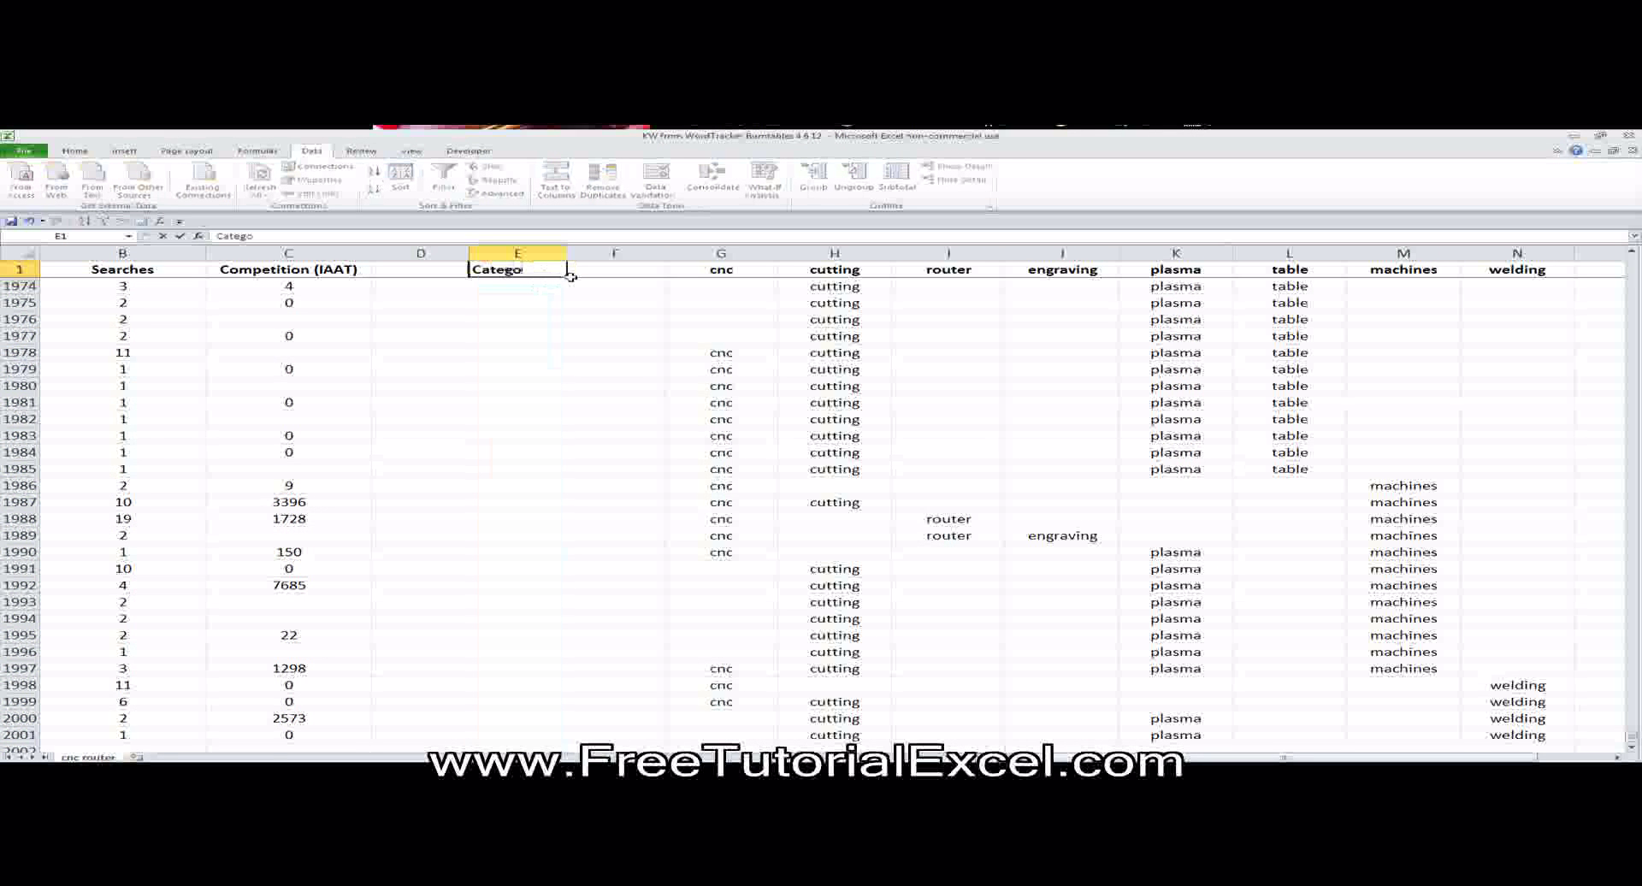
pyautogui.write('ry')
pyautogui.press('Return')
# Centre the contents of the Category column.
pyautogui.click(542, 254)
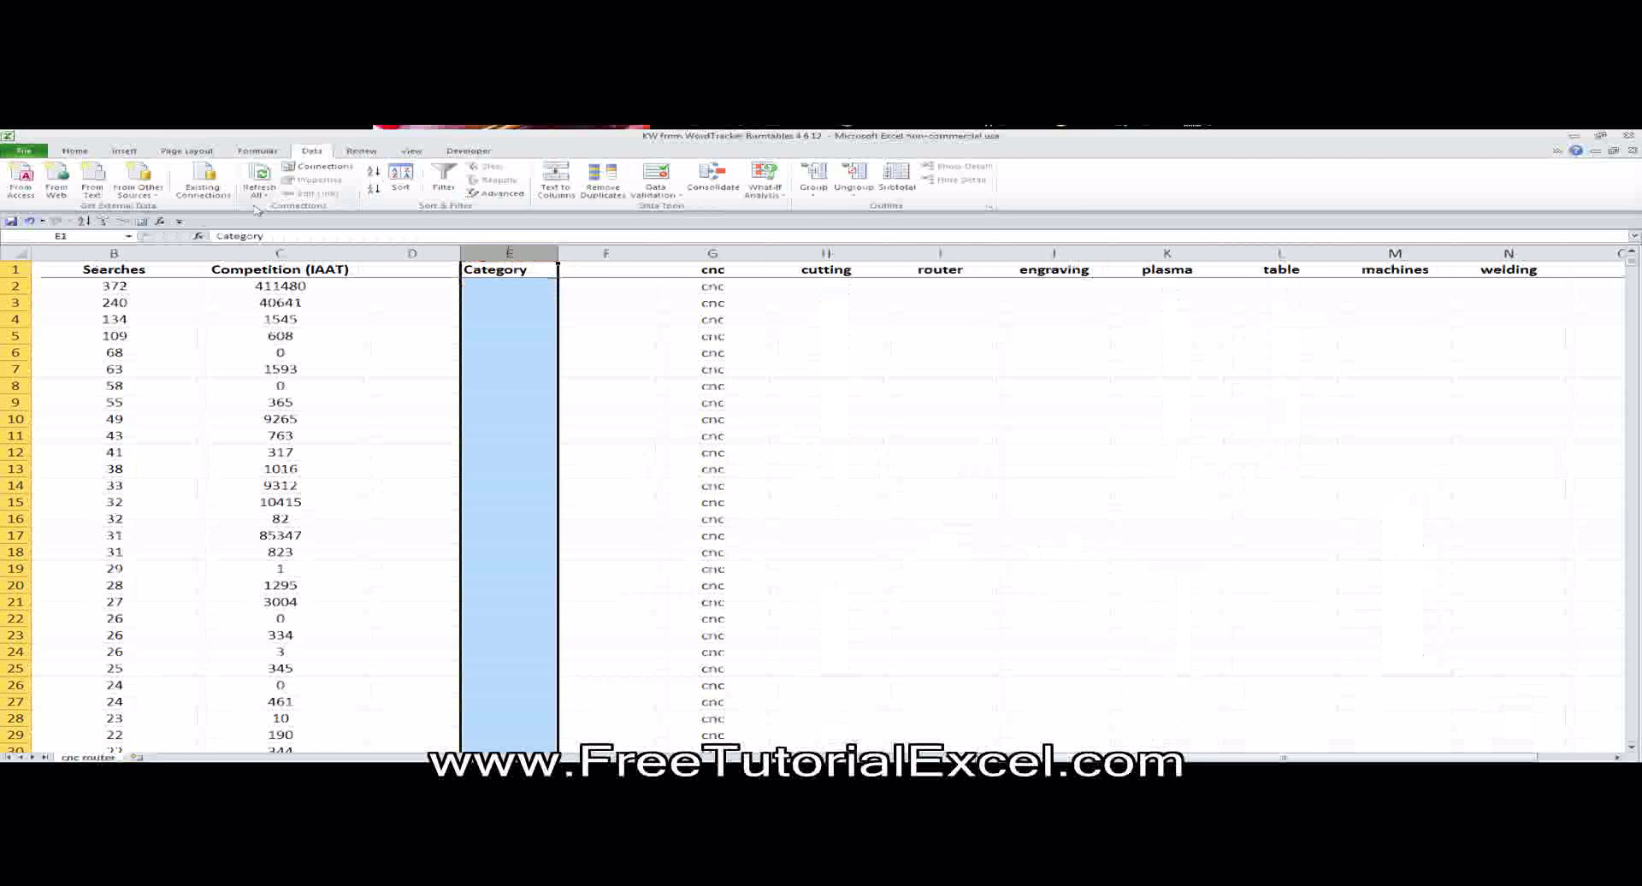
pyautogui.click(75, 151)
pyautogui.click(340, 189)
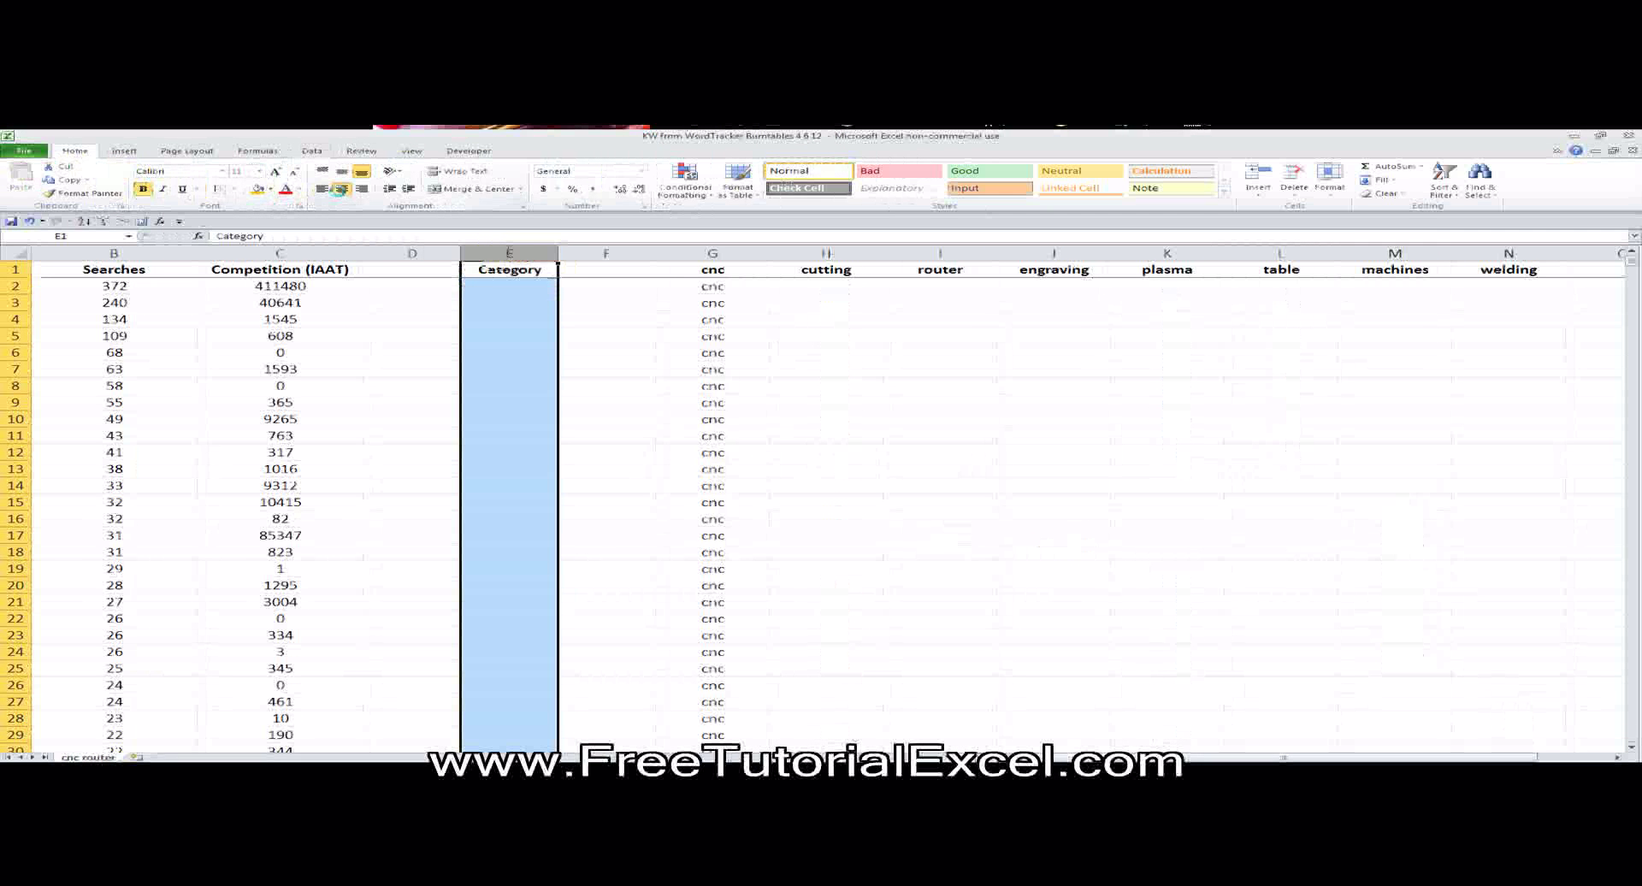
# Enter CNC in E2 and fill it down the Category column through row 1141.
pyautogui.click(509, 288)
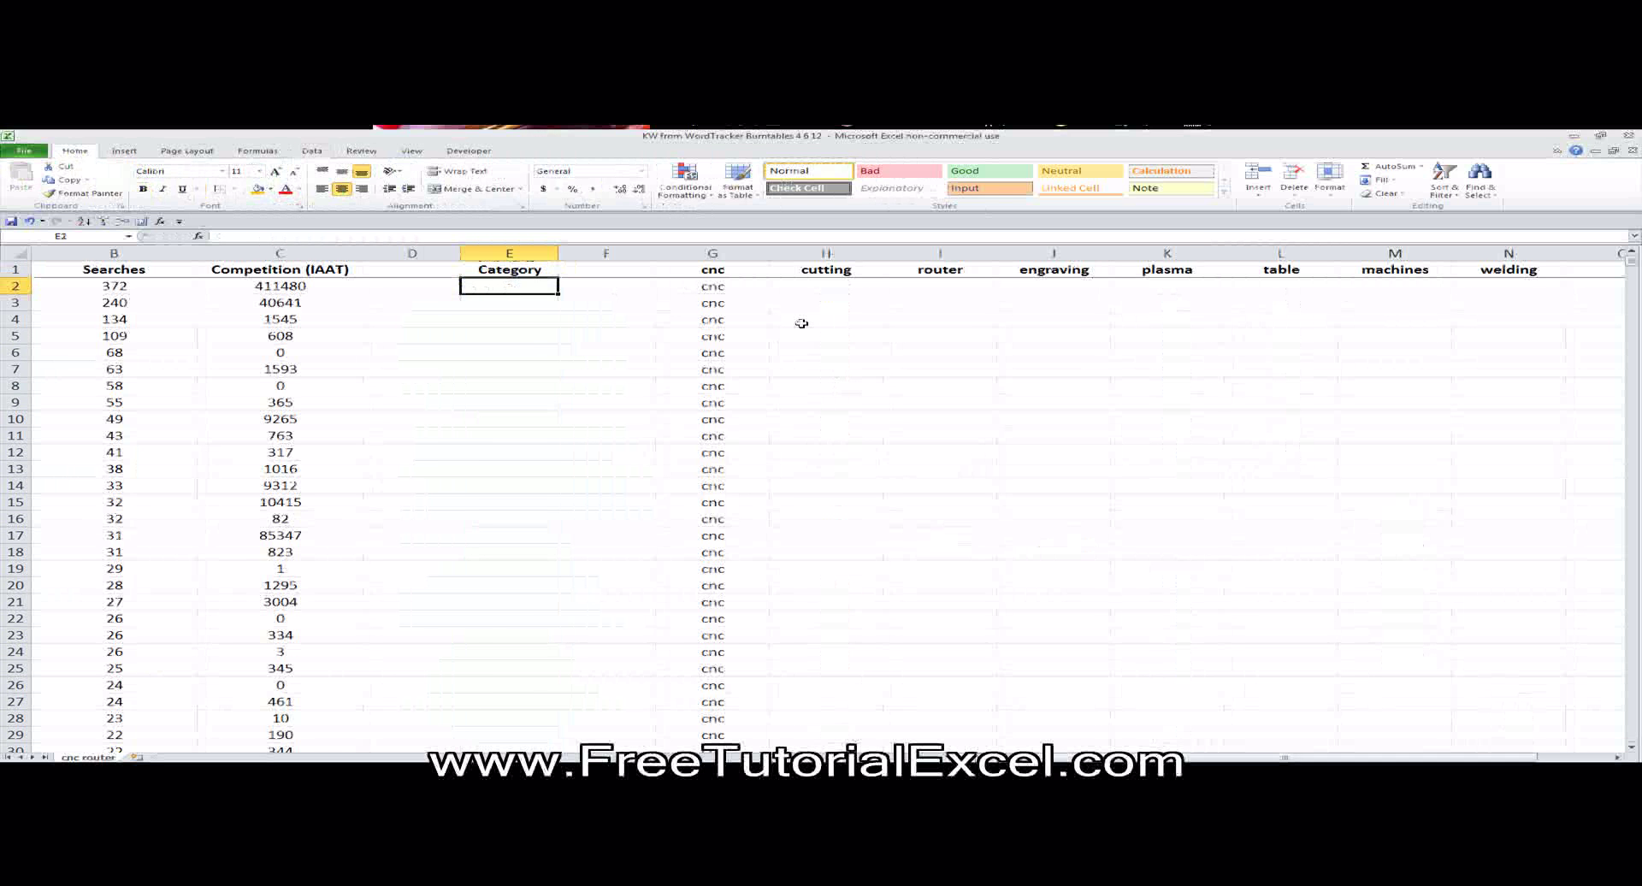
pyautogui.write('CNC')
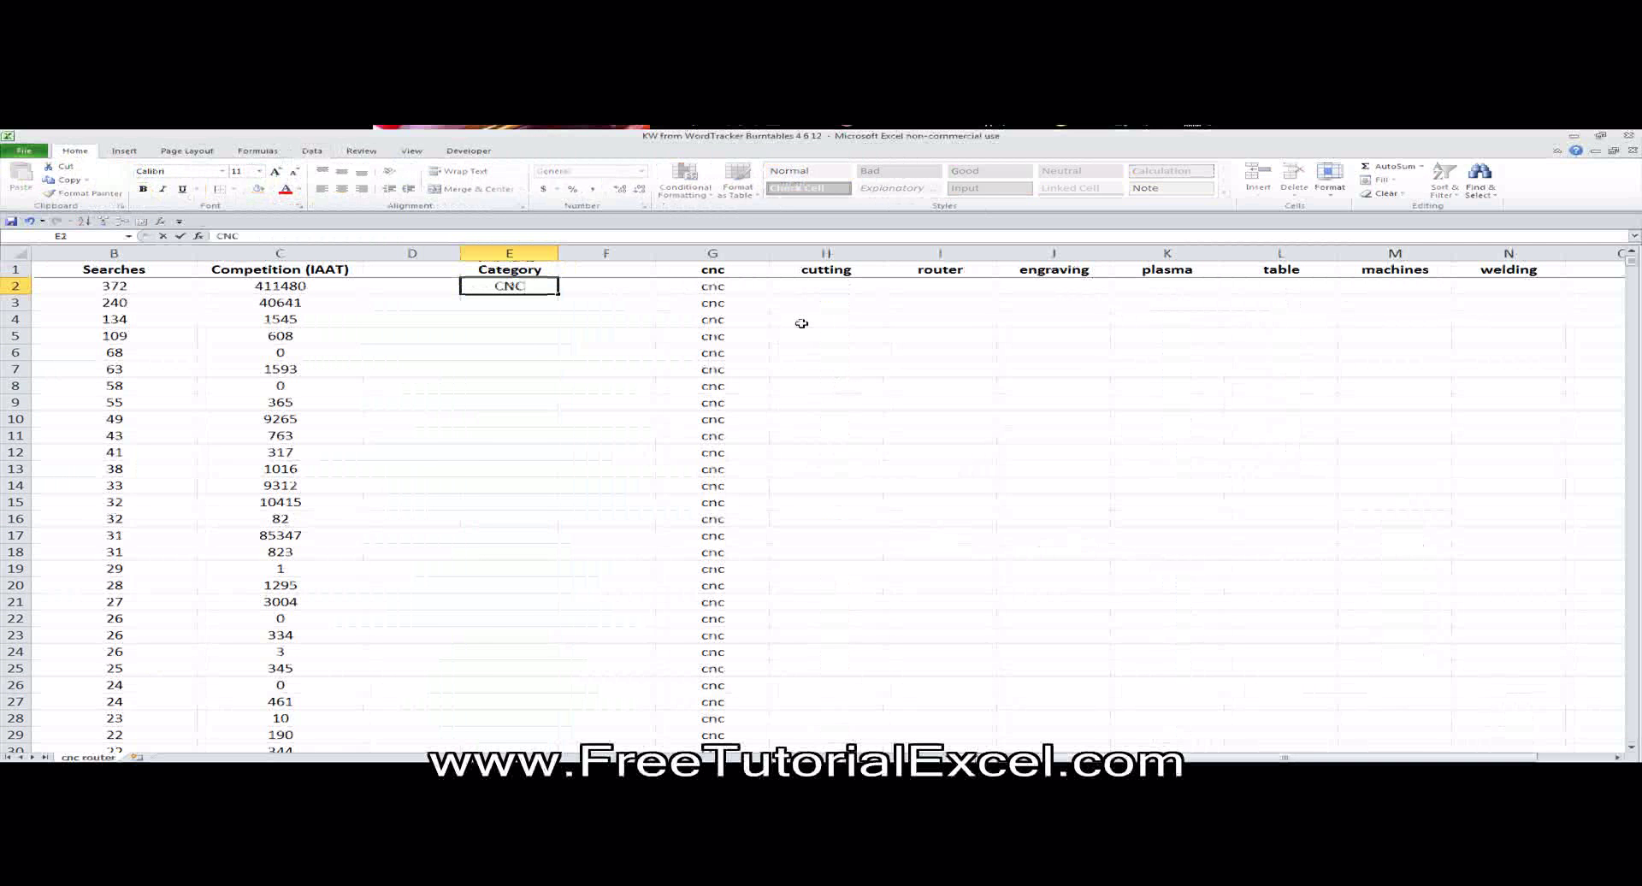
pyautogui.press('Return')
pyautogui.click(533, 286)
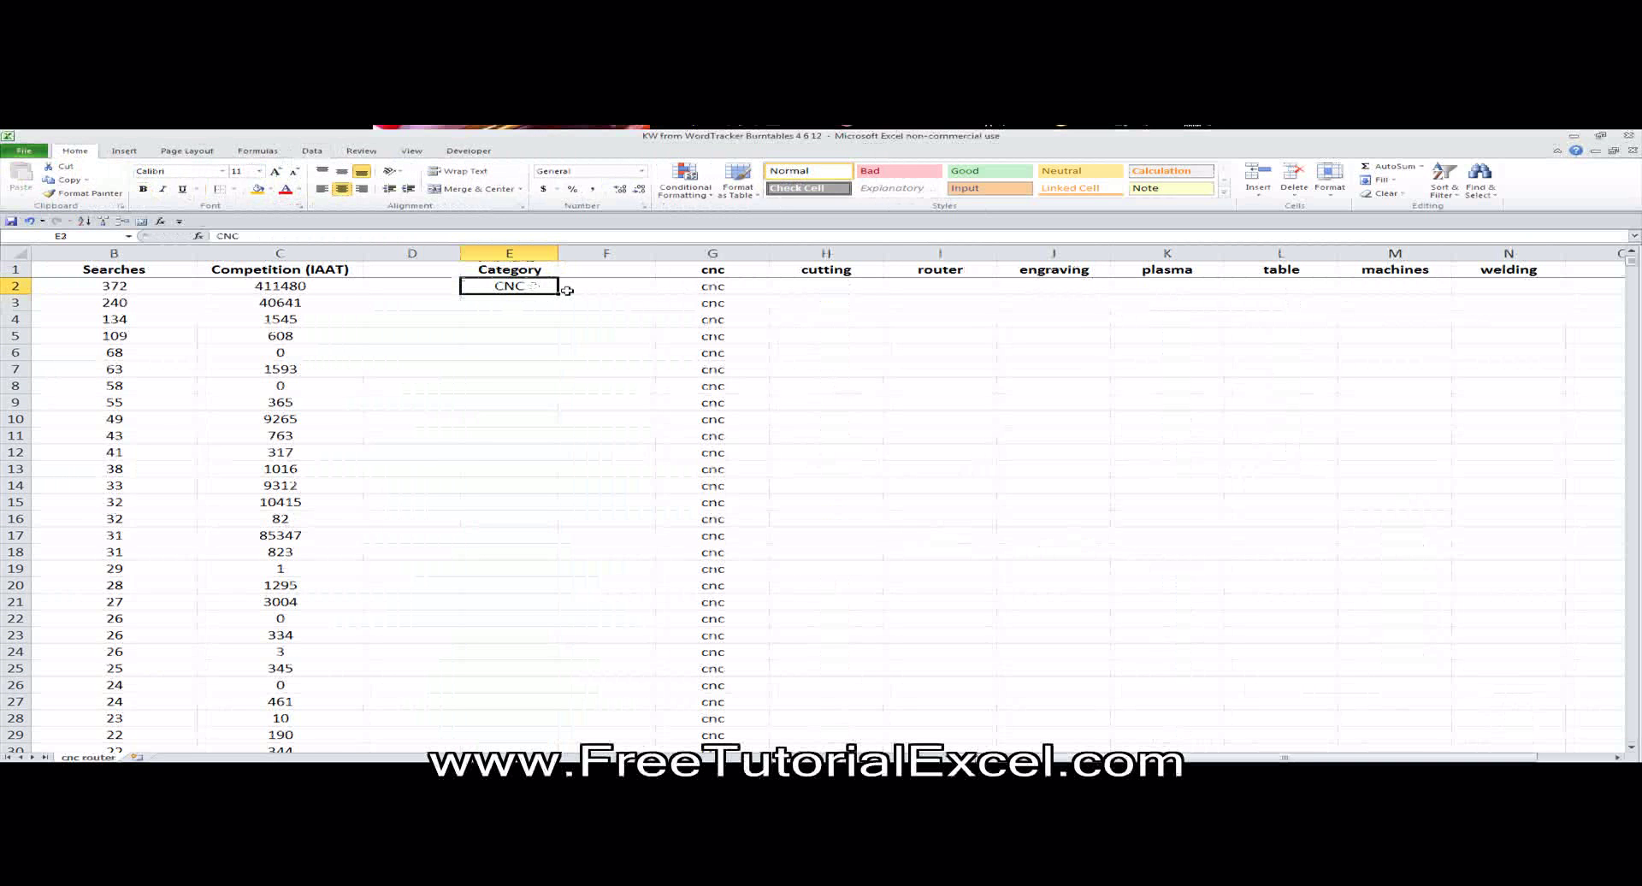
pyautogui.moveTo(559, 295); pyautogui.dragTo(516, 660)
pyautogui.scroll(-3, 562, 591)
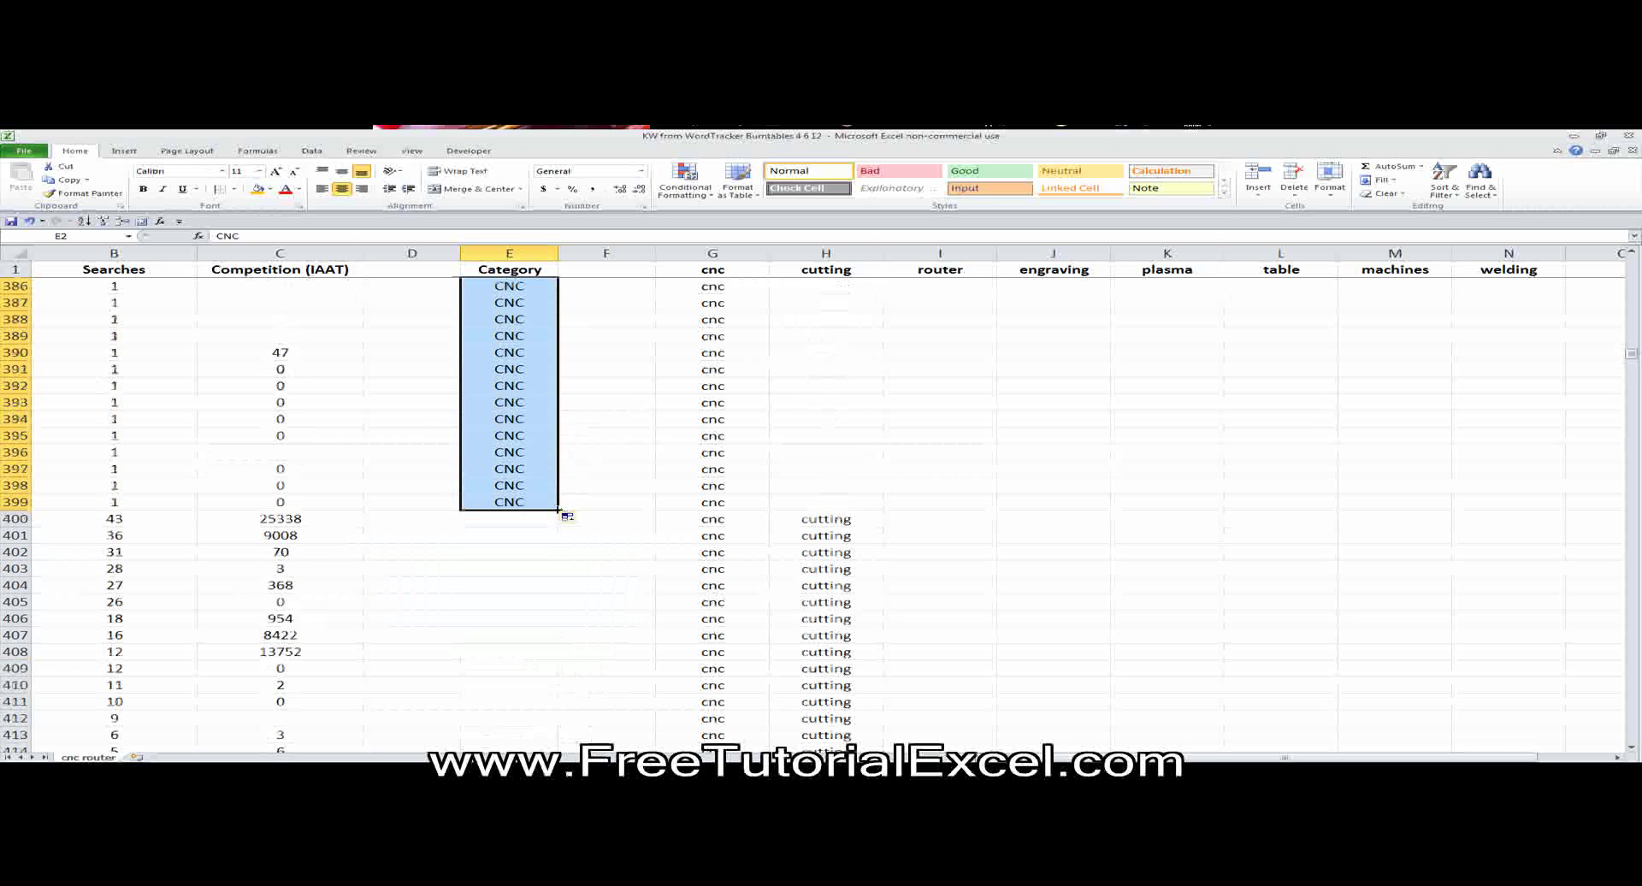
pyautogui.moveTo(557, 510); pyautogui.dragTo(578, 612)
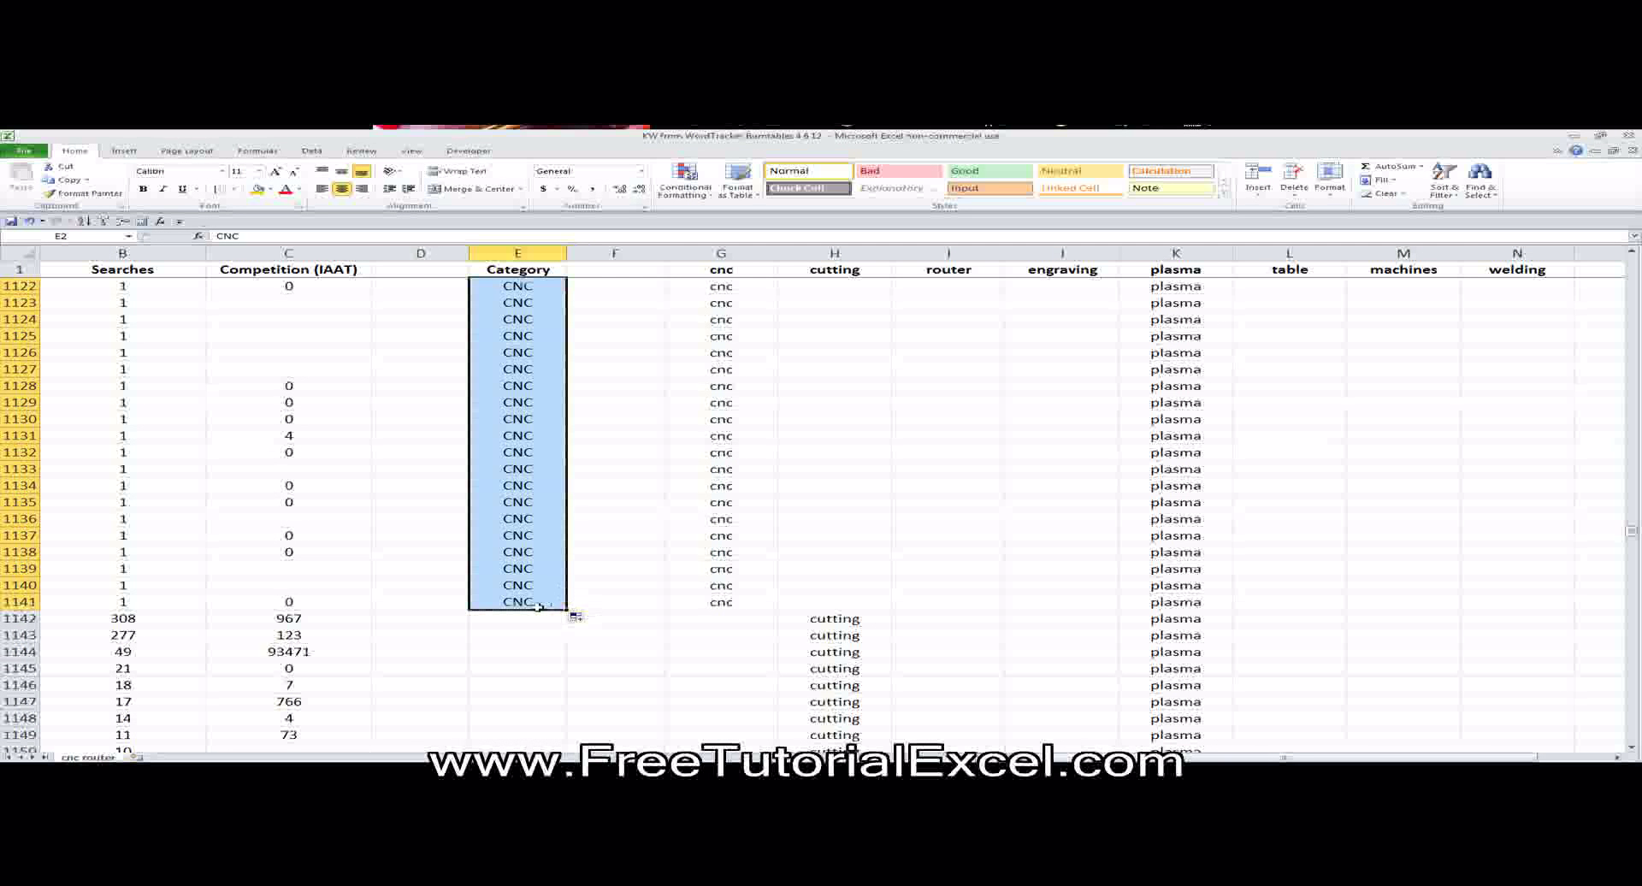
# Enter cutting as the category in E1142, the first row without a cnc match.
pyautogui.scroll(-3, 489, 484)
pyautogui.click(527, 469)
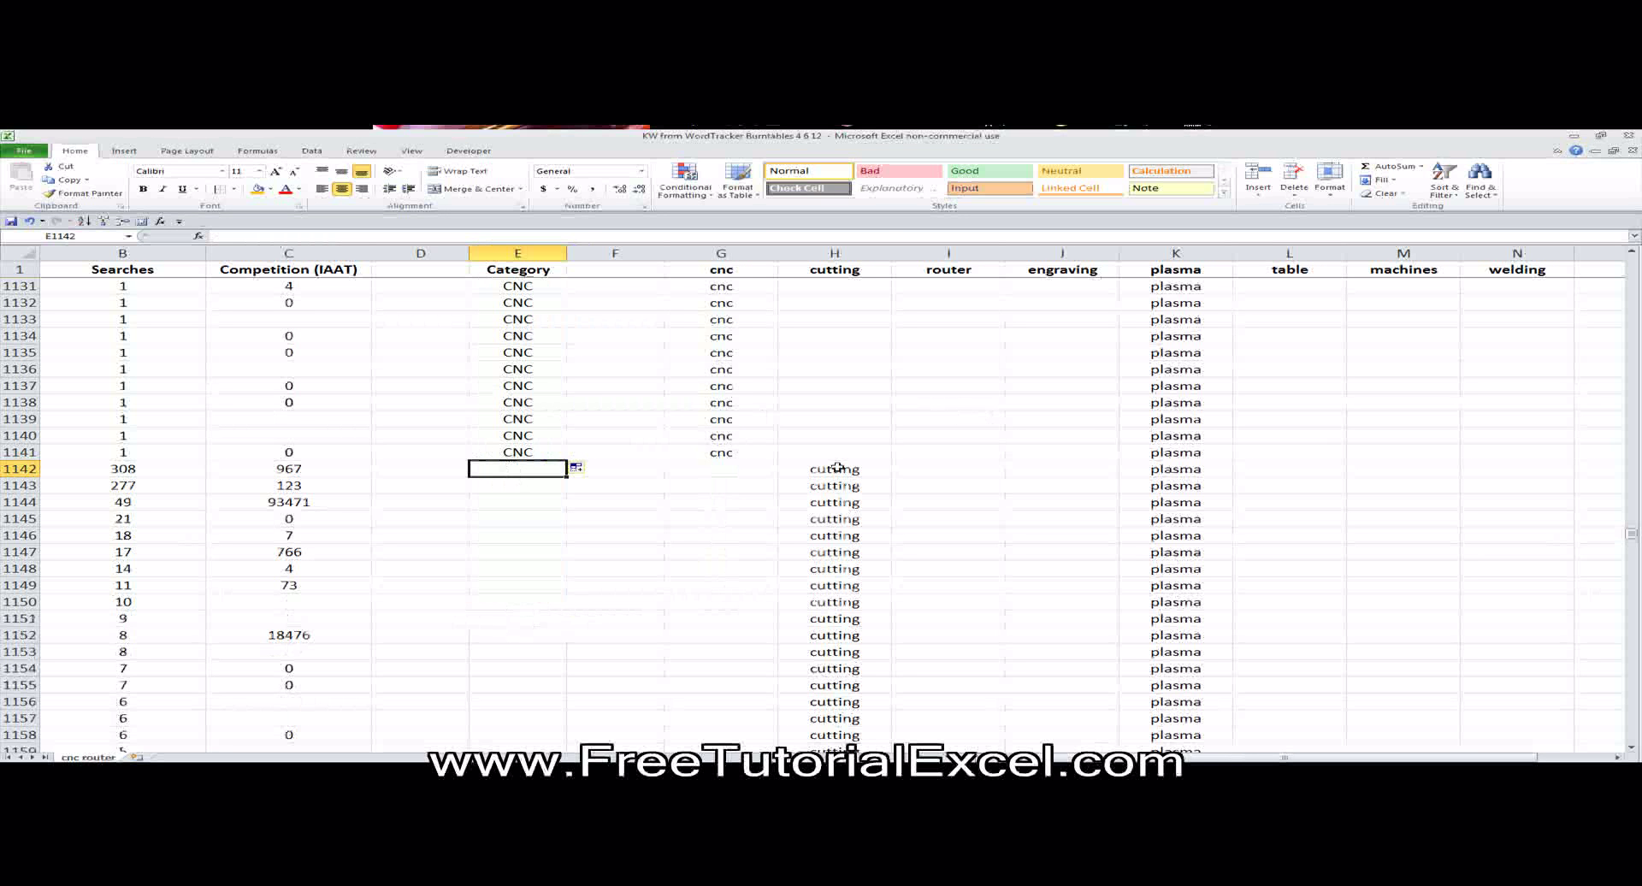
pyautogui.write('cutting')
pyautogui.press('Return')
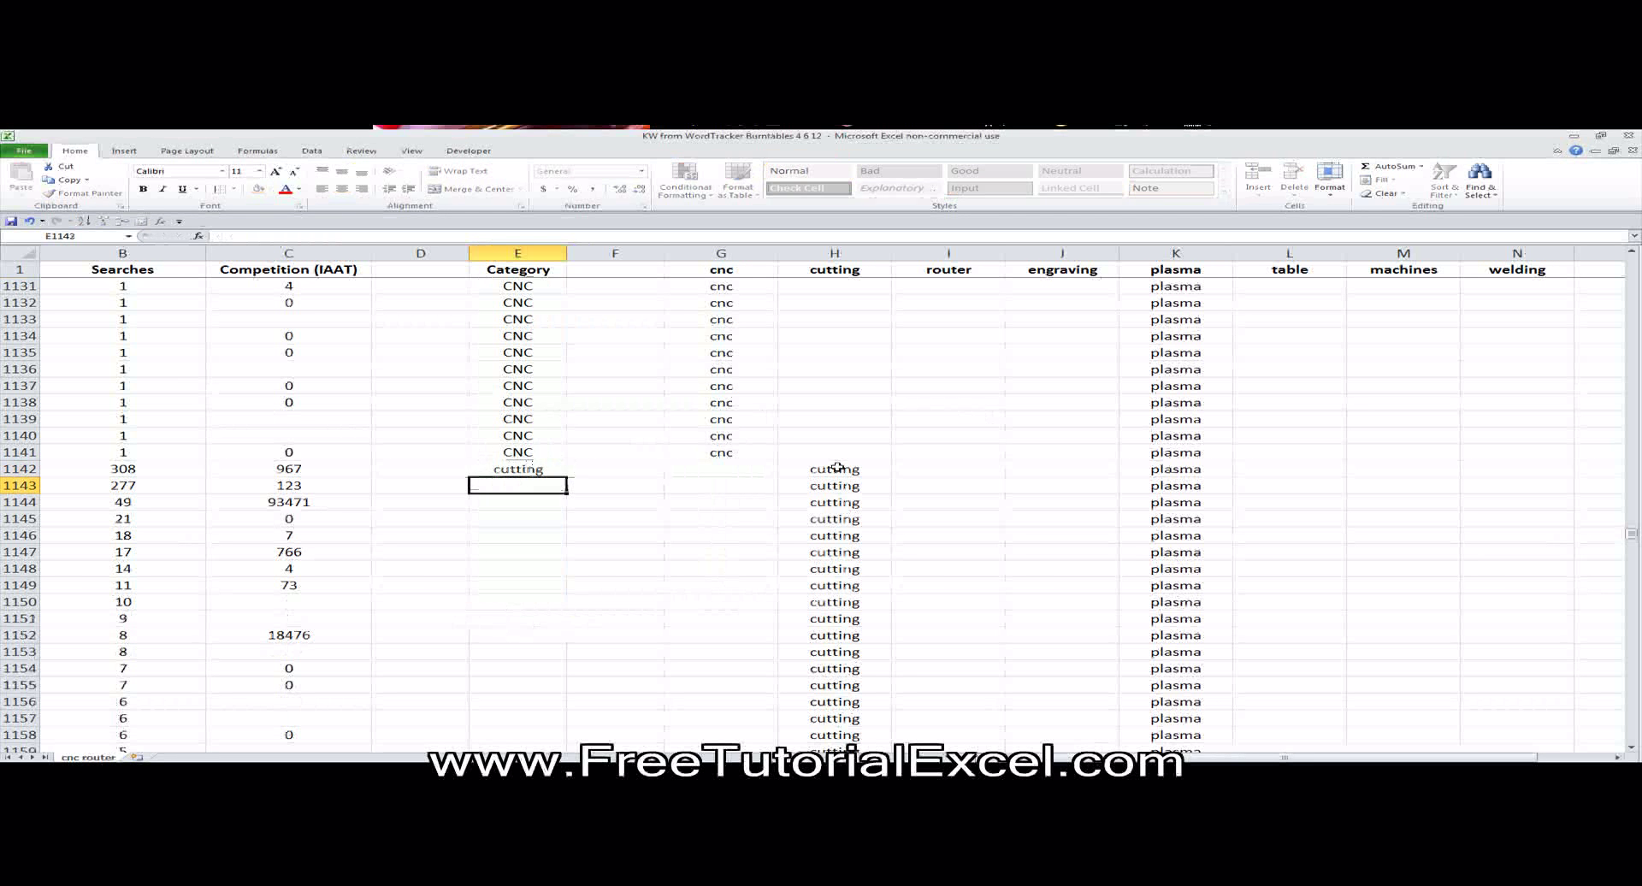
# Change the category in E1142 to Cutting and fill it down the Category column through row 1283.
pyautogui.press('Up')
pyautogui.write('Cutting')
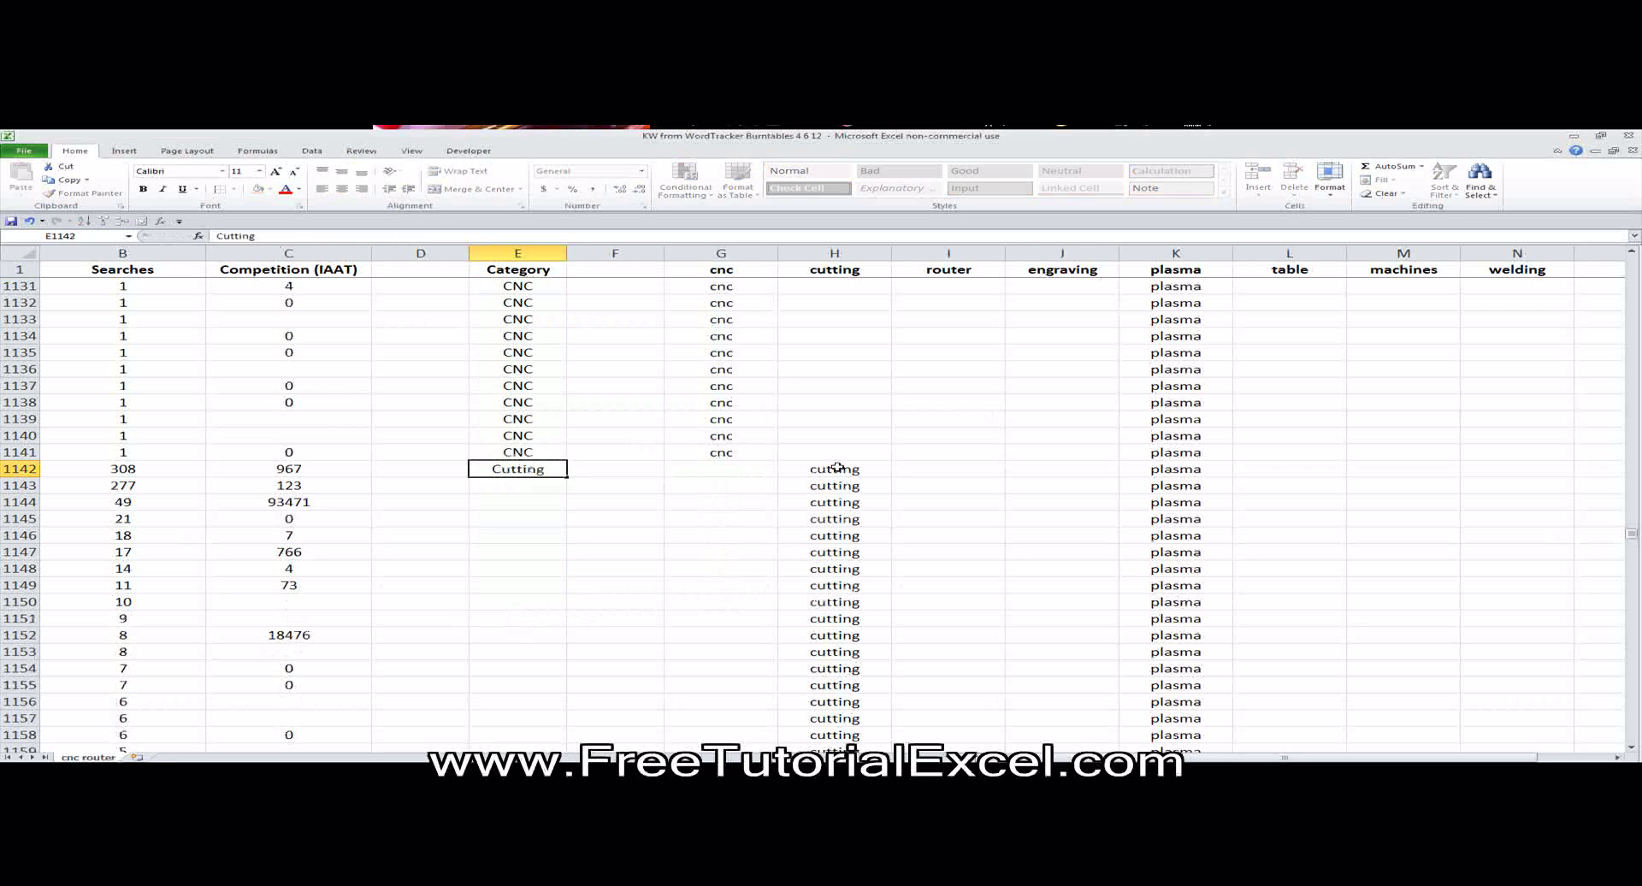
pyautogui.press('Return')
pyautogui.click(519, 470)
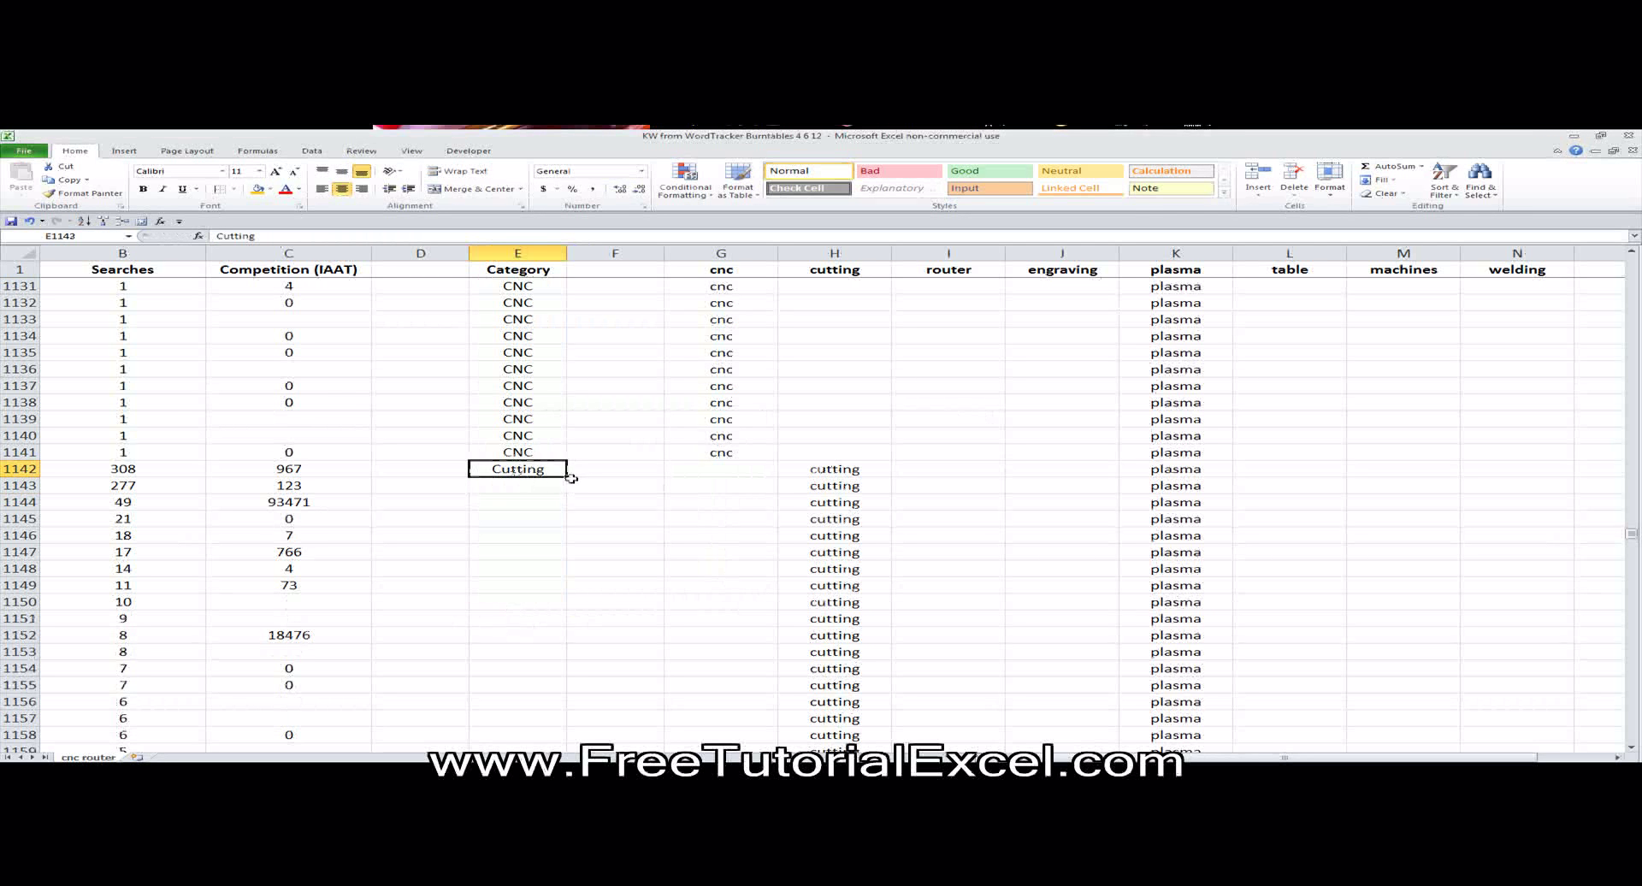
pyautogui.moveTo(568, 478); pyautogui.dragTo(568, 411)
# Enter Plasma as the category in E1284, the plasma row without a cutting match.
pyautogui.click(551, 424)
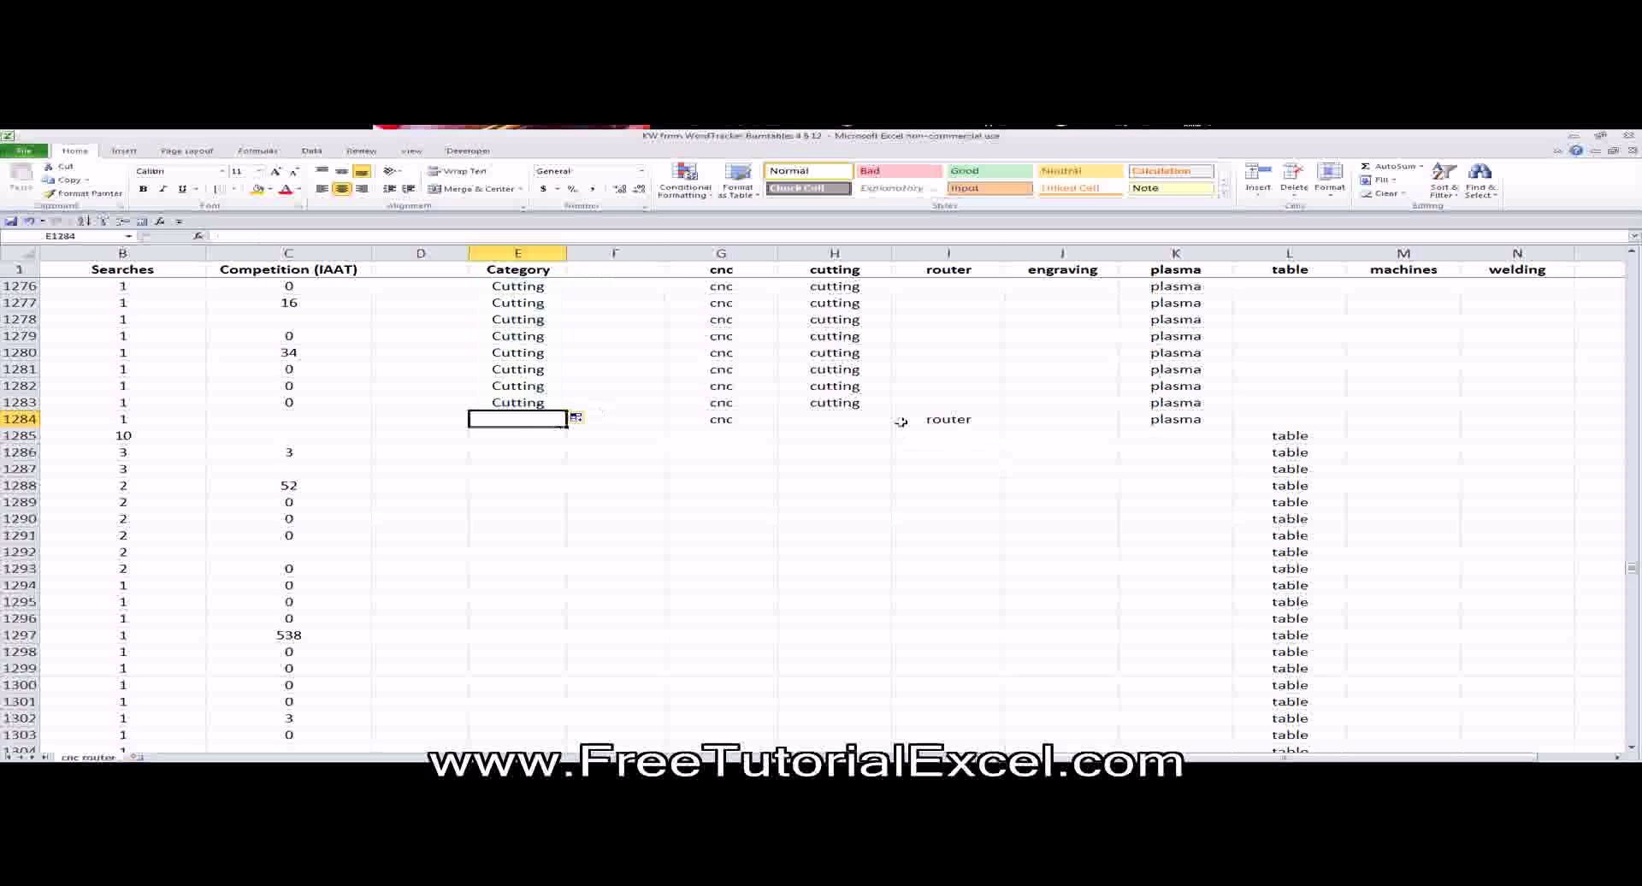
pyautogui.write('plasma')
pyautogui.press('Return')
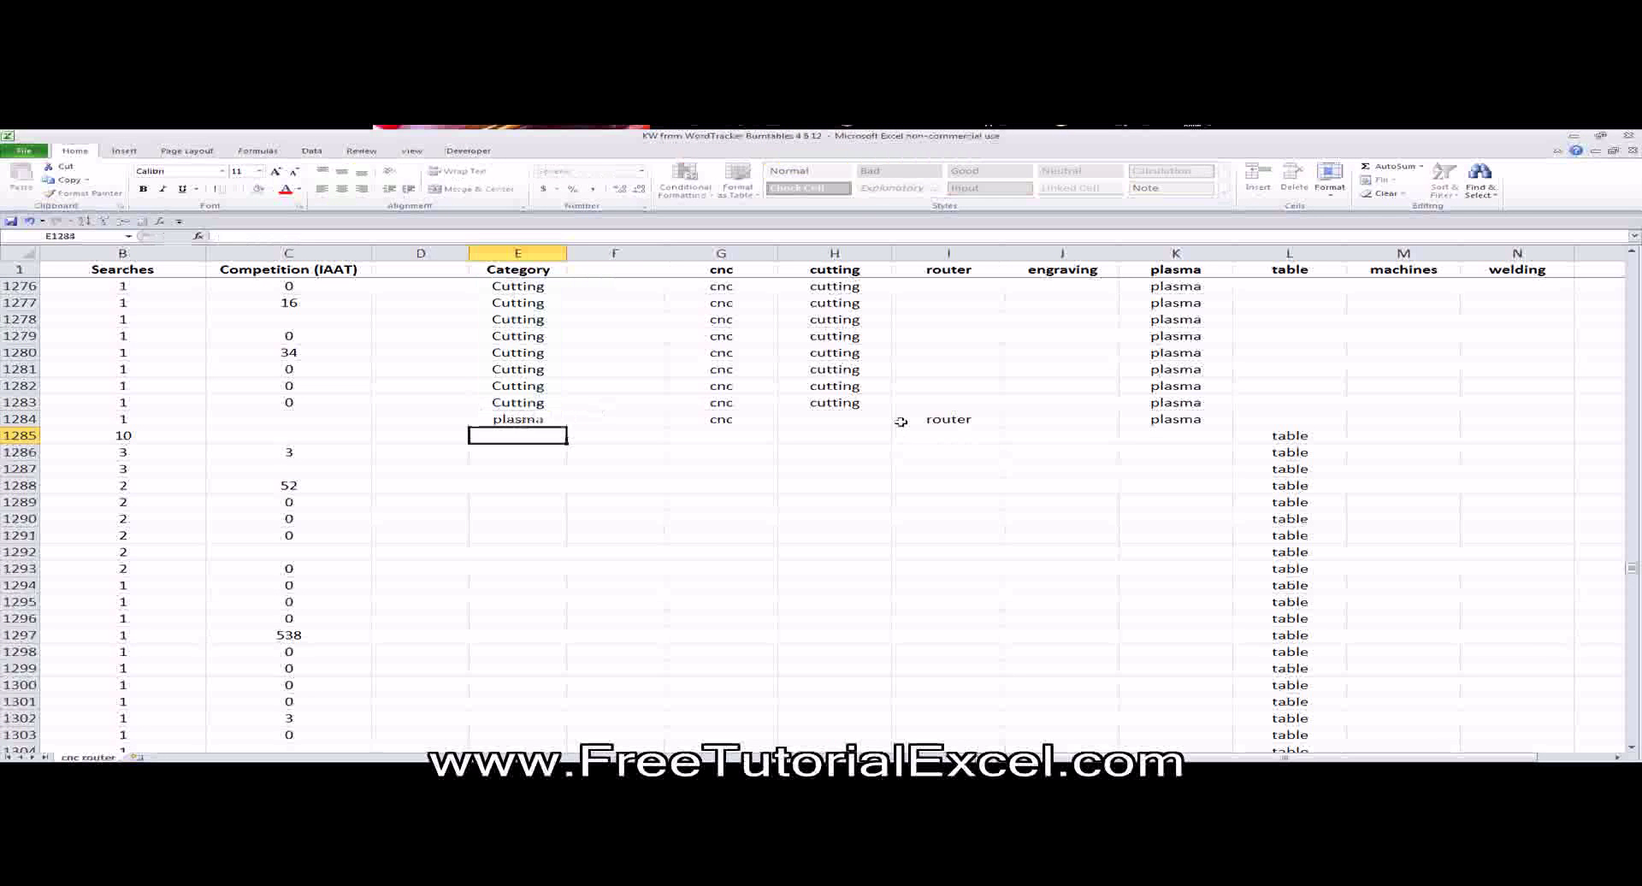
pyautogui.press('Up')
pyautogui.write('Plasma')
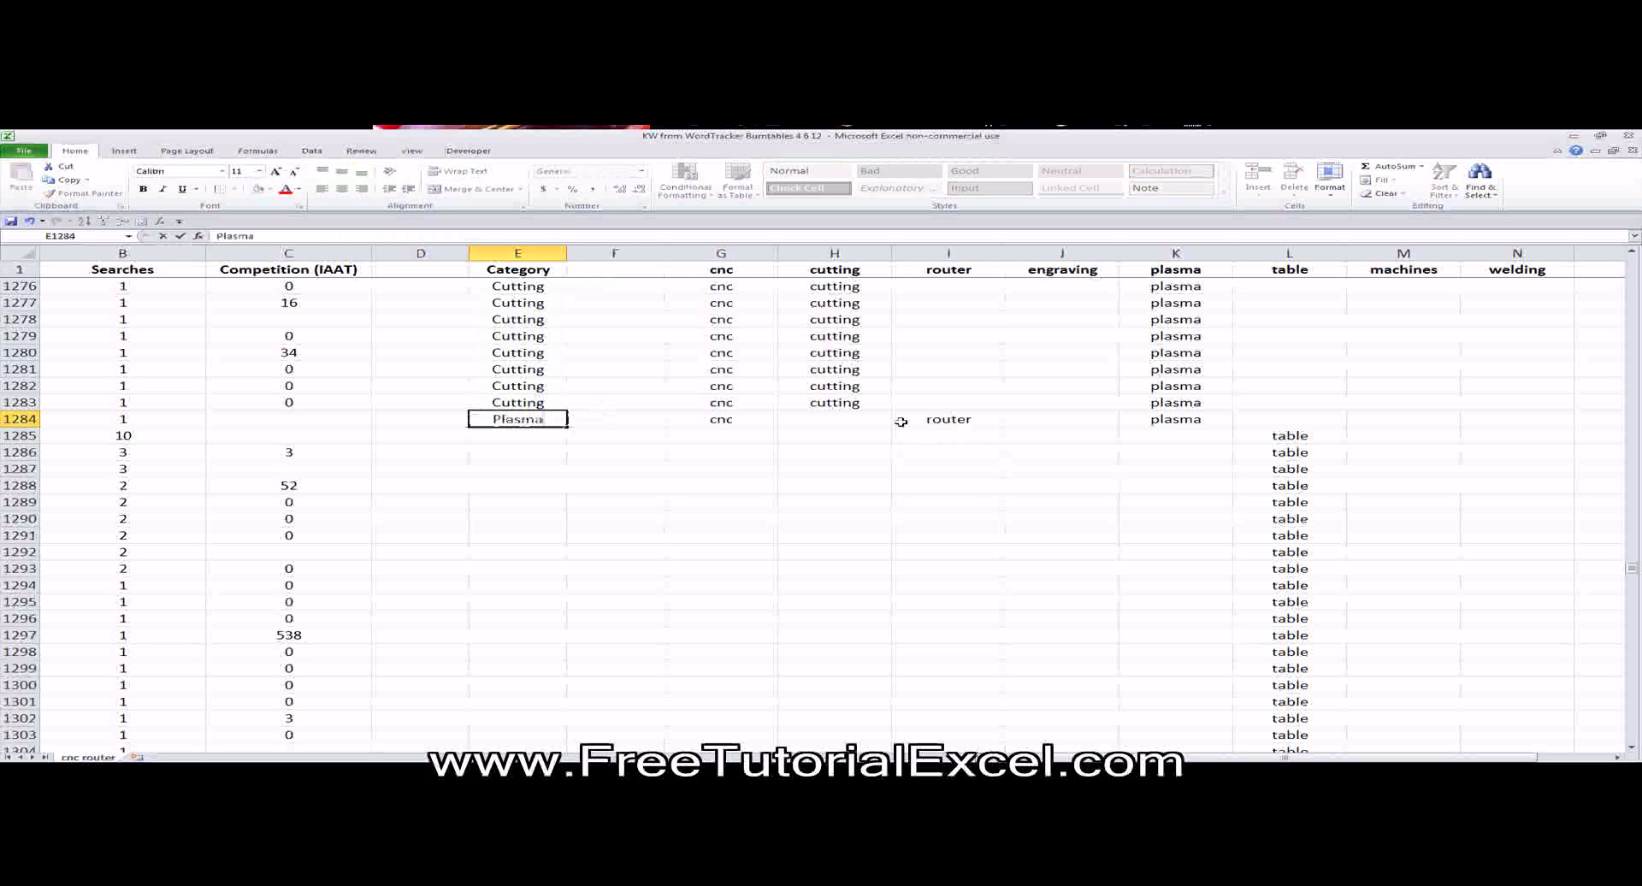
pyautogui.press('Return')
# Enter Table in E1285 and fill it down the Category column through row 1316.
pyautogui.write('Table')
pyautogui.press('Return')
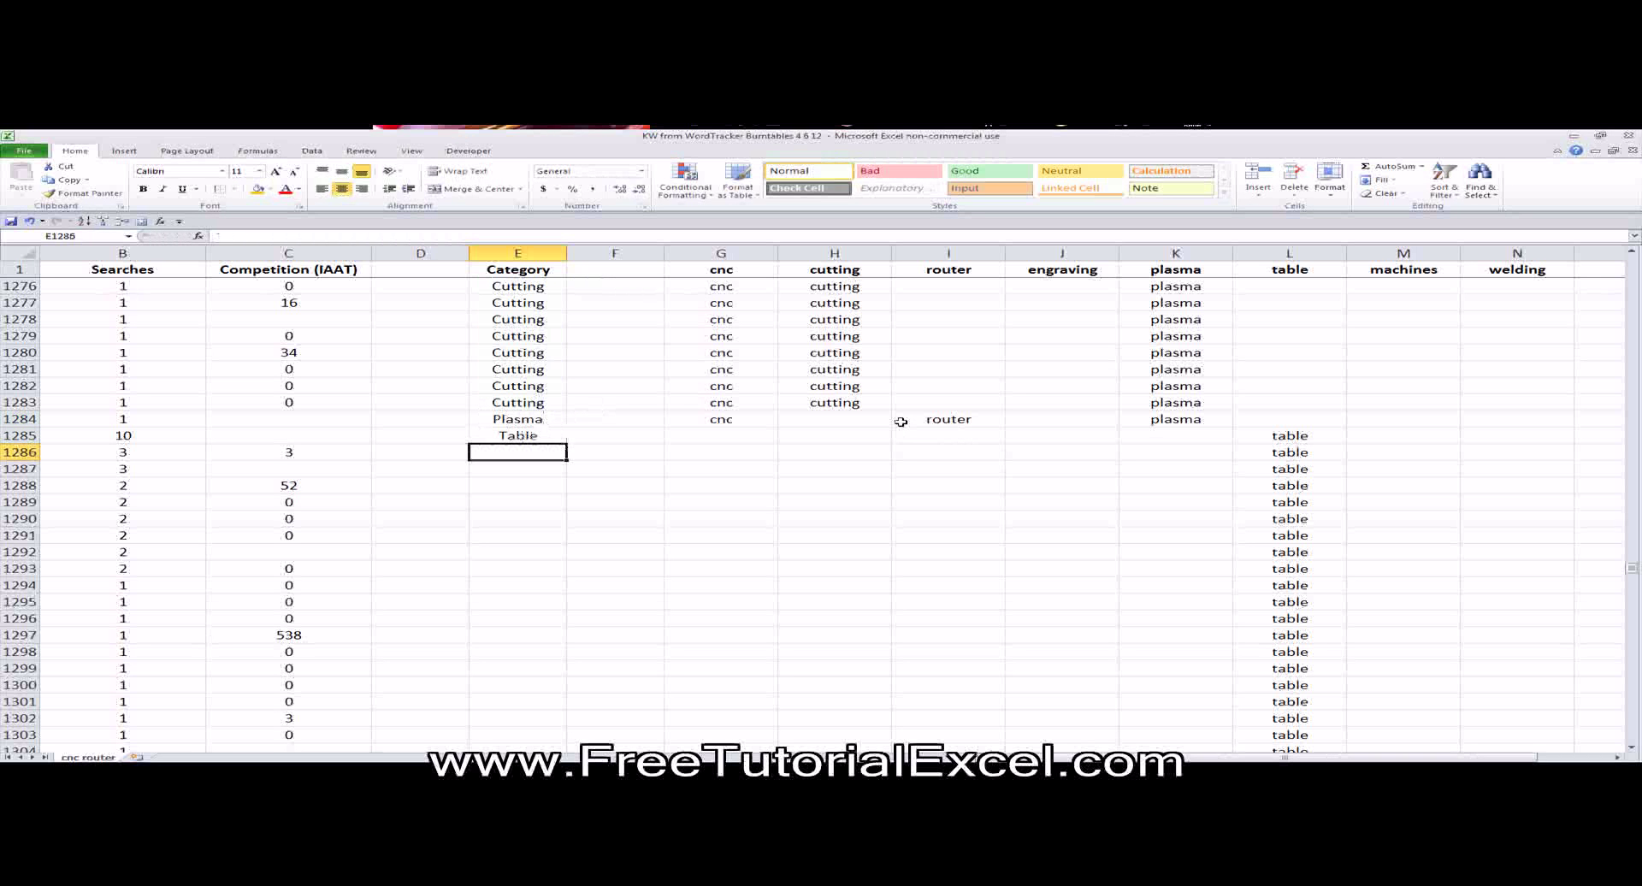
pyautogui.click(547, 436)
pyautogui.moveTo(566, 443)
pyautogui.mouseDown()
pyautogui.moveTo(564, 748)
pyautogui.moveTo(618, 401)
pyautogui.moveTo(587, 324)
pyautogui.moveTo(572, 363)
pyautogui.moveTo(573, 340)
pyautogui.moveTo(591, 441)
pyautogui.mouseUp()
pyautogui.click(532, 434)
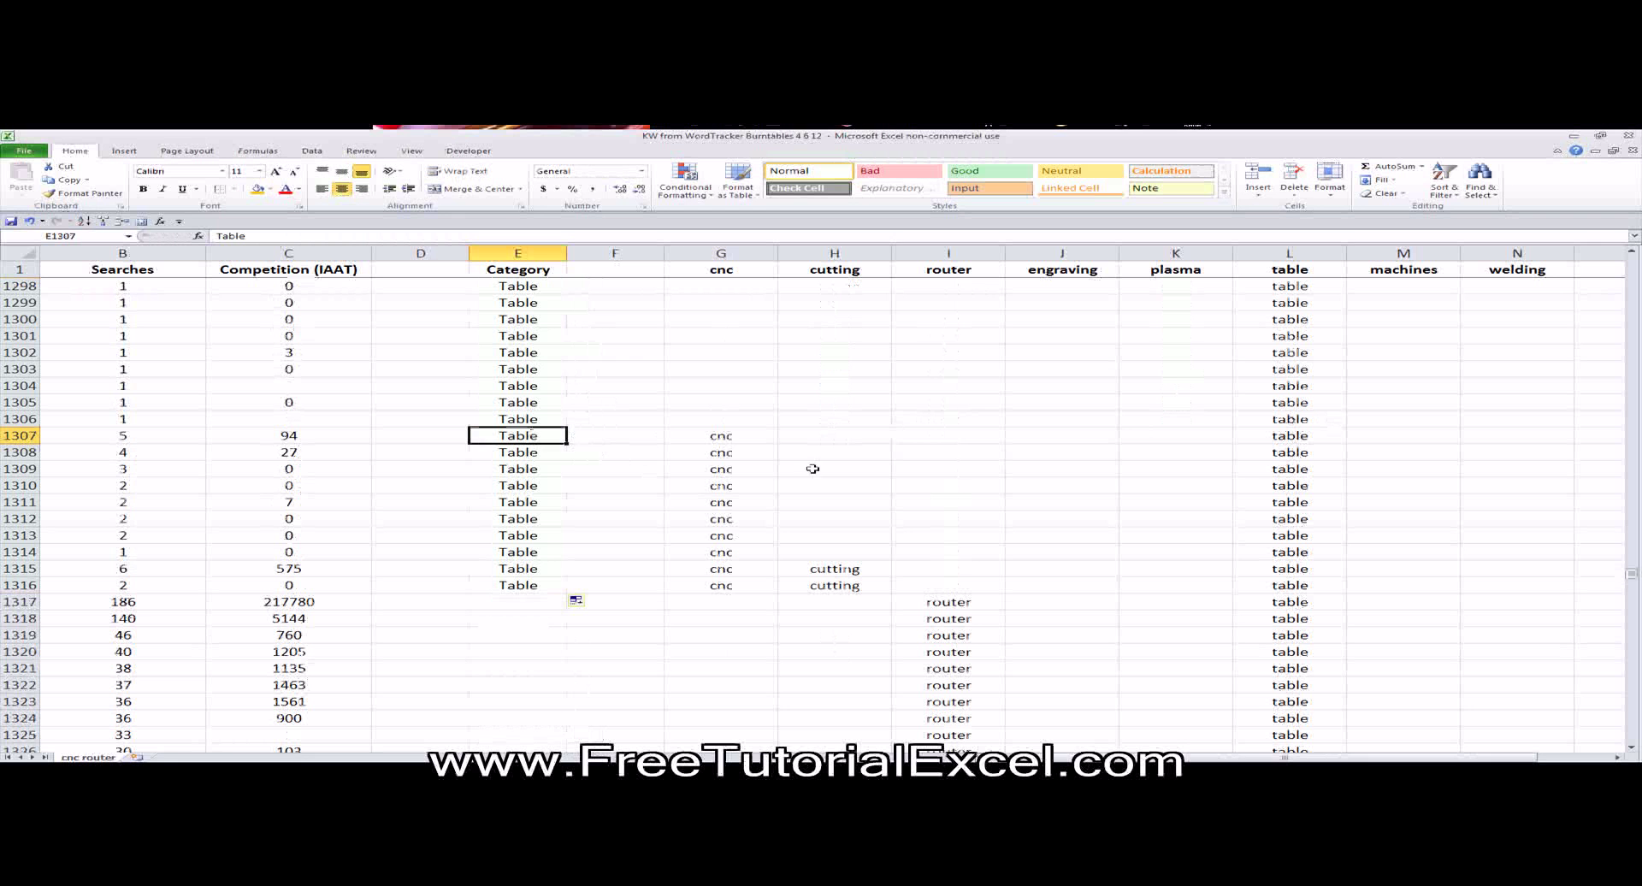
pyautogui.scroll(-3, 855, 445)
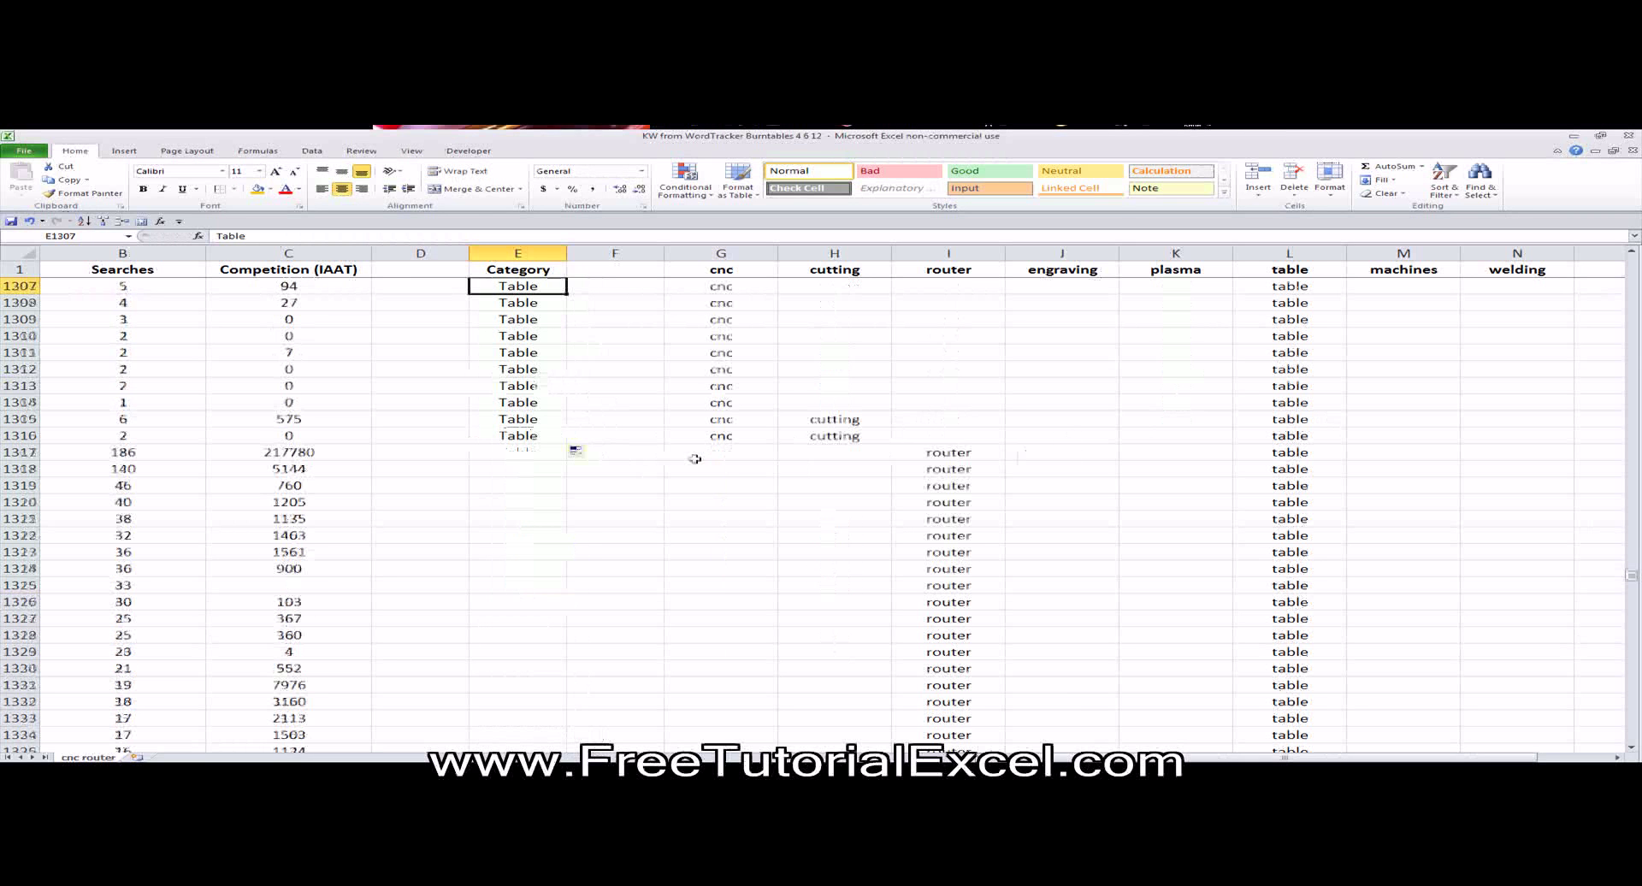
# Enter Router in E1317 and fill it down the Category column through row 1867.
pyautogui.click(524, 456)
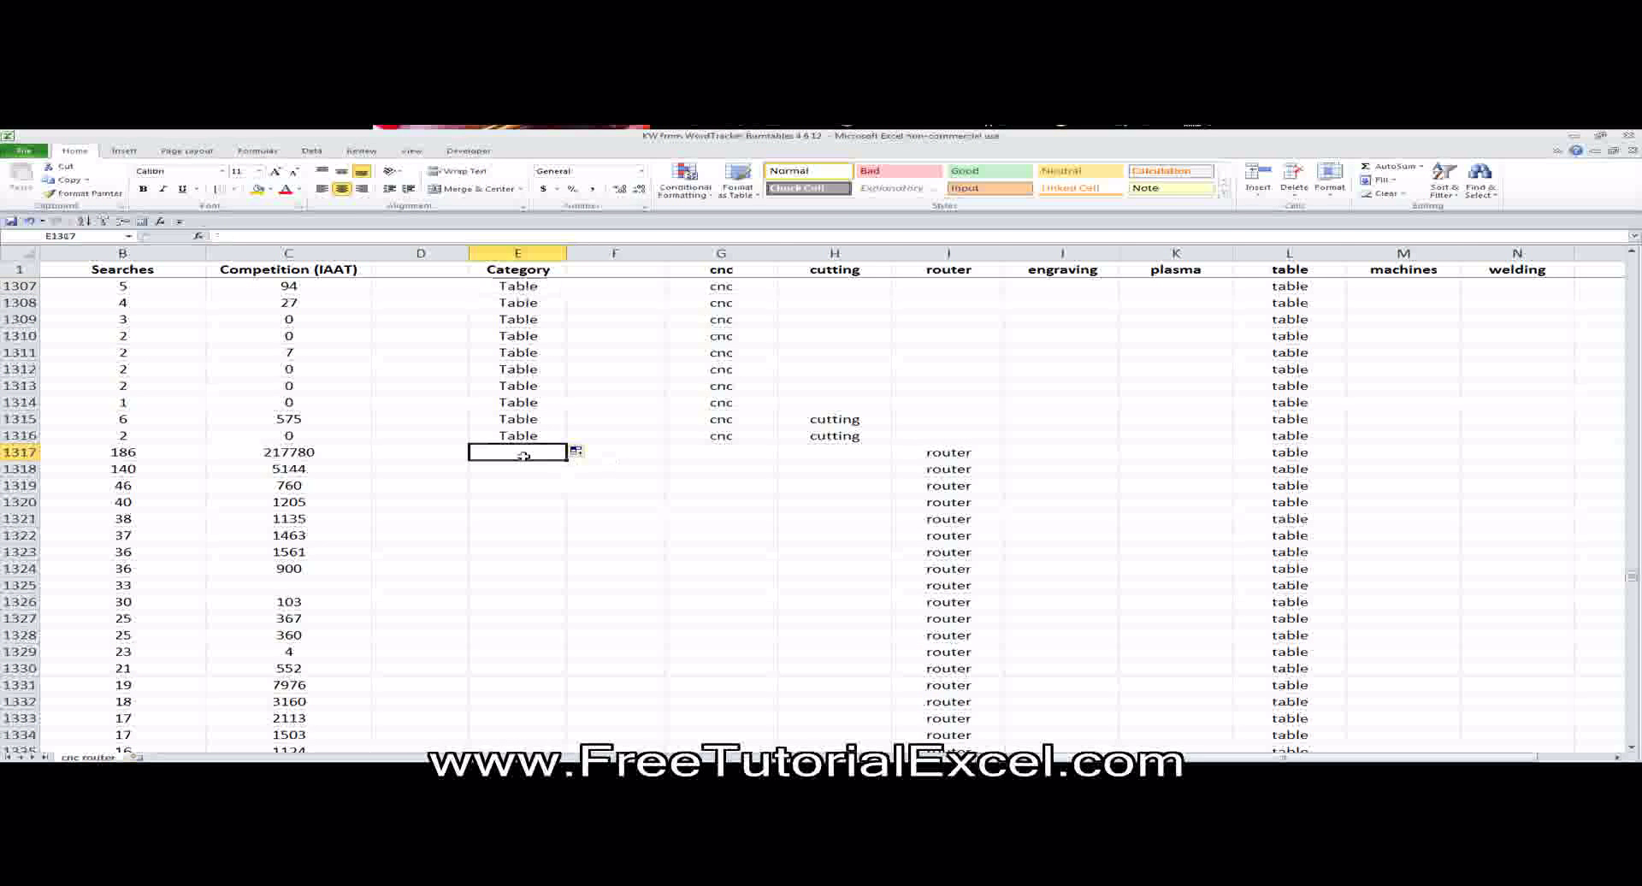
pyautogui.write('Router')
pyautogui.press('Return')
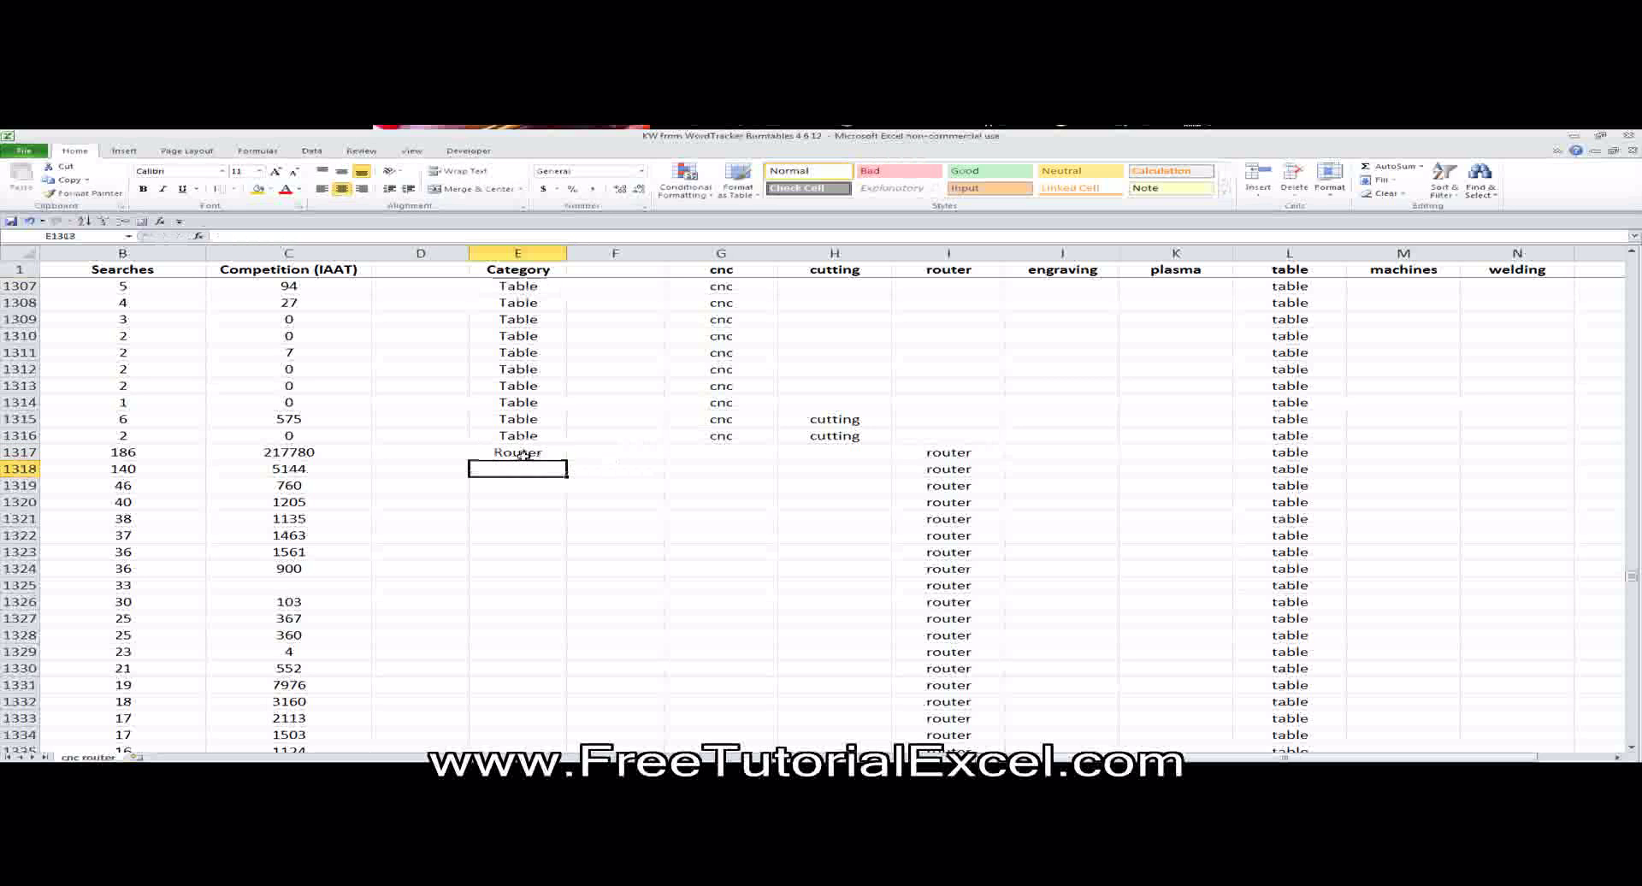
pyautogui.click(523, 455)
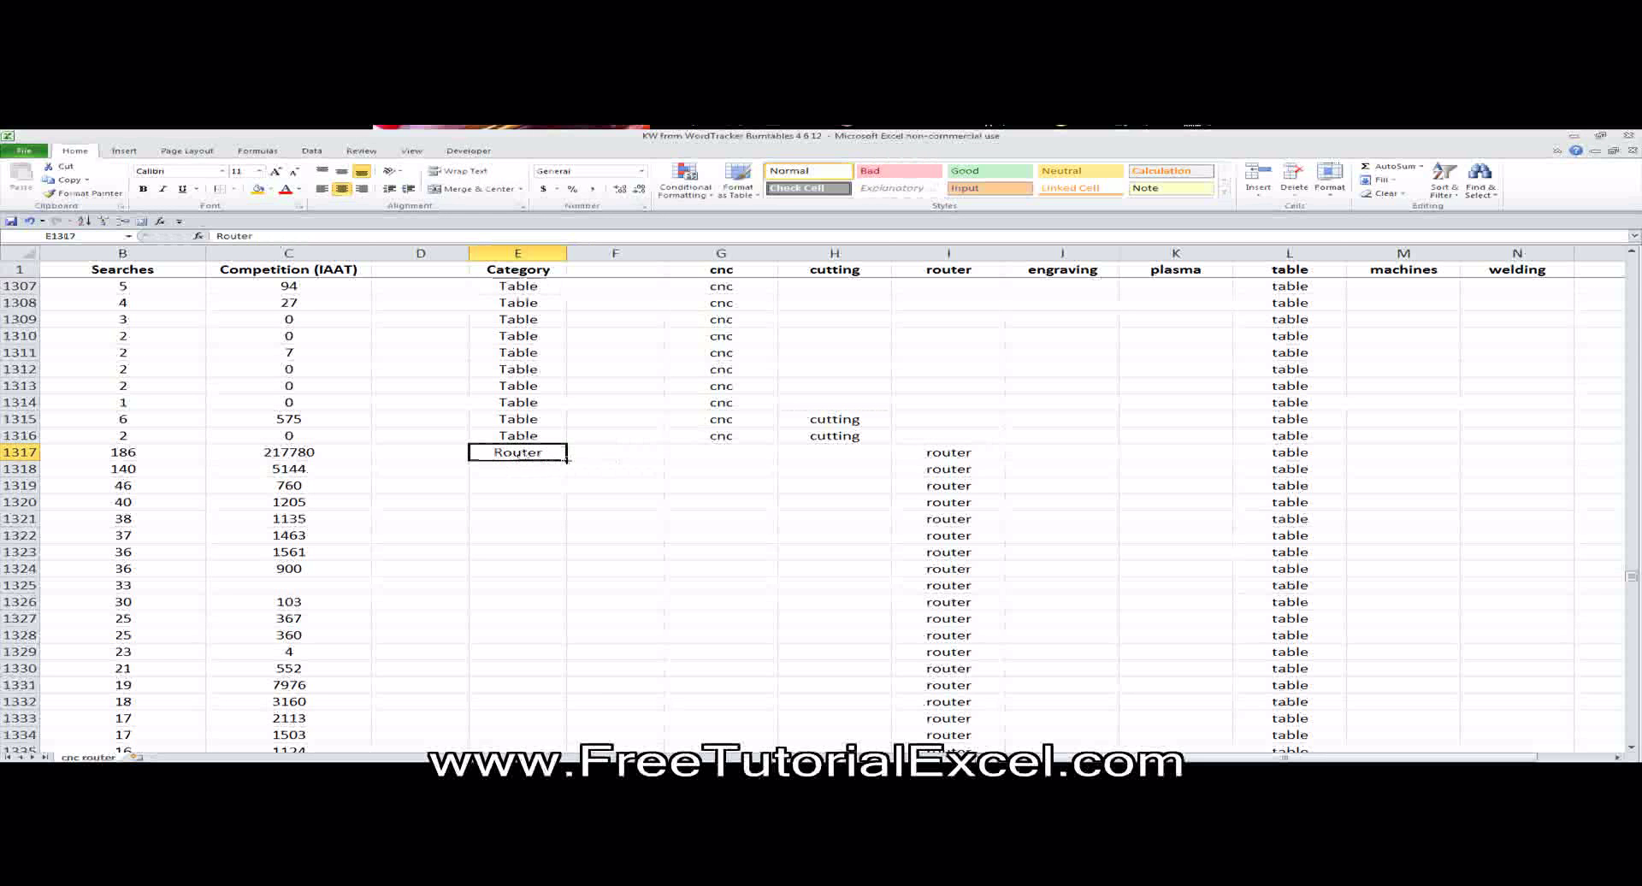
pyautogui.moveTo(565, 460)
pyautogui.mouseDown()
pyautogui.moveTo(567, 744)
pyautogui.moveTo(569, 286)
pyautogui.moveTo(566, 310)
pyautogui.moveTo(626, 222)
pyautogui.moveTo(590, 441)
pyautogui.moveTo(568, 447)
pyautogui.mouseUp()
# Enter Plasma in E1868 and fill it down the Category column through row 1985.
pyautogui.click(551, 452)
pyautogui.write('Plasma')
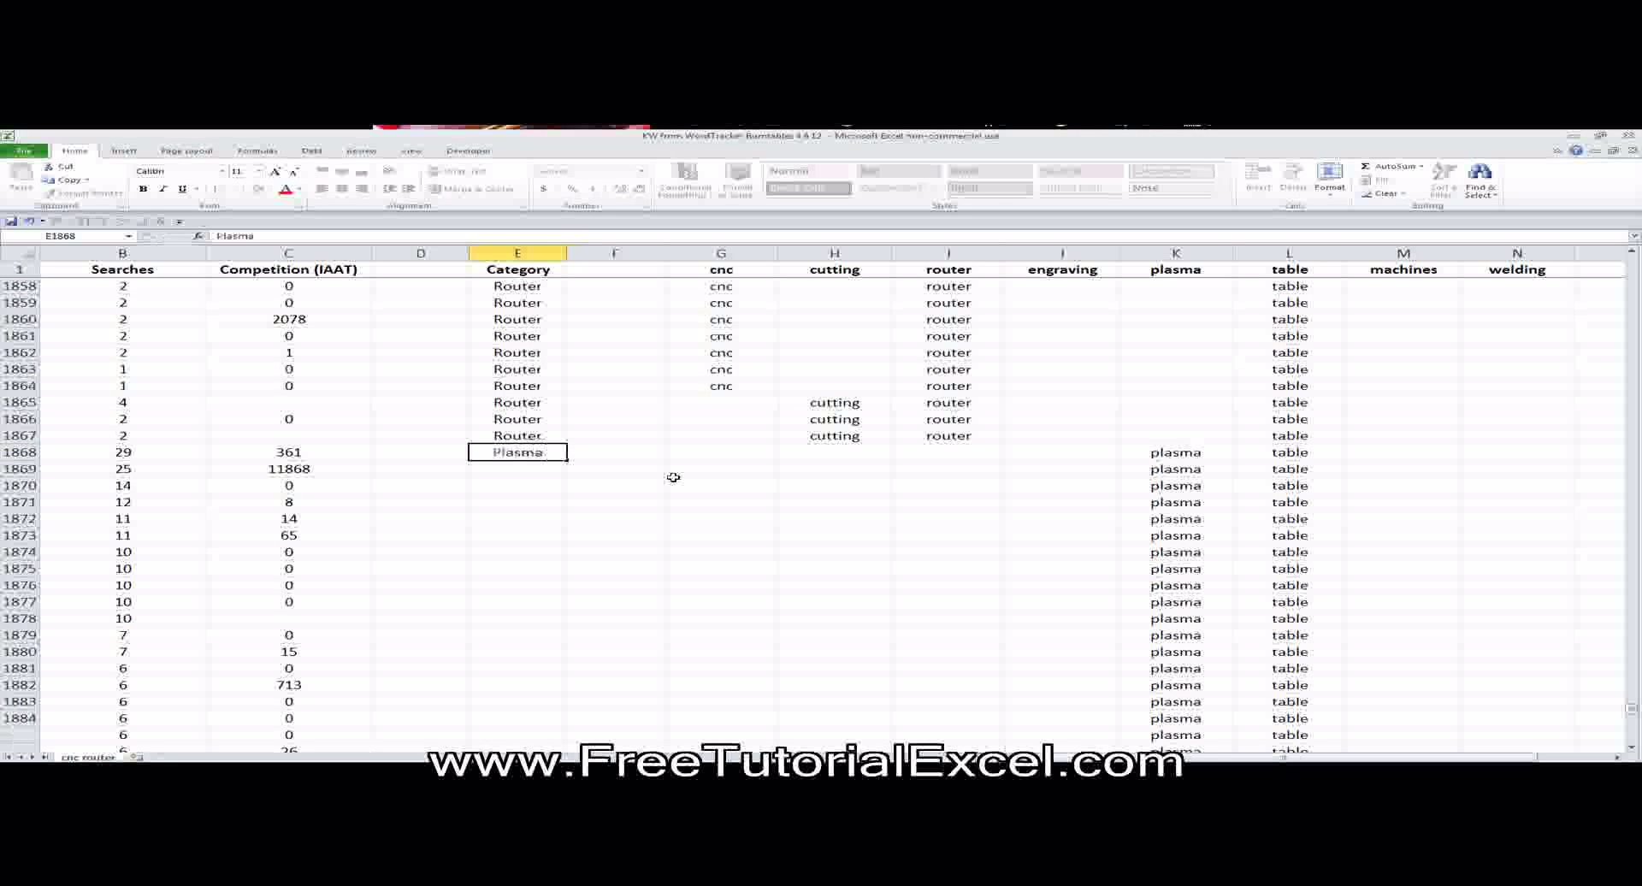
pyautogui.hotkey('ctrl', 'Return')
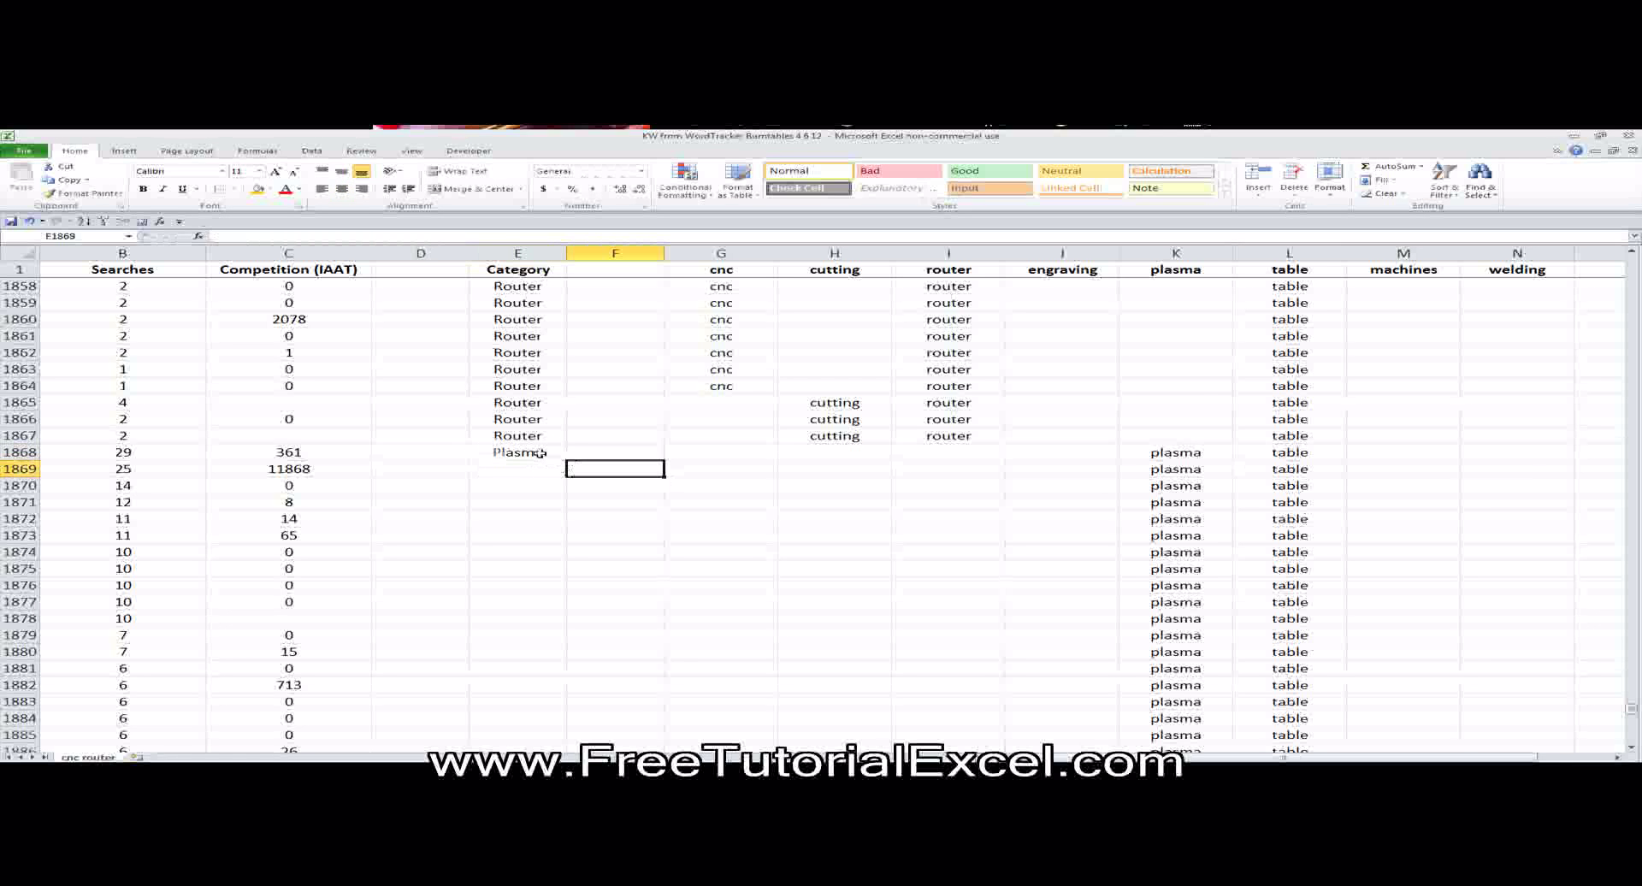
pyautogui.moveTo(570, 460); pyautogui.dragTo(577, 587)
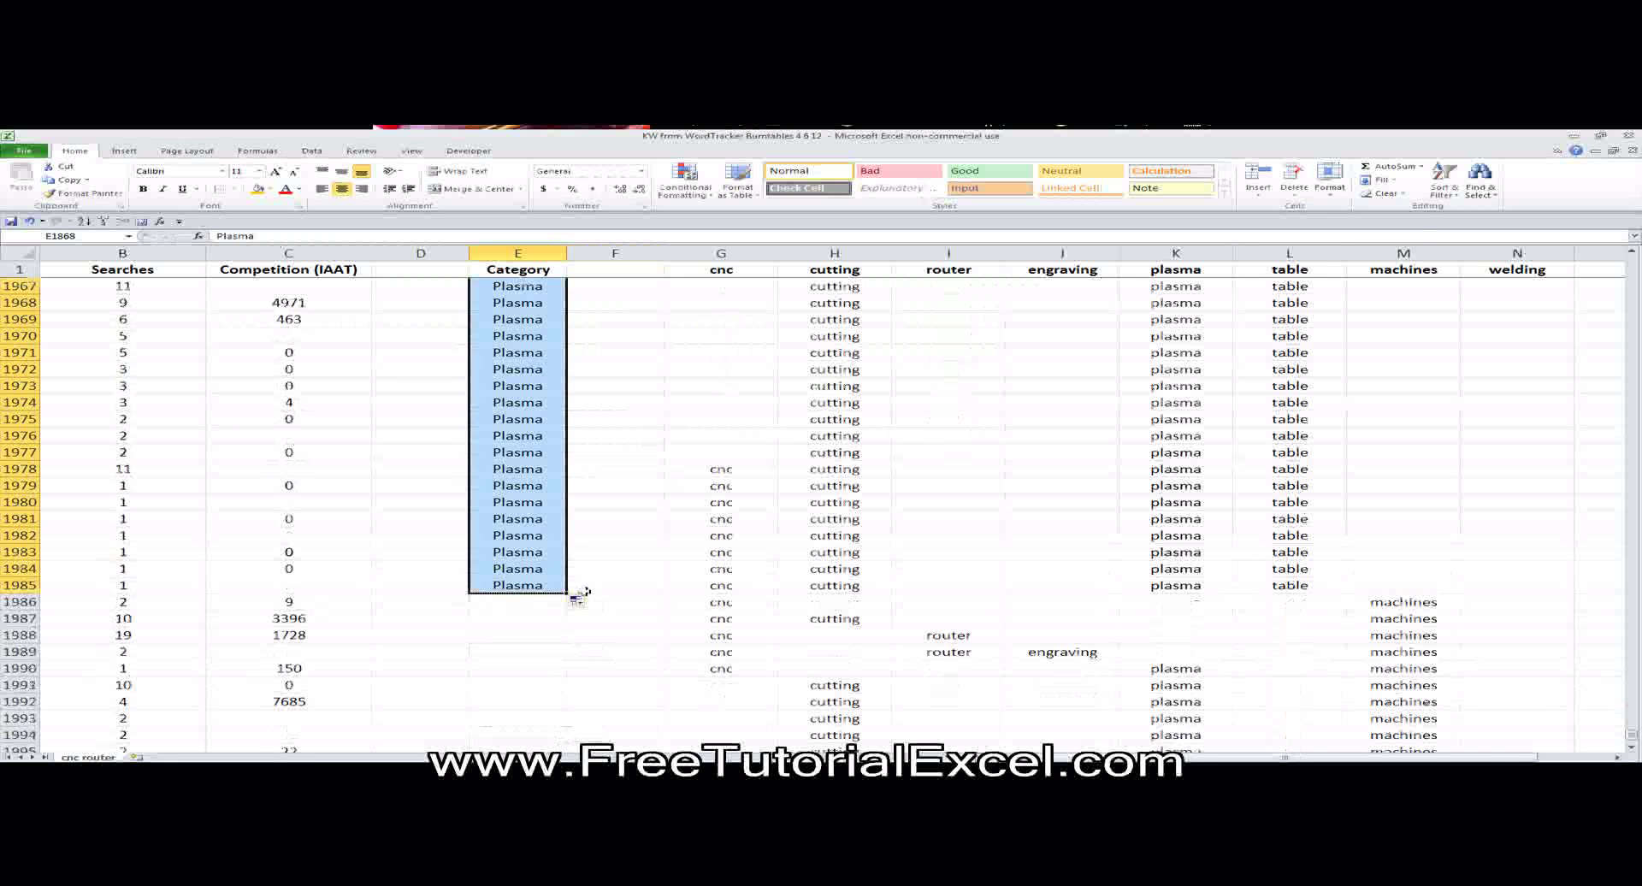
# Enter CNC in E1986 and copy it into the cells below through E1990.
pyautogui.scroll(-2, 576, 573)
pyautogui.click(563, 502)
pyautogui.write('CNC')
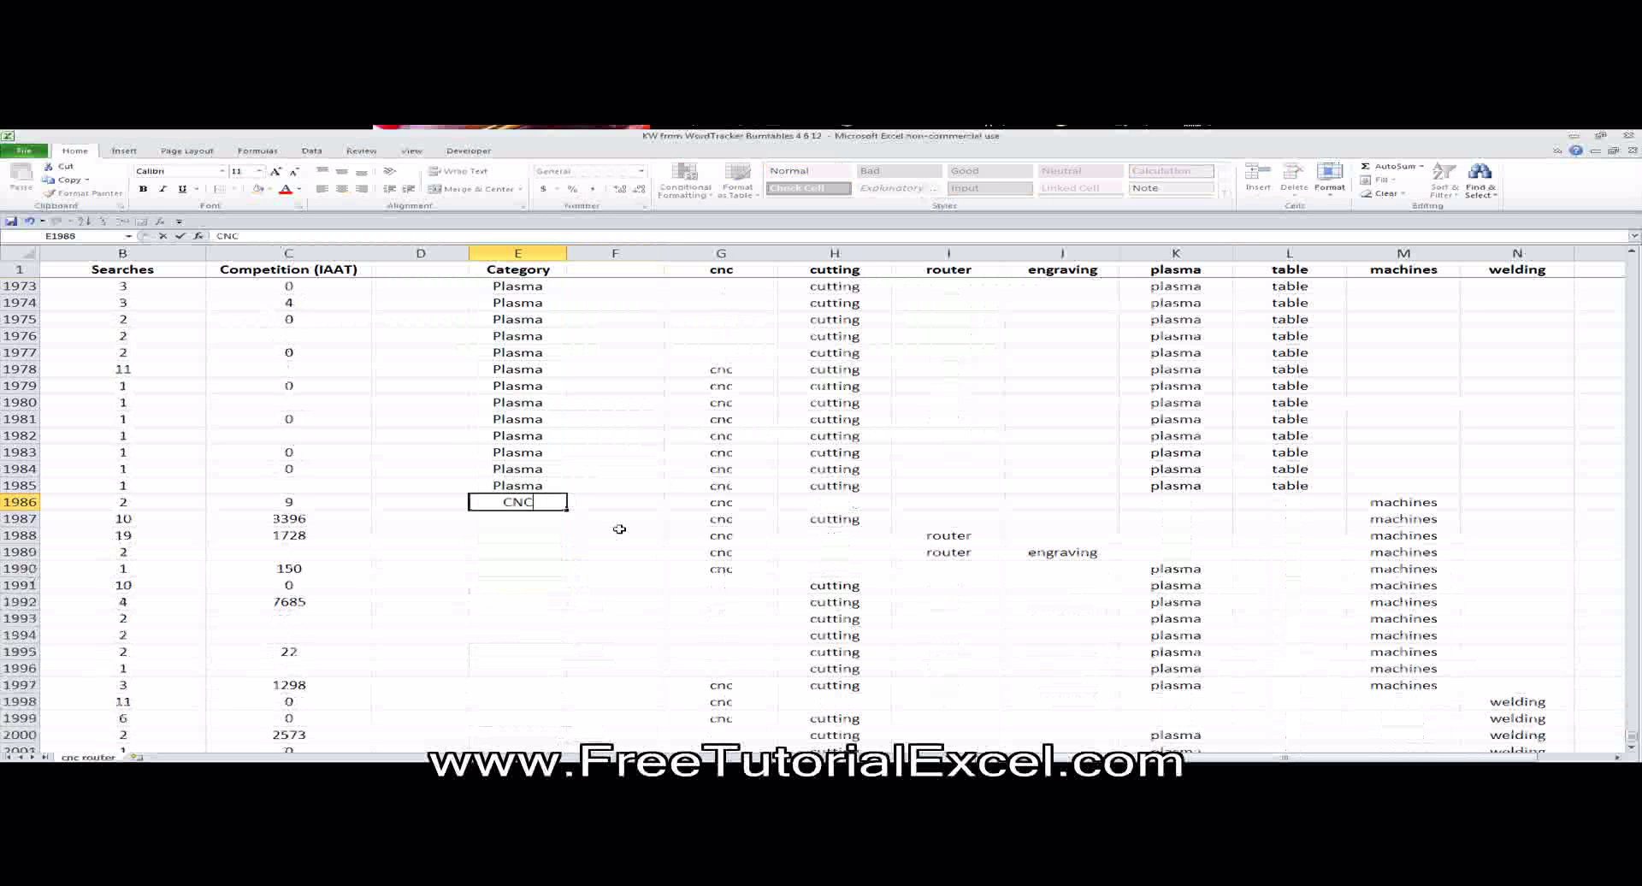
pyautogui.press('Return')
pyautogui.press('Up')
pyautogui.hotkey('ctrl', 'c')
pyautogui.press('Down')
pyautogui.hotkey('ctrl', 'v')
pyautogui.press('Down')
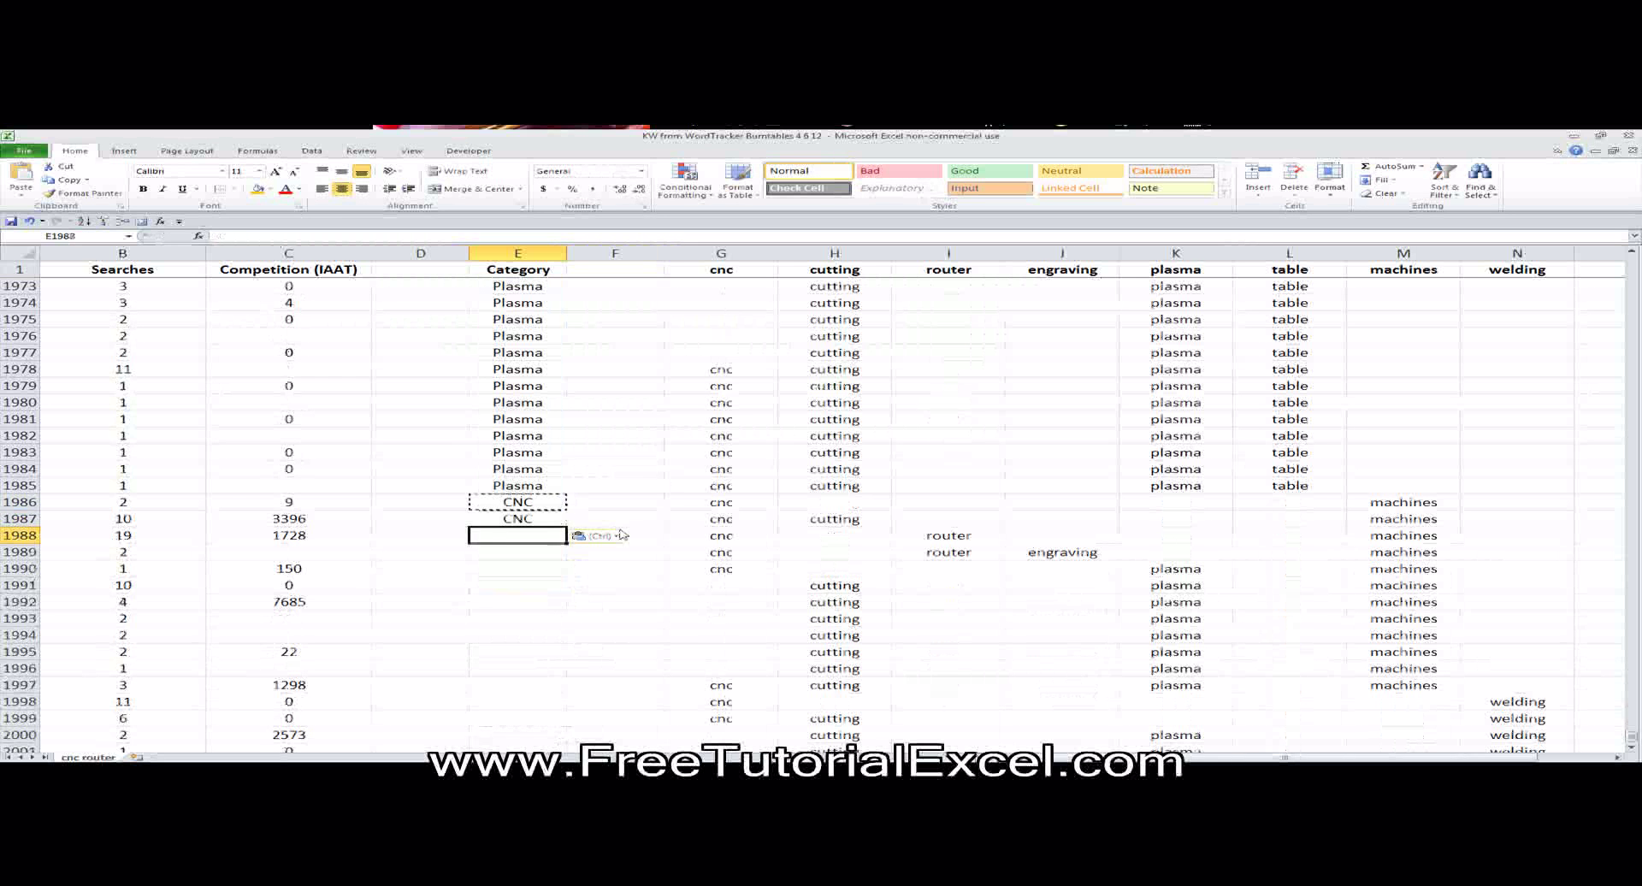
pyautogui.hotkey('ctrl', 'v')
pyautogui.press('Down')
pyautogui.hotkey('ctrl', 'v')
pyautogui.press('Down')
pyautogui.hotkey('ctrl', 'v')
pyautogui.press('Down')
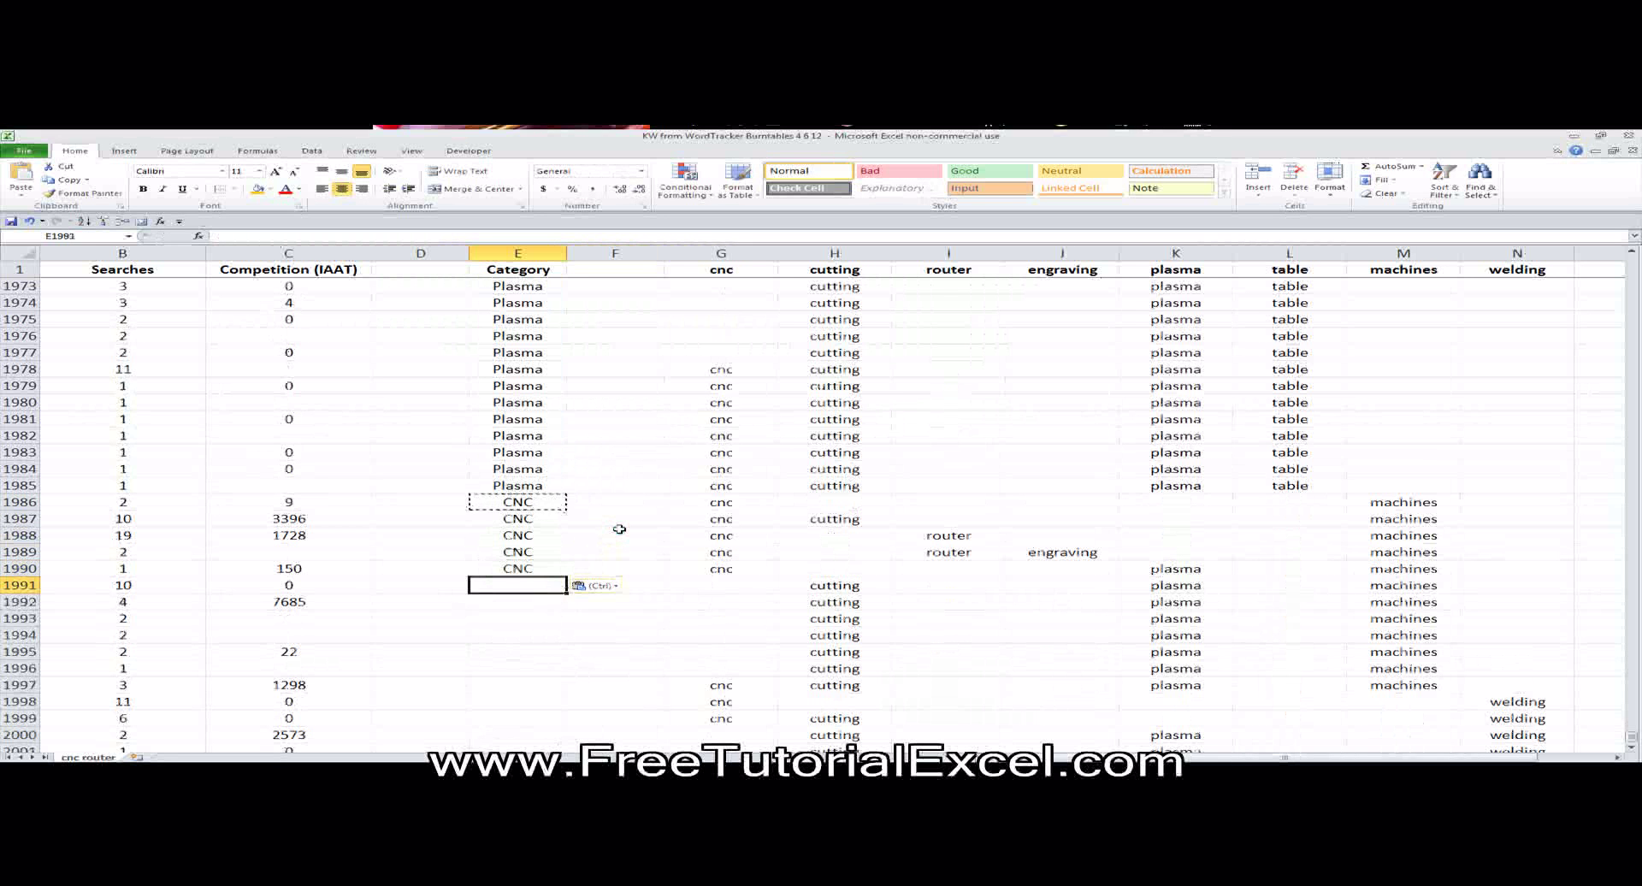
# Enter Plasma in E1991 and copy it into the cells below through E1996.
pyautogui.write('Plasma')
pyautogui.press('Return')
pyautogui.press('Up')
pyautogui.hotkey('ctrl', 'c')
pyautogui.press('Down')
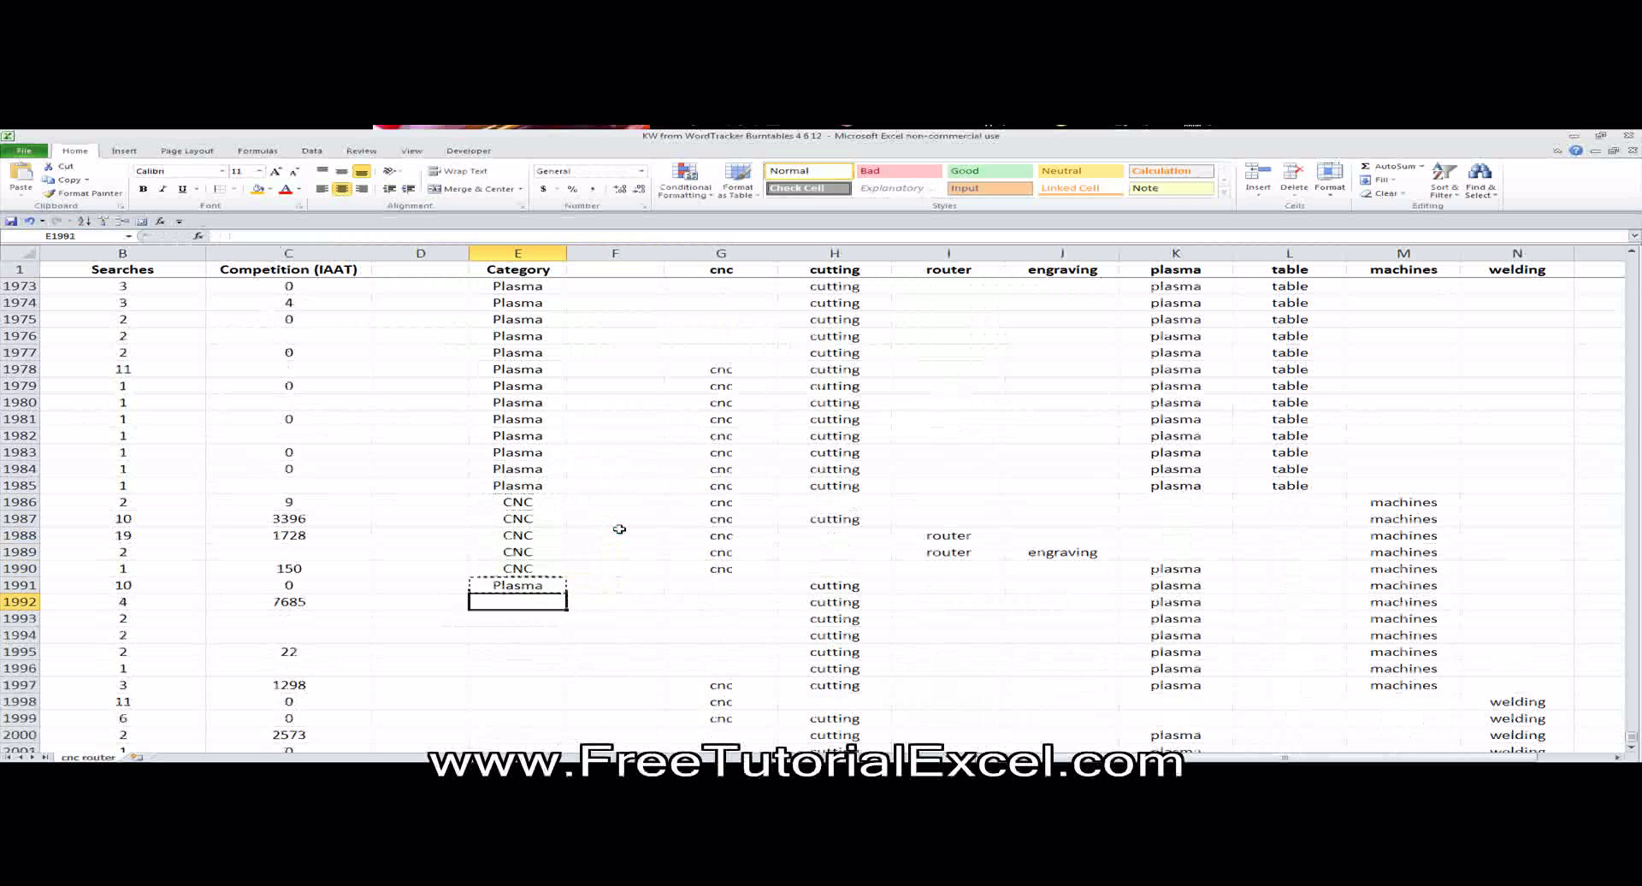
pyautogui.hotkey('ctrl', 'v')
pyautogui.press('Down')
pyautogui.hotkey('ctrl', 'v')
pyautogui.press('Down')
pyautogui.hotkey('ctrl', 'v')
pyautogui.press('Down')
pyautogui.hotkey('ctrl', 'v')
pyautogui.press('Down')
pyautogui.hotkey('ctrl', 'v')
pyautogui.press('Down')
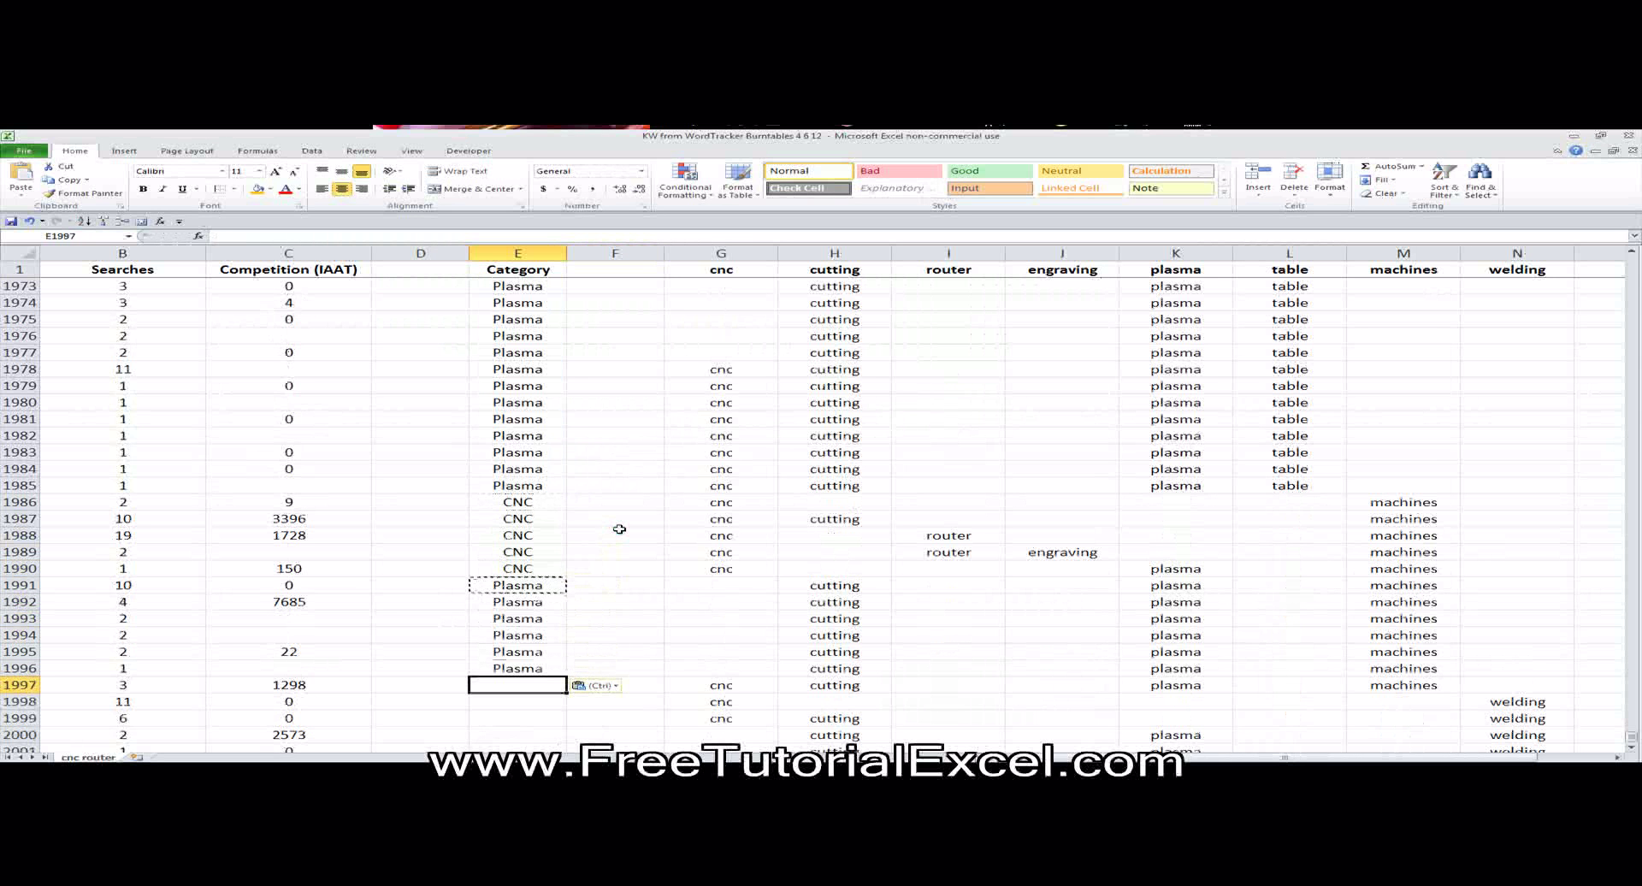
# Enter CNC in E1997 and copy it into E1998 and E1999.
pyautogui.scroll(-4, 615, 530)
pyautogui.press('Up')
pyautogui.hotkey('ctrl', 'c')
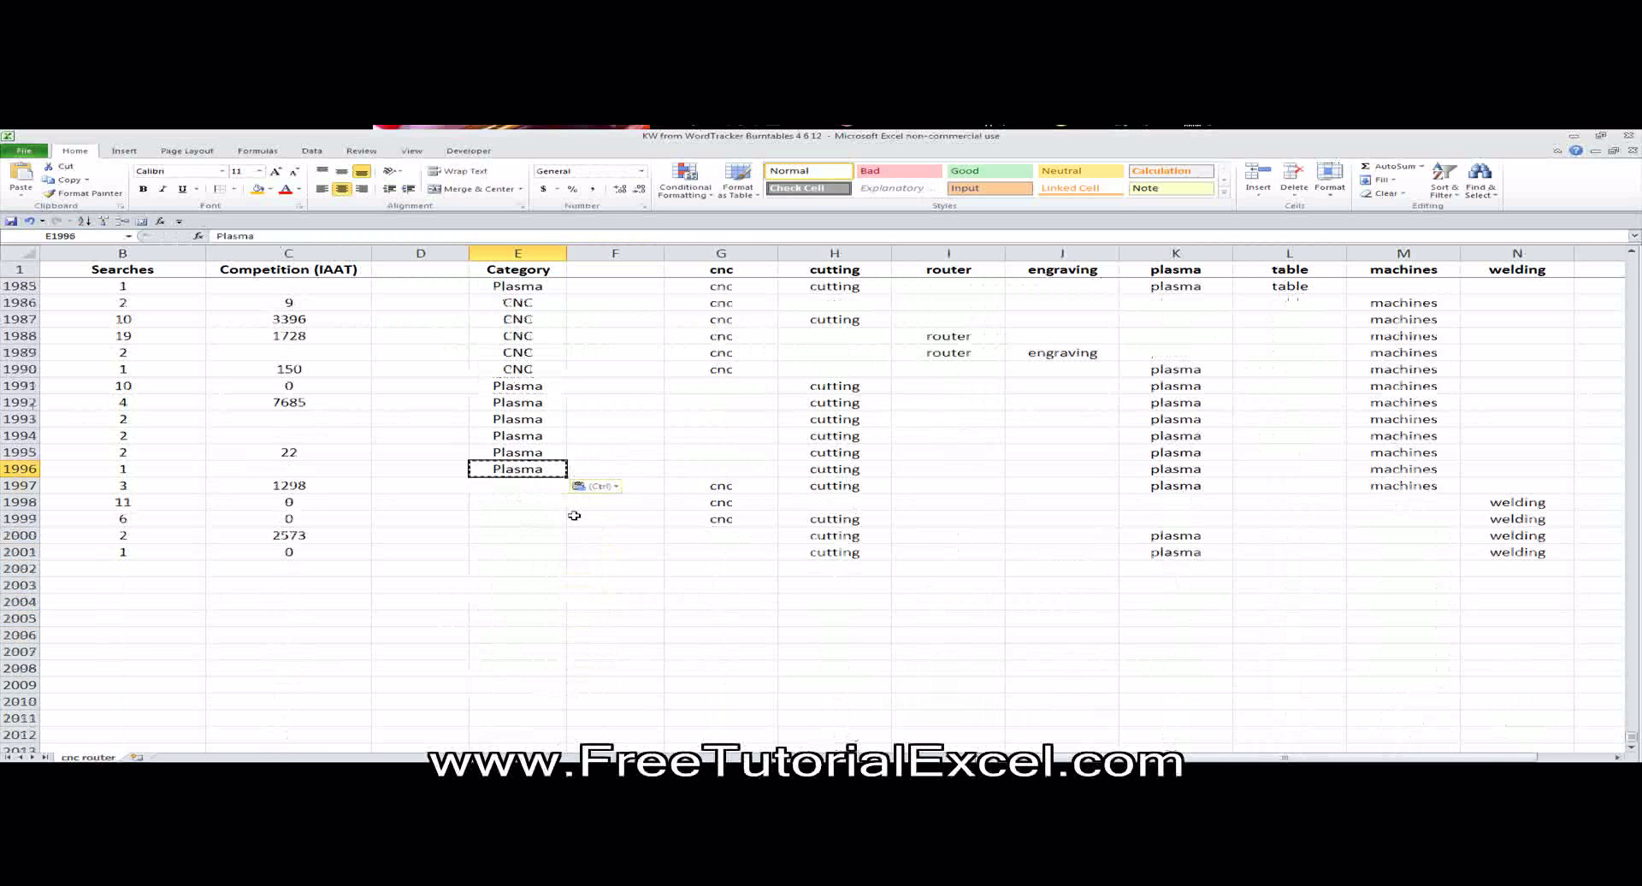
pyautogui.press('Down')
pyautogui.write('CNC')
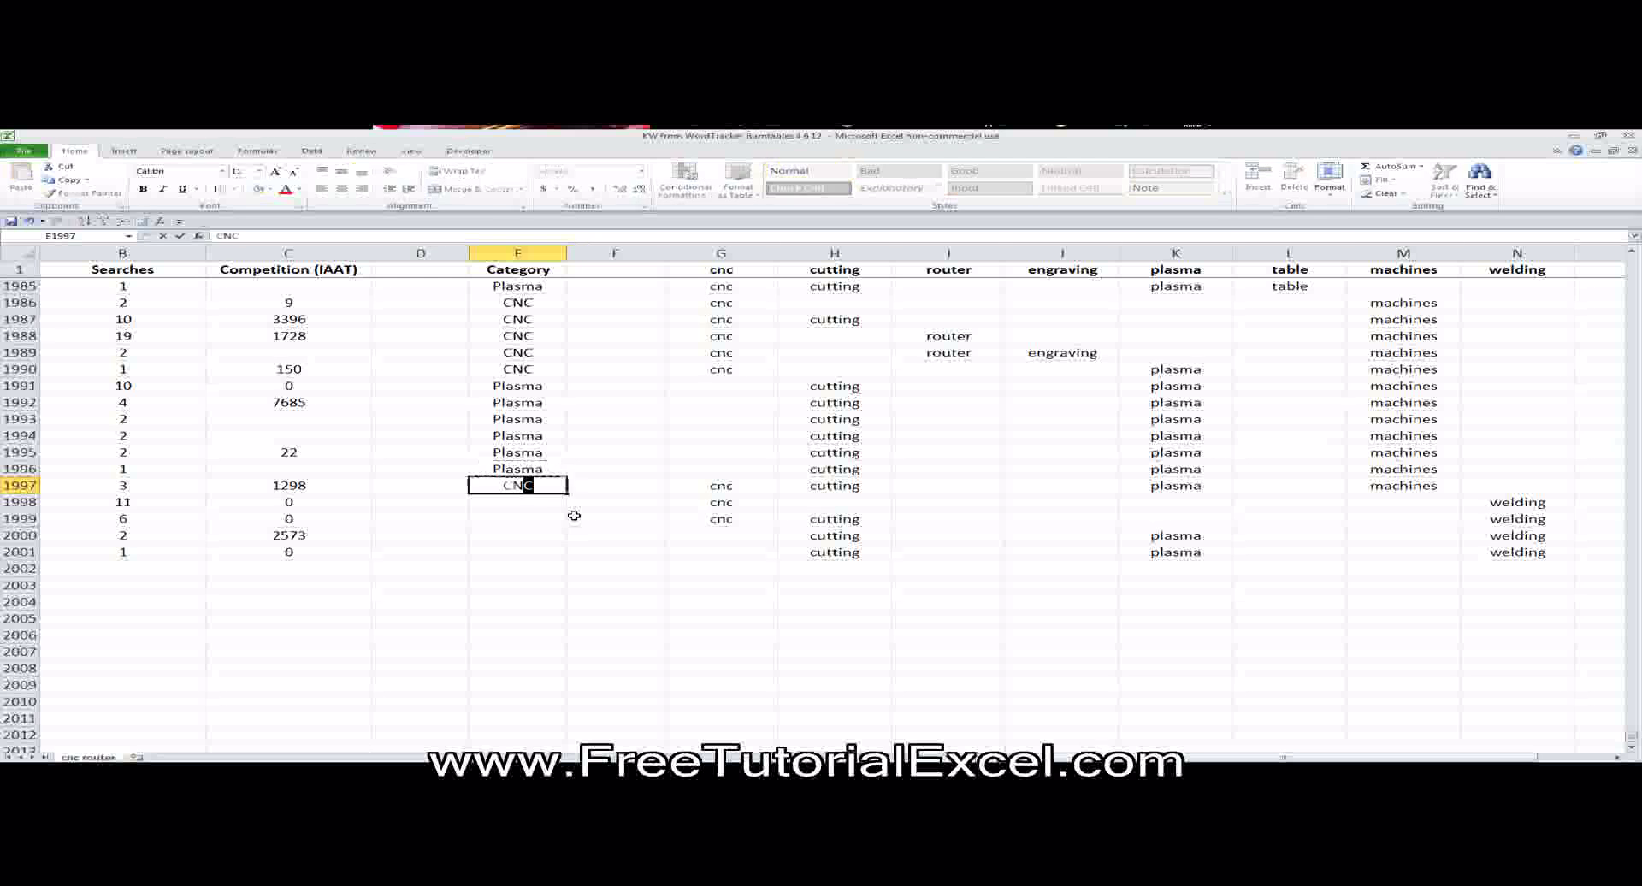
pyautogui.press('Return')
pyautogui.press('Up')
pyautogui.hotkey('ctrl', 'c')
pyautogui.press('Down')
pyautogui.hotkey('ctrl', 'v')
pyautogui.press('Down')
pyautogui.hotkey('ctrl', 'v')
pyautogui.press('Down')
# Enter Plasma as the category in E2000 and E2001, the last two rows of the list.
pyautogui.write('Plasma')
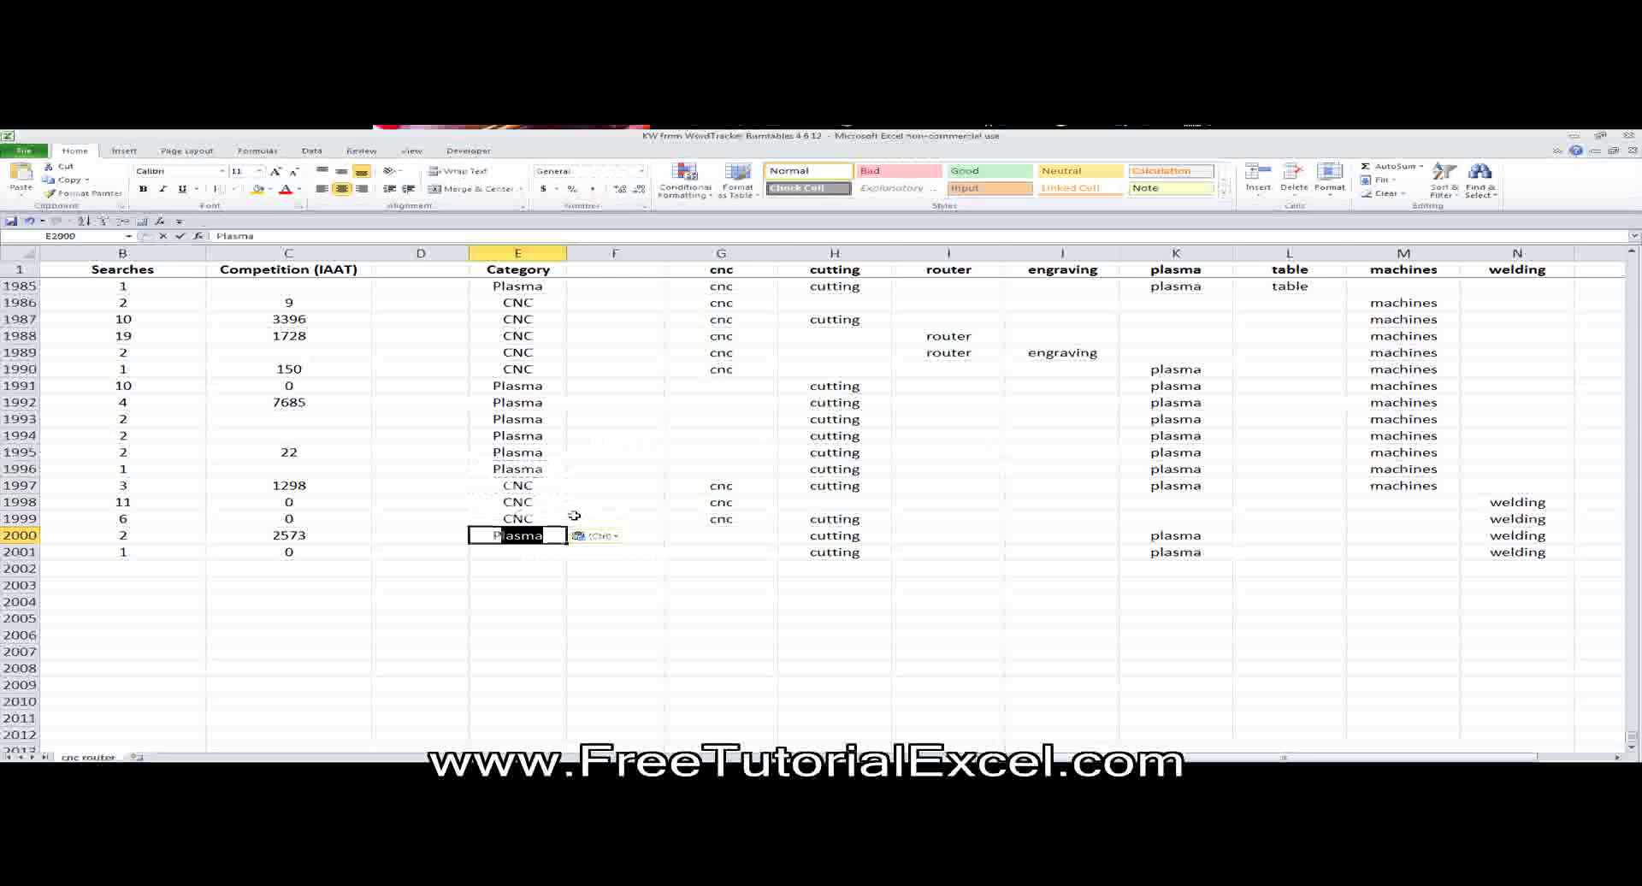
pyautogui.press('Return')
pyautogui.write('Plasma')
pyautogui.press('Return')
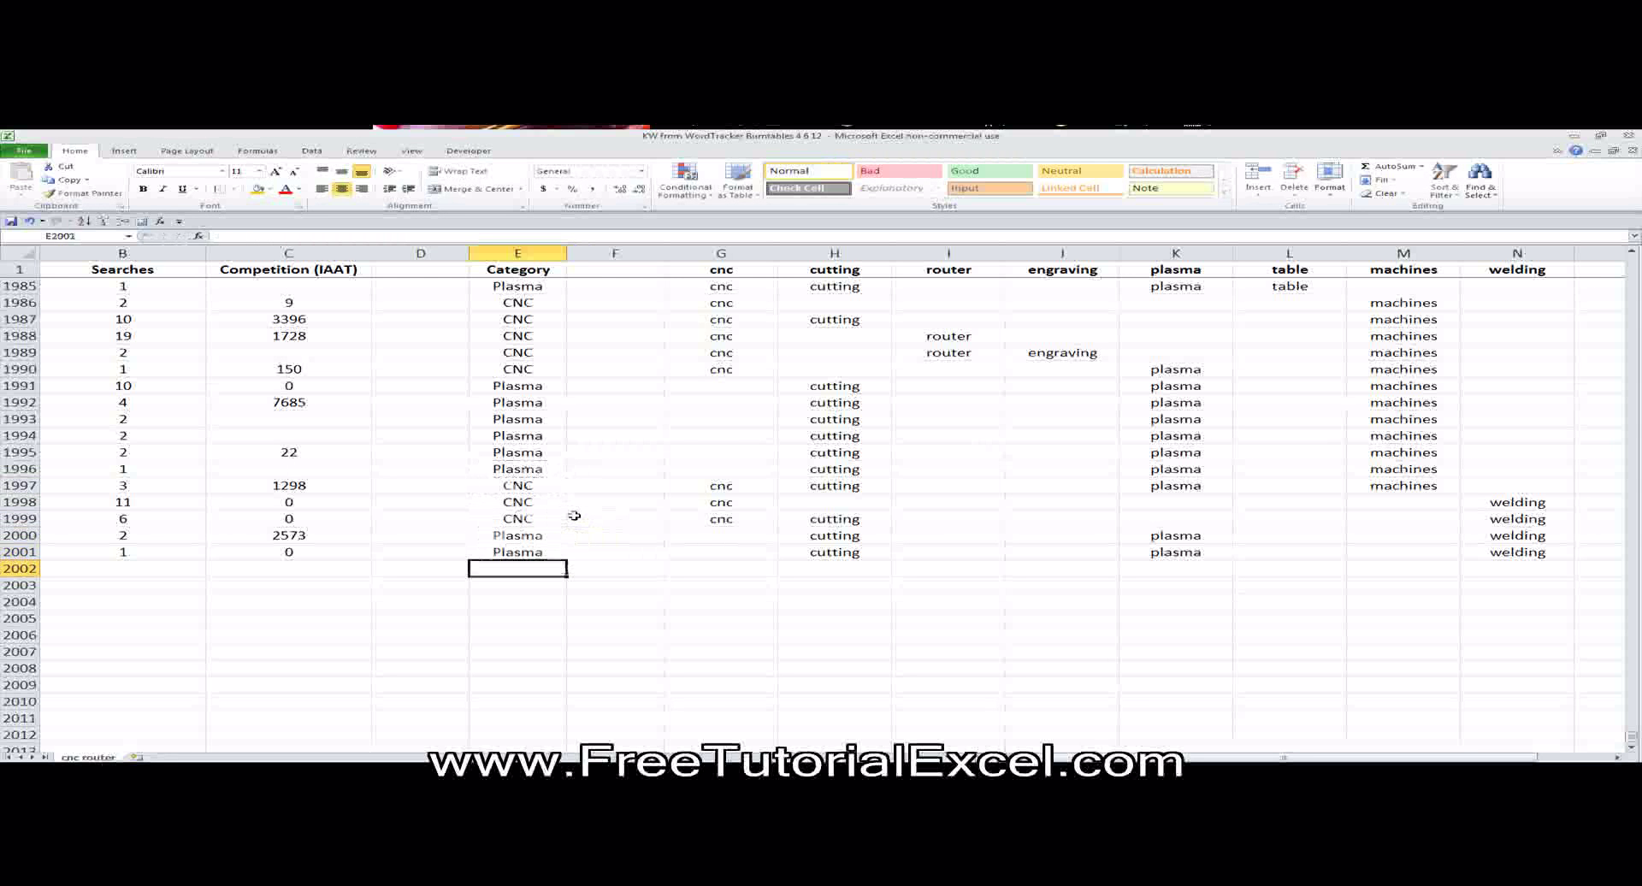
# Sort the entire sheet by Category from A to Z, removing the other sort levels.
pyautogui.hotkey('ctrl', 'Home')
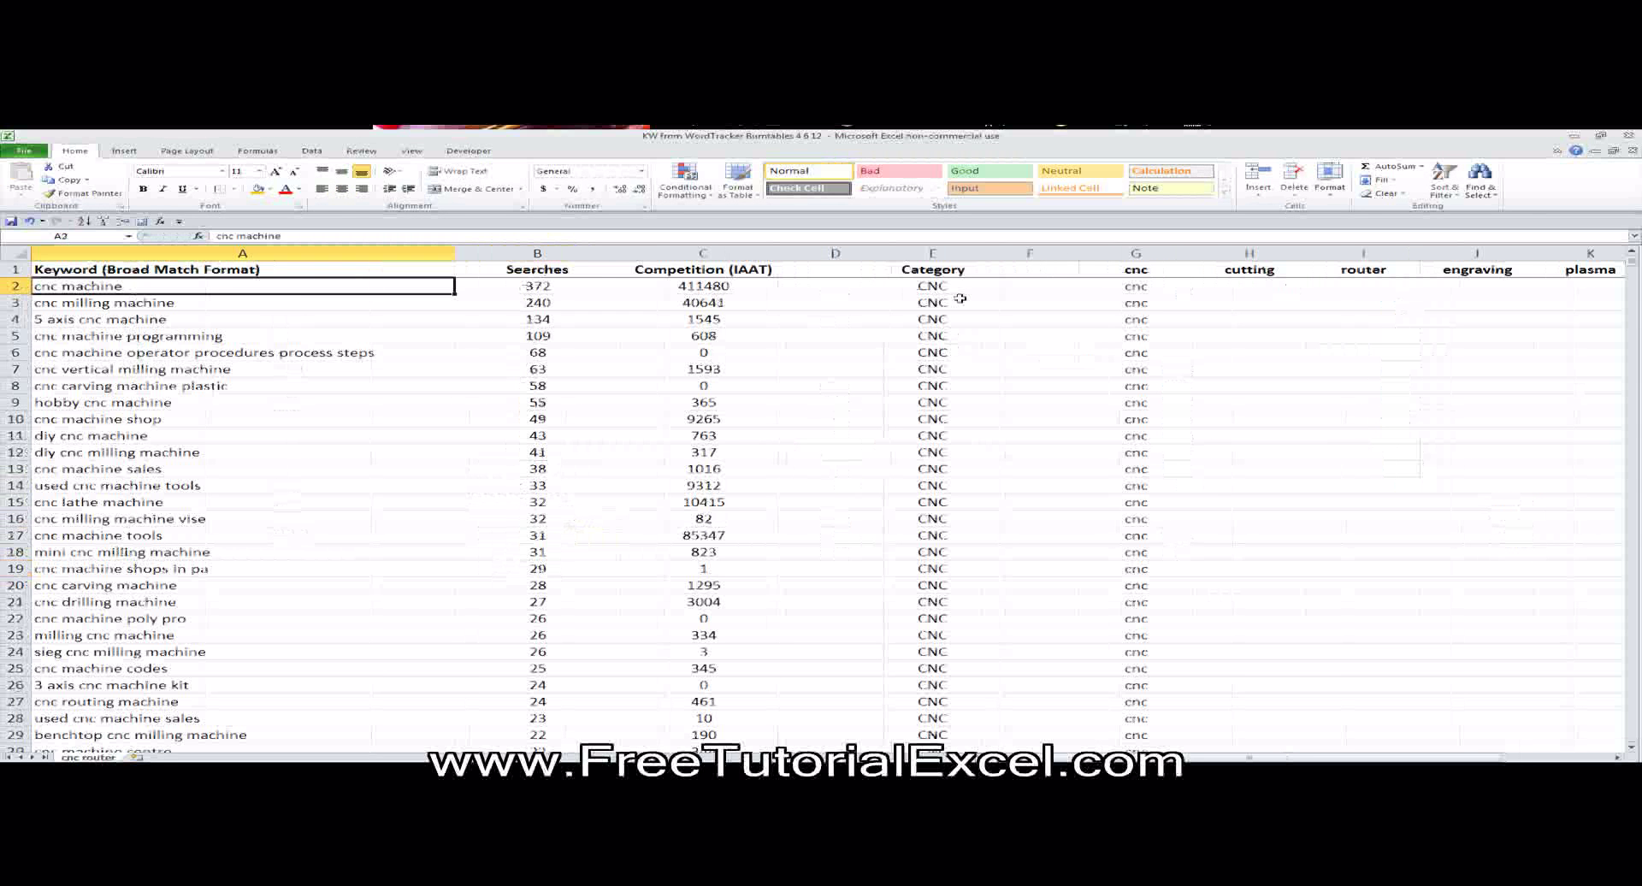
pyautogui.click(1079, 276)
pyautogui.hotkey('ctrl', 'shift', 'End')
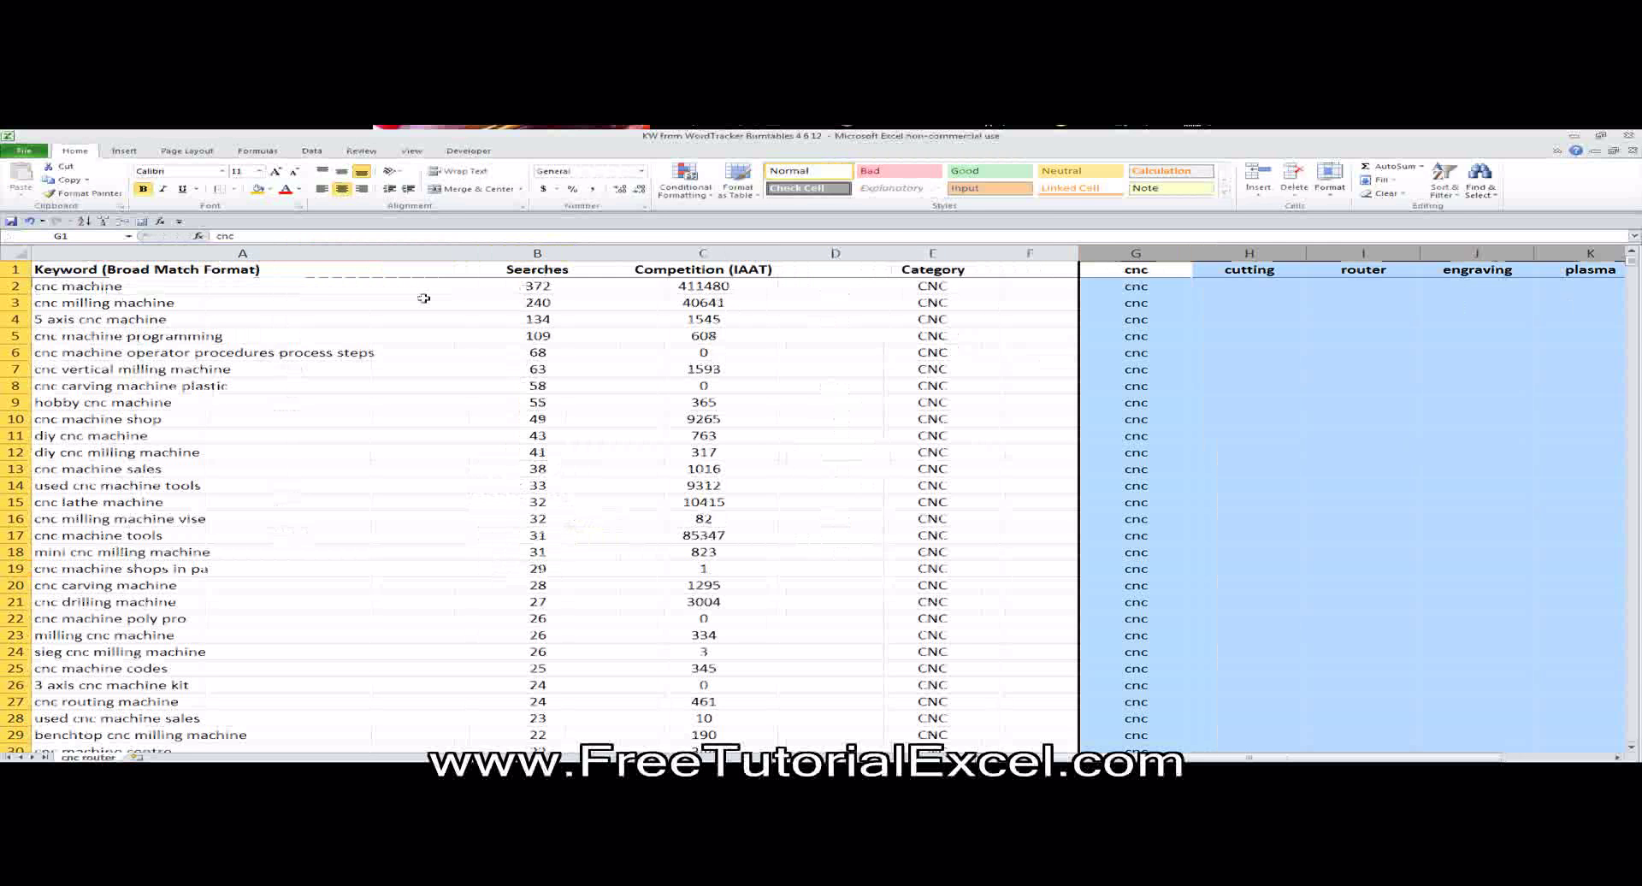
pyautogui.click(18, 254)
pyautogui.click(311, 151)
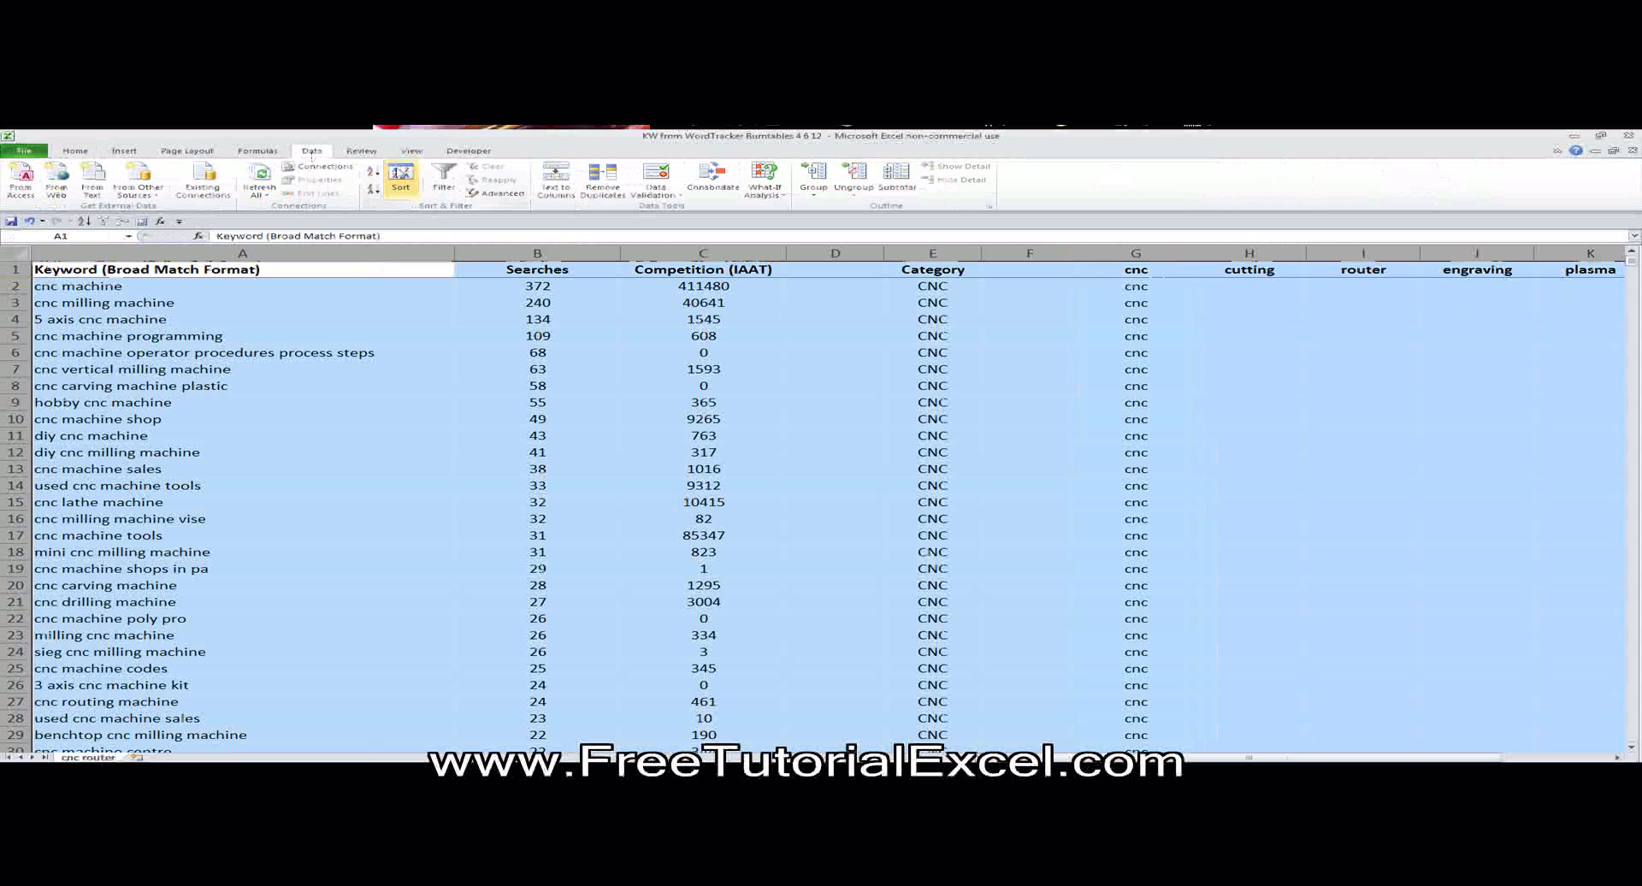
pyautogui.click(400, 178)
pyautogui.click(976, 324)
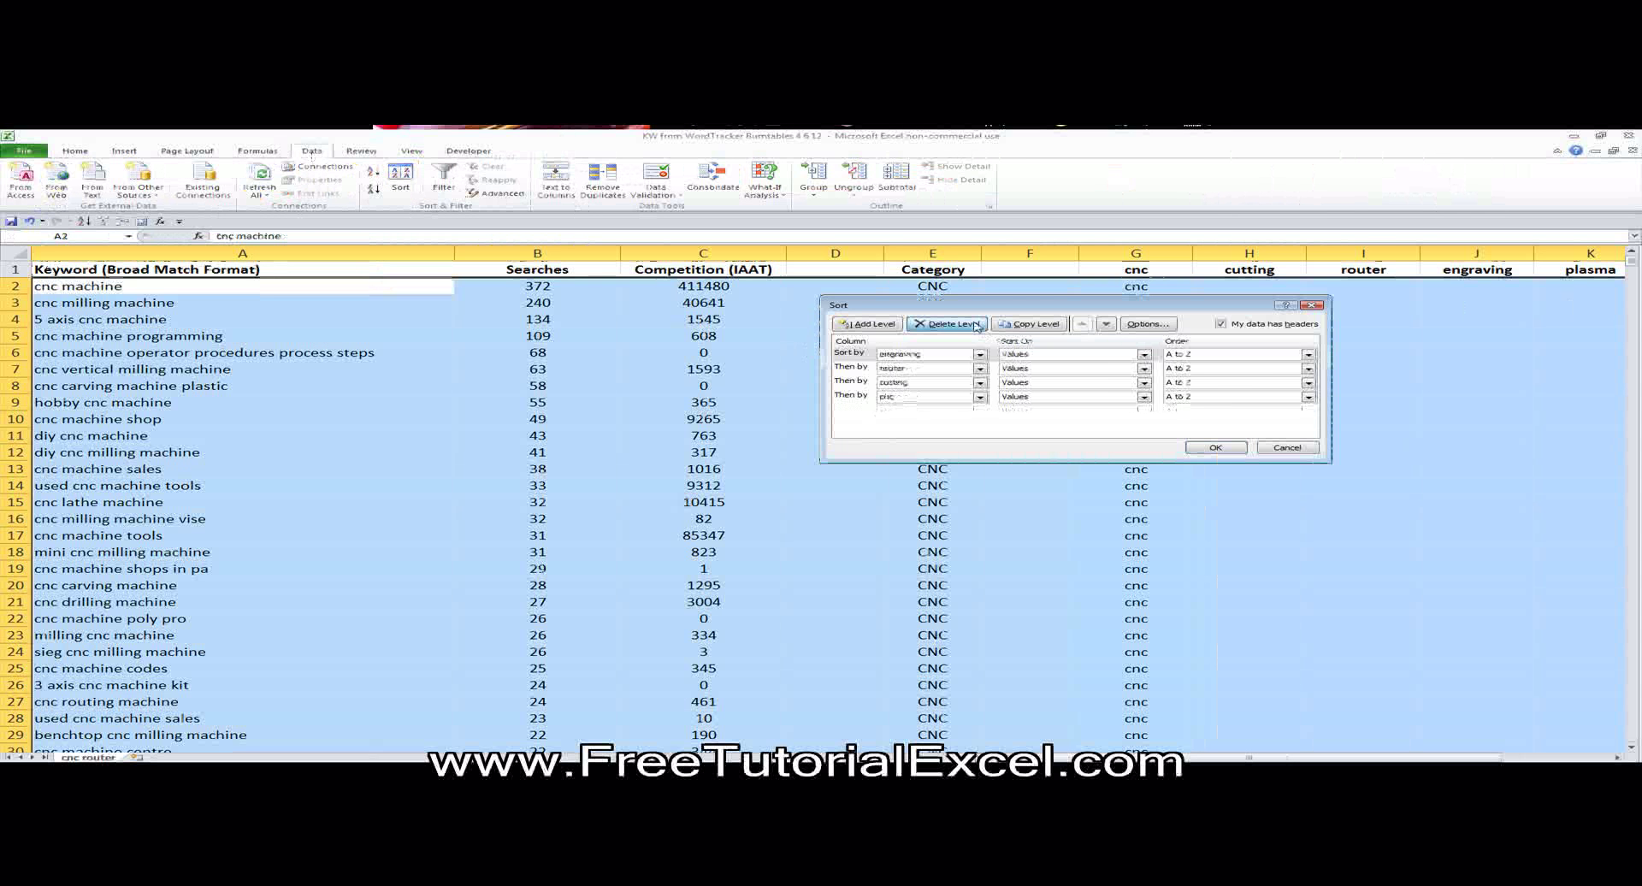
pyautogui.click(976, 324)
pyautogui.click(976, 324)
pyautogui.click(976, 324)
pyautogui.click(980, 354)
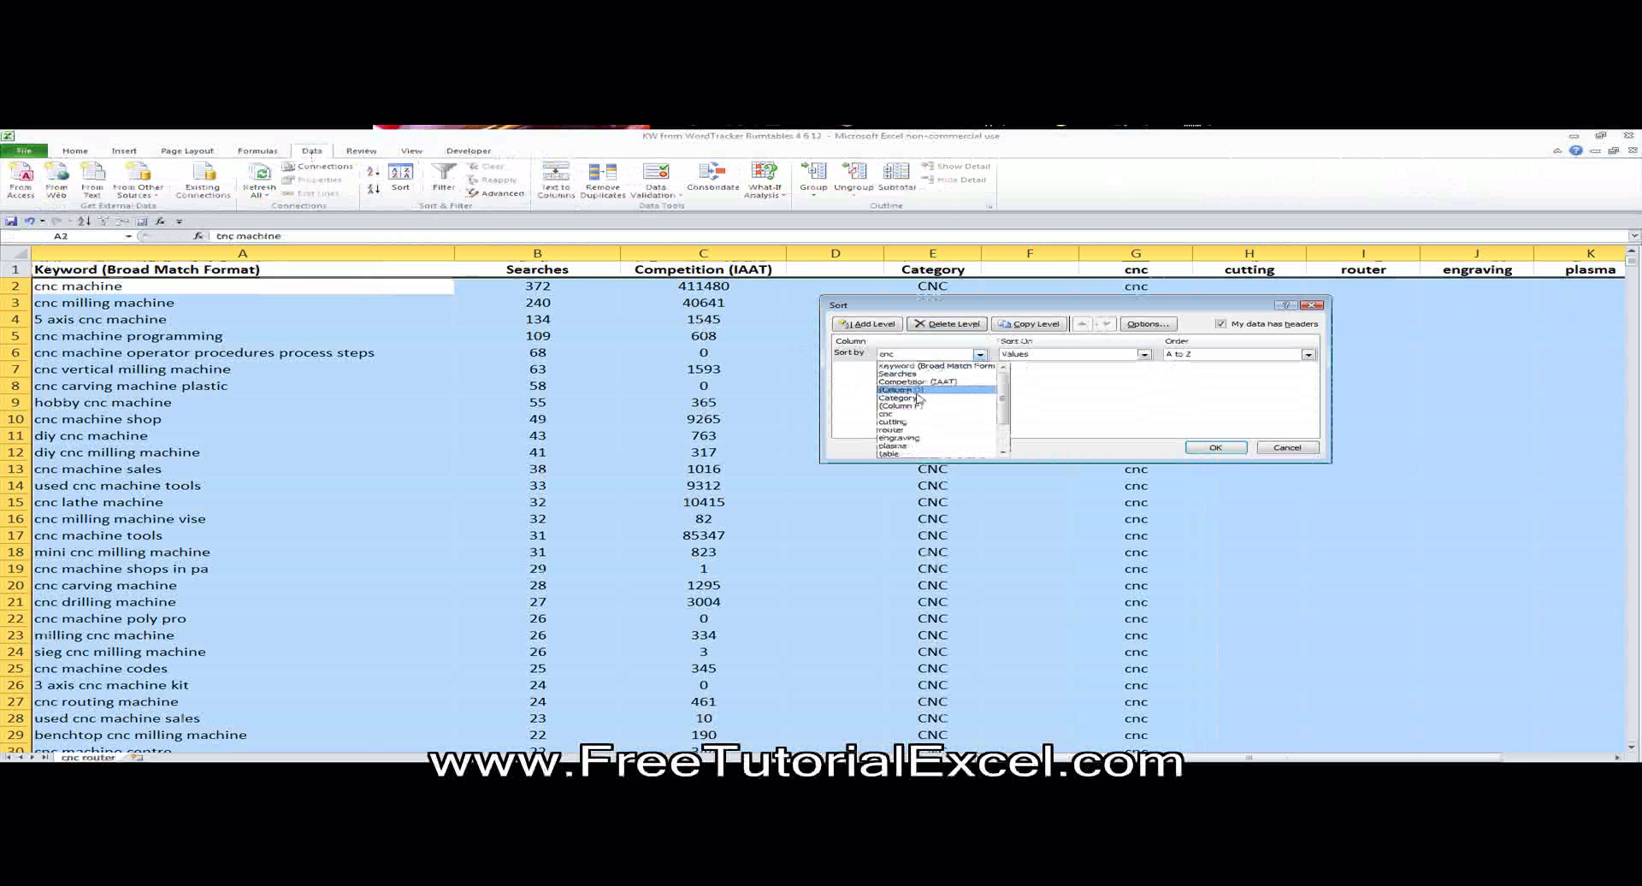
pyautogui.click(918, 398)
pyautogui.click(1215, 447)
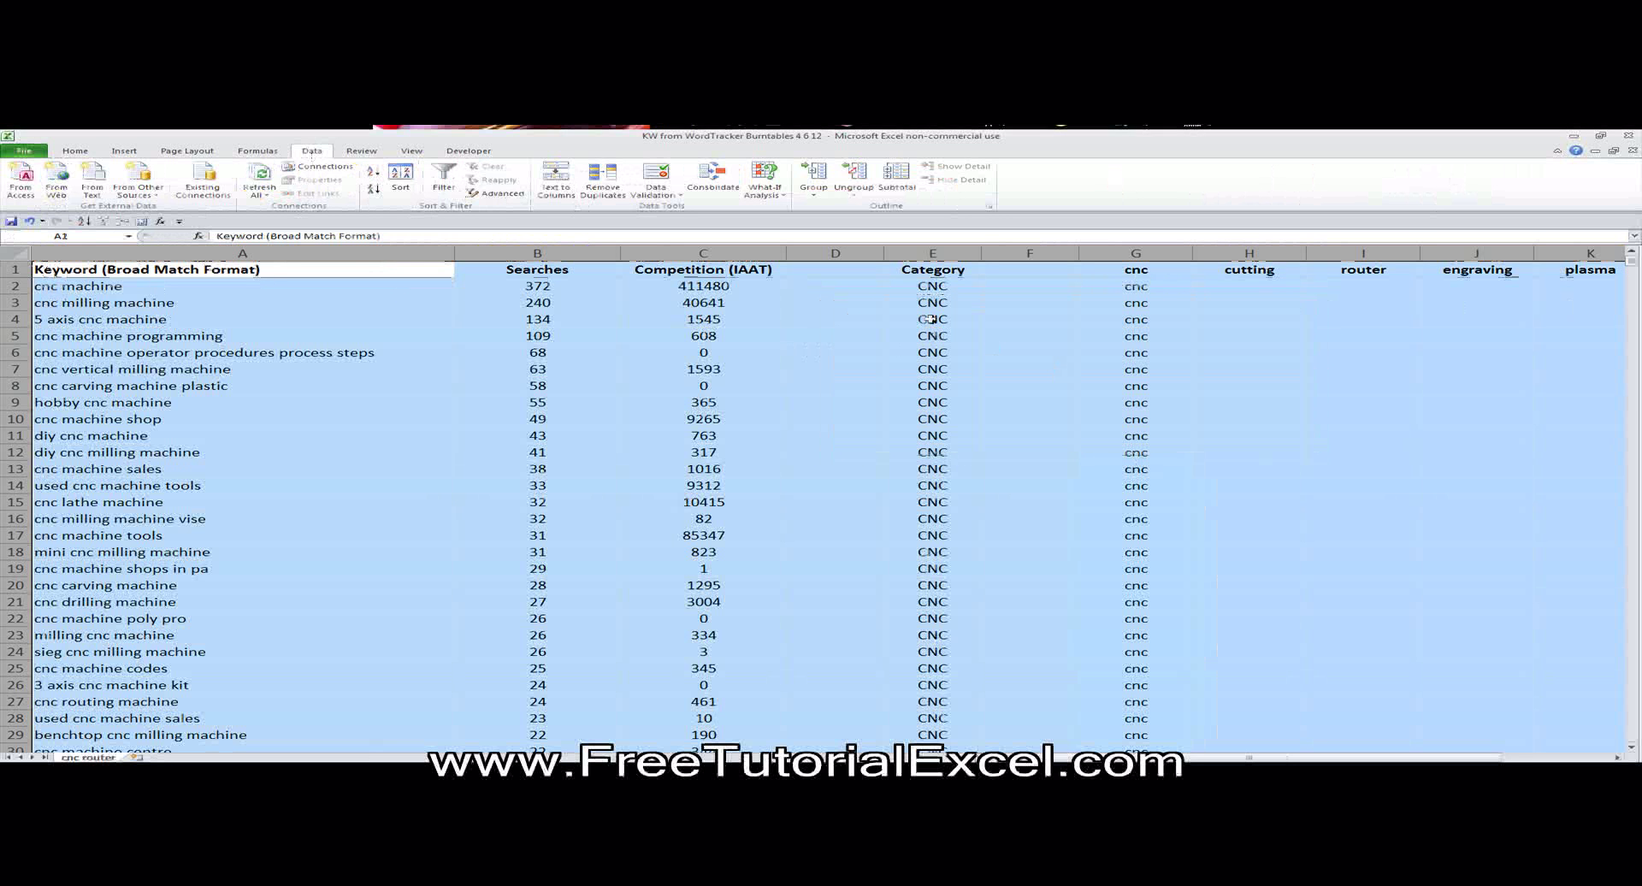
# Create a PivotTable on a new worksheet from the Category column, with Category as row labels and its count as values.
pyautogui.click(957, 254)
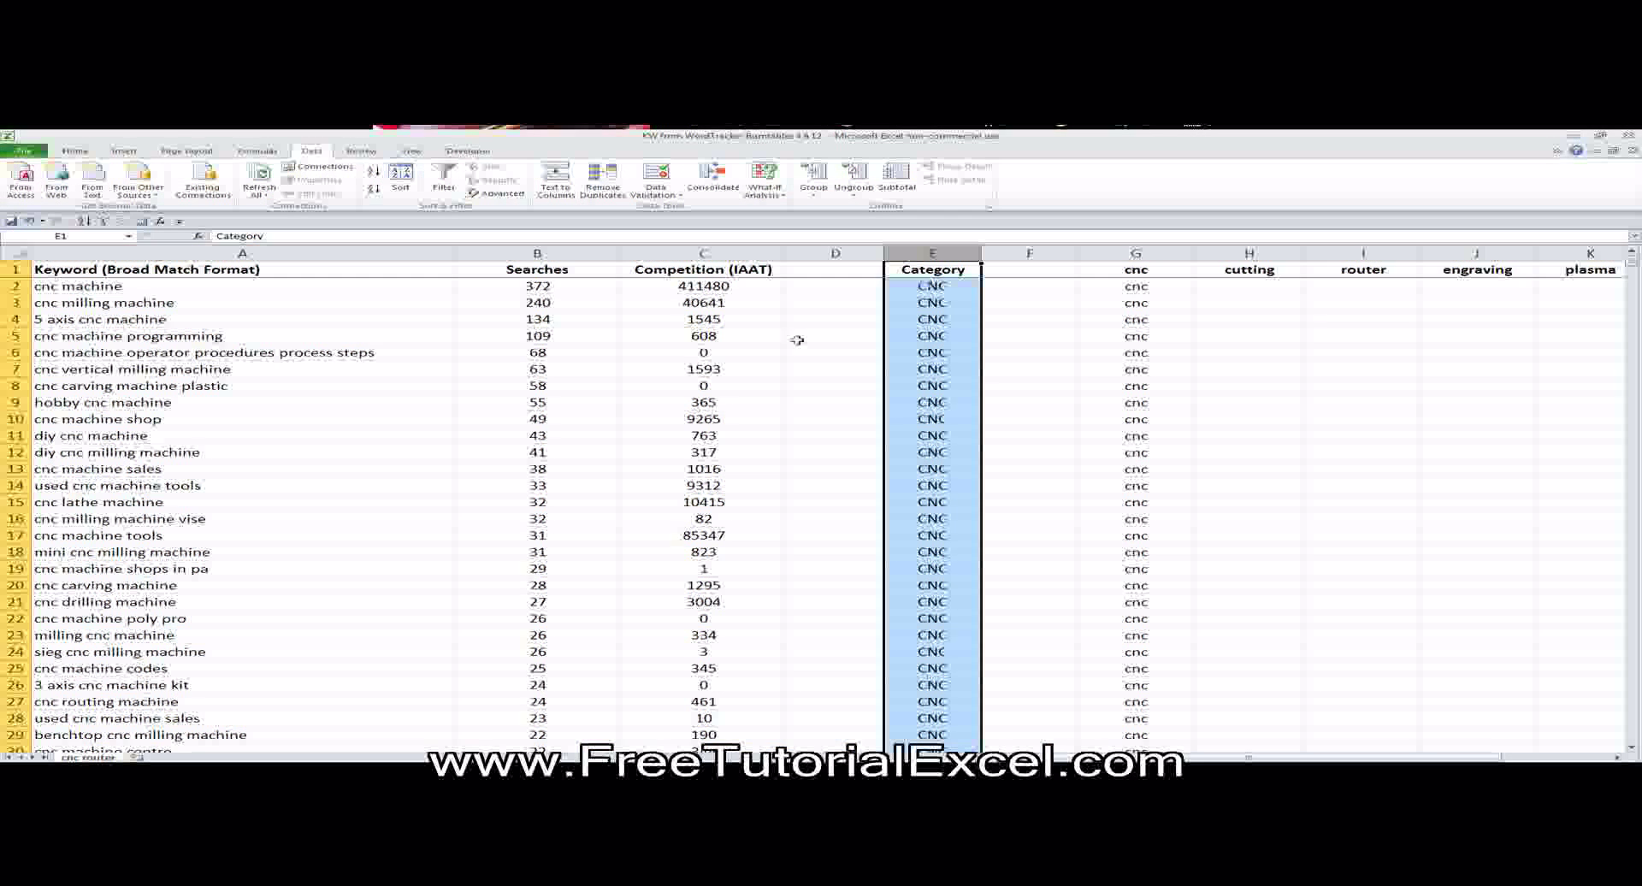
pyautogui.click(142, 222)
pyautogui.click(1121, 494)
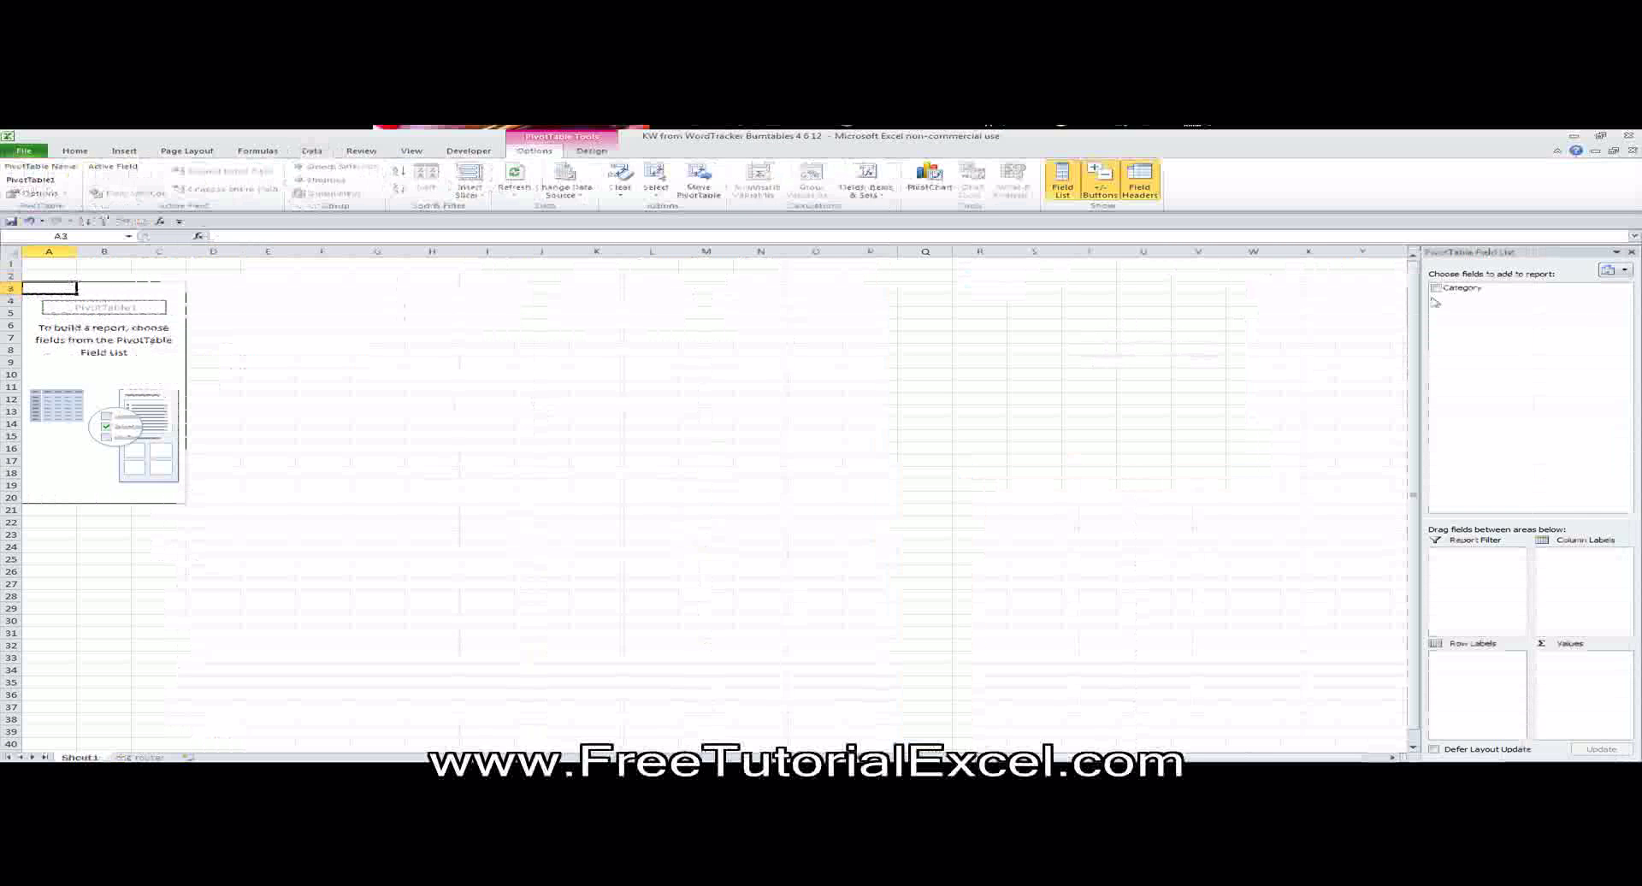
pyautogui.moveTo(1453, 288); pyautogui.dragTo(1471, 667)
pyautogui.moveTo(1463, 288); pyautogui.dragTo(1586, 676)
pyautogui.click(162, 300)
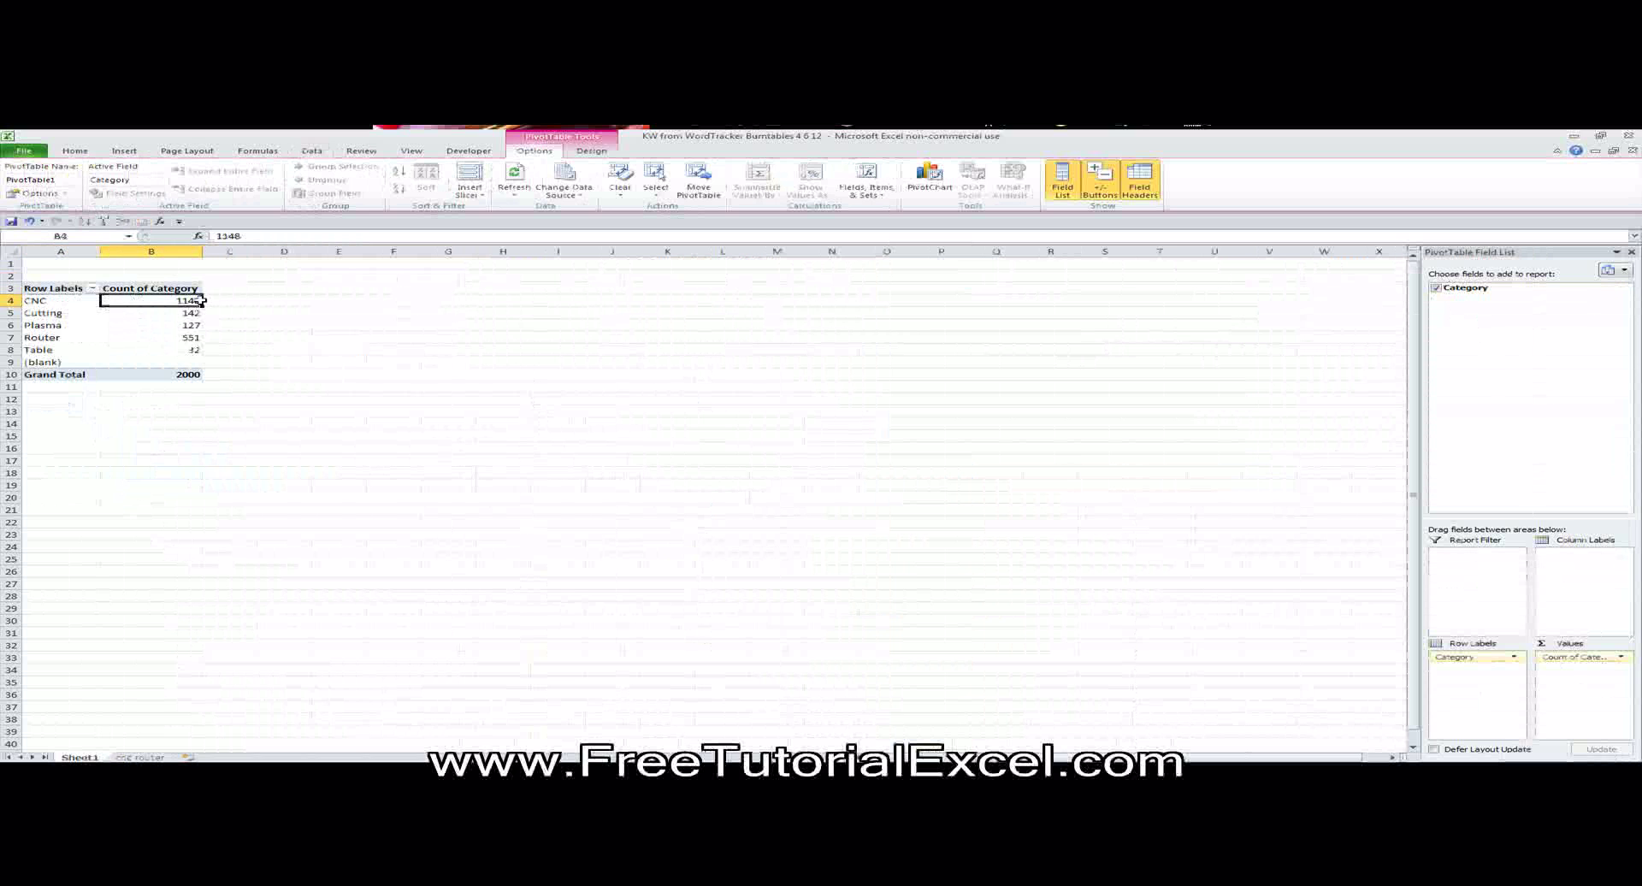
pyautogui.click(188, 350)
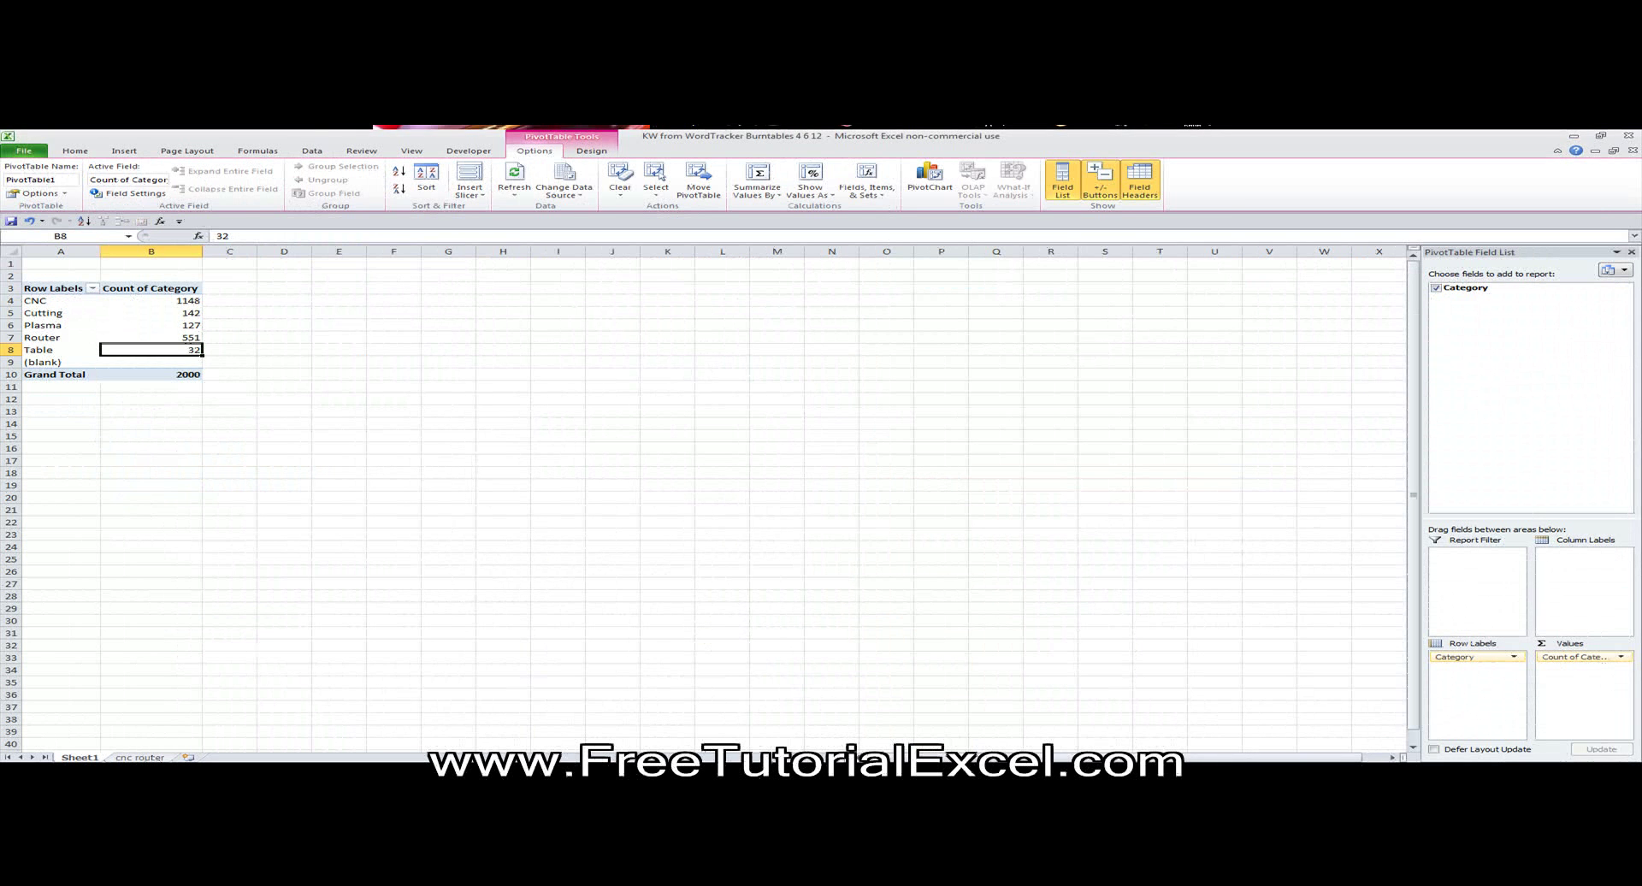
# Return to the cnc router sheet and review the sorted keywords and their categories from first to last row.
pyautogui.hotkey('ctrl', 'pagedown')
pyautogui.click(387, 262)
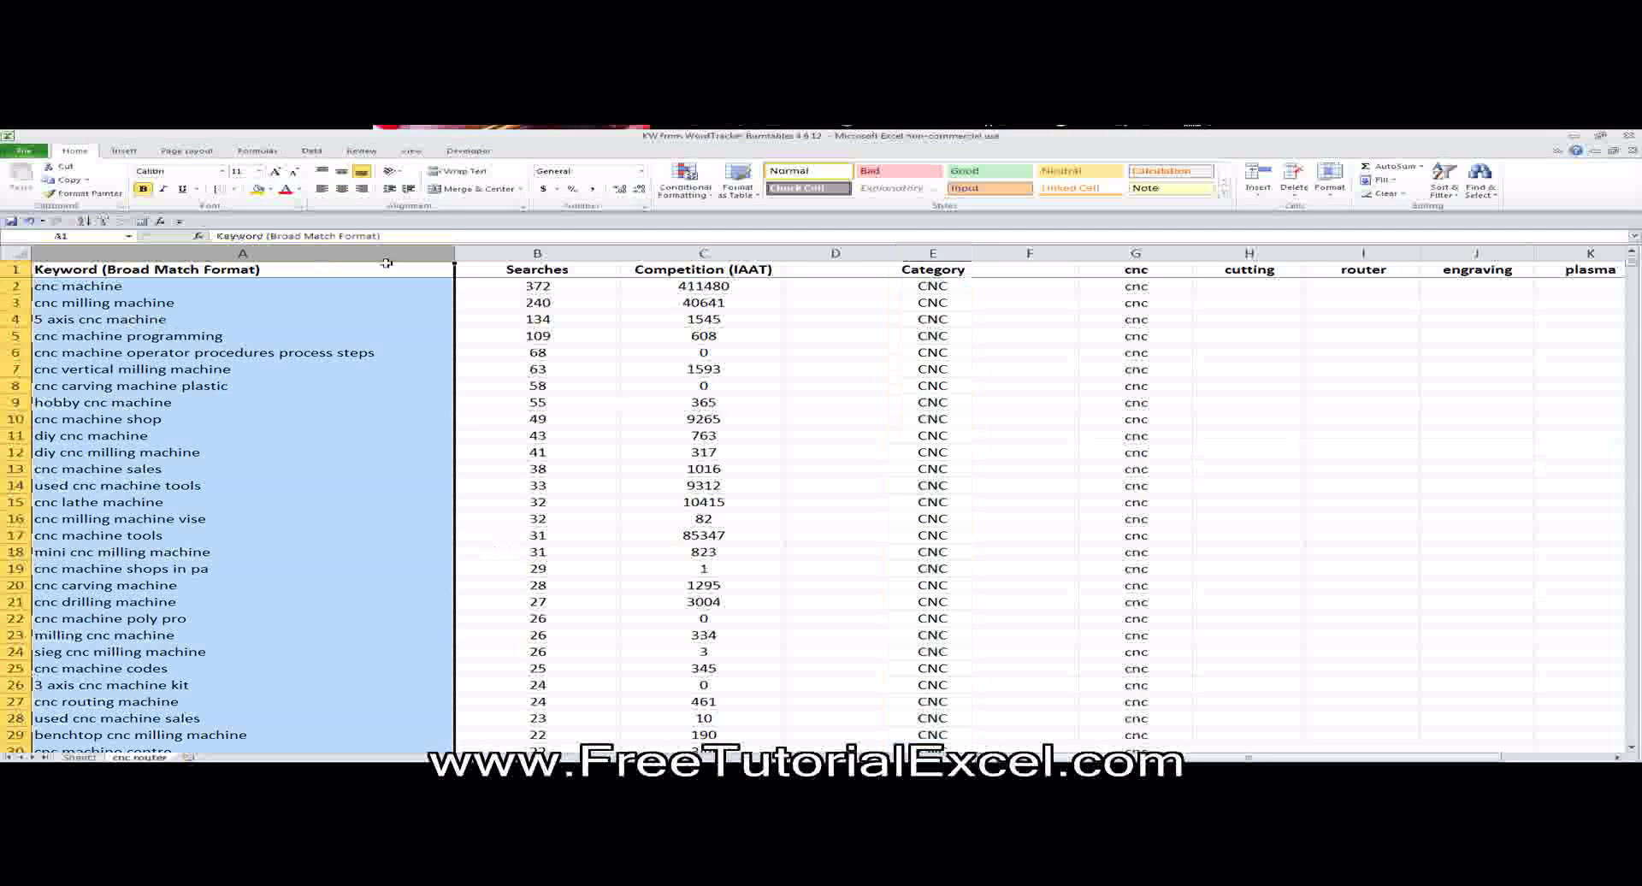
pyautogui.moveTo(1633, 264); pyautogui.dragTo(1627, 685)
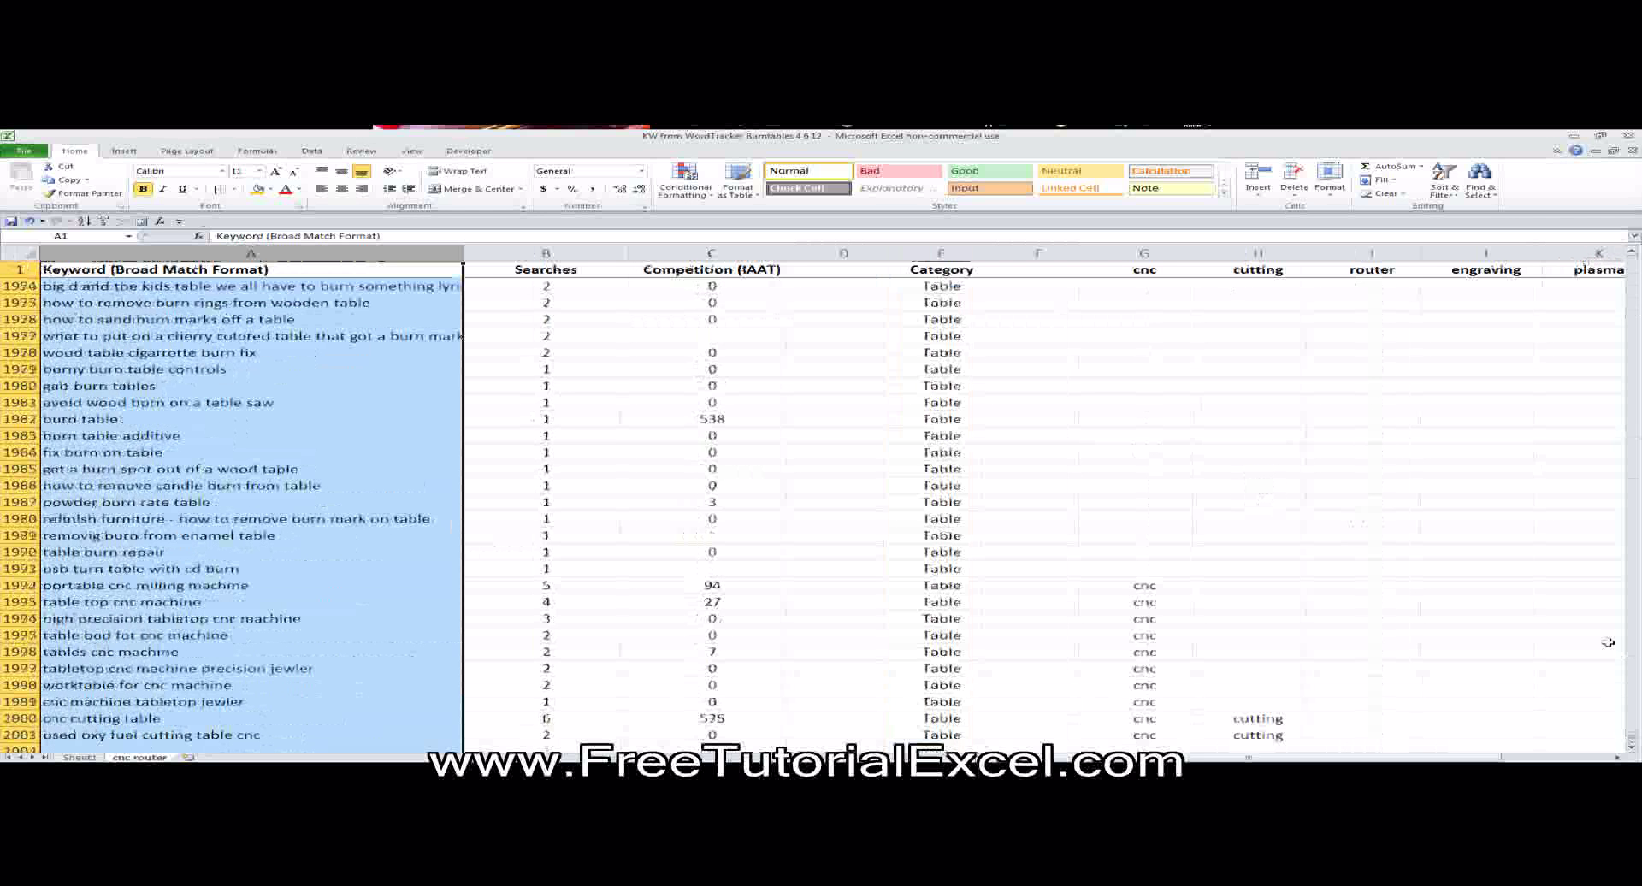
pyautogui.moveTo(1631, 741); pyautogui.dragTo(1631, 261)
pyautogui.click(314, 336)
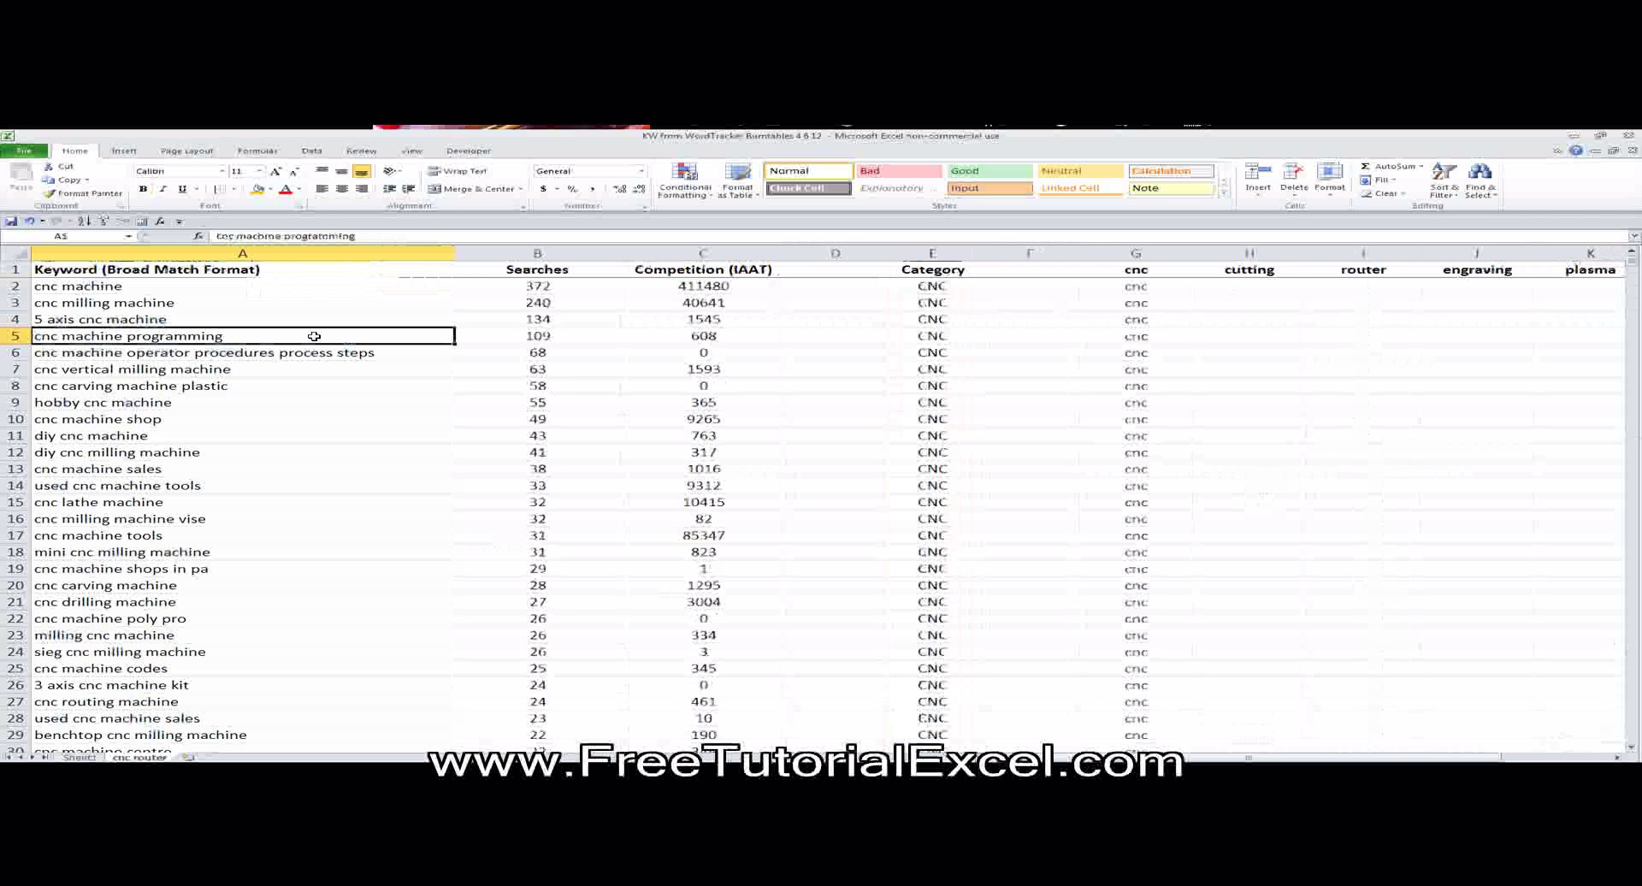